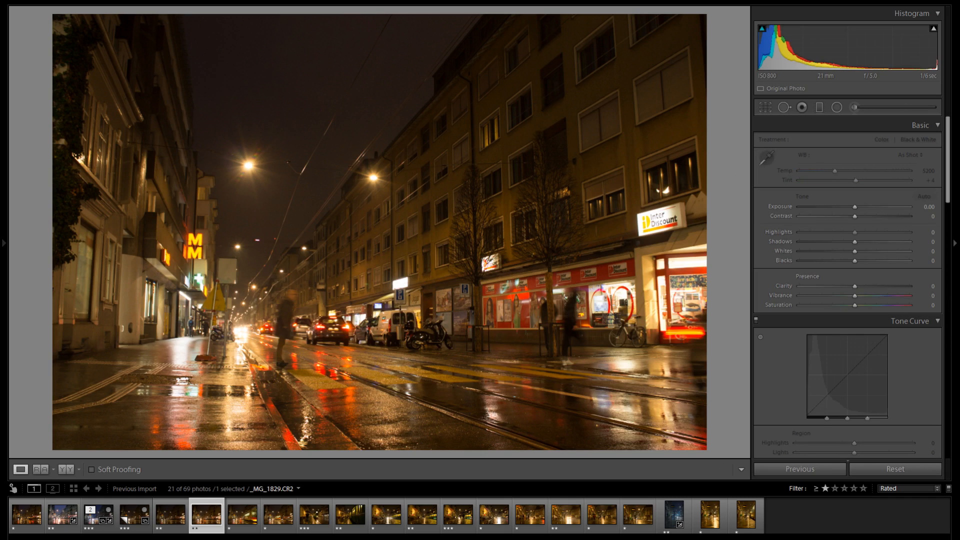
# - Browse ahead to the tram and umbrella photo _MG_1837.CR2 and inspect it at 1:2 zoom
pyautogui.press('Right')
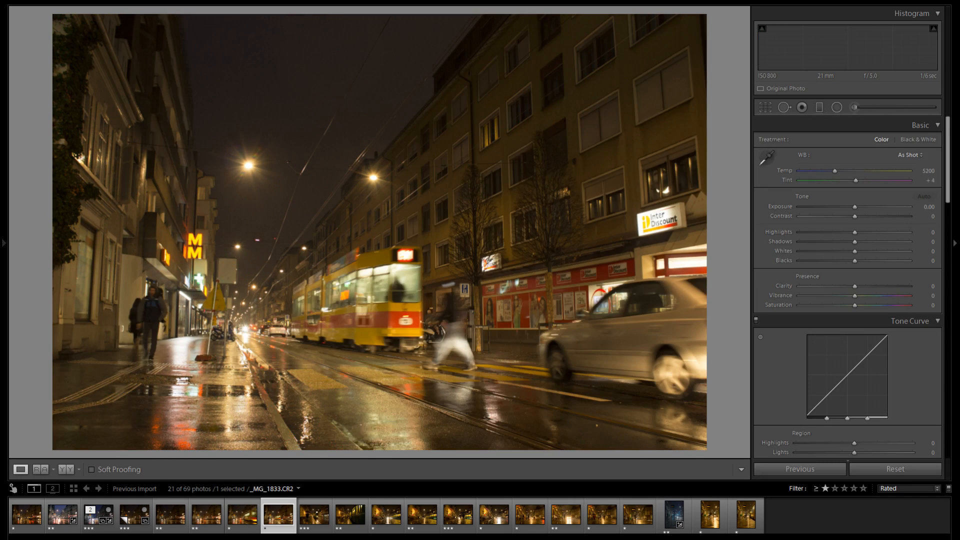
pyautogui.press('Right')
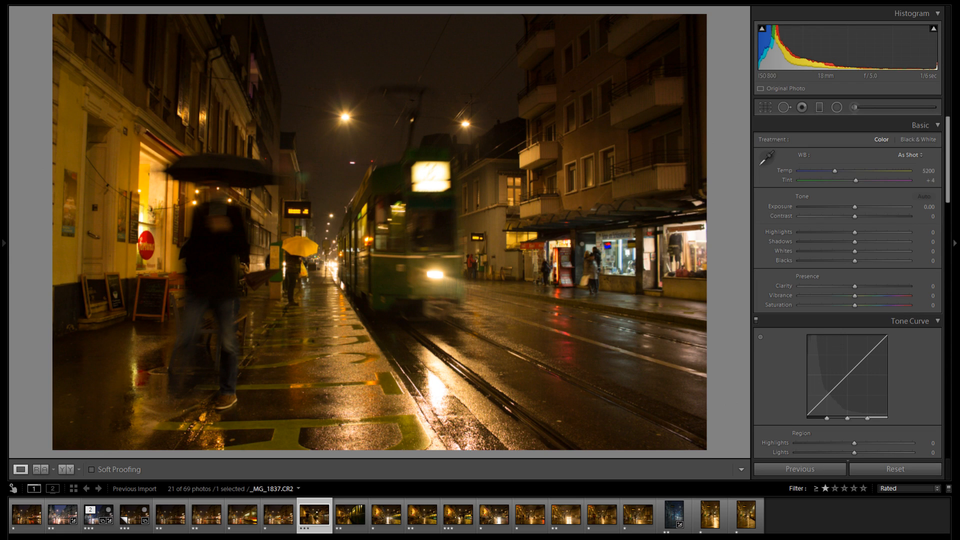
pyautogui.click(226, 197)
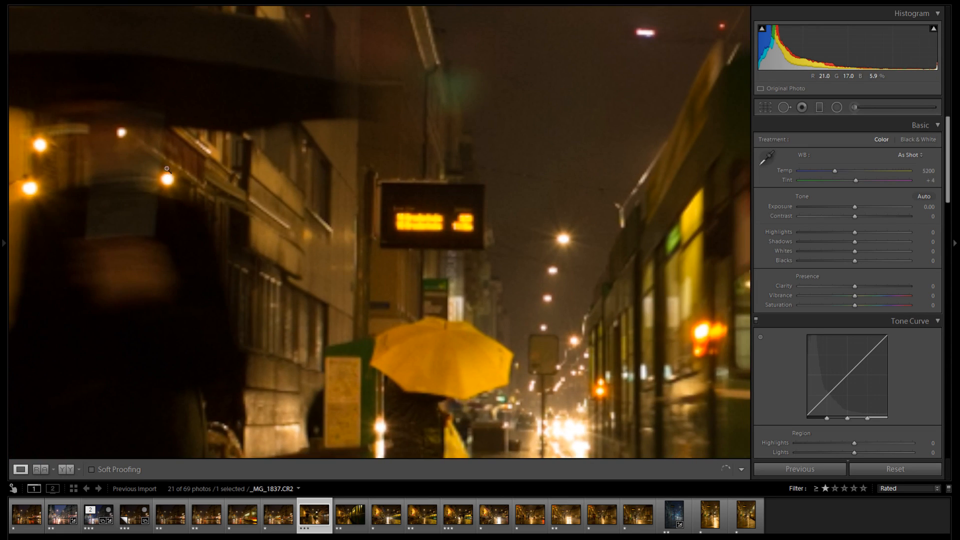
pyautogui.click(168, 170)
pyautogui.moveTo(4, 51)
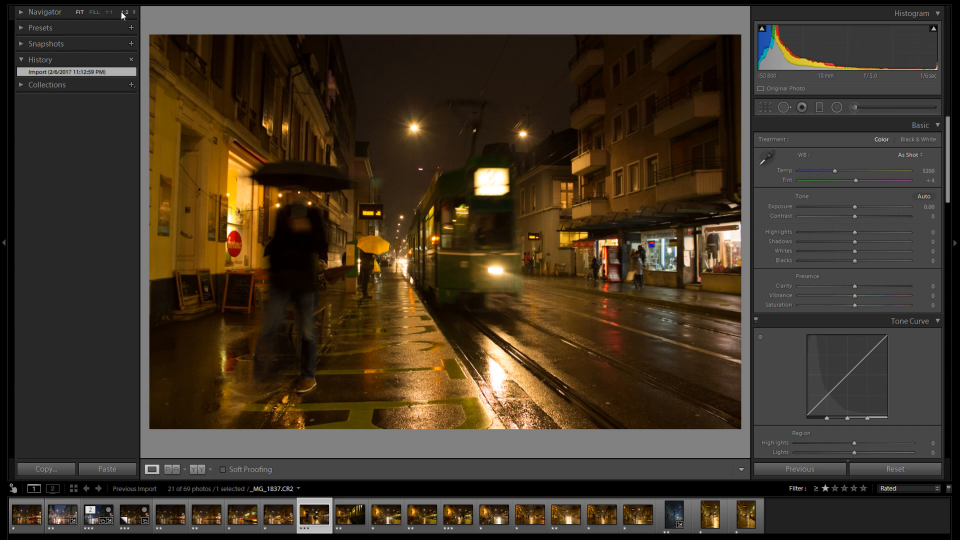
pyautogui.click(125, 12)
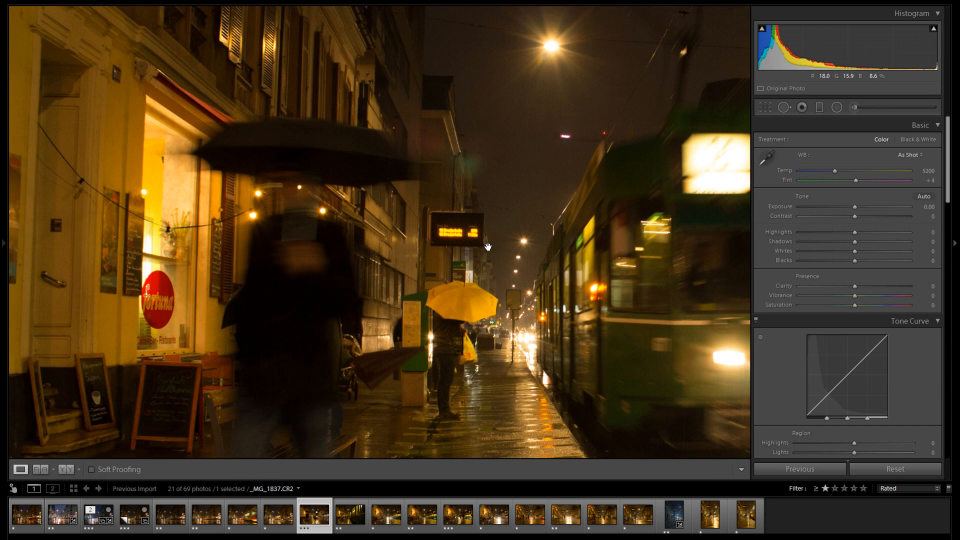
pyautogui.click(428, 237)
# - Look through the remaining rated street photos one by one to the end of the set
pyautogui.press('Right')
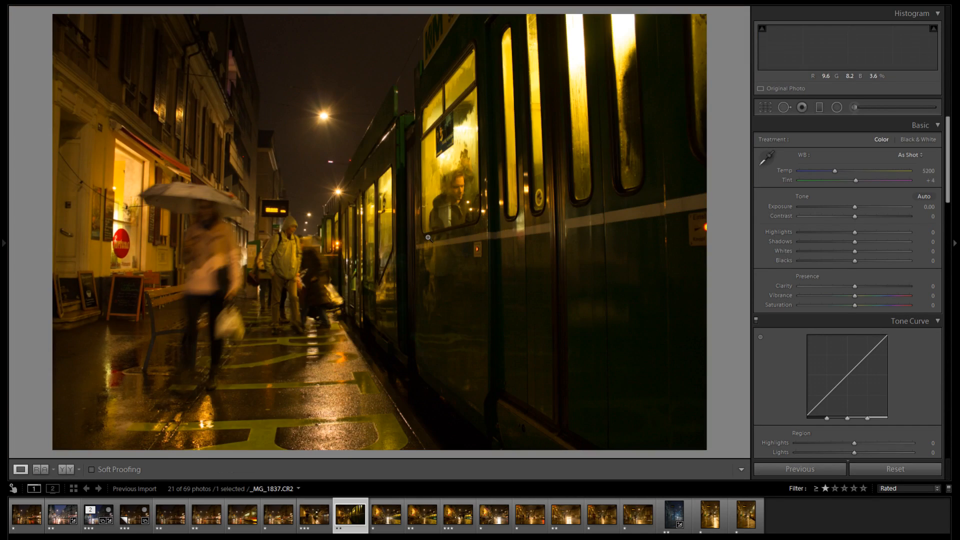
pyautogui.press('Right')
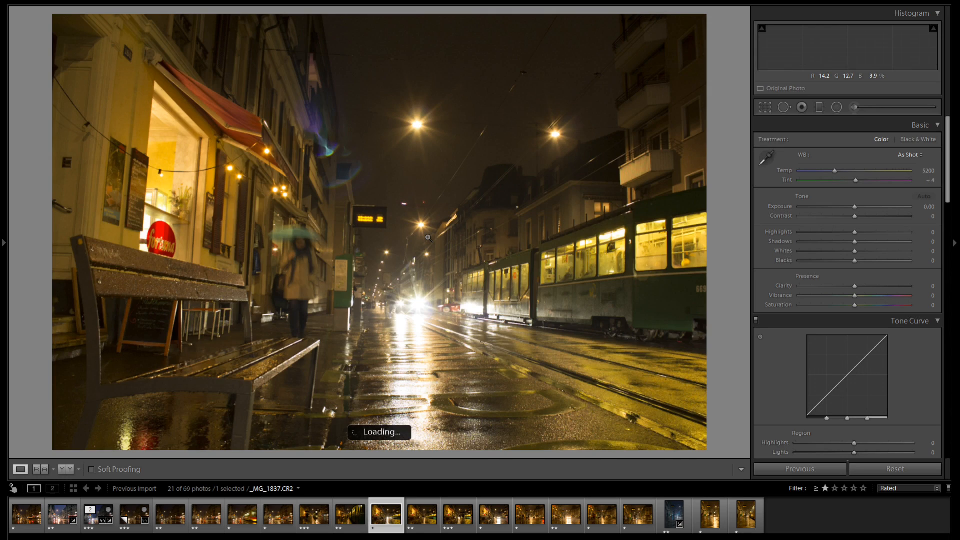
pyautogui.press('Right')
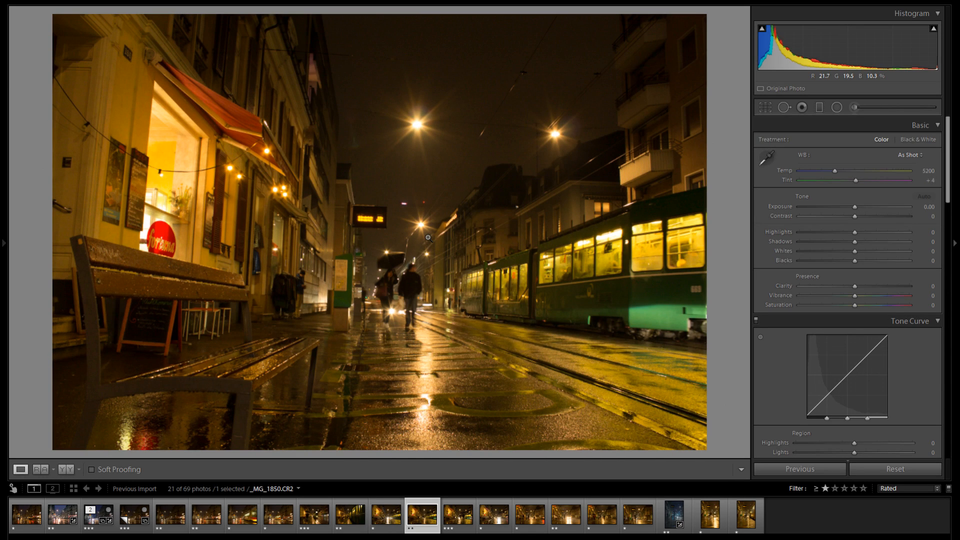
pyautogui.press('Right')
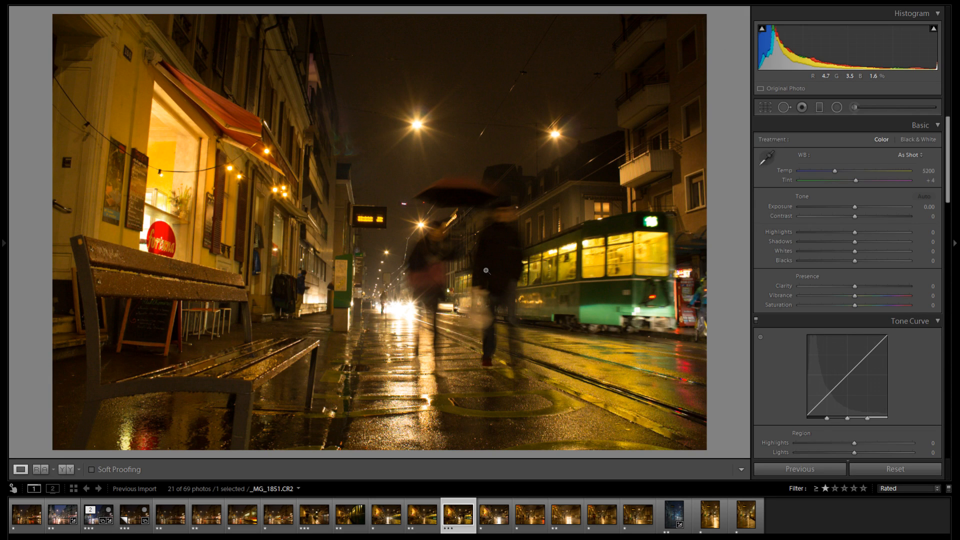
pyautogui.press('Right')
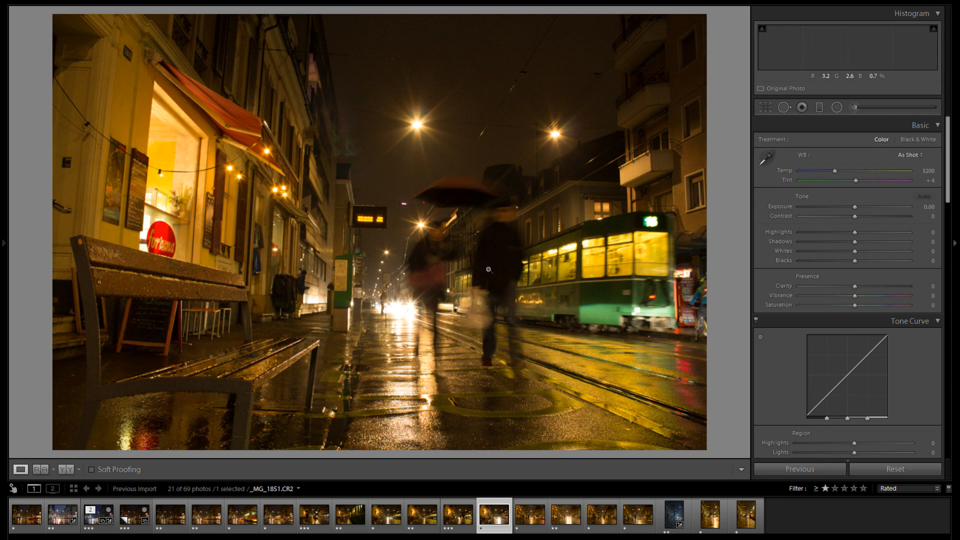
pyautogui.press('Right')
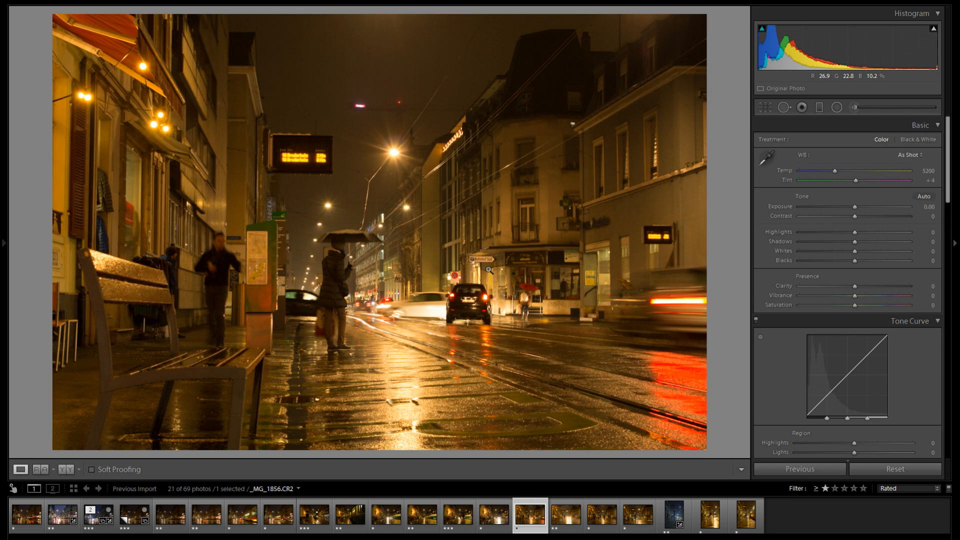
pyautogui.press('Right')
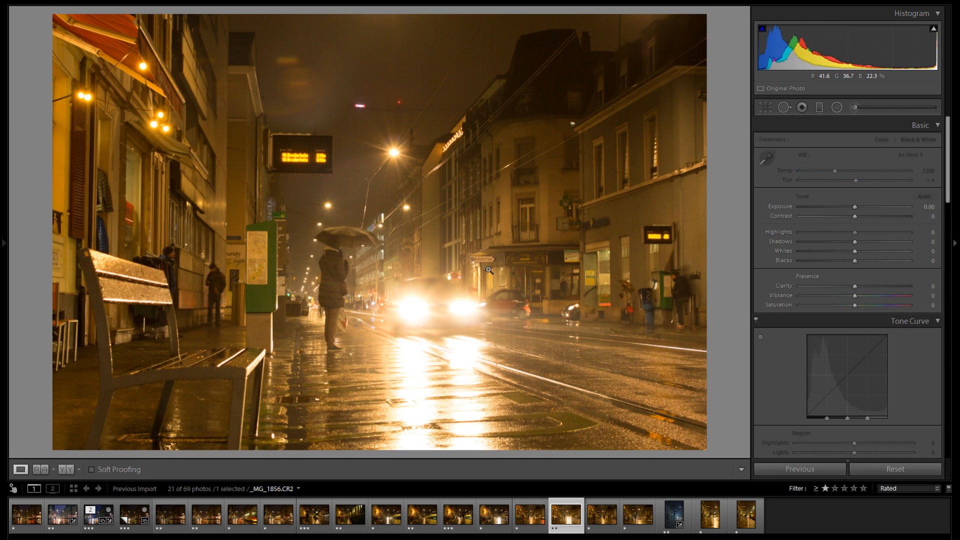
pyautogui.press('Right')
pyautogui.press('Right')
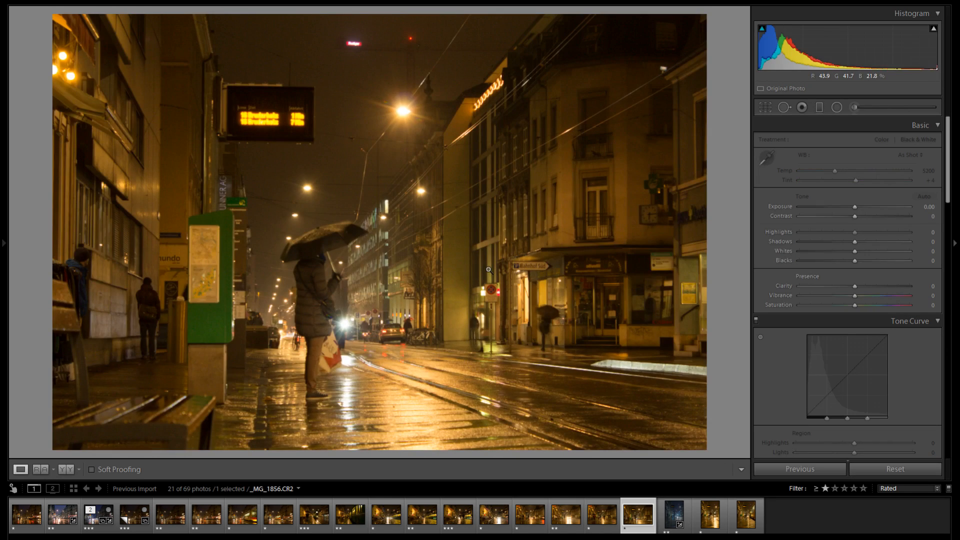
pyautogui.press('Right')
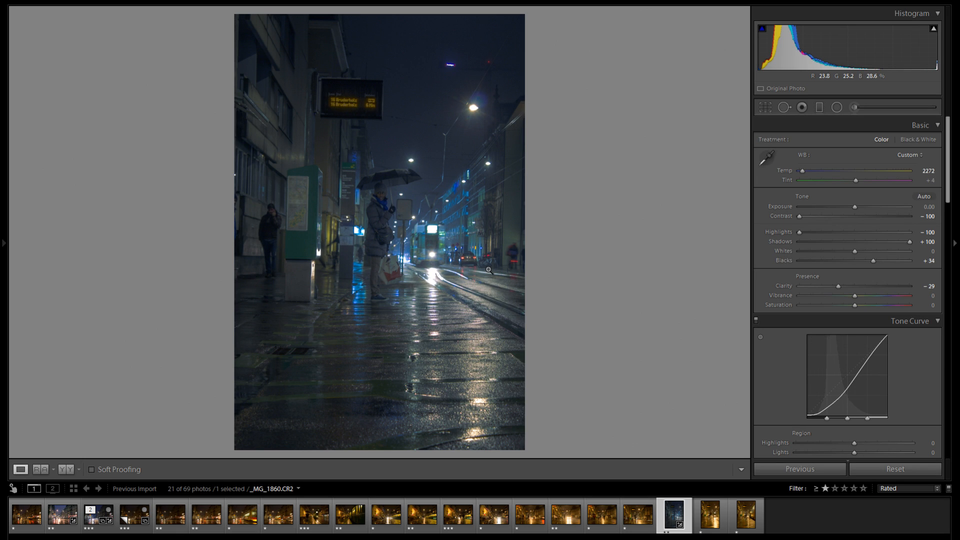
pyautogui.press('Right')
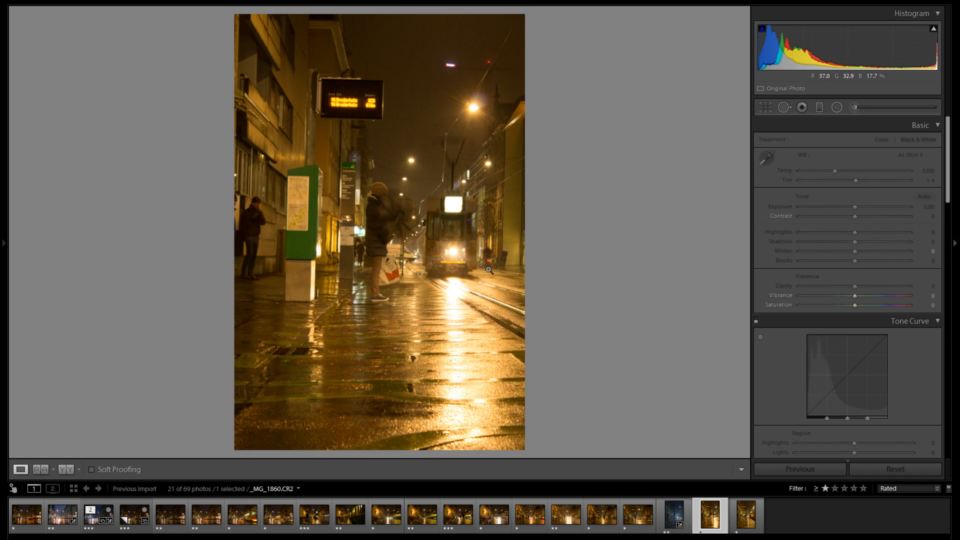
pyautogui.press('Right')
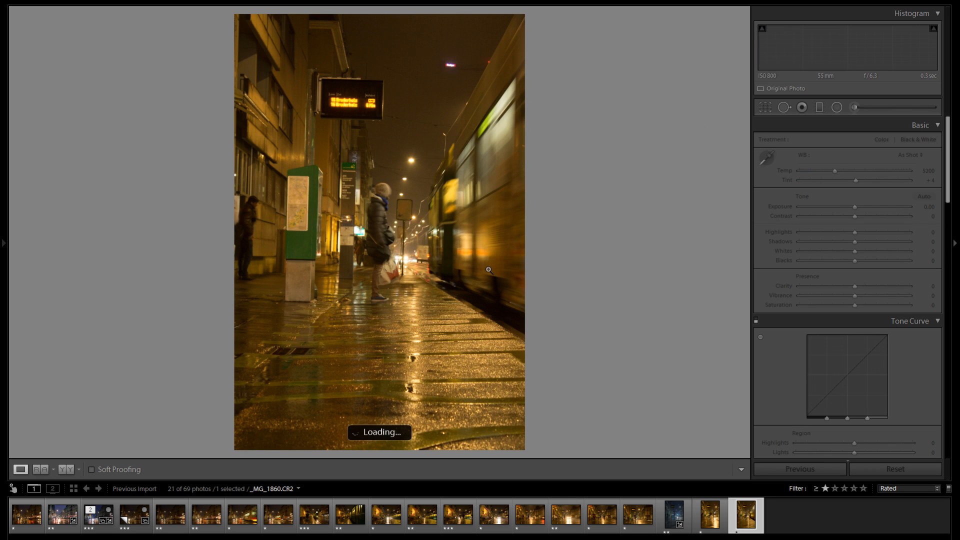
# - Return to the first photo, _MG_1814.CR2, and examine the blurred car, shopfront and pedestrians up close
pyautogui.press('Home')
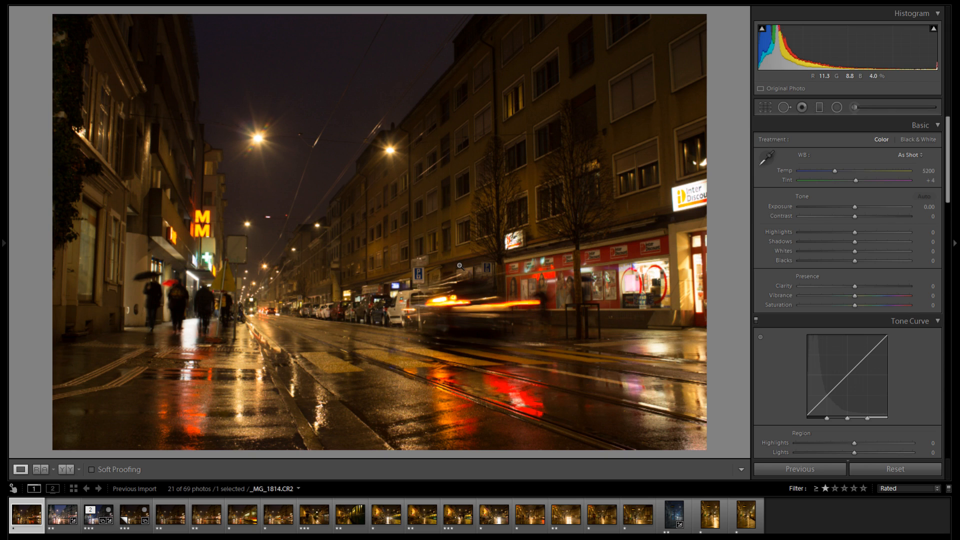
pyautogui.moveTo(455, 353); pyautogui.dragTo(478, 192)
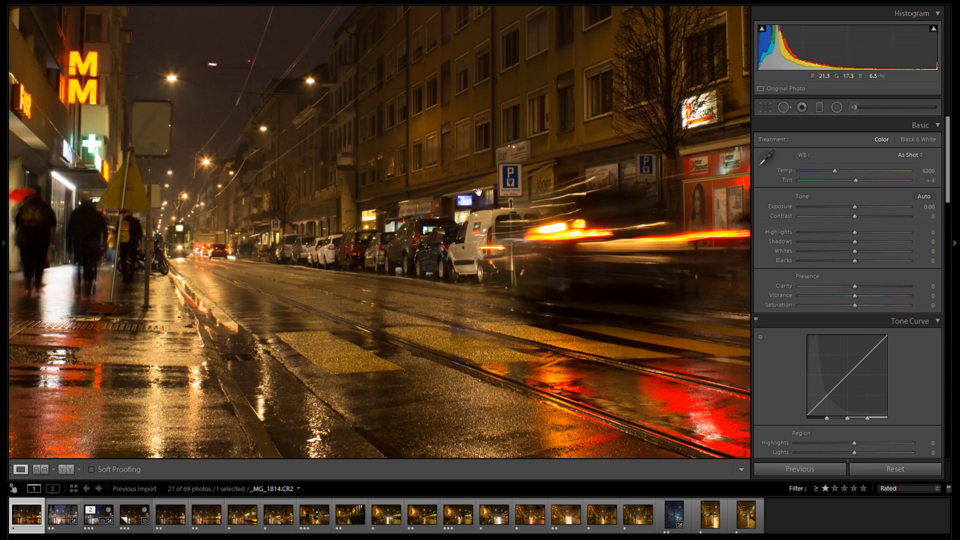
pyautogui.moveTo(452, 307); pyautogui.dragTo(411, 310)
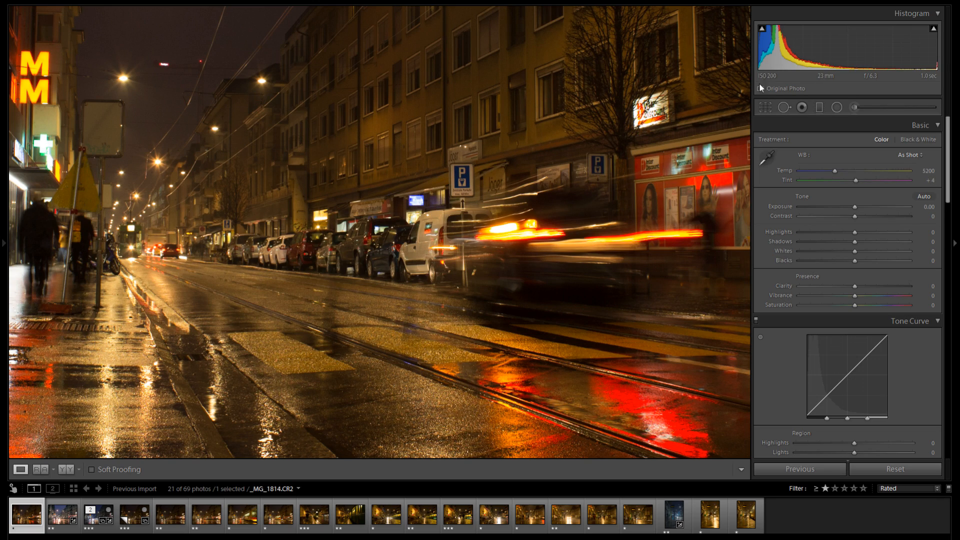
pyautogui.moveTo(676, 178); pyautogui.dragTo(459, 185)
pyautogui.moveTo(519, 246); pyautogui.dragTo(561, 226)
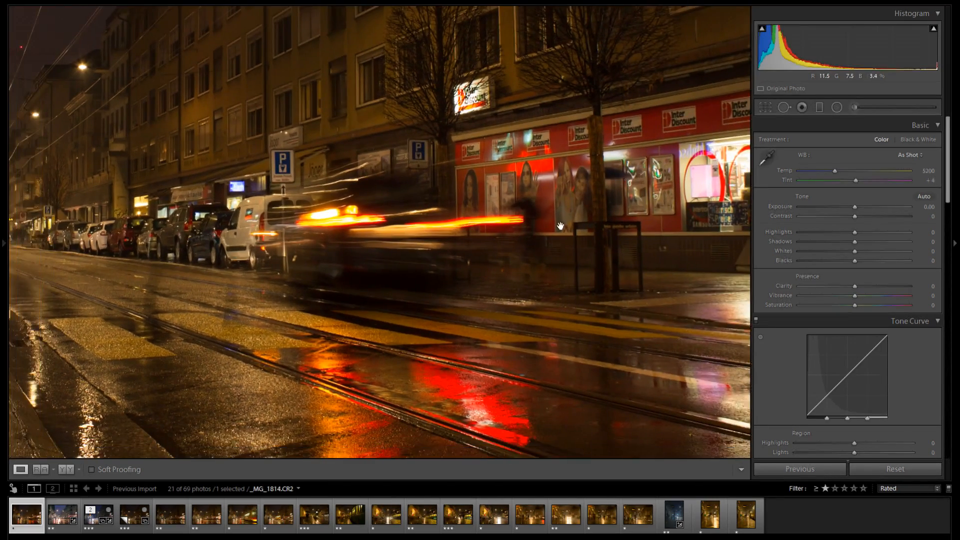
pyautogui.click(436, 179)
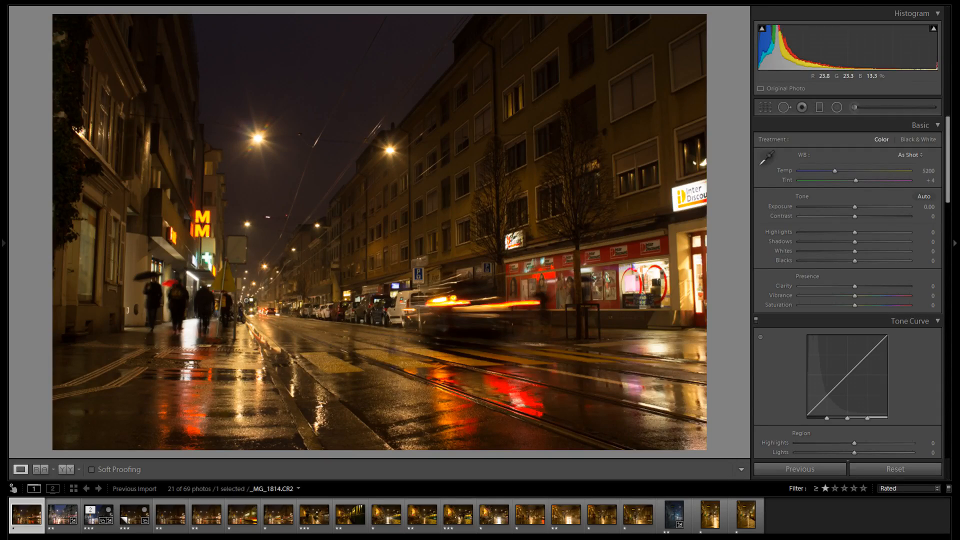
pyautogui.click(246, 300)
pyautogui.moveTo(295, 317); pyautogui.dragTo(322, 300)
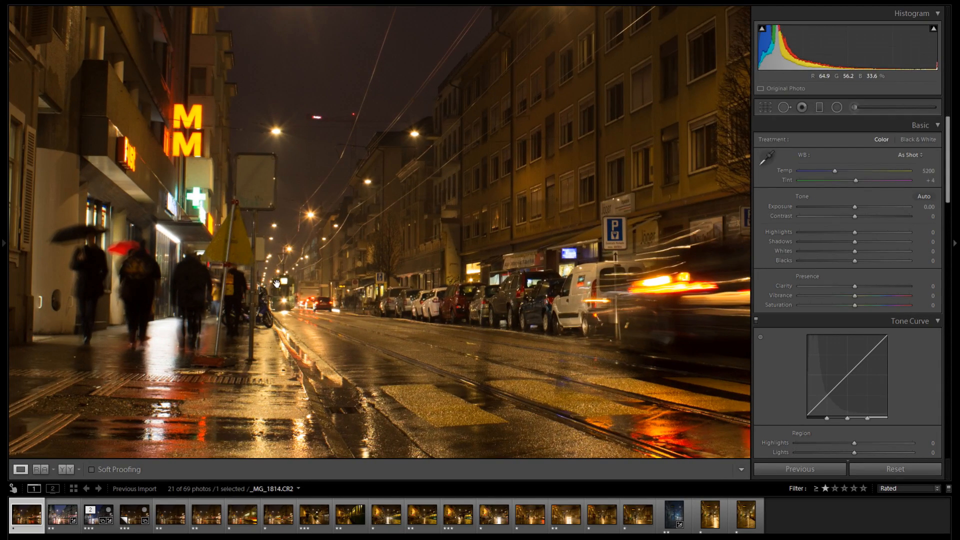
# - Check the already edited second photo, _MG_1816.CR2, up close around the scooter and red shopfront
pyautogui.press('Right')
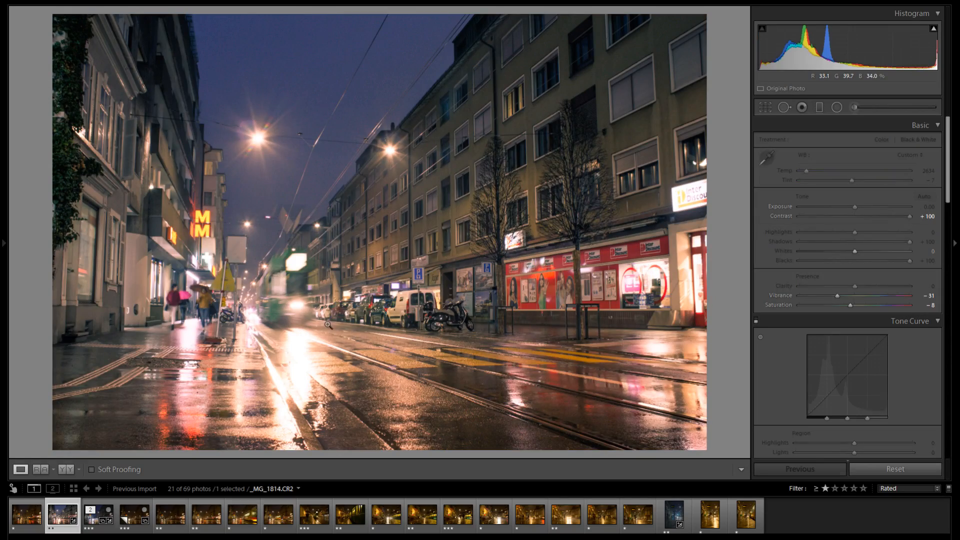
pyautogui.click(542, 331)
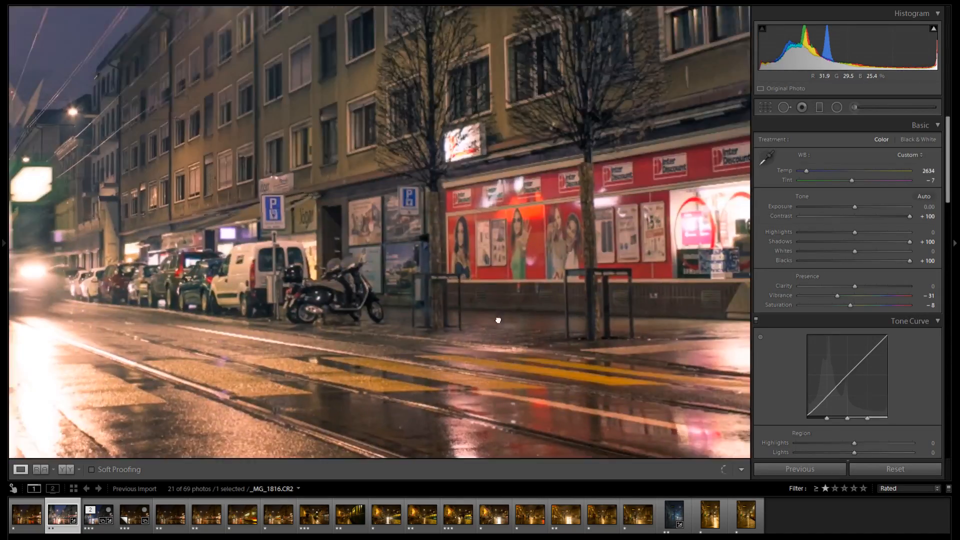
pyautogui.click(498, 320)
# - Go back to the first photo and examine the pedestrians with umbrellas and the street at closer zoom
pyautogui.press('Left')
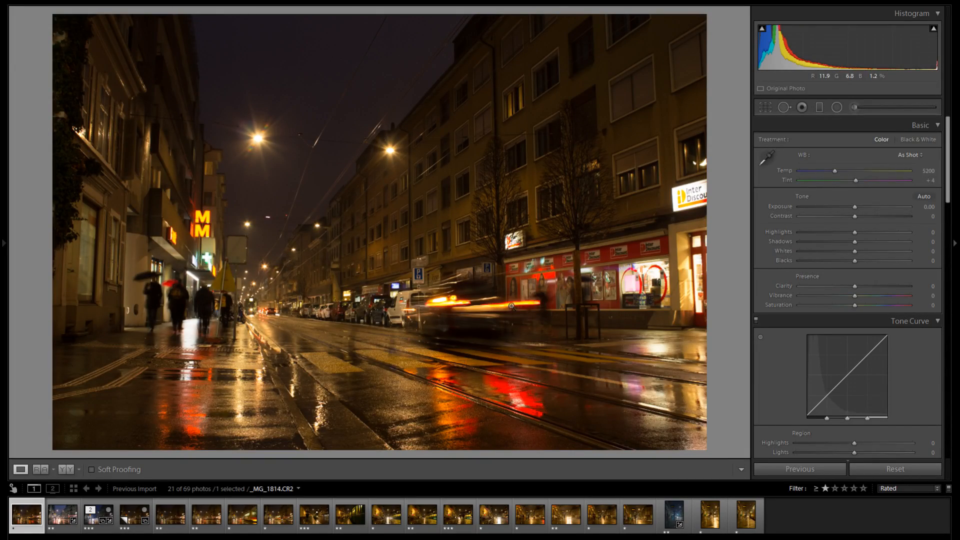
pyautogui.moveTo(472, 312); pyautogui.dragTo(477, 308)
pyautogui.click(183, 301)
pyautogui.moveTo(183, 302); pyautogui.dragTo(203, 300)
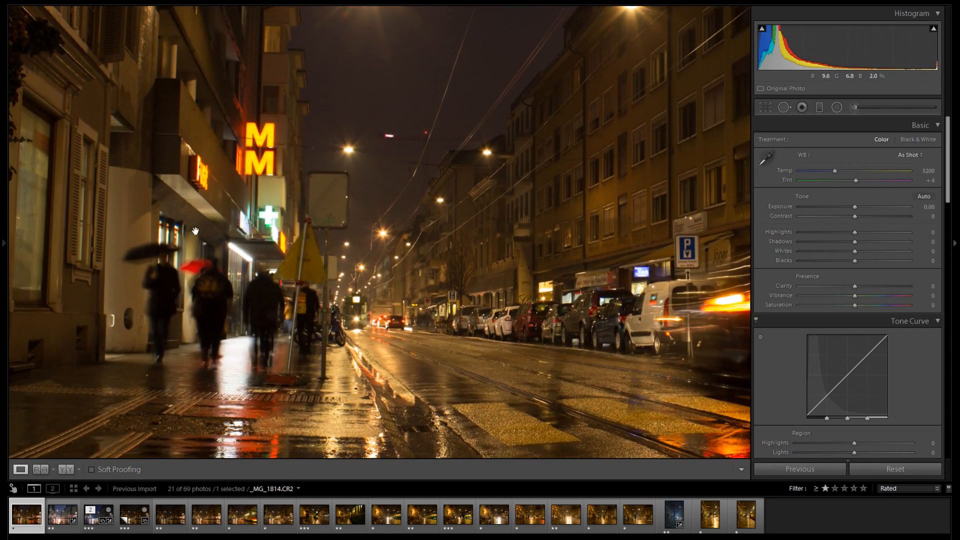
pyautogui.click(207, 302)
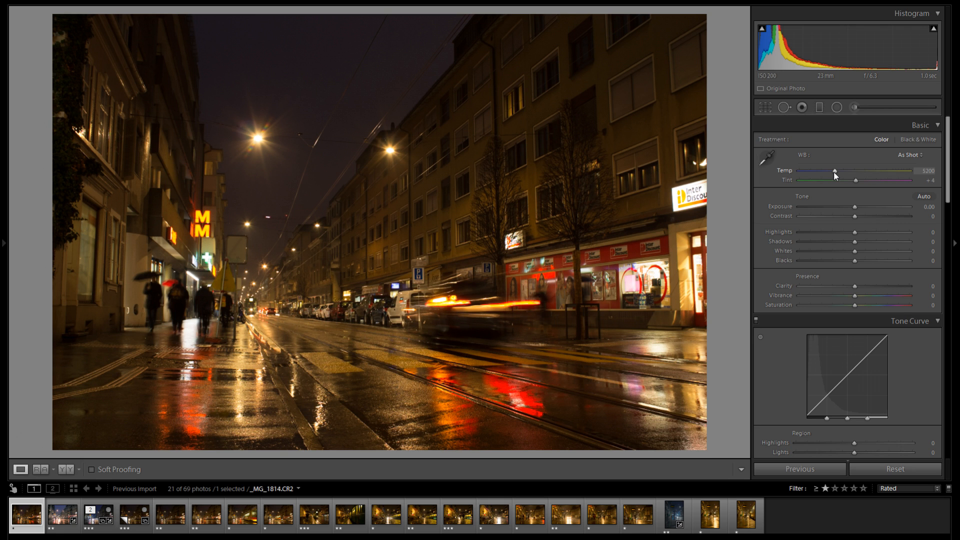
# - Set the photo's white balance temperature to 2588, Contrast to −22, Highlights to −70, Shadows to +100 and Blacks to +53
pyautogui.moveTo(836, 172); pyautogui.dragTo(806, 170)
pyautogui.moveTo(853, 244); pyautogui.dragTo(925, 244)
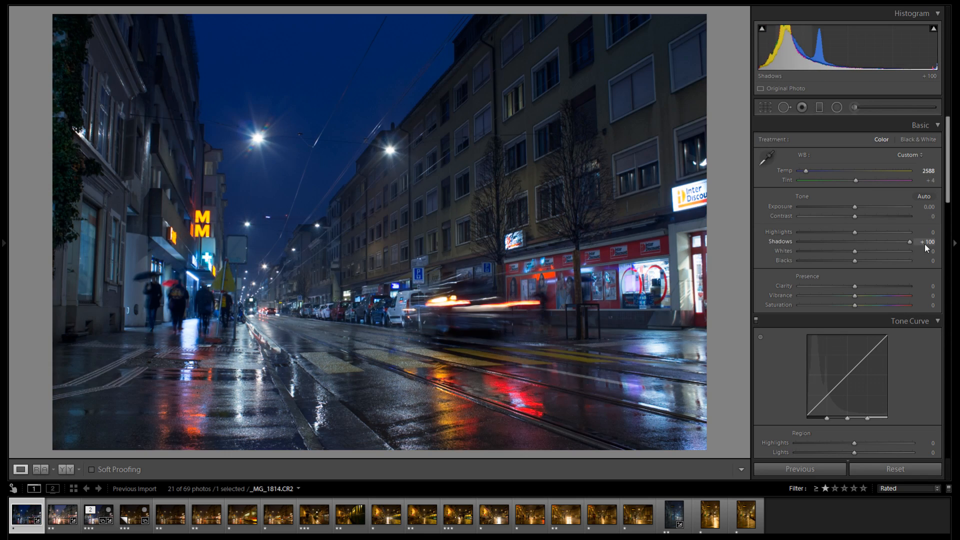
pyautogui.moveTo(856, 233); pyautogui.dragTo(796, 235)
pyautogui.moveTo(855, 262); pyautogui.dragTo(884, 261)
pyautogui.moveTo(878, 214); pyautogui.dragTo(843, 215)
pyautogui.moveTo(800, 232); pyautogui.dragTo(816, 232)
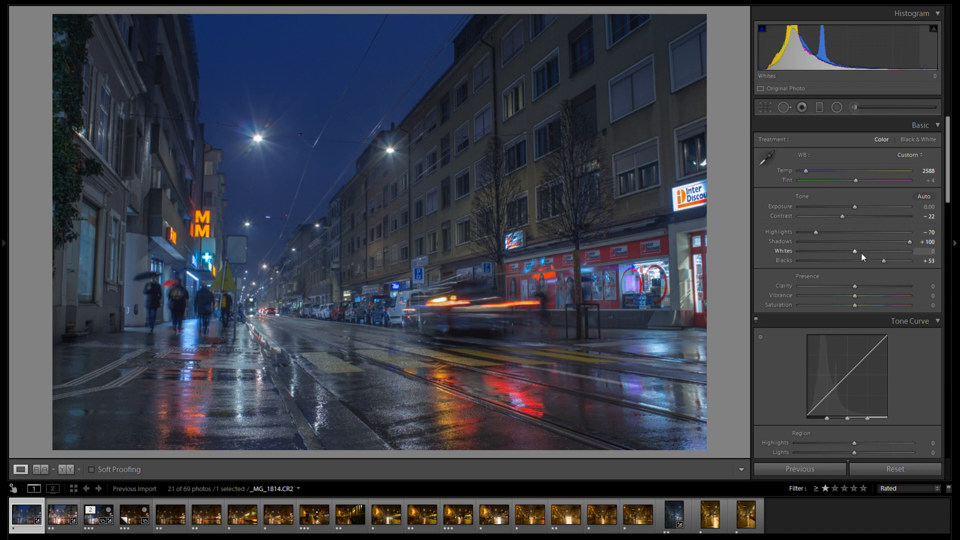
# - Lower the tone curve's Shadows to −30 and split-tone the highlights orange with hue 41 and saturation 78
pyautogui.scroll(-3, 876, 351)
pyautogui.moveTo(854, 386); pyautogui.dragTo(836, 386)
pyautogui.scroll(-12, 915, 370)
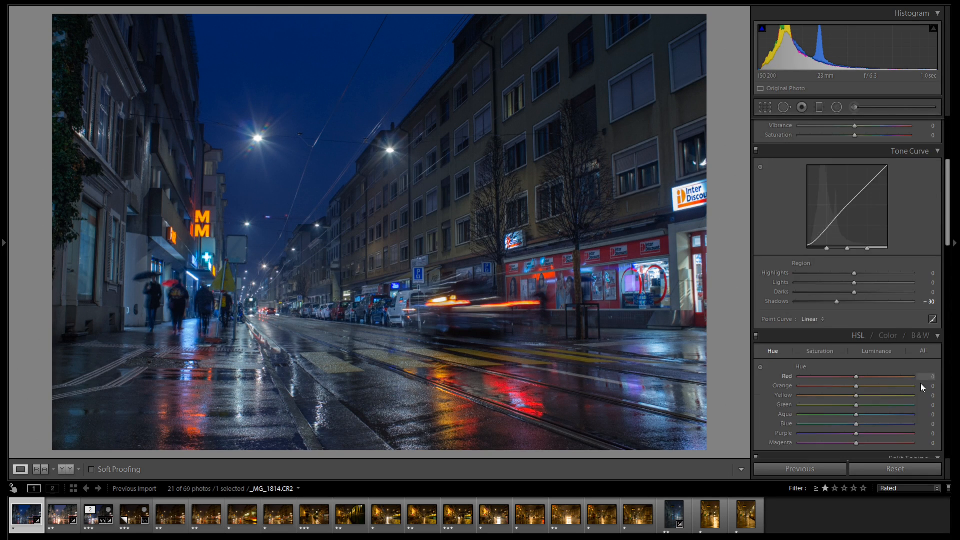
pyautogui.click(911, 219)
pyautogui.moveTo(755, 244); pyautogui.dragTo(728, 224)
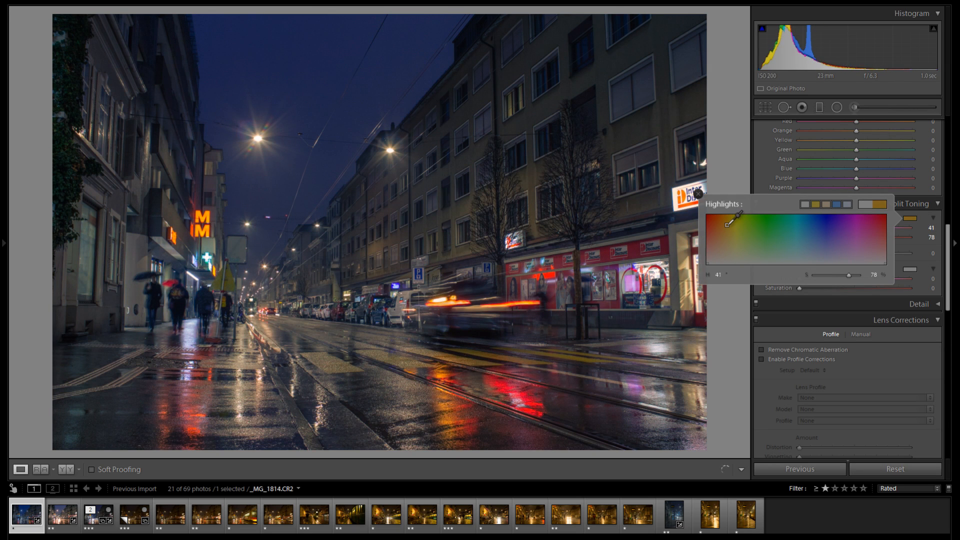
pyautogui.click(699, 195)
# - Compare the before and after versions side by side, zooming in on the blurred car and parked cars
pyautogui.scroll(8, 780, 259)
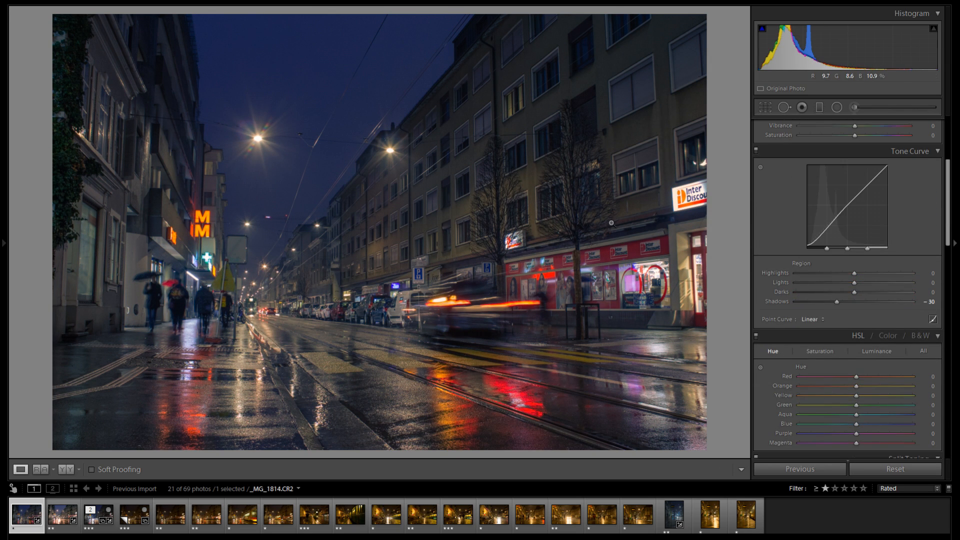
pyautogui.press('y')
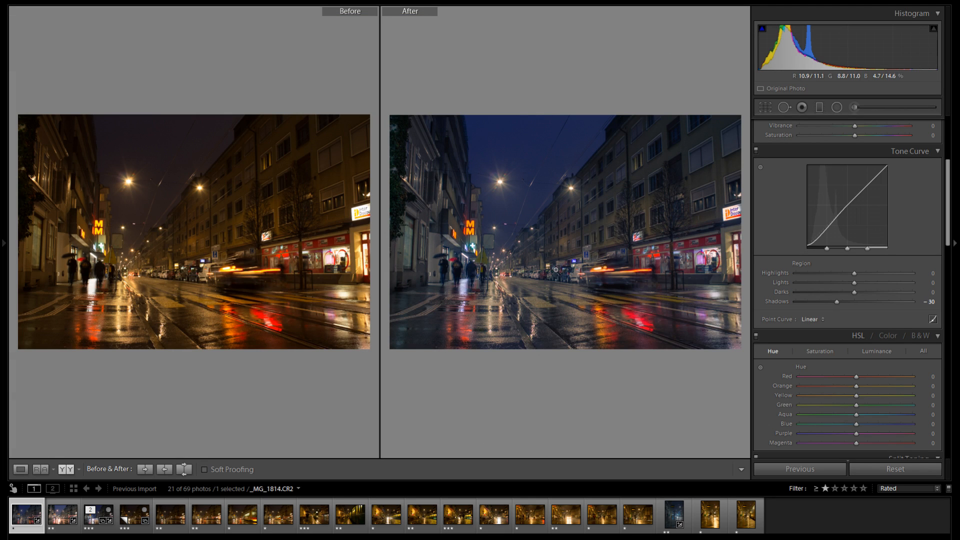
pyautogui.click(555, 270)
pyautogui.click(609, 277)
pyautogui.click(609, 277)
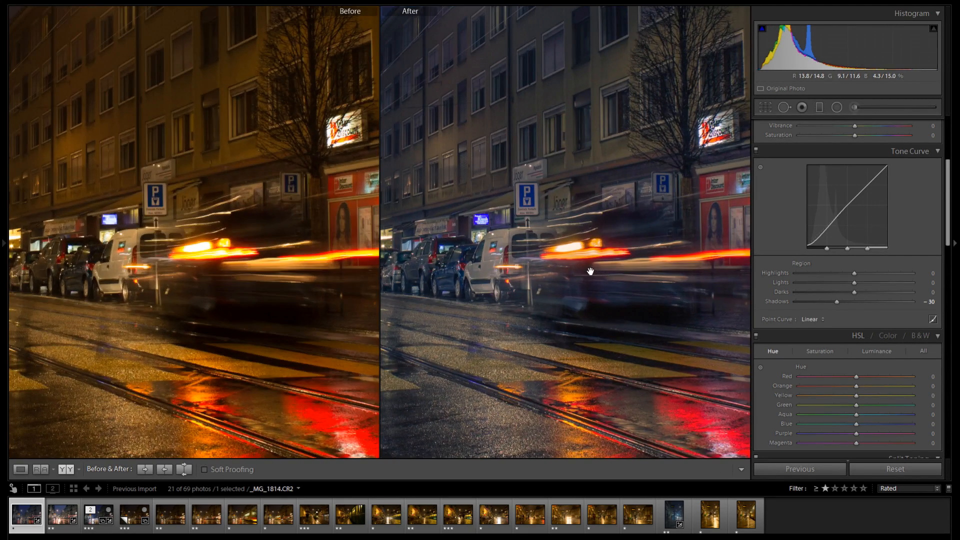
pyautogui.moveTo(574, 264); pyautogui.dragTo(633, 295)
pyautogui.moveTo(508, 281); pyautogui.dragTo(559, 291)
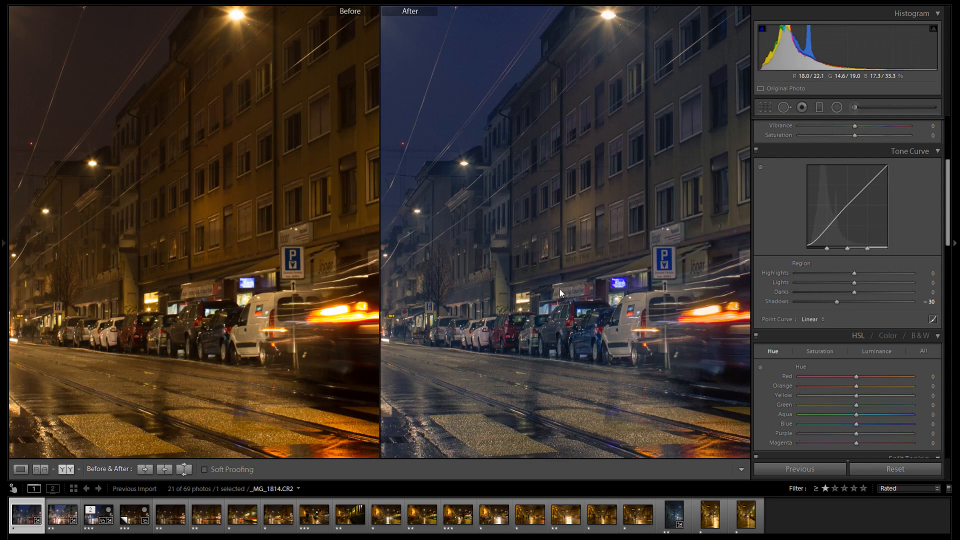
# - Leave the before/after comparison and revert the photo to its Import state in the edit history
pyautogui.click(547, 278)
pyautogui.press('y')
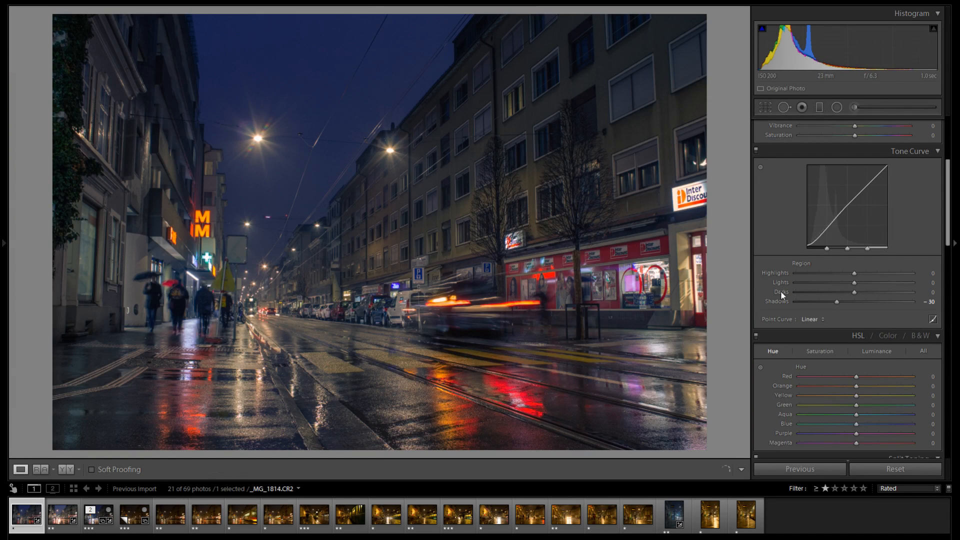
pyautogui.scroll(4, 781, 290)
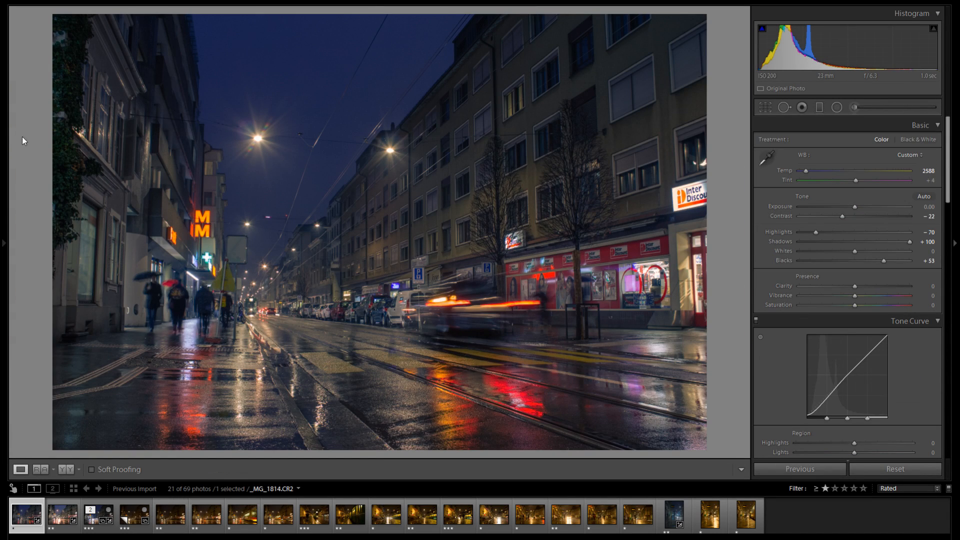
pyautogui.moveTo(6, 152)
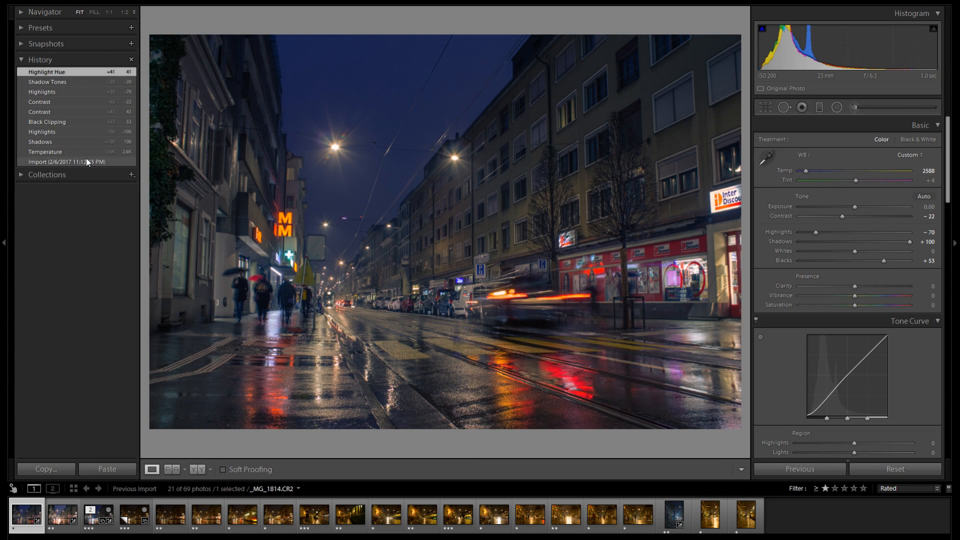
pyautogui.click(95, 162)
# - Try warmer and cooler white balance temperatures on the street photo, settling on 5801
pyautogui.moveTo(833, 171); pyautogui.dragTo(862, 171)
pyautogui.doubleClick(808, 169)
pyautogui.moveTo(321, 344); pyautogui.dragTo(534, 315)
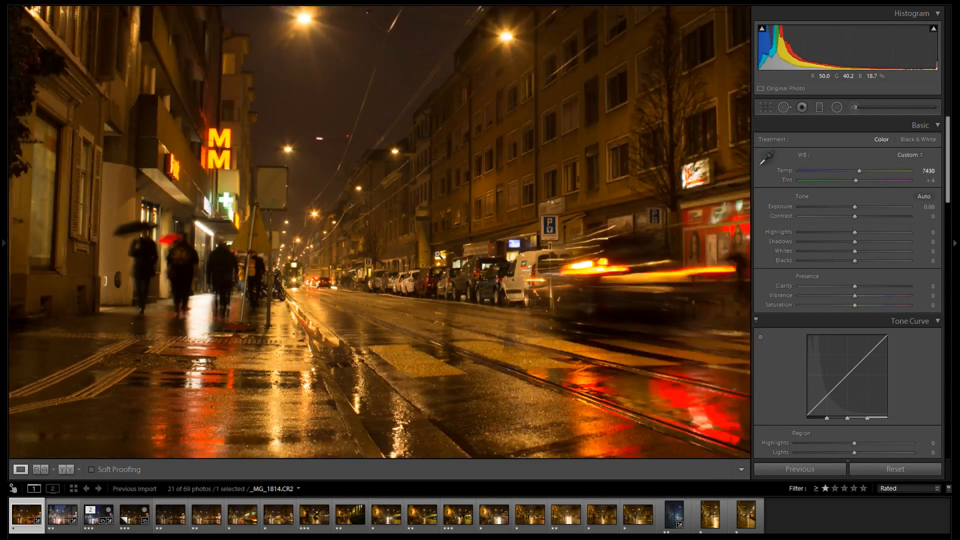
pyautogui.moveTo(860, 171); pyautogui.dragTo(811, 170)
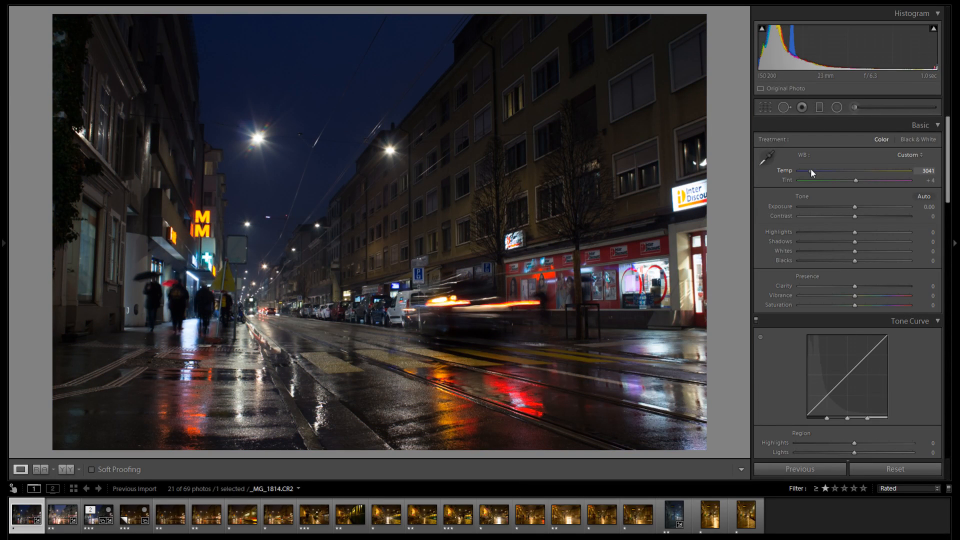
pyautogui.moveTo(811, 170); pyautogui.dragTo(843, 170)
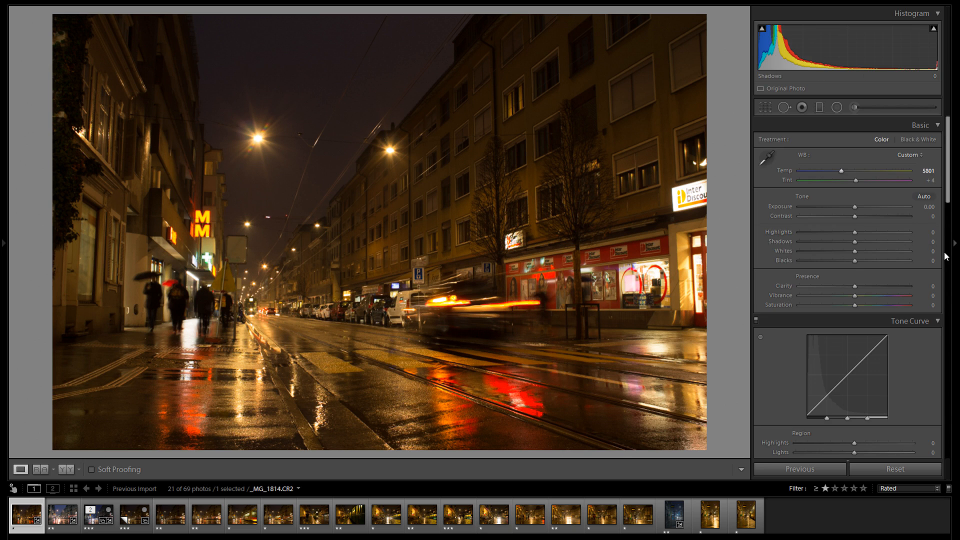
# - Split-tone the highlights yellow with hue 50 and saturation 60
pyautogui.scroll(-3, 935, 245)
pyautogui.scroll(-5, 930, 248)
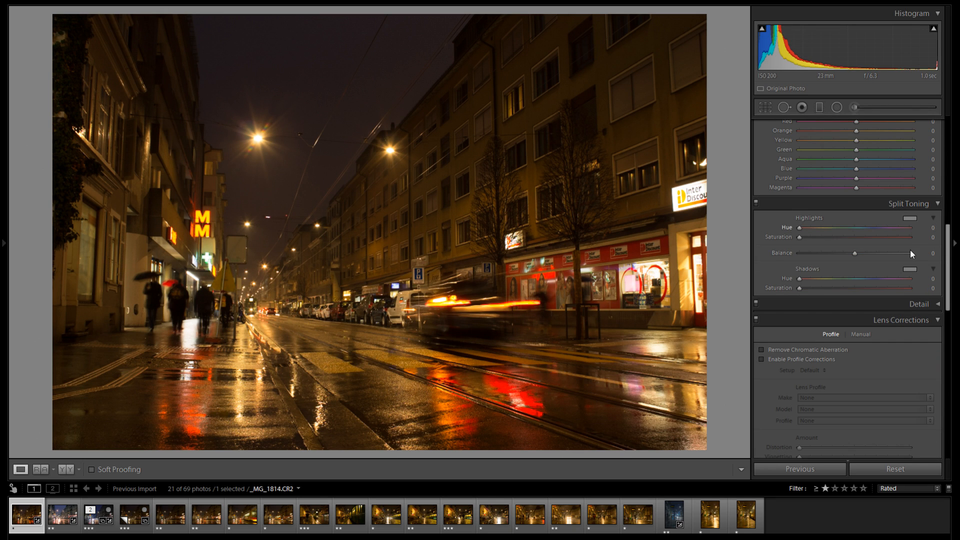
pyautogui.click(910, 218)
pyautogui.moveTo(761, 230); pyautogui.dragTo(728, 228)
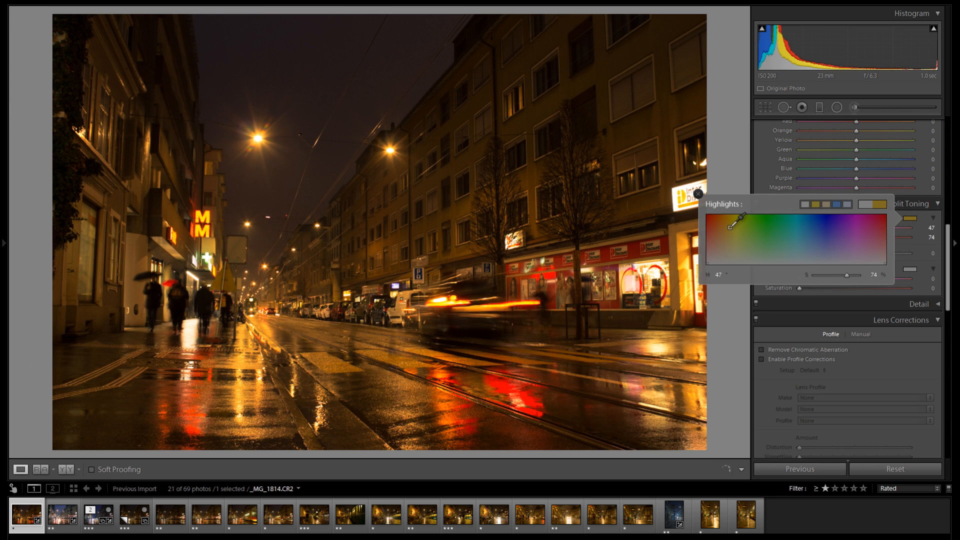
pyautogui.moveTo(827, 278); pyautogui.dragTo(727, 276)
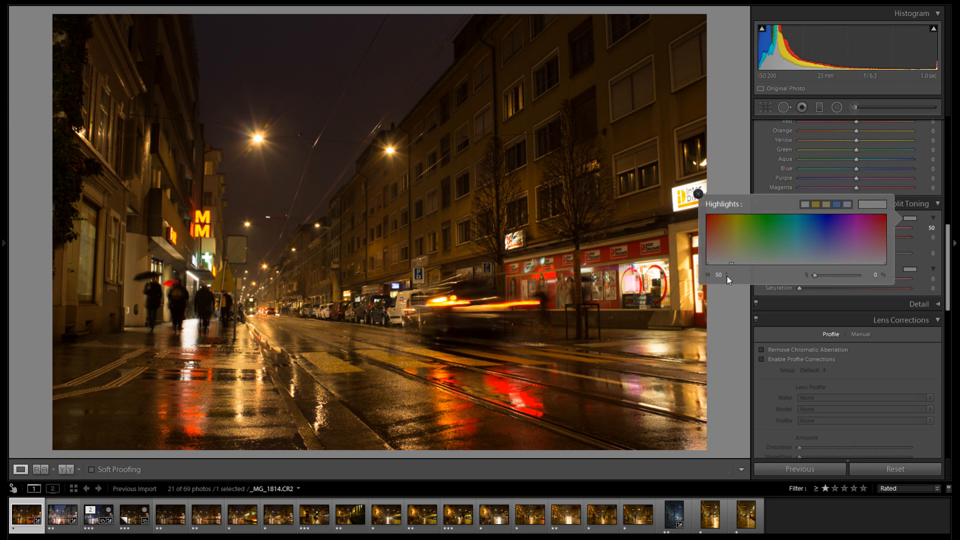
pyautogui.click(270, 150)
pyautogui.click(270, 150)
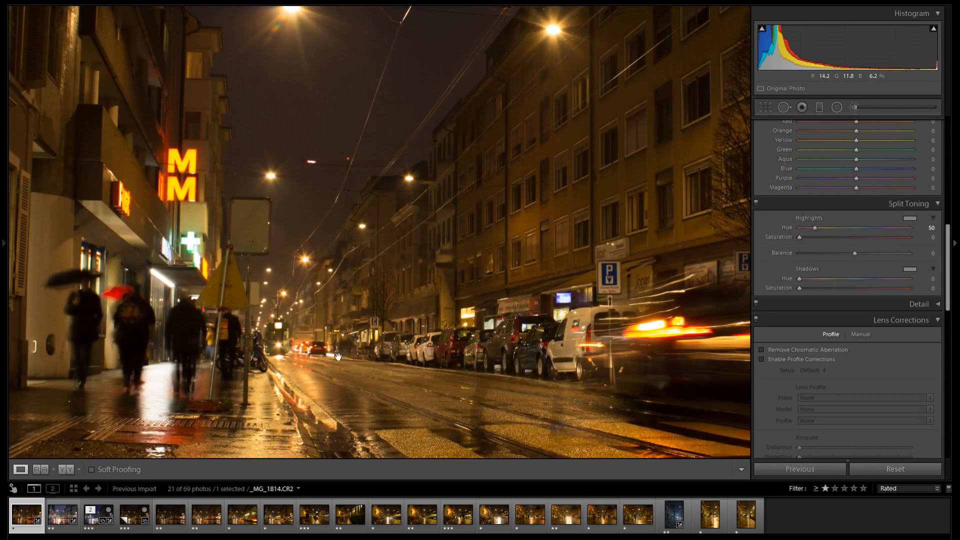
pyautogui.click(857, 238)
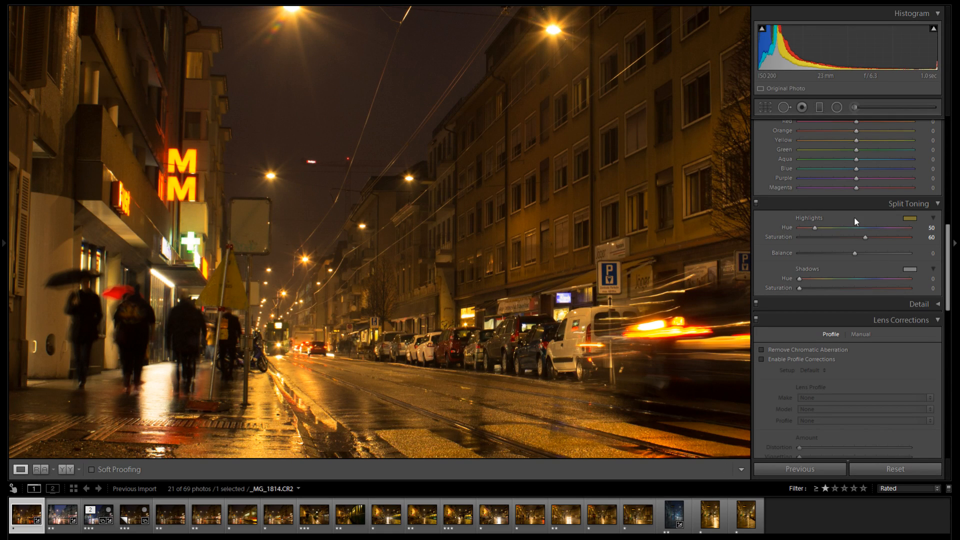
# - Split-tone the shadows blue with hue 234 and saturation 70, and reduce the highlight saturation to 57
pyautogui.click(910, 270)
pyautogui.click(828, 278)
pyautogui.moveTo(828, 279); pyautogui.dragTo(825, 259)
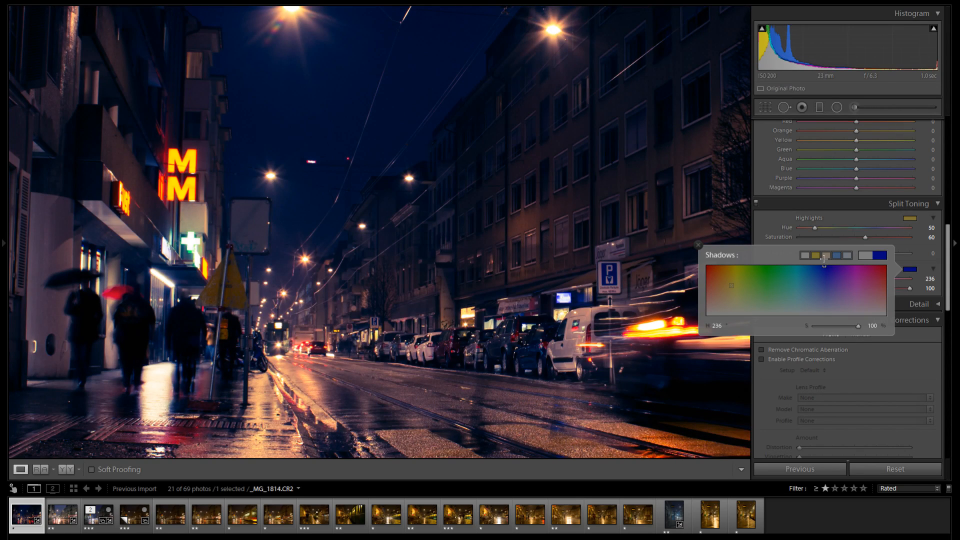
pyautogui.moveTo(825, 258); pyautogui.dragTo(823, 257)
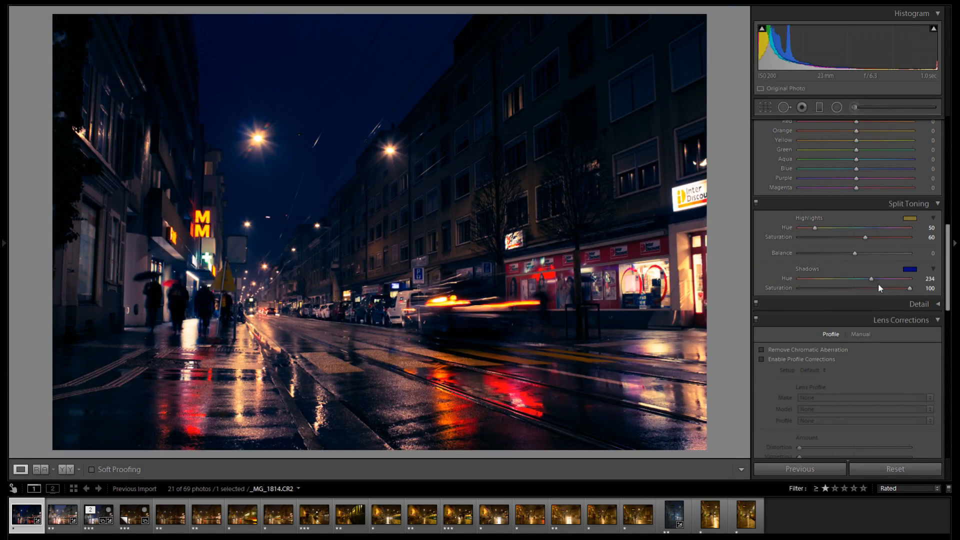
pyautogui.click(911, 270)
pyautogui.moveTo(859, 327)
pyautogui.mouseDown()
pyautogui.moveTo(794, 330)
pyautogui.moveTo(913, 323)
pyautogui.moveTo(845, 316)
pyautogui.mouseUp()
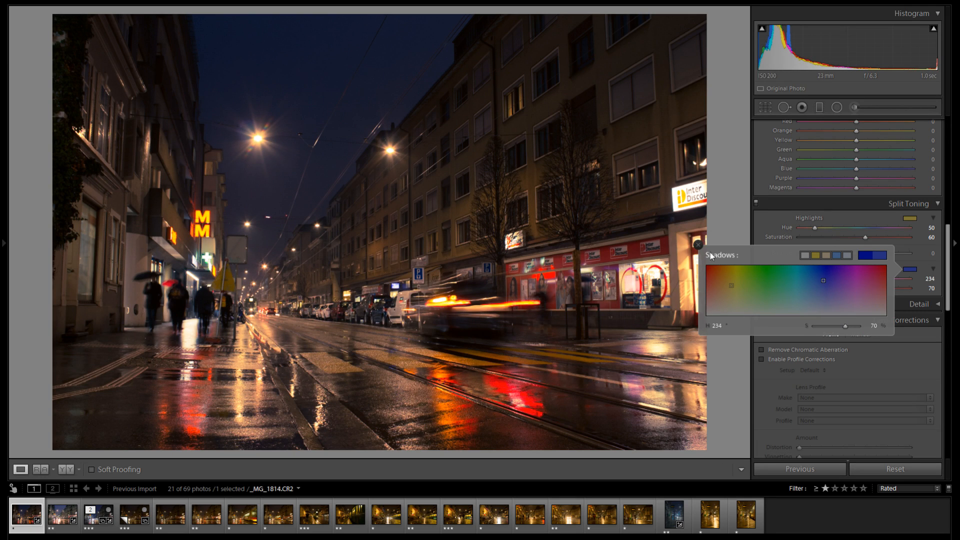
pyautogui.click(698, 244)
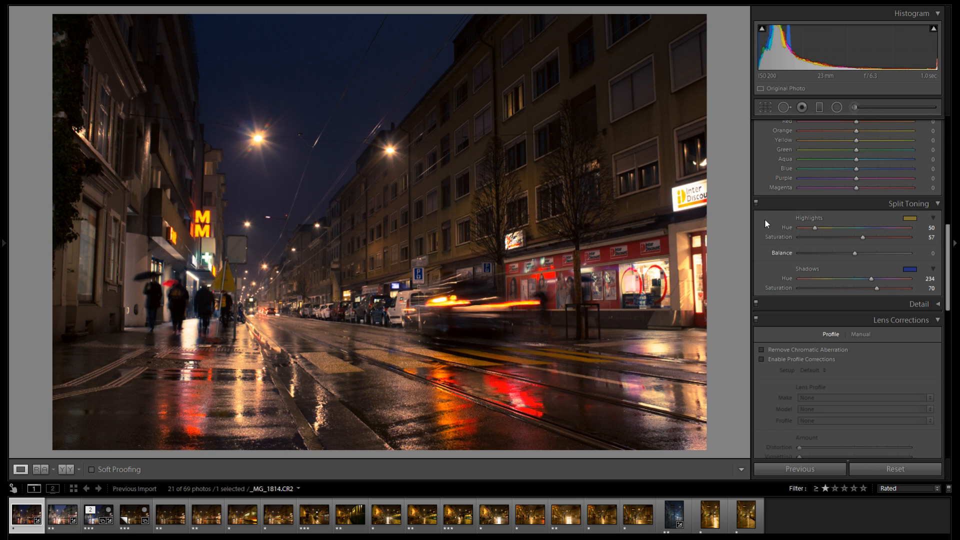
# - Compare the photo with split toning off and on, and examine the parked cars and blurred car at closer zoom
pyautogui.click(756, 203)
pyautogui.click(756, 203)
pyautogui.click(756, 204)
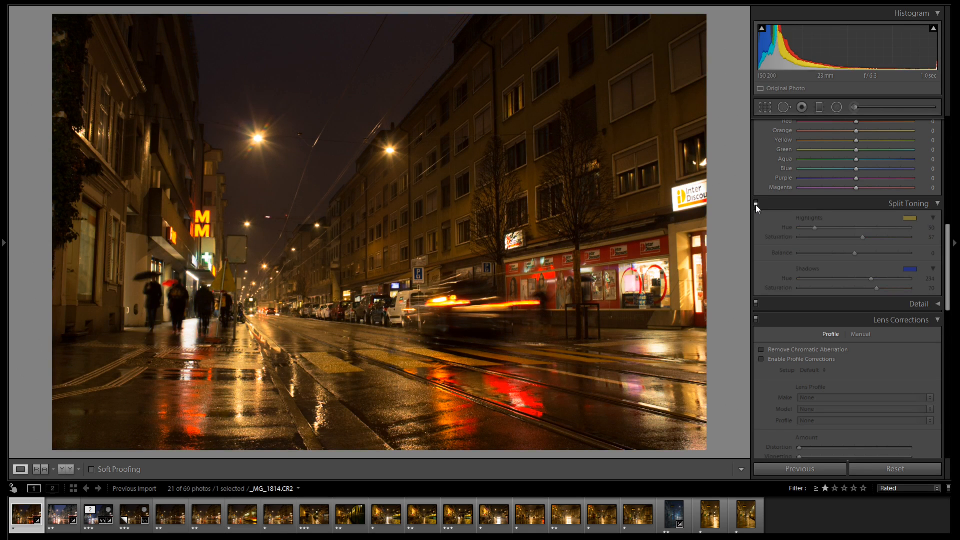
pyautogui.click(756, 204)
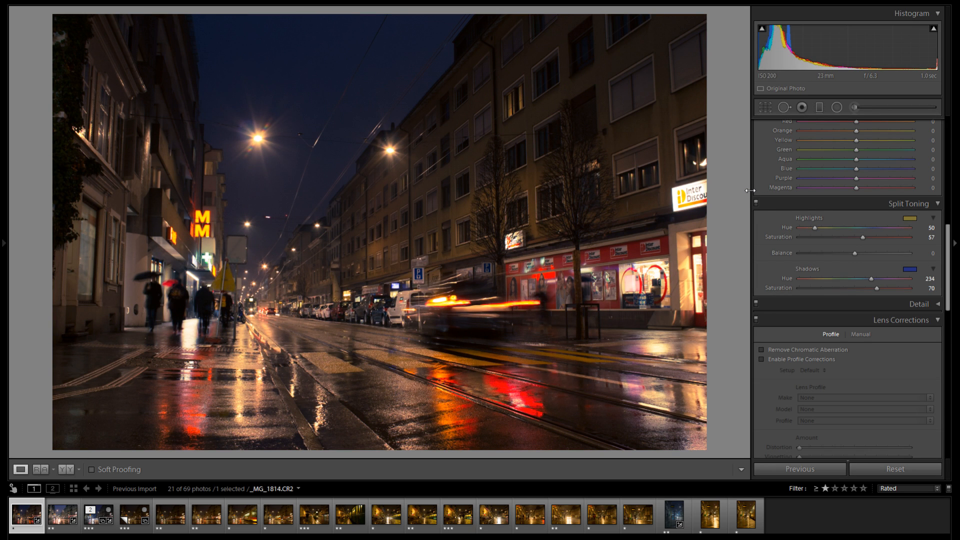
pyautogui.click(757, 201)
pyautogui.click(757, 201)
pyautogui.scroll(5, 874, 298)
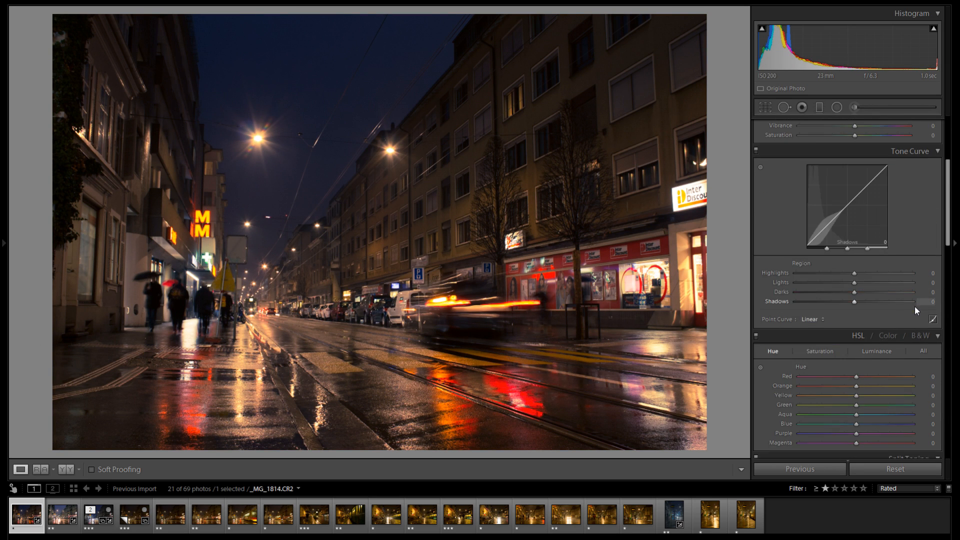
pyautogui.scroll(4, 915, 309)
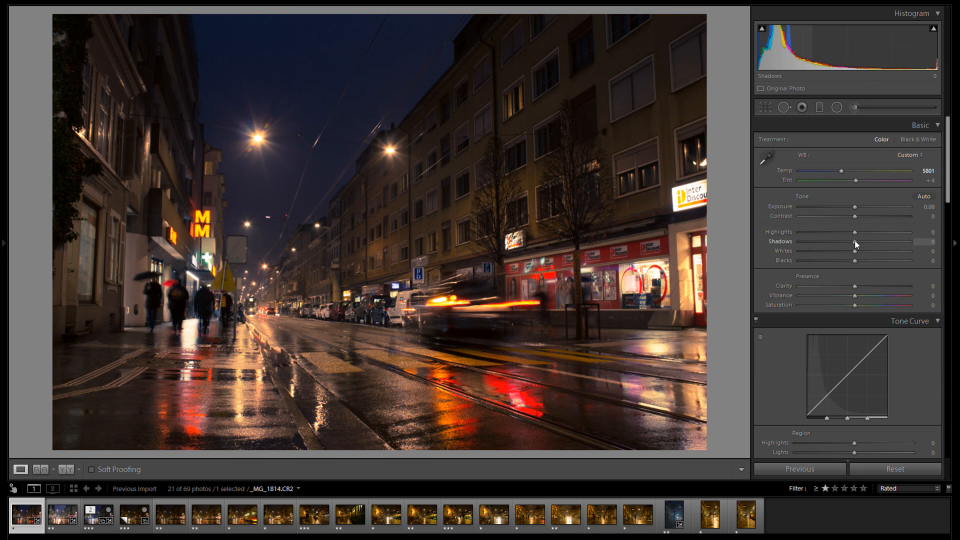
pyautogui.click(556, 215)
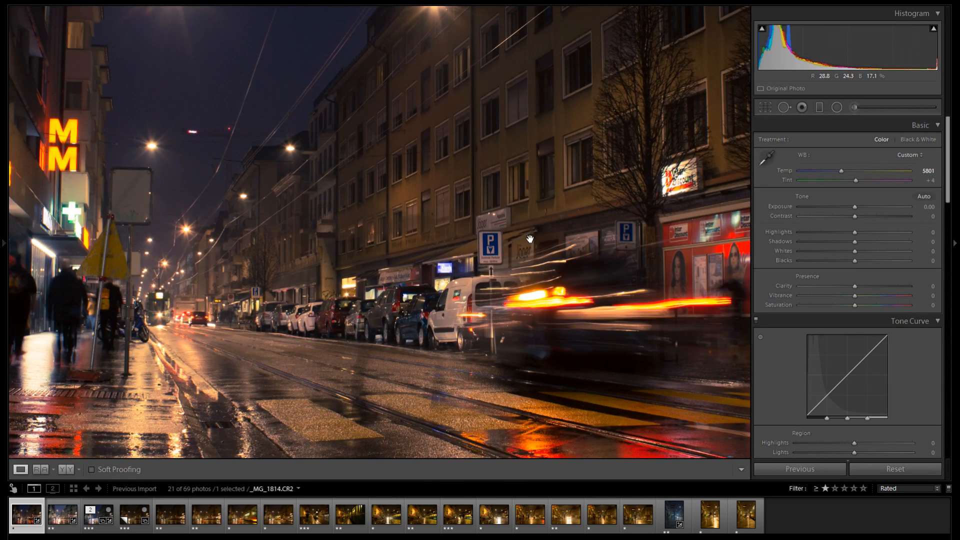
pyautogui.click(522, 239)
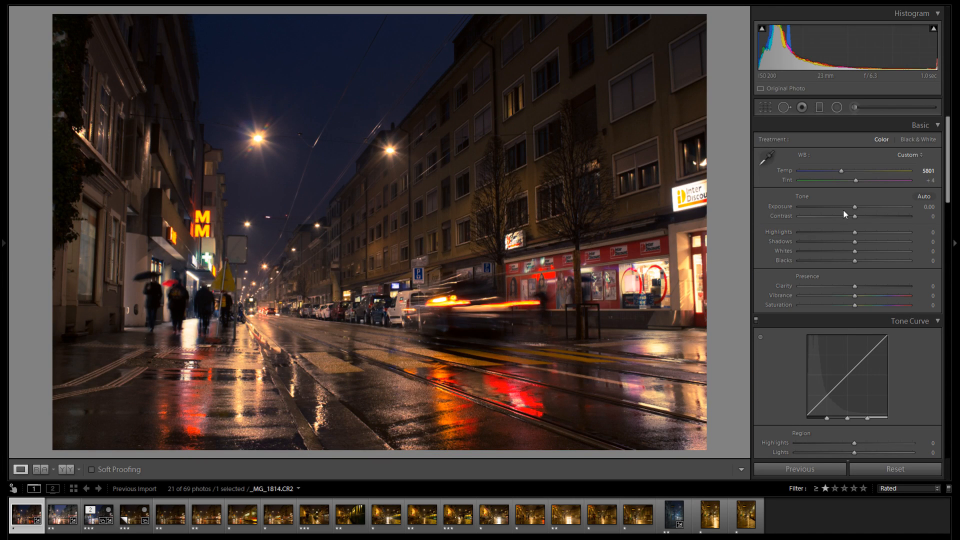
# - Set the photo's Shadows to +42, Blacks to +39 and Contrast to −67
pyautogui.moveTo(872, 213); pyautogui.dragTo(885, 214)
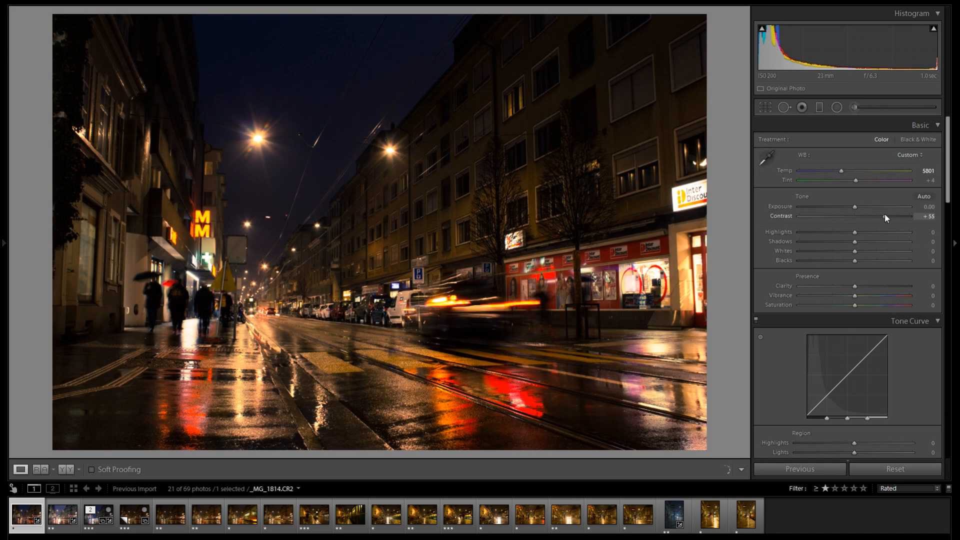
pyautogui.doubleClick(776, 215)
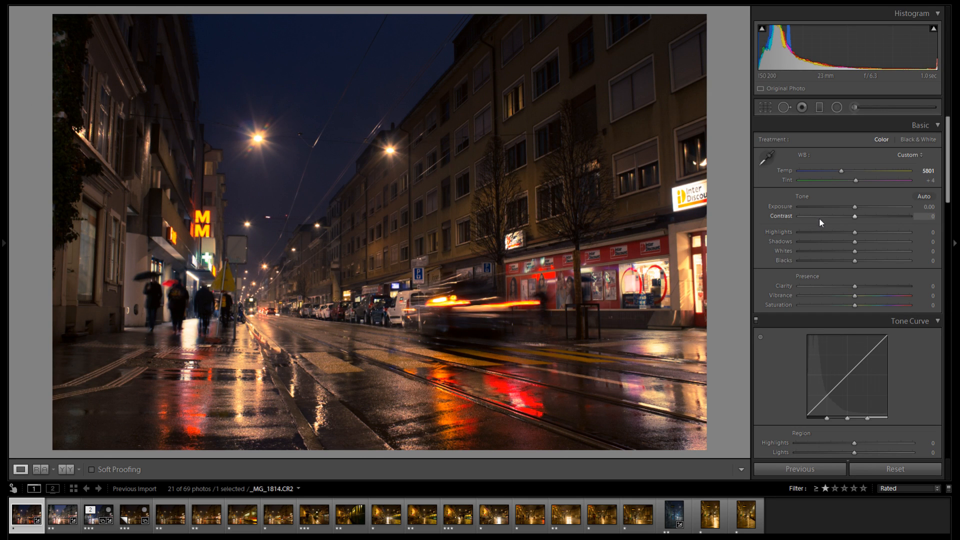
pyautogui.moveTo(856, 242); pyautogui.dragTo(877, 259)
pyautogui.moveTo(857, 218); pyautogui.dragTo(878, 217)
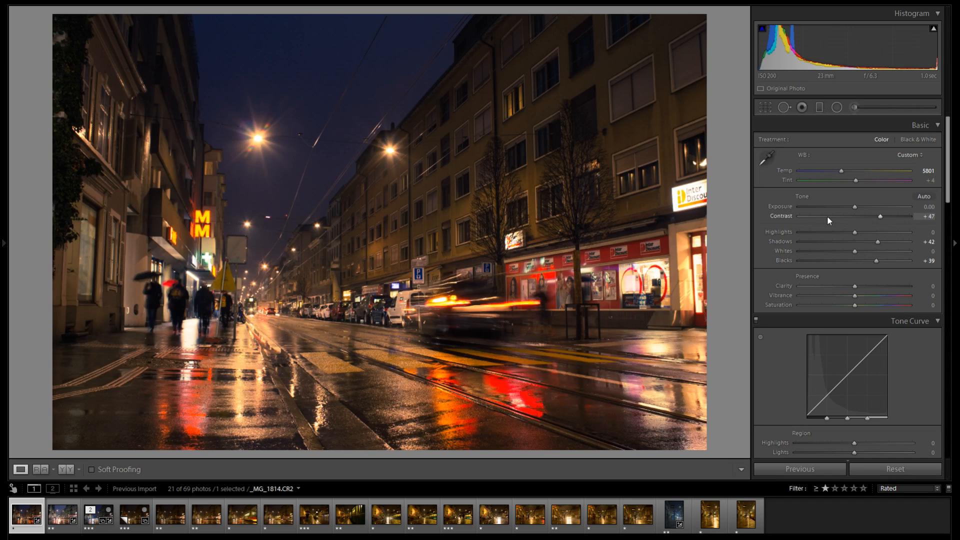
pyautogui.click(830, 216)
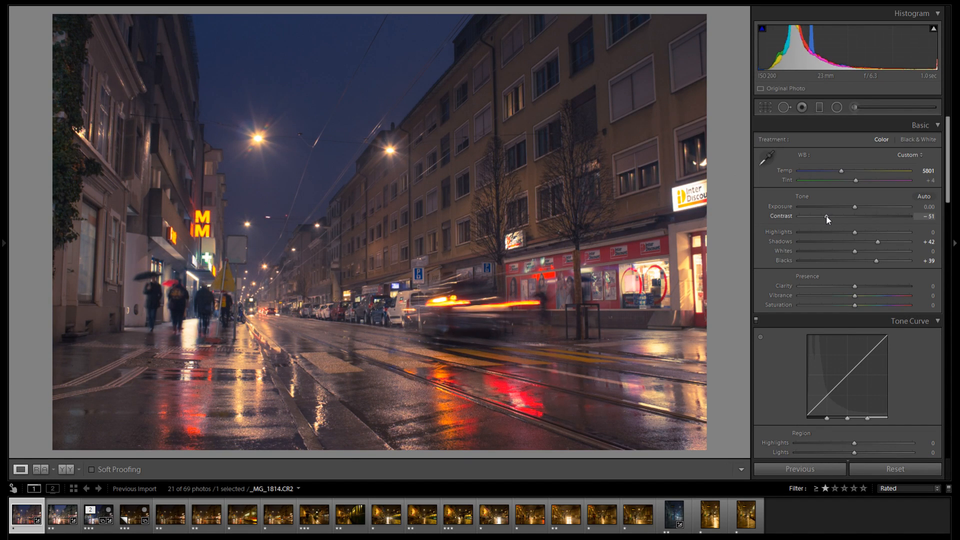
pyautogui.moveTo(826, 216); pyautogui.dragTo(817, 216)
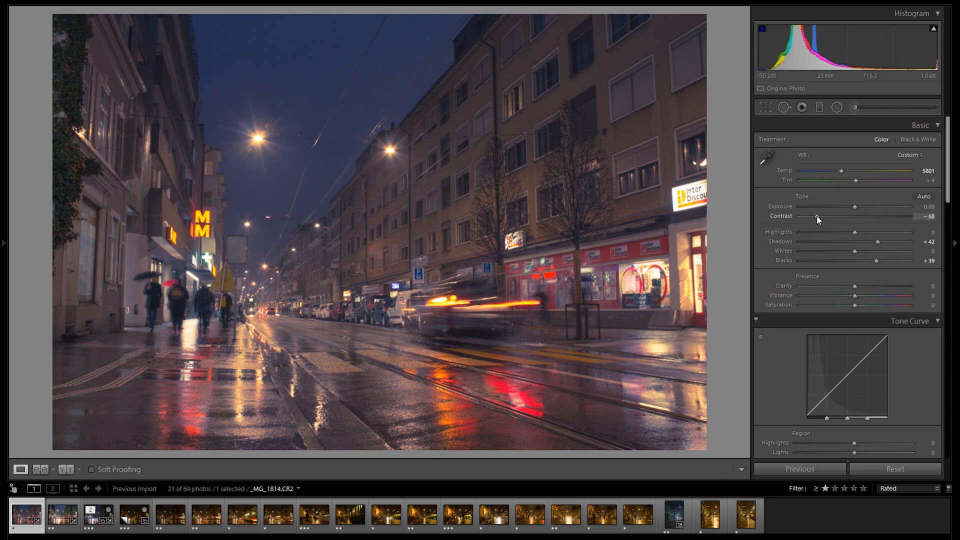
pyautogui.moveTo(814, 216); pyautogui.dragTo(817, 216)
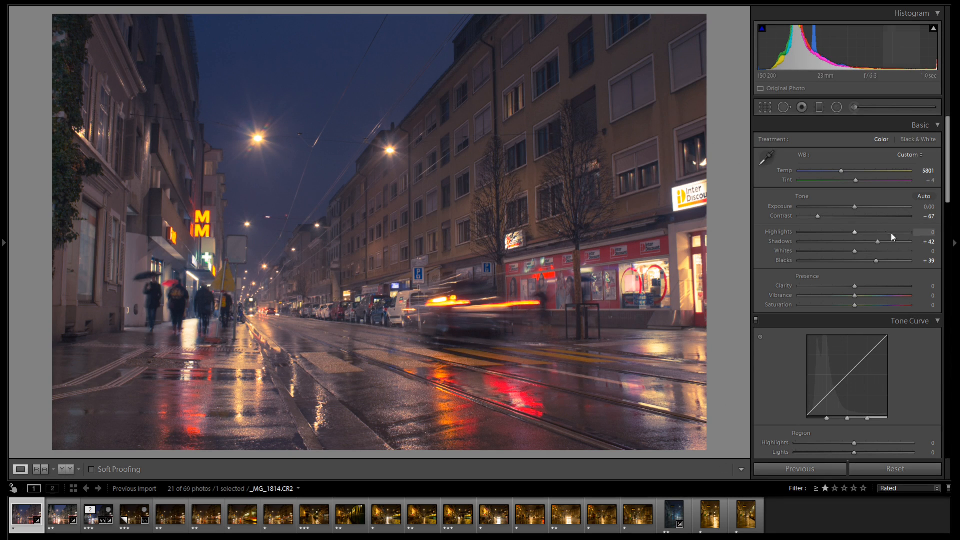
# - Try the tone curve's Shadows at −100 and reset them, and try the basic Shadows at −2 and undo that
pyautogui.scroll(-3, 923, 263)
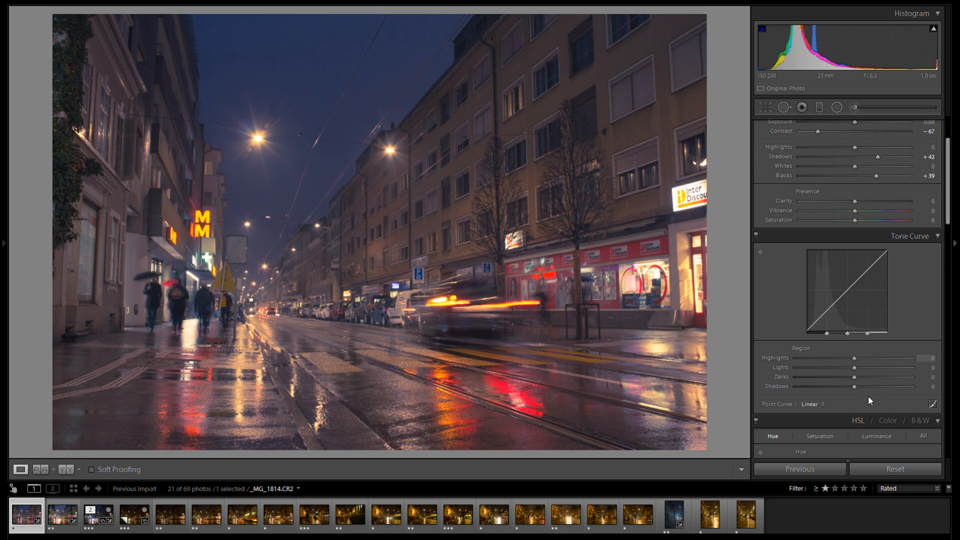
pyautogui.moveTo(854, 386); pyautogui.dragTo(829, 389)
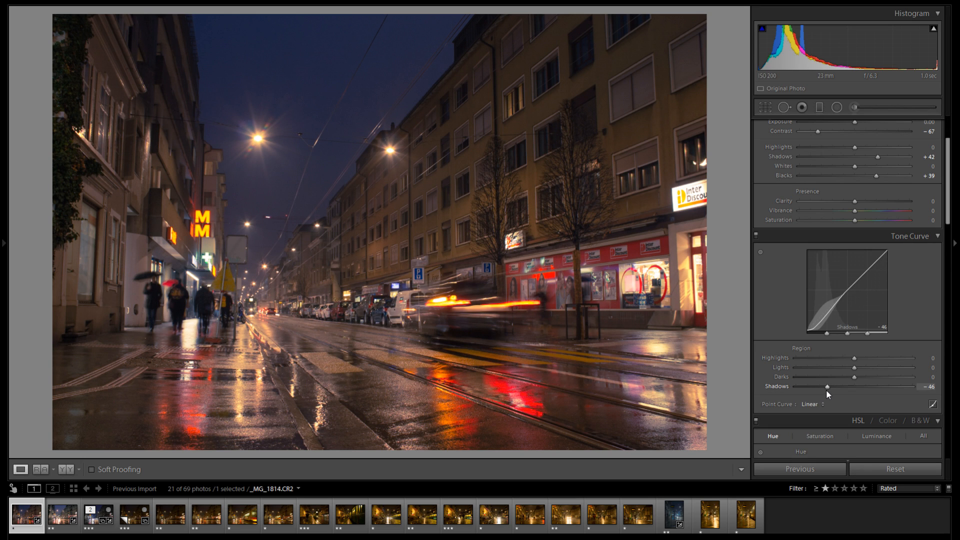
pyautogui.moveTo(824, 388); pyautogui.dragTo(779, 386)
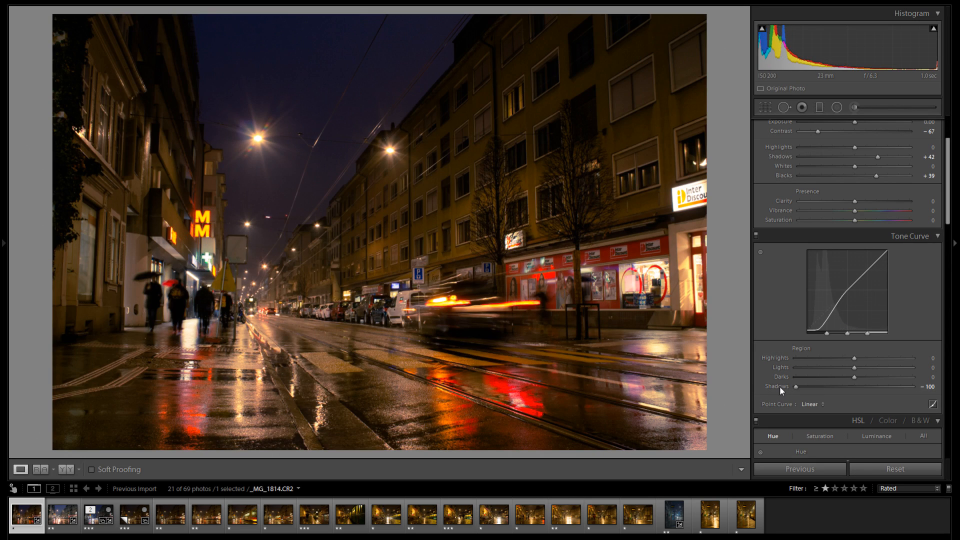
pyautogui.doubleClick(779, 386)
pyautogui.scroll(3, 883, 350)
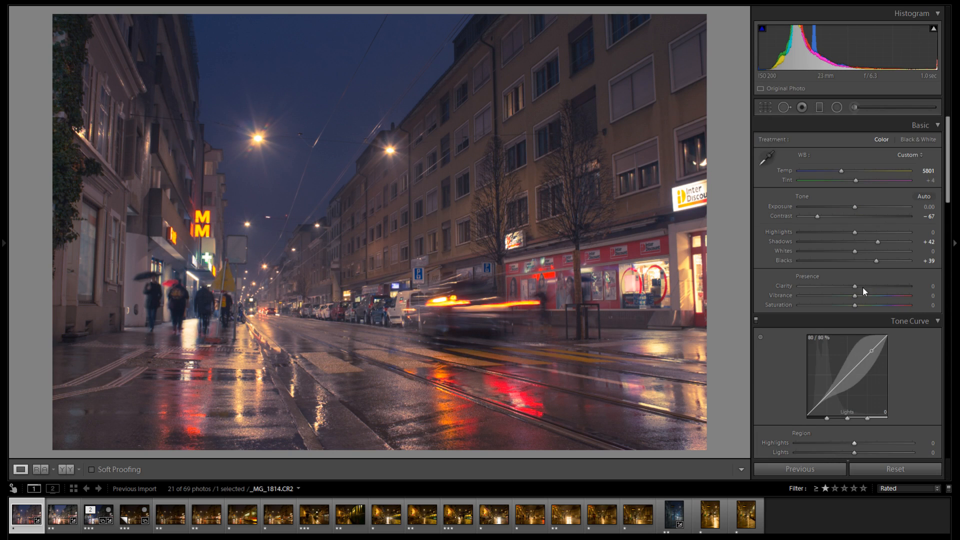
pyautogui.moveTo(837, 242)
pyautogui.mouseDown()
pyautogui.moveTo(791, 243)
pyautogui.moveTo(853, 244)
pyautogui.mouseUp()
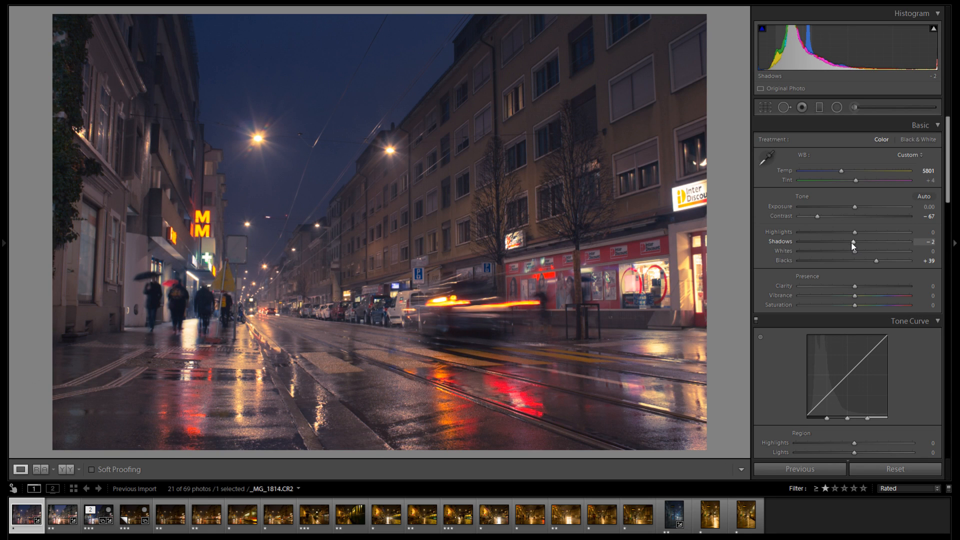
pyautogui.hotkey('ctrl', 'z')
# - Lower the tone curve's Shadows to −62 and inspect the street and parked cars at closer zoom
pyautogui.scroll(-3, 912, 320)
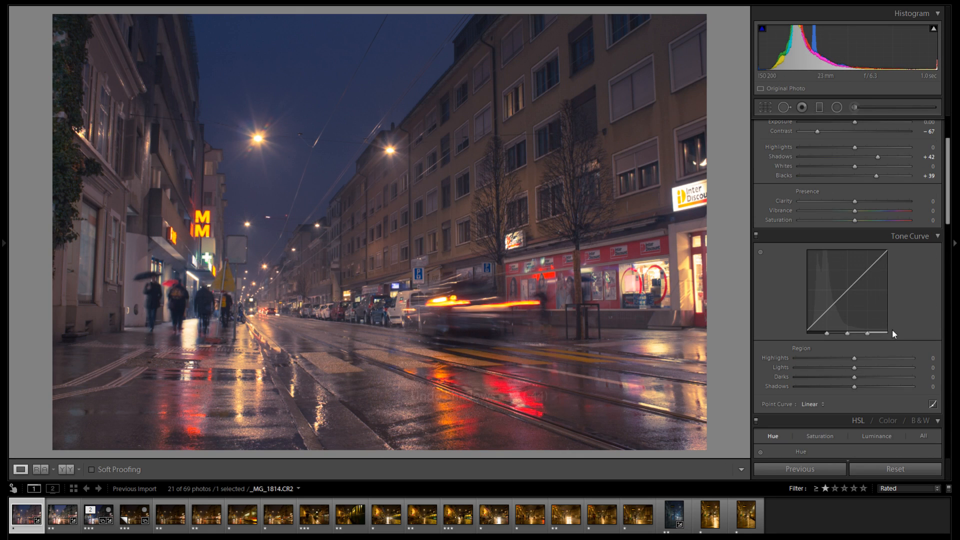
pyautogui.moveTo(854, 387); pyautogui.dragTo(817, 387)
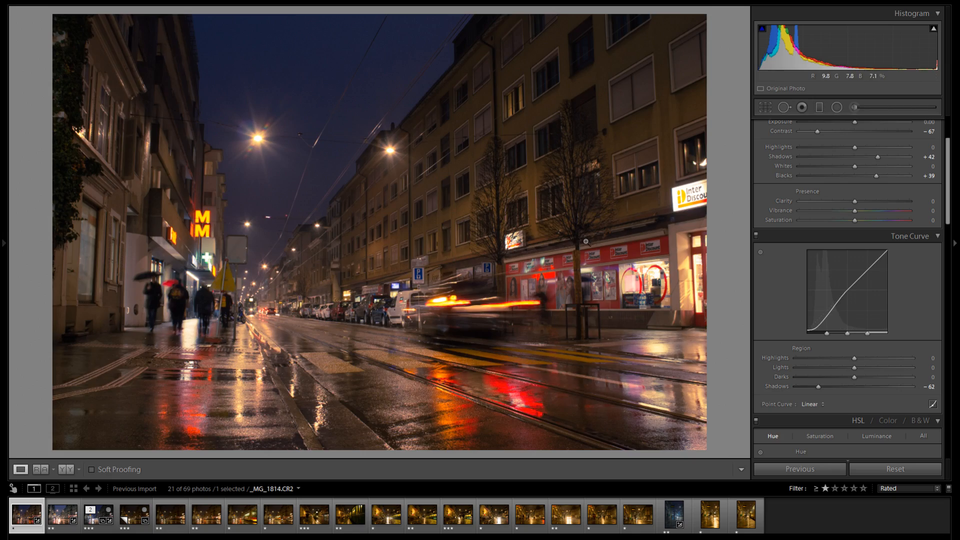
pyautogui.click(544, 226)
pyautogui.moveTo(436, 244); pyautogui.dragTo(654, 152)
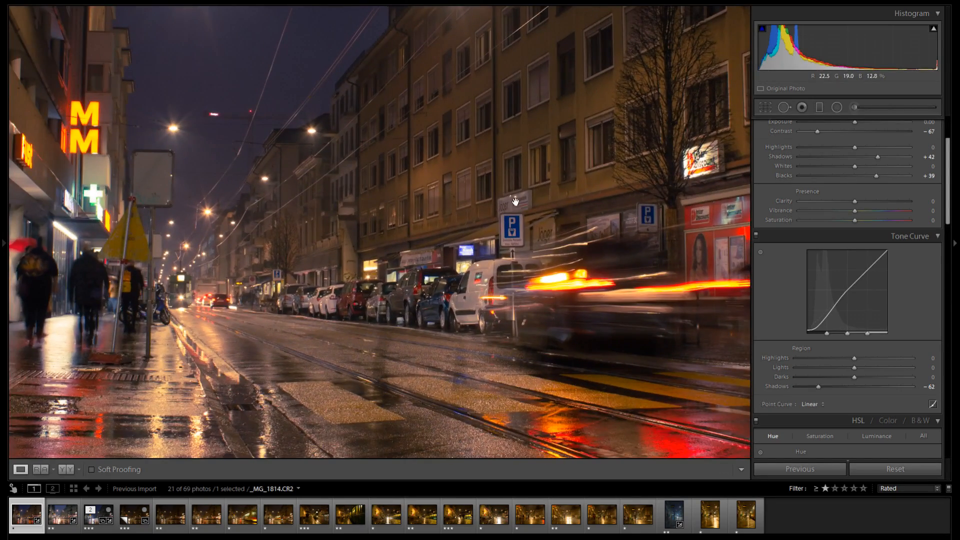
# - Set the tone curve's Shadows to −61, the basic Blacks to +48 and Contrast to −77
pyautogui.click(501, 244)
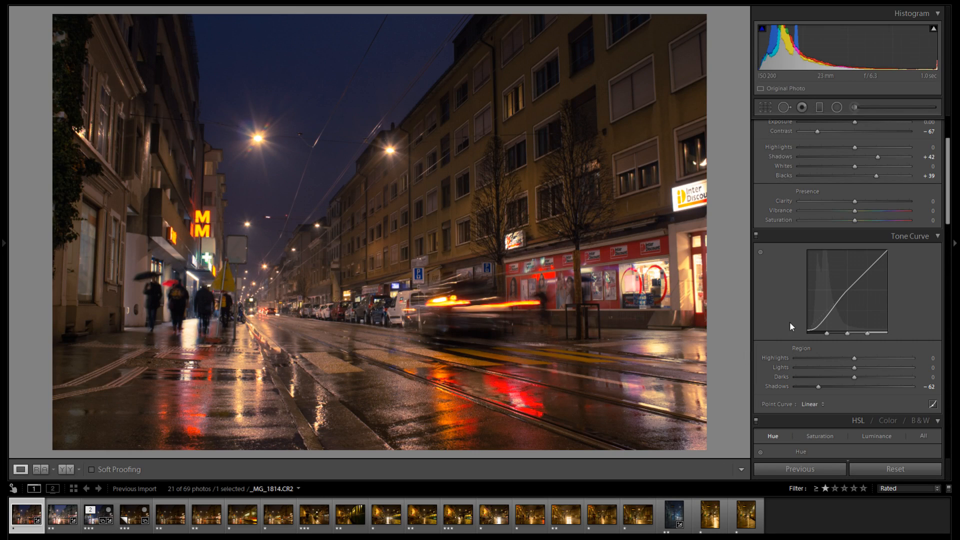
pyautogui.moveTo(819, 386)
pyautogui.mouseDown()
pyautogui.moveTo(852, 383)
pyautogui.moveTo(818, 388)
pyautogui.mouseUp()
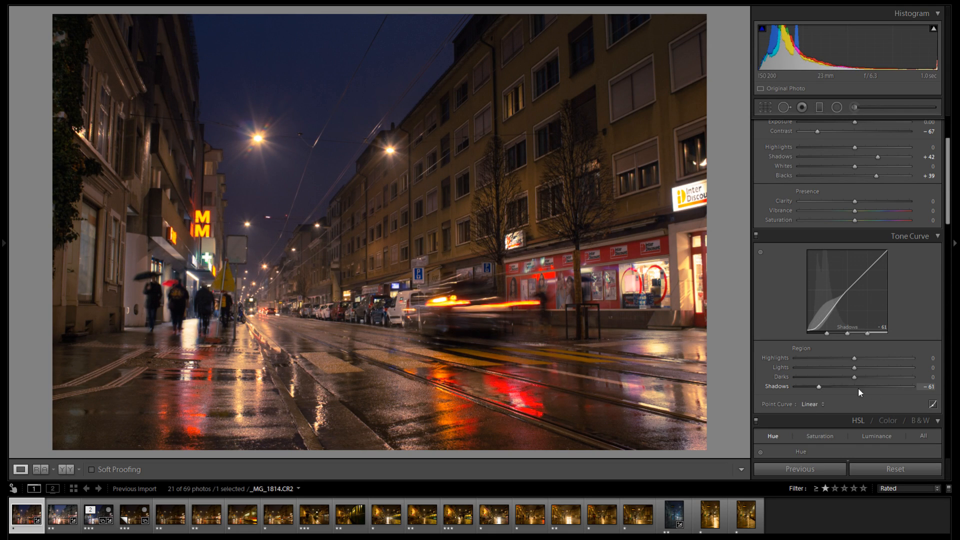
pyautogui.scroll(3, 890, 391)
pyautogui.moveTo(876, 261); pyautogui.dragTo(881, 261)
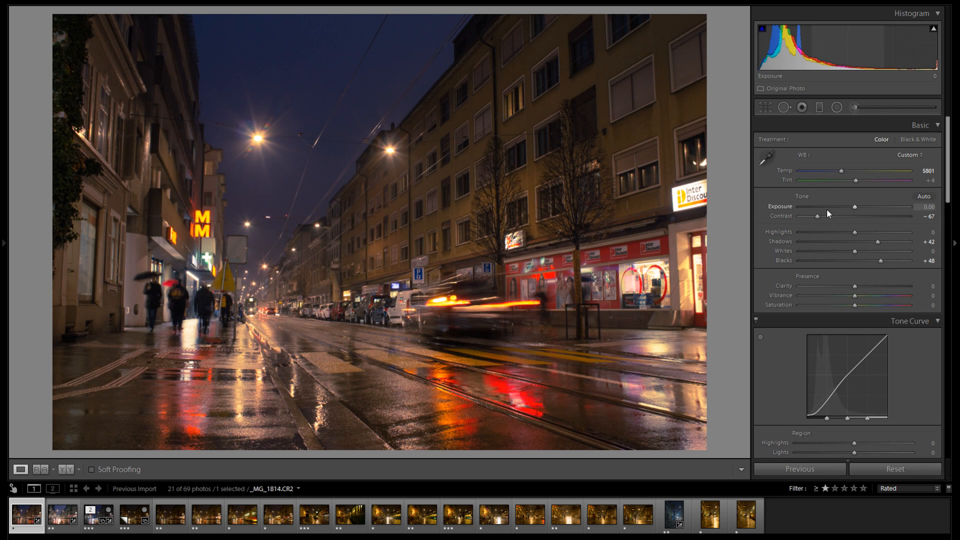
pyautogui.moveTo(817, 217); pyautogui.dragTo(810, 218)
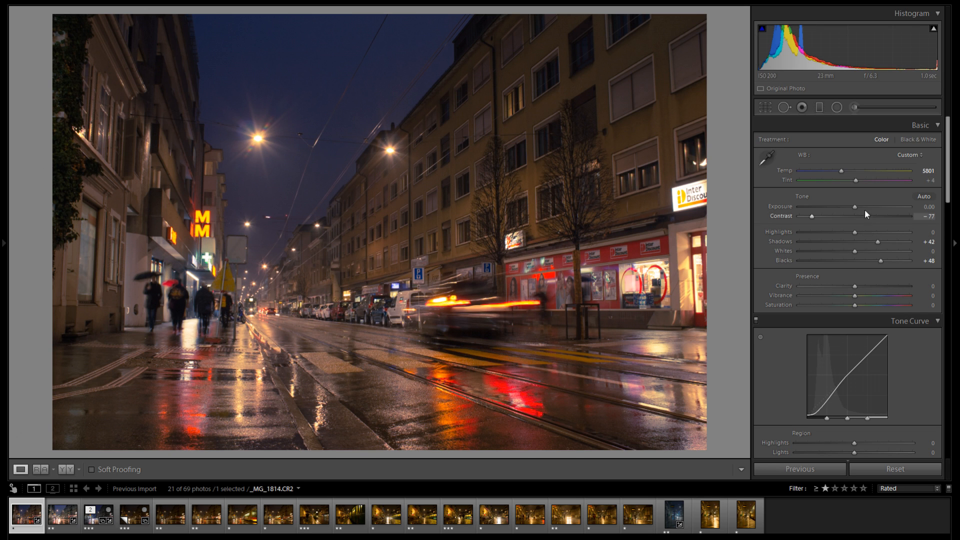
# - Try the Medium Contrast point curve on the photo and return the curve to Linear
pyautogui.scroll(-10, 881, 247)
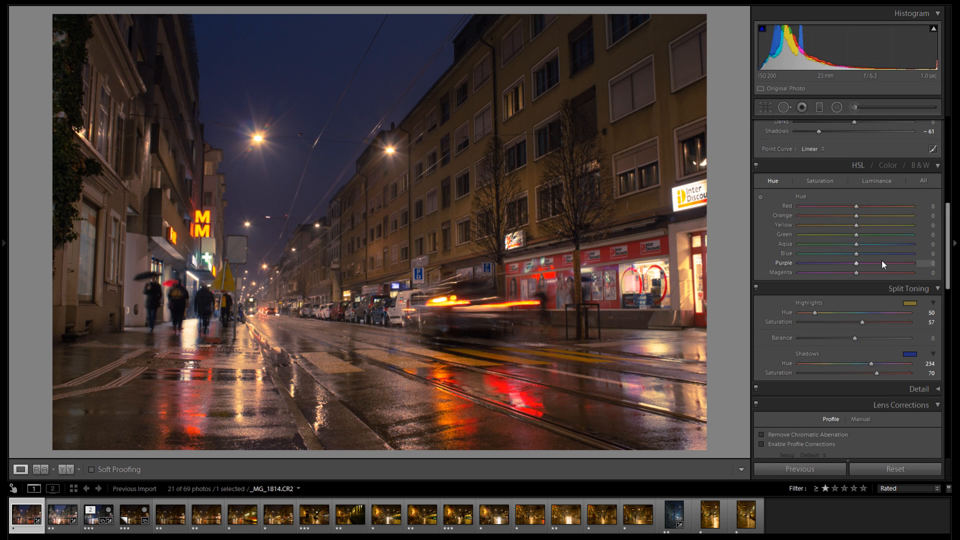
pyautogui.scroll(10, 880, 265)
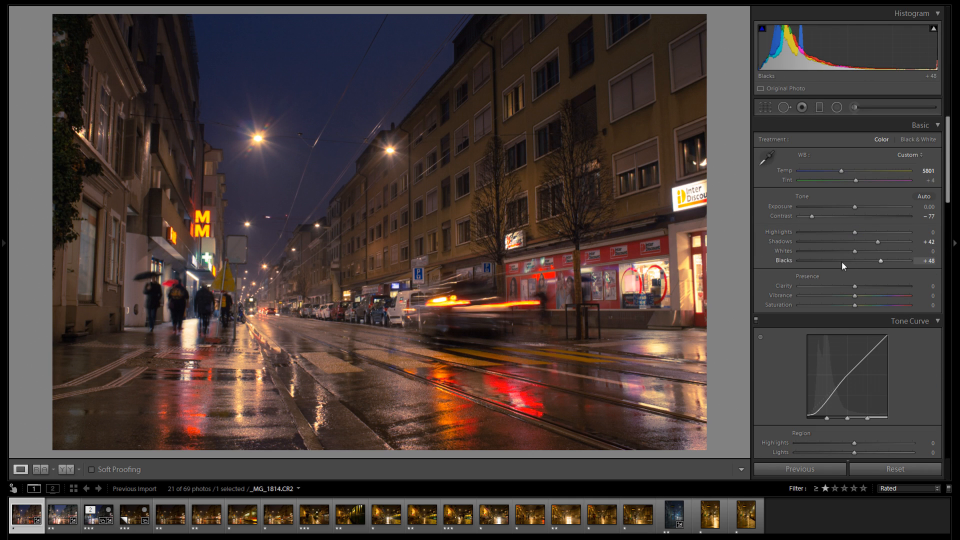
pyautogui.scroll(-2, 890, 287)
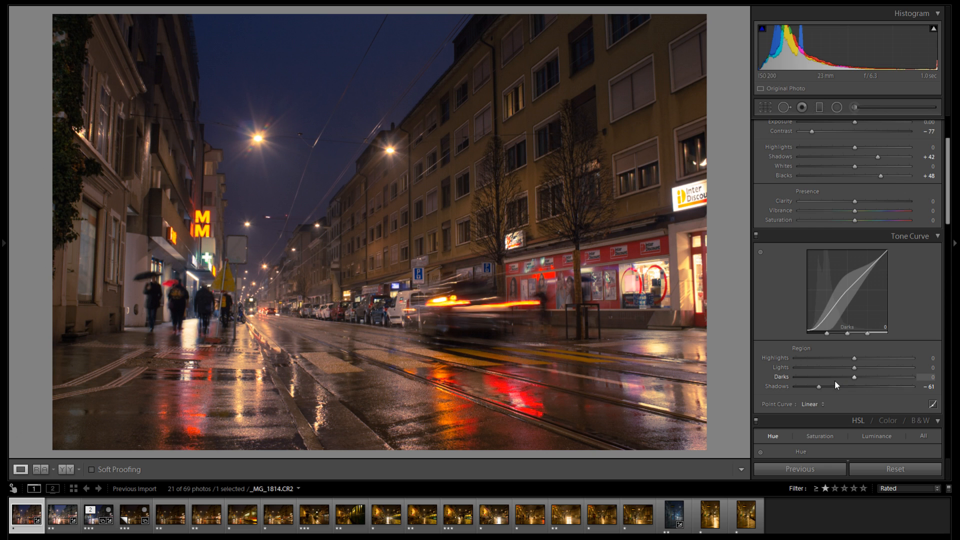
pyautogui.click(812, 405)
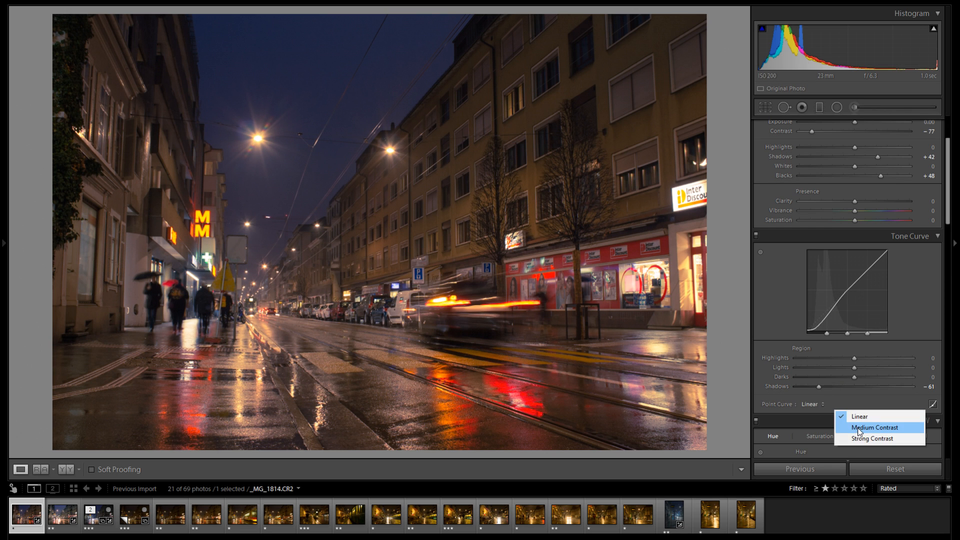
pyautogui.click(861, 430)
pyautogui.click(831, 407)
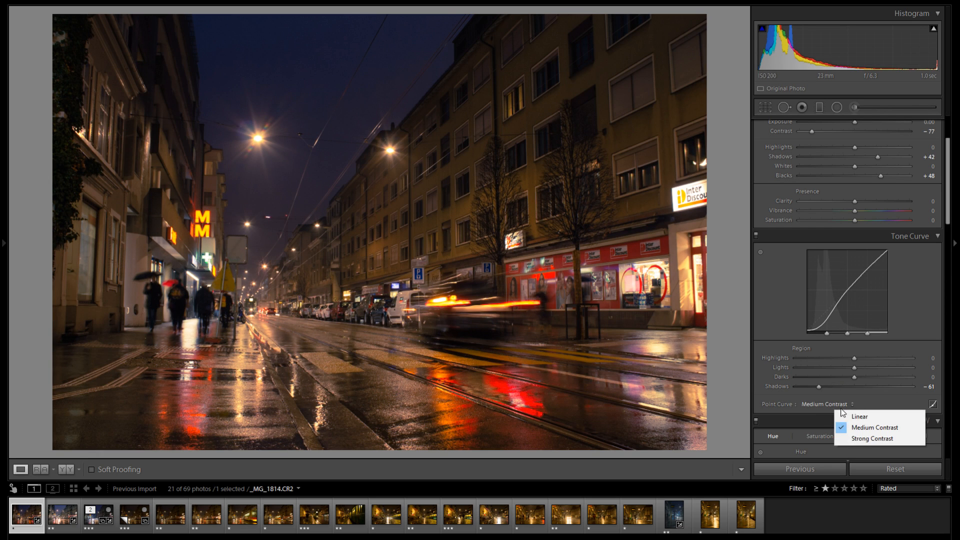
pyautogui.click(861, 417)
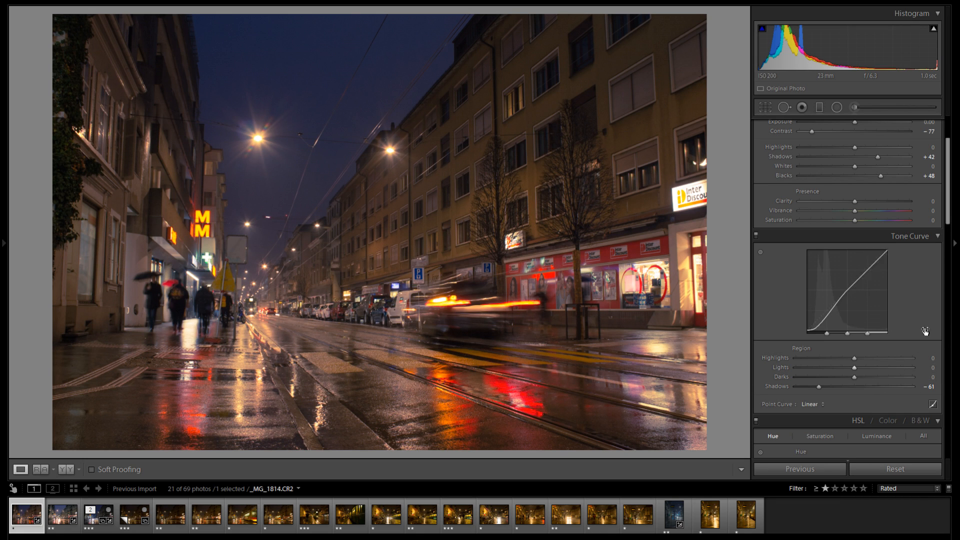
# - Review the photo's settings from Basic and Tone Curve through HSL, Split Toning and Lens Corrections to Effects
pyautogui.moveTo(947, 203); pyautogui.dragTo(953, 157)
pyautogui.scroll(2, 848, 132)
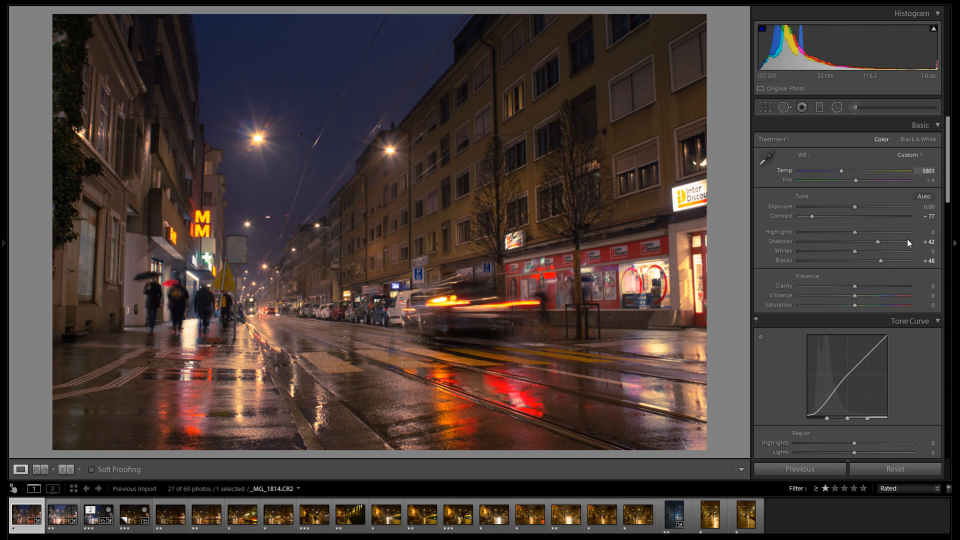
pyautogui.scroll(-3, 929, 233)
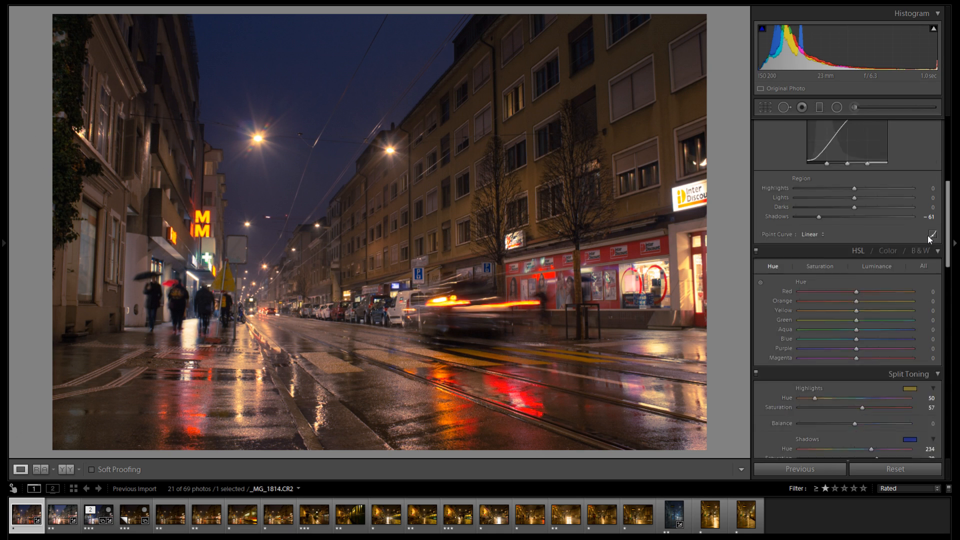
pyautogui.scroll(-3, 930, 234)
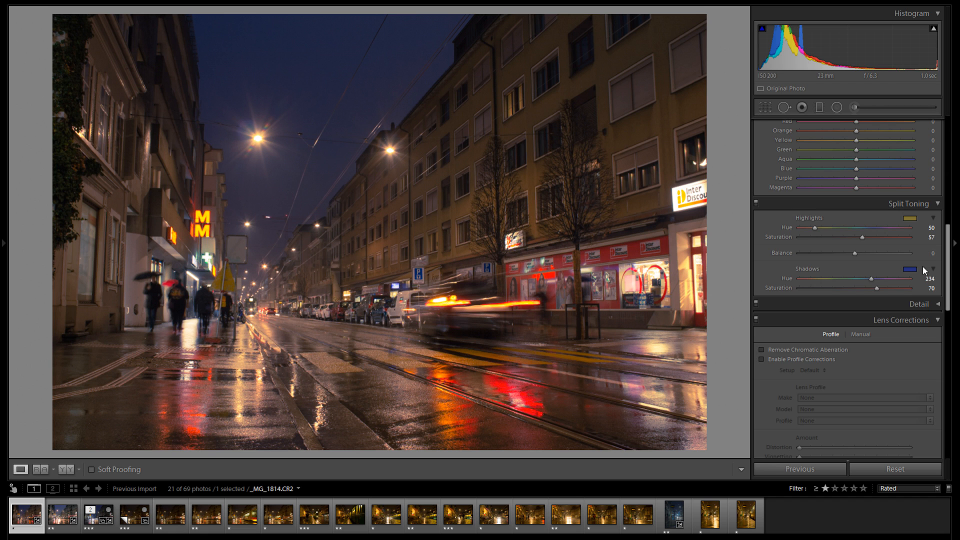
pyautogui.scroll(-3, 918, 290)
pyautogui.scroll(-8, 922, 311)
pyautogui.scroll(-7, 929, 292)
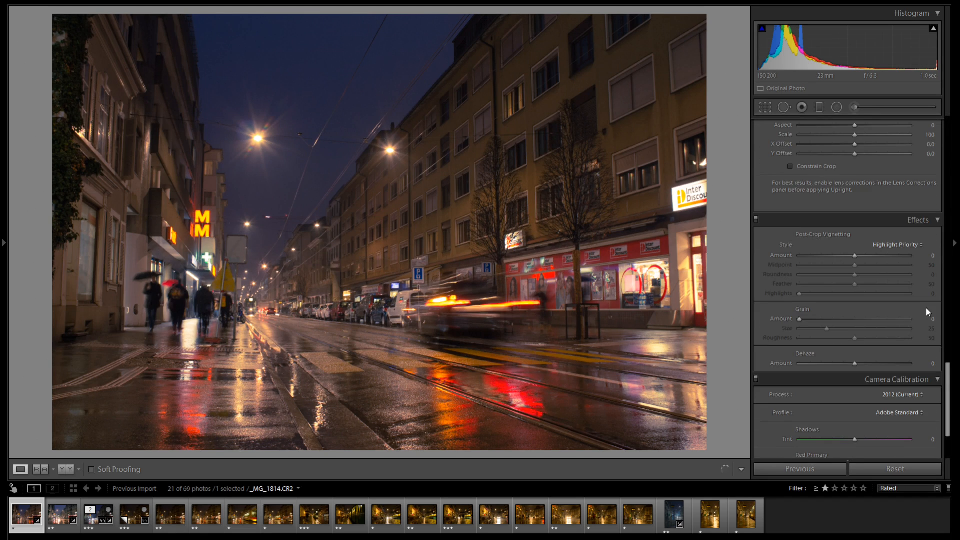
pyautogui.scroll(20, 919, 322)
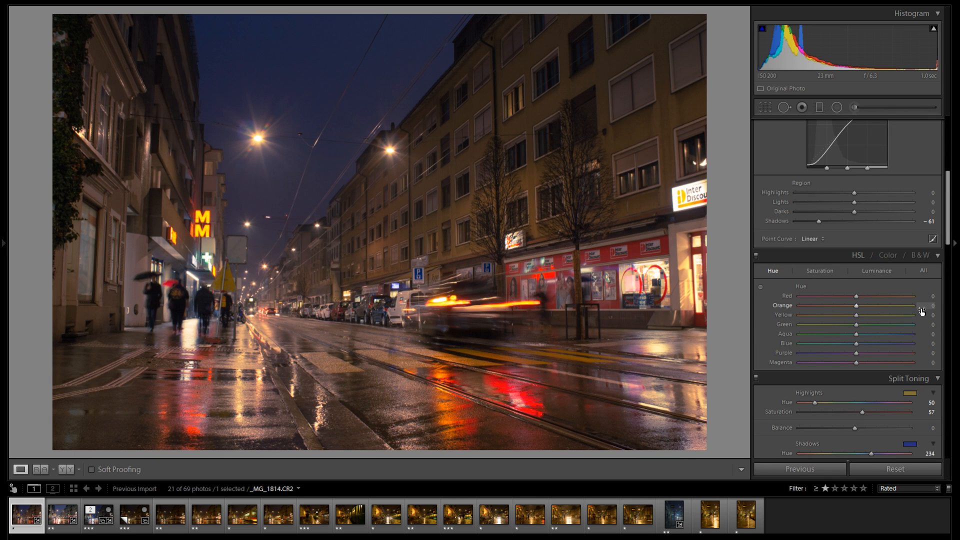
pyautogui.scroll(6, 922, 301)
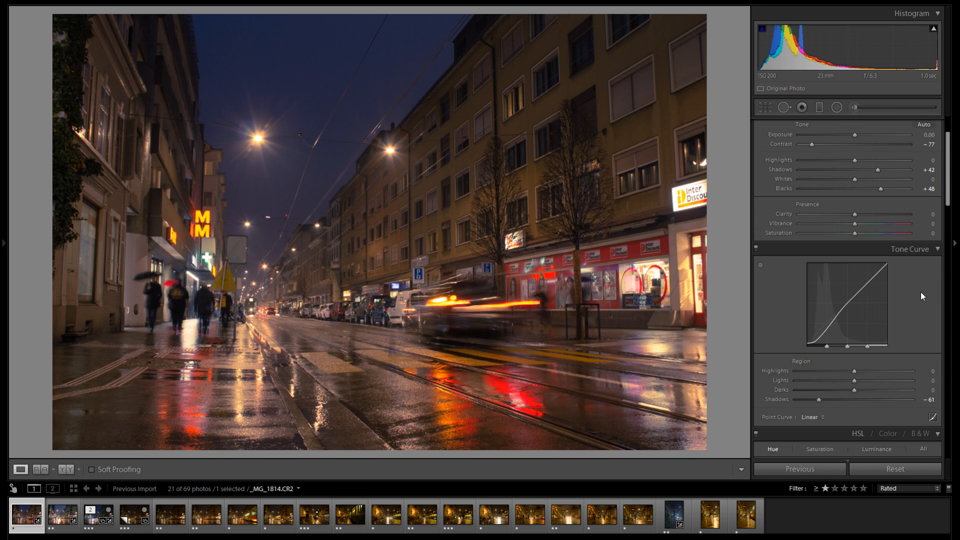
pyautogui.scroll(2, 915, 280)
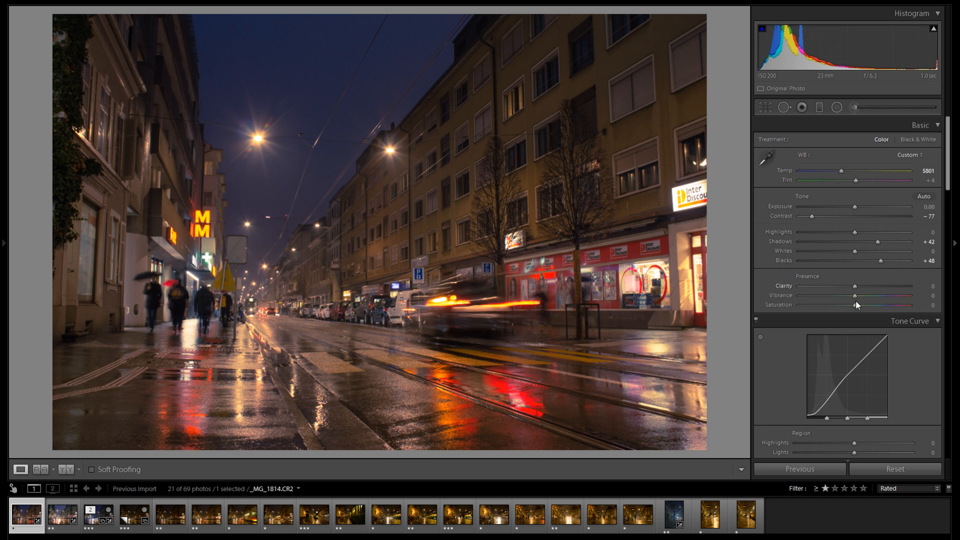
# - Try the tone curve's Shadows at 0 while examining the pavement and pedestrians at closer zoom, and undo the reset
pyautogui.click(599, 302)
pyautogui.moveTo(627, 357); pyautogui.dragTo(585, 212)
pyautogui.moveTo(518, 317); pyautogui.dragTo(596, 240)
pyautogui.moveTo(317, 274); pyautogui.dragTo(499, 283)
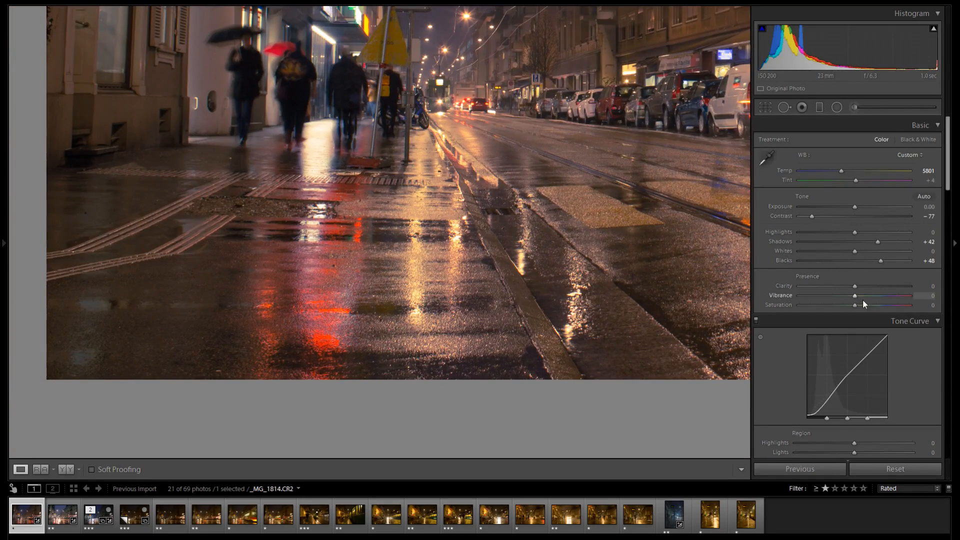
pyautogui.scroll(-3, 904, 340)
pyautogui.doubleClick(776, 383)
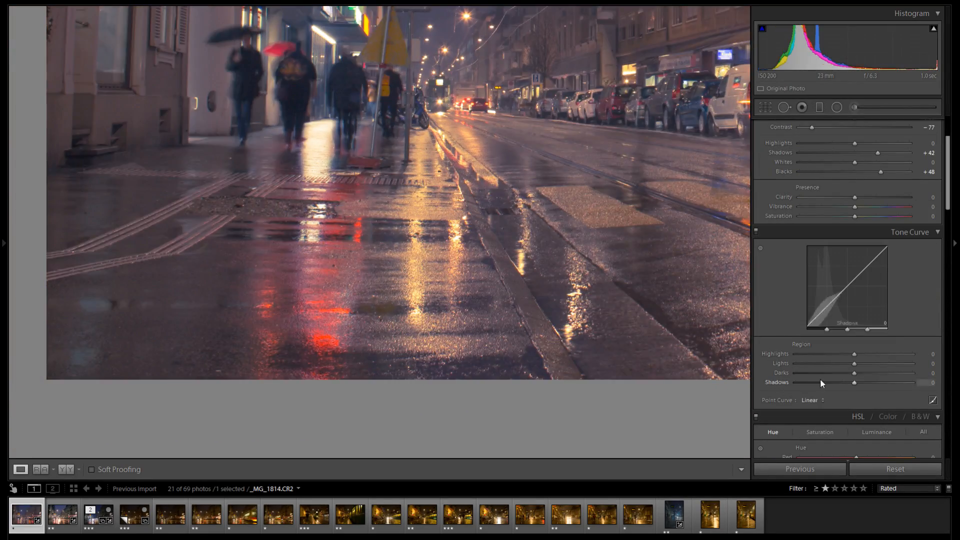
pyautogui.moveTo(480, 157); pyautogui.dragTo(814, 258)
pyautogui.moveTo(638, 260); pyautogui.dragTo(469, 281)
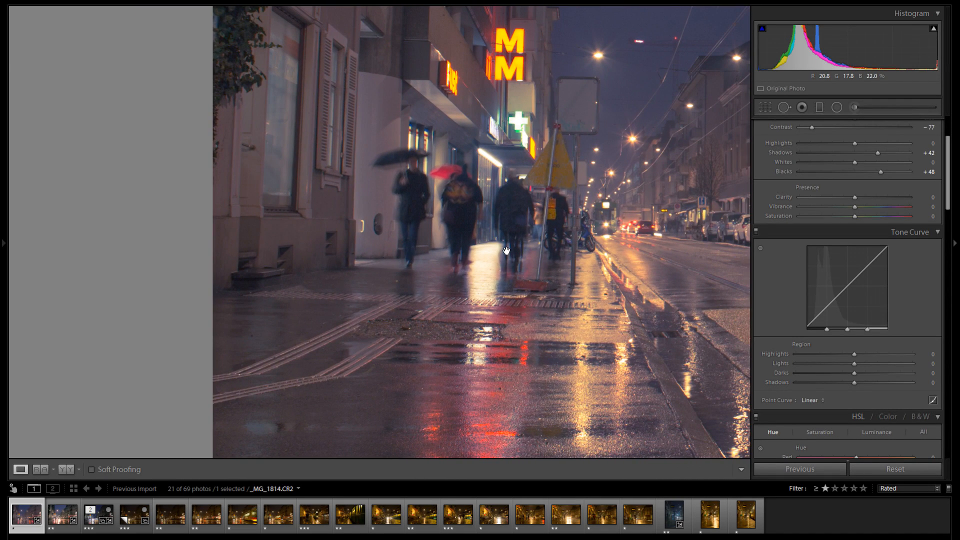
pyautogui.hotkey('ctrl', 'z')
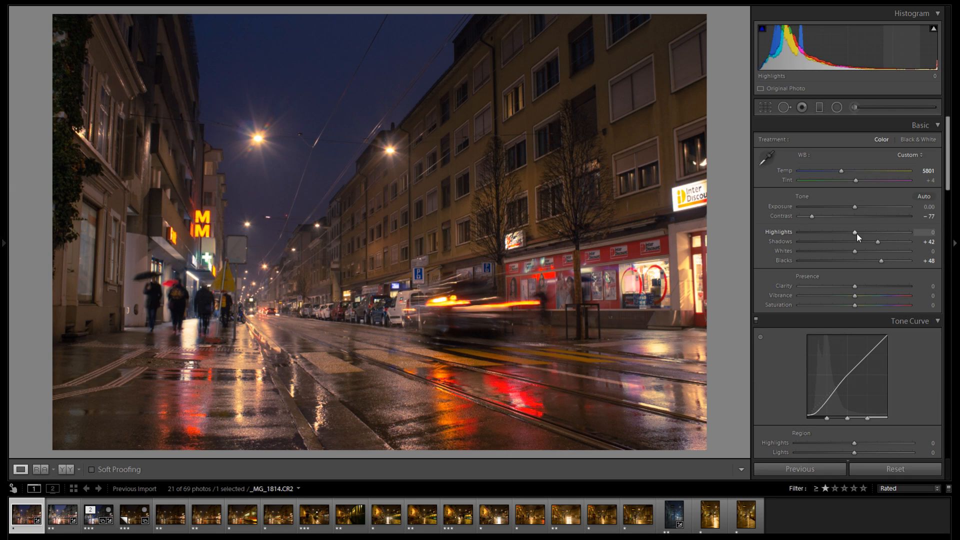
# - Try the basic Highlights at −100 and inspect the pedestrians and parked cars at closer zoom
pyautogui.moveTo(857, 233); pyautogui.dragTo(732, 239)
pyautogui.doubleClick(787, 232)
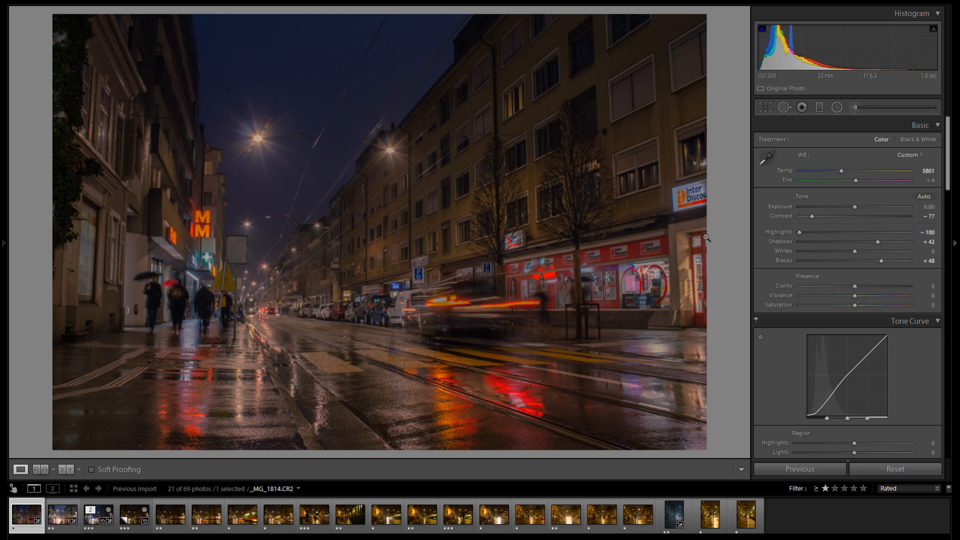
pyautogui.click(280, 287)
pyautogui.moveTo(289, 285); pyautogui.dragTo(325, 263)
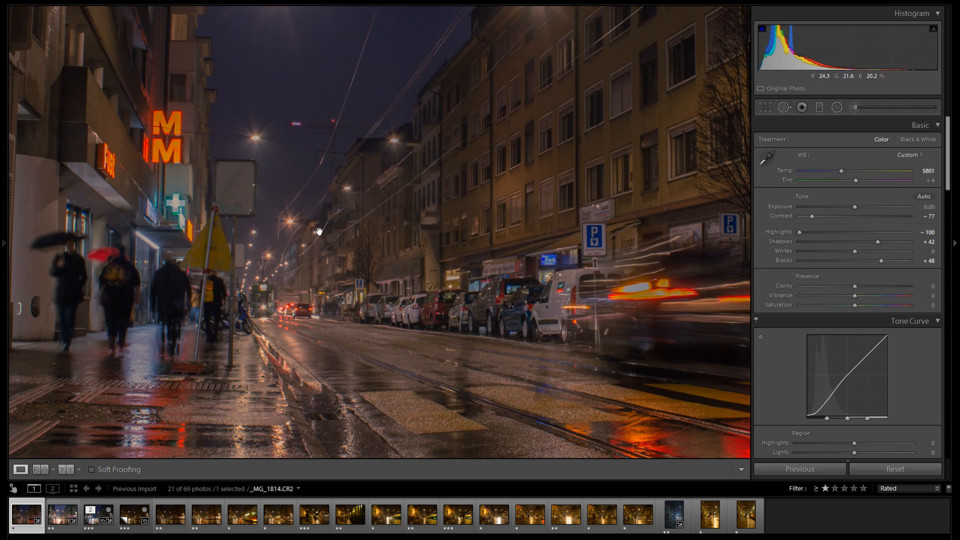
pyautogui.moveTo(288, 222); pyautogui.dragTo(342, 206)
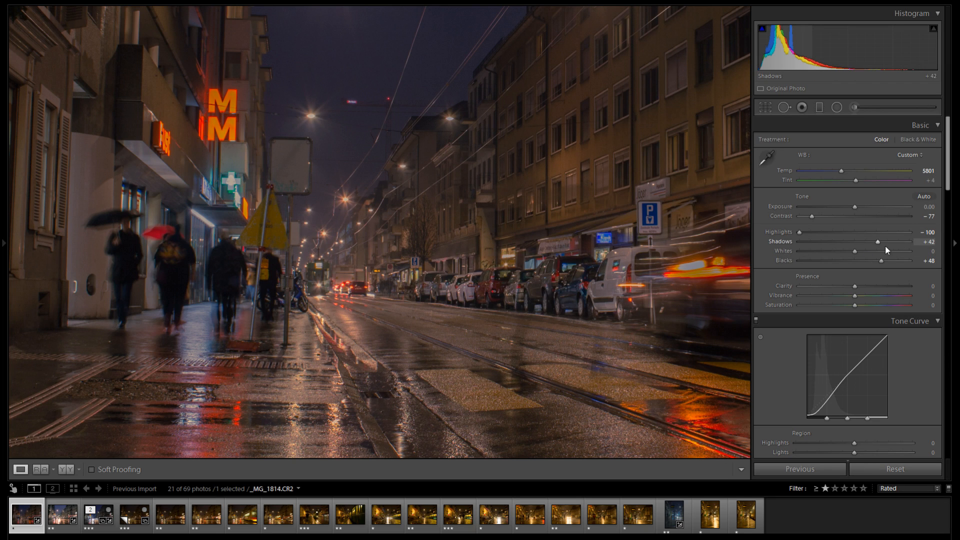
# - Try Whites at +56, reset Whites and Highlights to 0, and inspect the wet road at closer zoom
pyautogui.moveTo(877, 251); pyautogui.dragTo(885, 251)
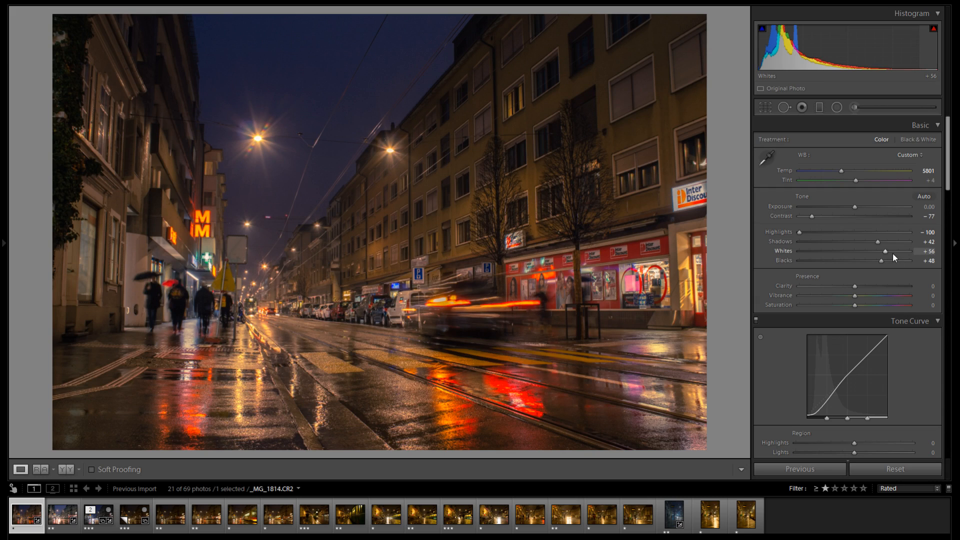
pyautogui.doubleClick(787, 250)
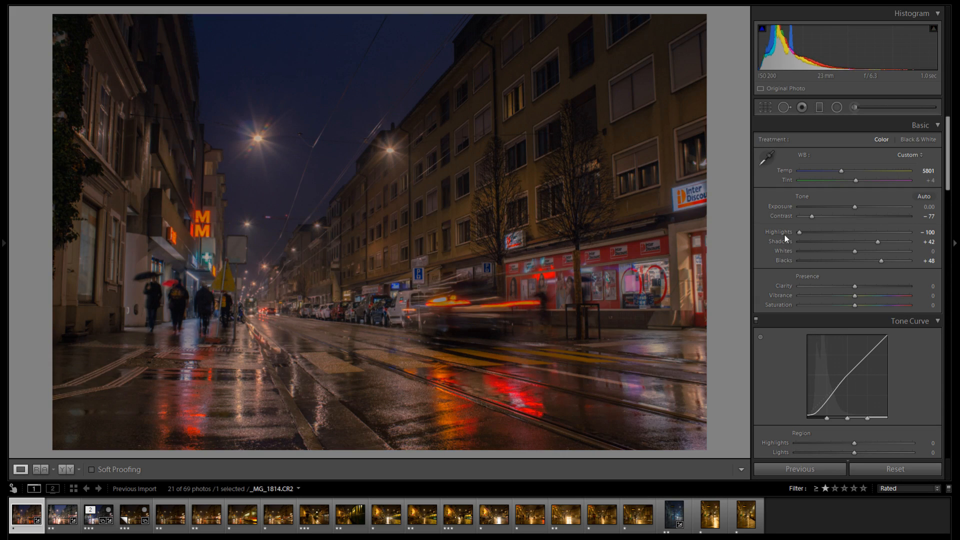
pyautogui.doubleClick(783, 232)
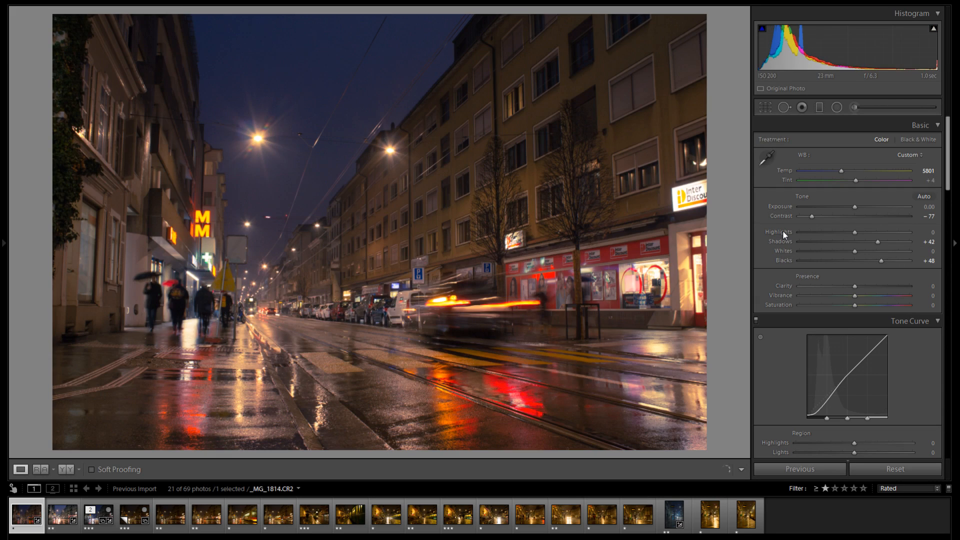
pyautogui.click(458, 365)
pyautogui.moveTo(459, 365); pyautogui.dragTo(500, 314)
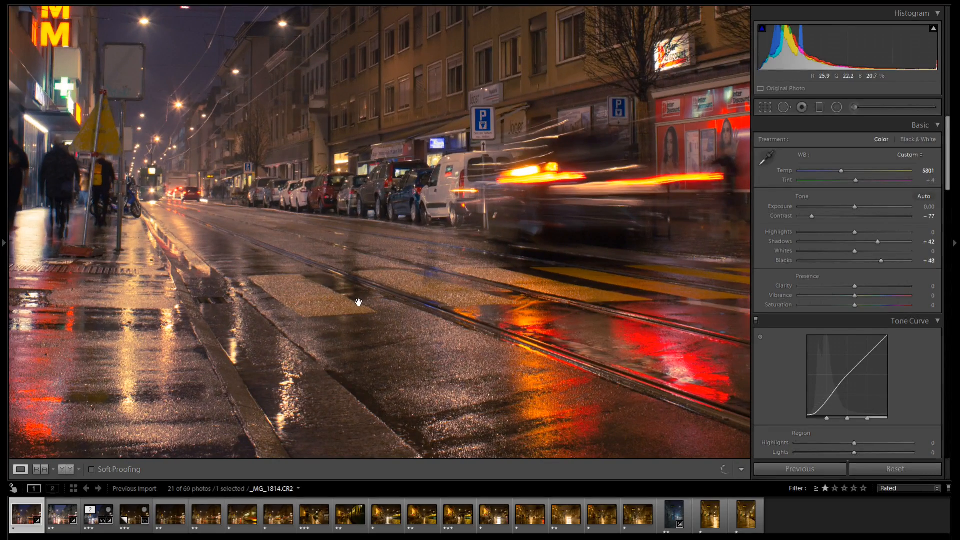
pyautogui.moveTo(339, 312); pyautogui.dragTo(474, 271)
pyautogui.click(479, 269)
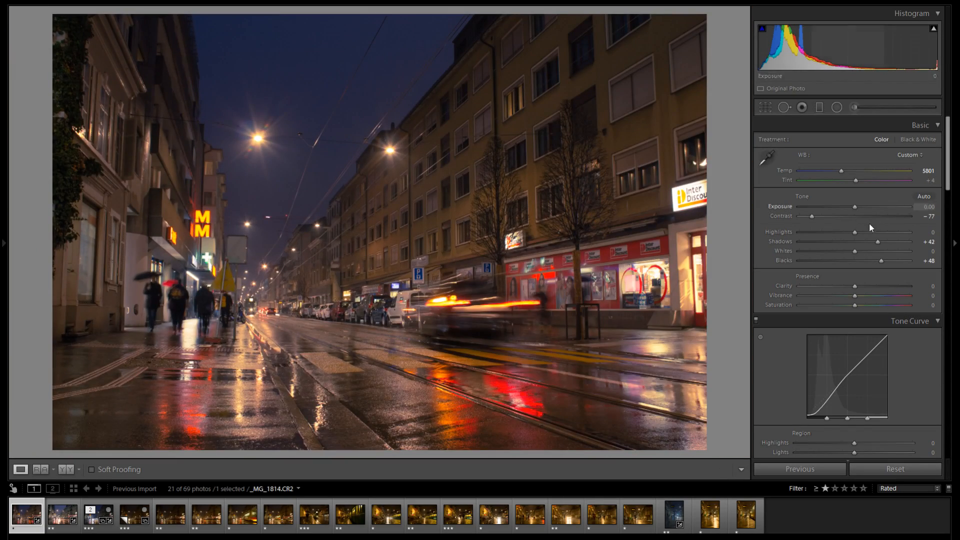
# - Try the Black & White treatment with the split toning's Highlights and Shadows Saturation reset to 0, and examine the pavement at closer zoom
pyautogui.click(926, 140)
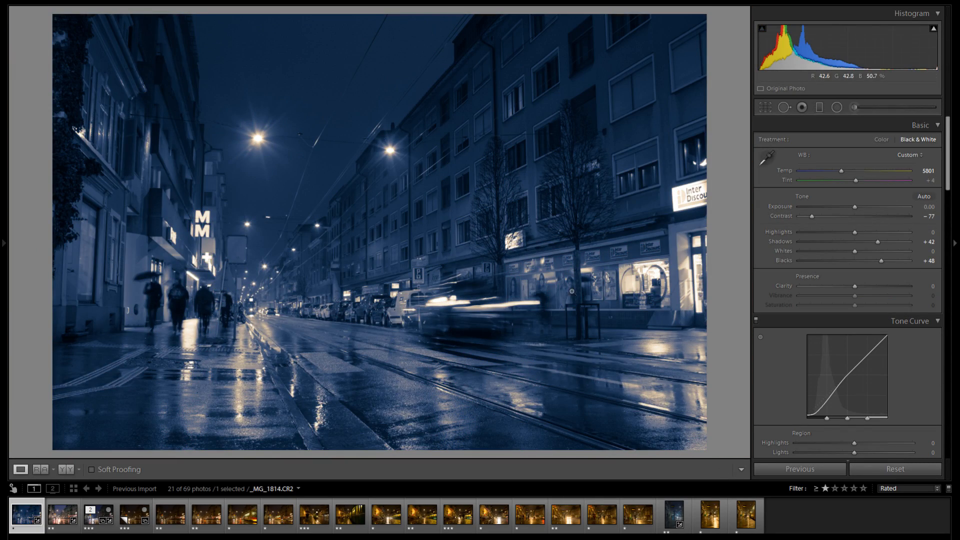
pyautogui.scroll(-5, 891, 283)
pyautogui.doubleClick(850, 389)
pyautogui.doubleClick(836, 439)
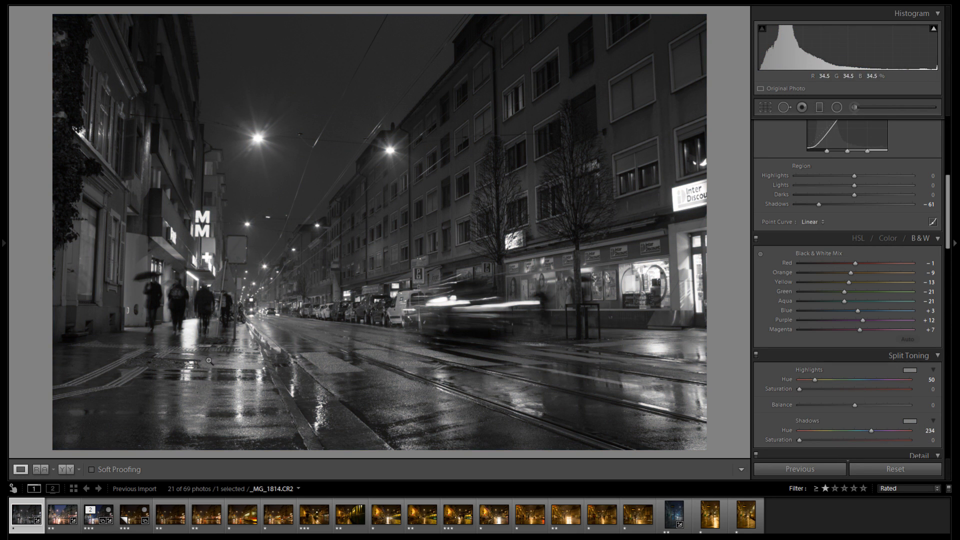
pyautogui.moveTo(165, 352); pyautogui.dragTo(349, 295)
# - Undo both split toning Saturation resets and return the photo to the Color treatment
pyautogui.hotkey('ctrl', 'z')
pyautogui.hotkey('ctrl', 'z')
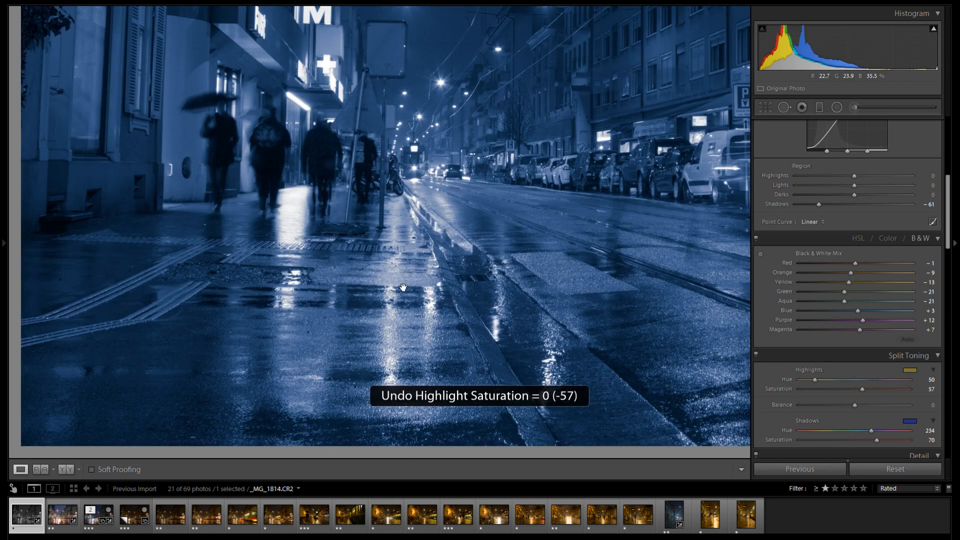
pyautogui.press('z')
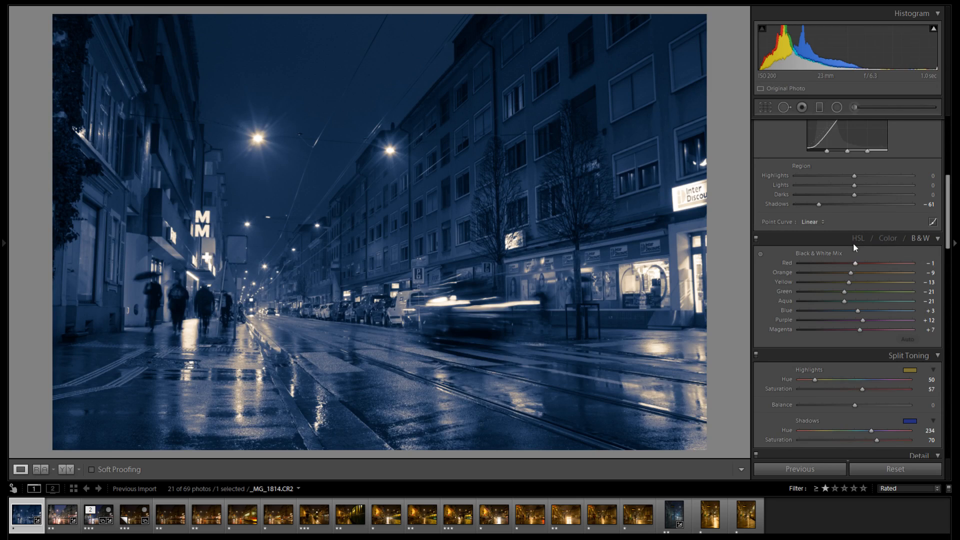
pyautogui.scroll(5, 858, 210)
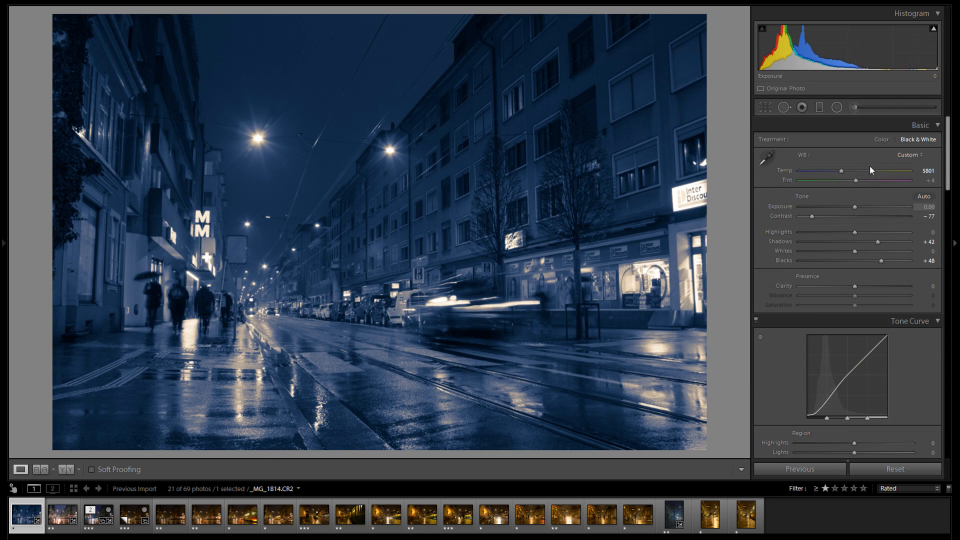
pyautogui.click(880, 141)
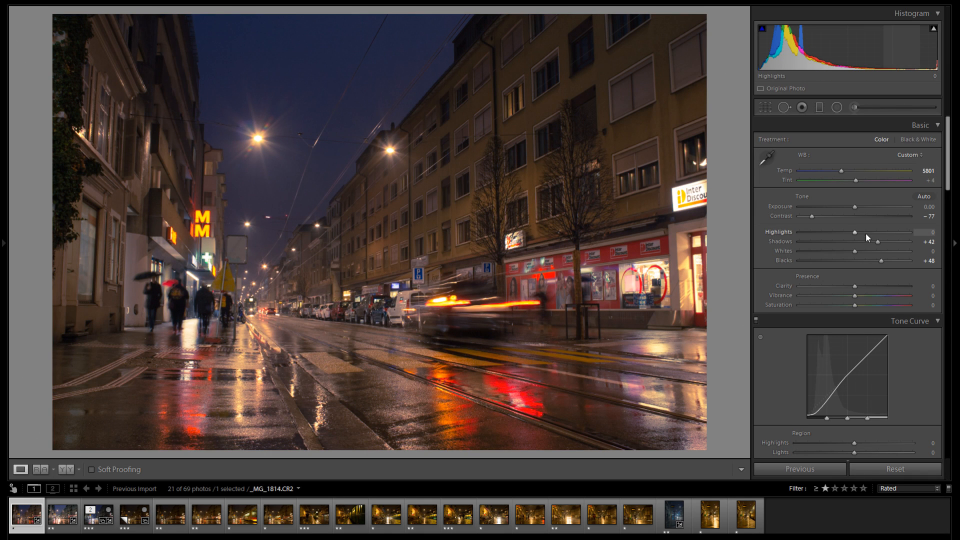
# - Try the basic Highlights at −64 with Whites at +64 and +51, resetting Whites to 0 after each attempt
pyautogui.moveTo(854, 233); pyautogui.dragTo(821, 231)
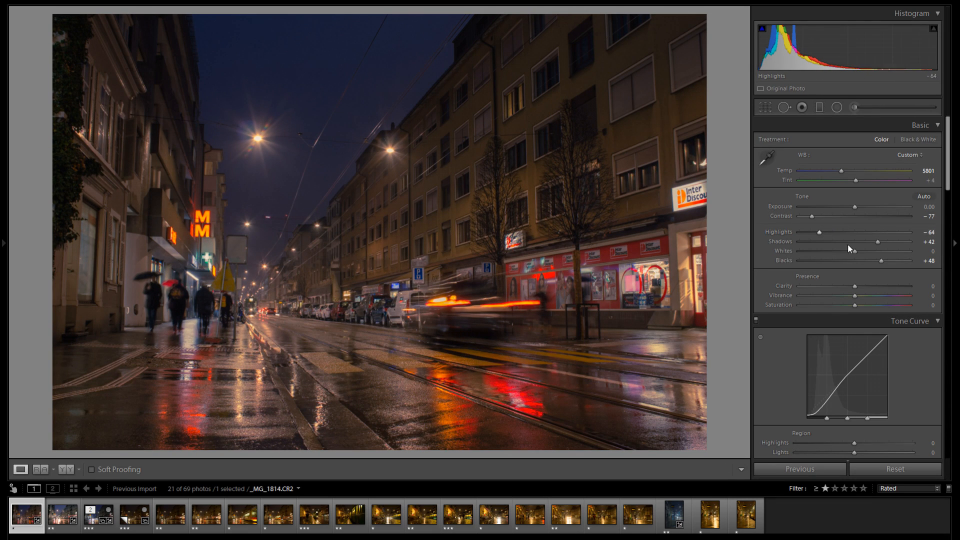
pyautogui.click(890, 249)
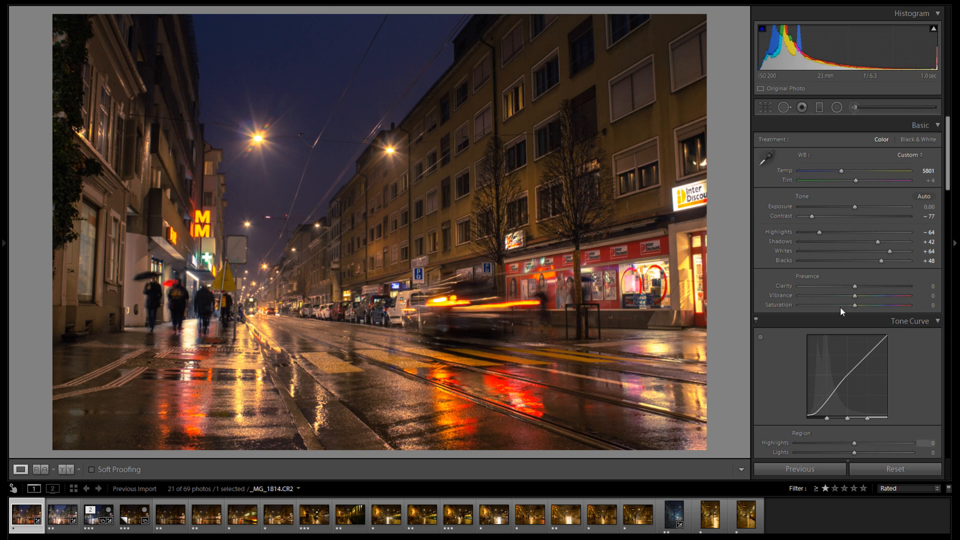
pyautogui.doubleClick(784, 251)
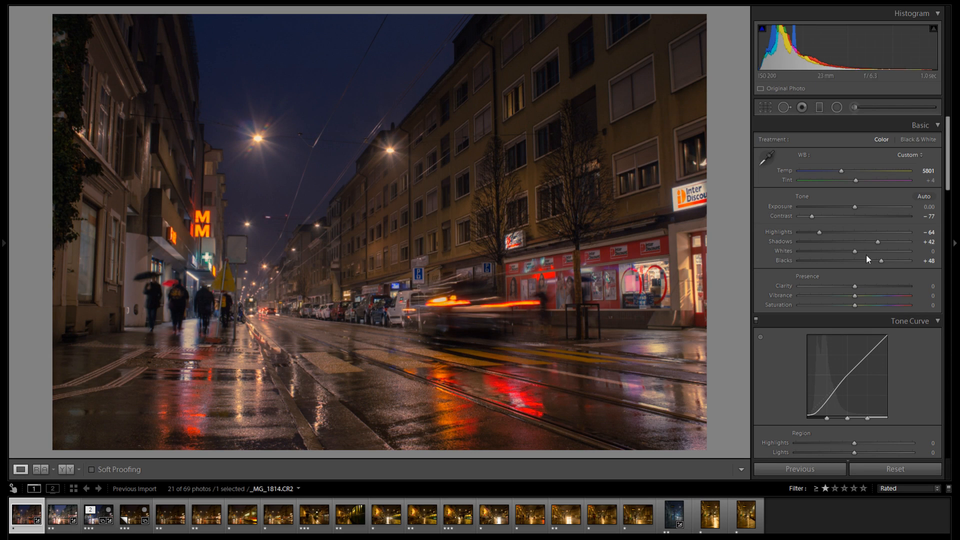
pyautogui.click(884, 252)
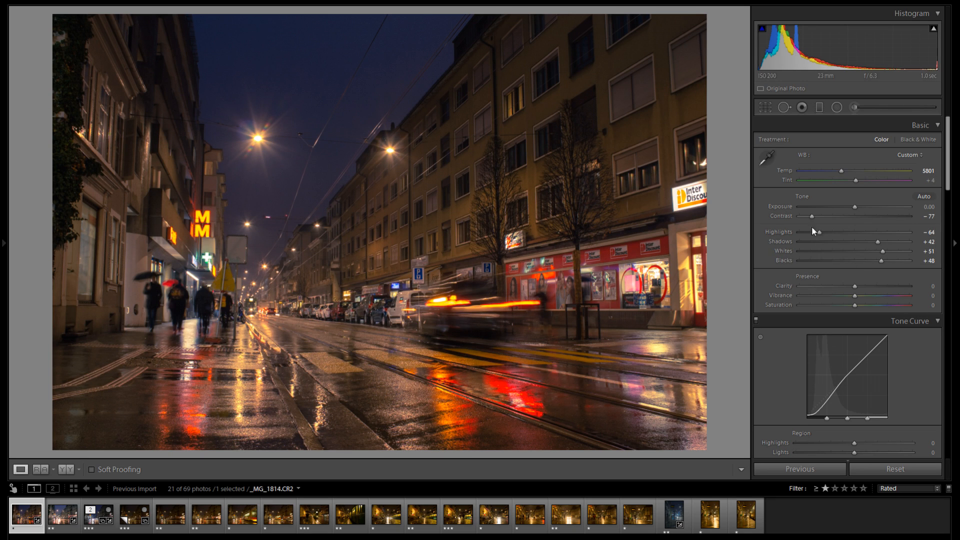
pyautogui.doubleClick(788, 250)
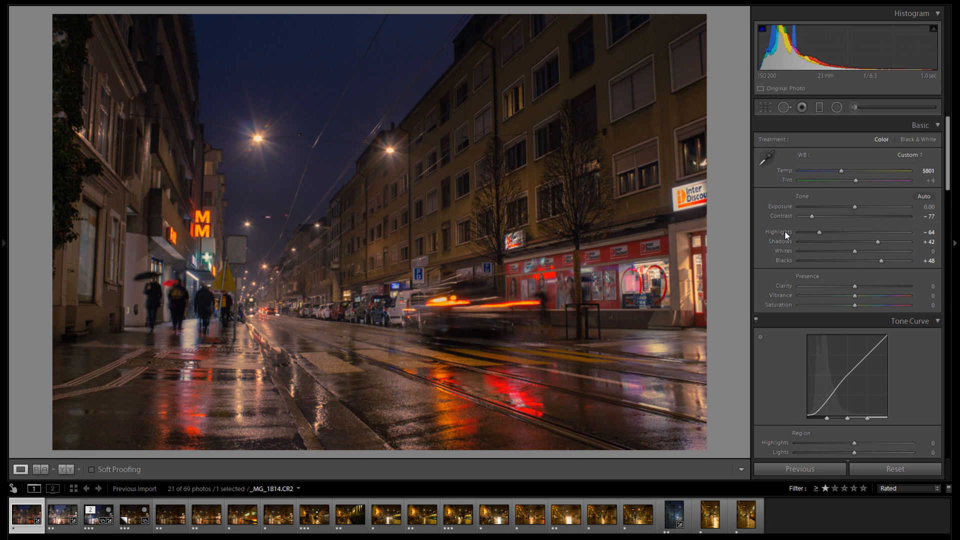
# - Reset the basic Highlights, and try the opposite balance with Highlights at +54 and Whites at −66
pyautogui.doubleClick(785, 230)
pyautogui.click(889, 231)
pyautogui.click(837, 251)
pyautogui.moveTo(825, 251); pyautogui.dragTo(818, 245)
pyautogui.moveTo(870, 230); pyautogui.dragTo(886, 234)
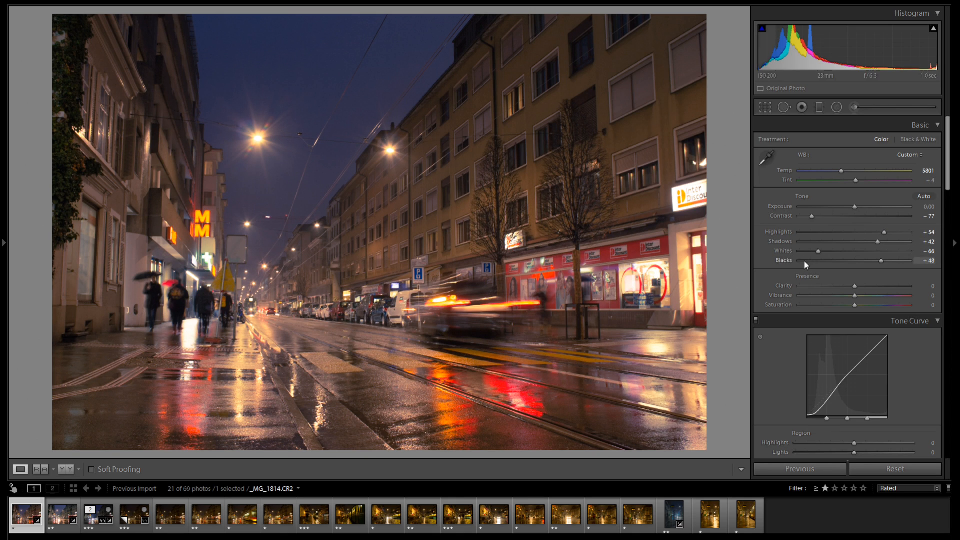
# - Compare the earlier Highlights and White Clipping history states with the latest one, and return to the latest Highlights state
pyautogui.moveTo(2, 255)
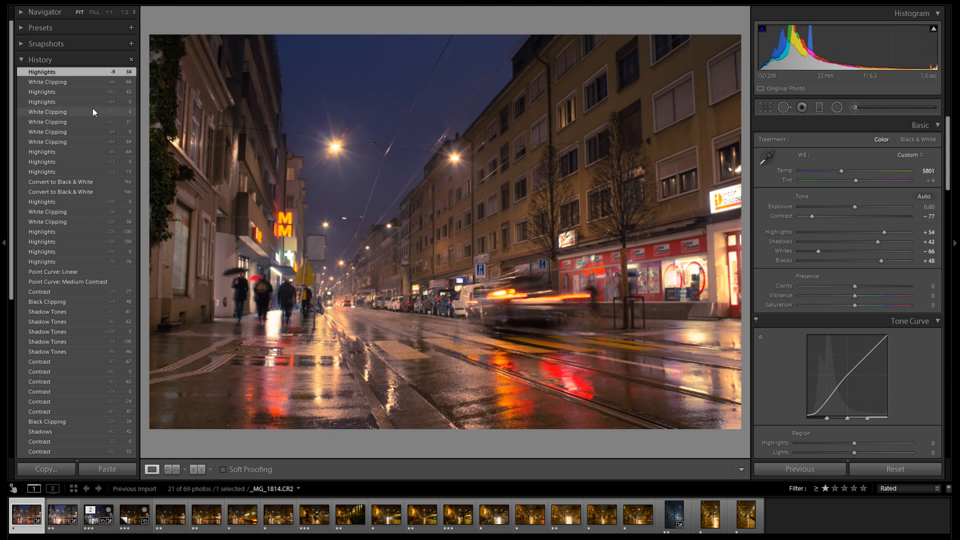
pyautogui.click(92, 111)
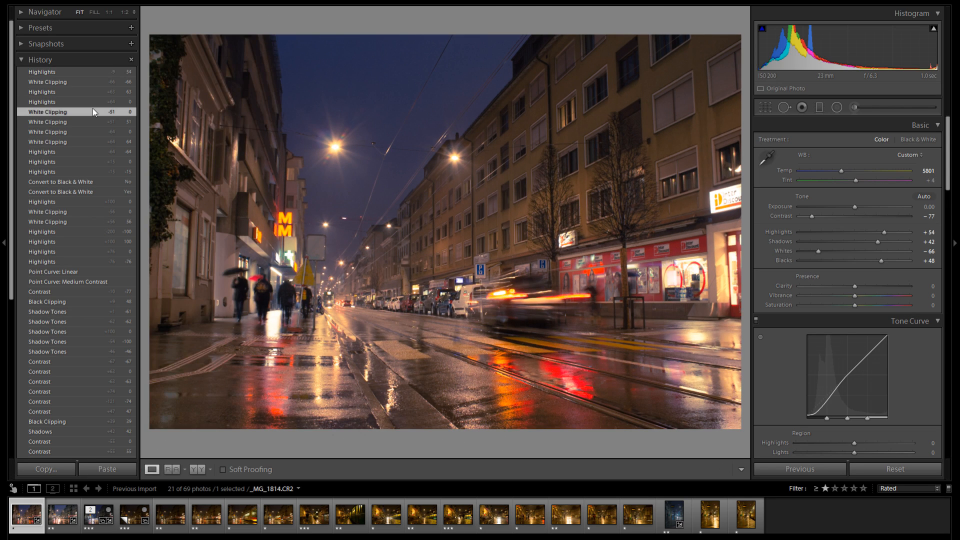
pyautogui.click(95, 102)
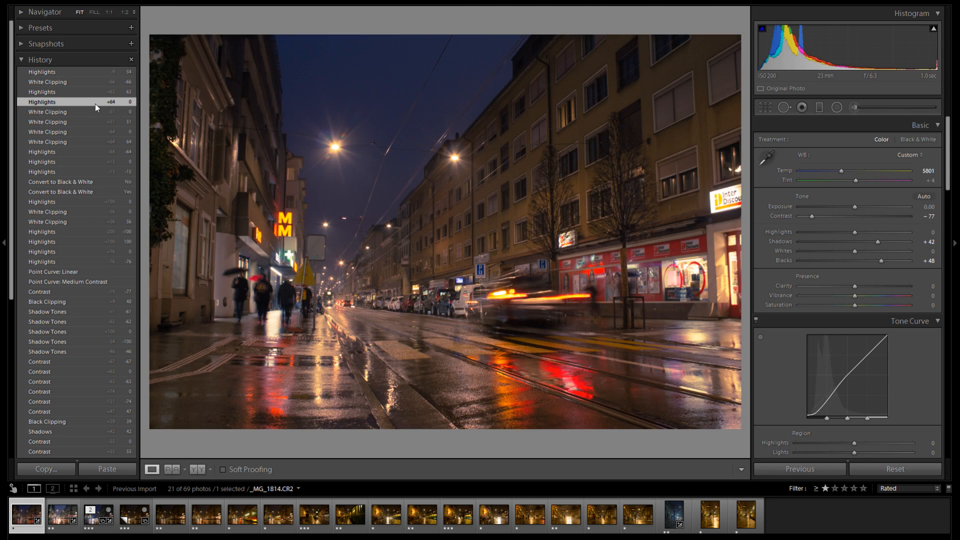
pyautogui.click(97, 94)
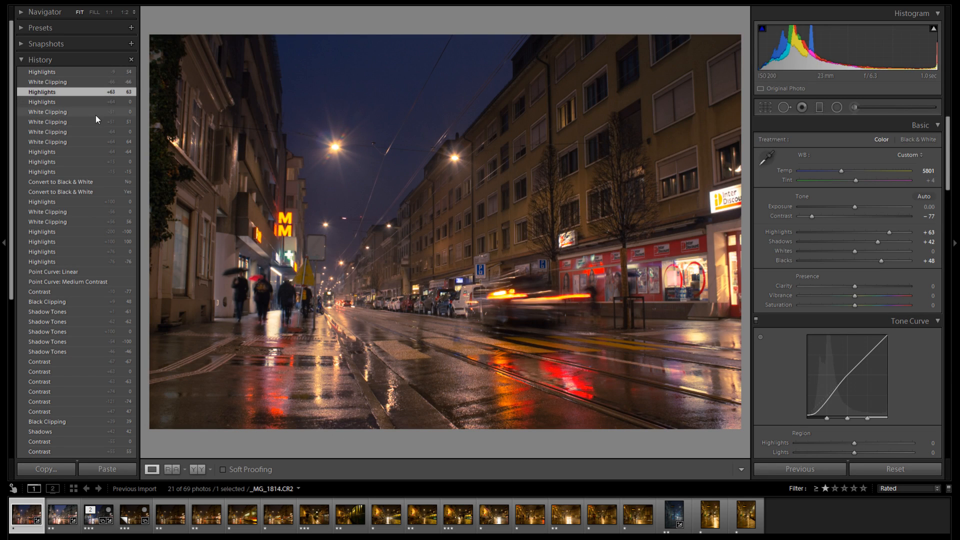
pyautogui.click(95, 119)
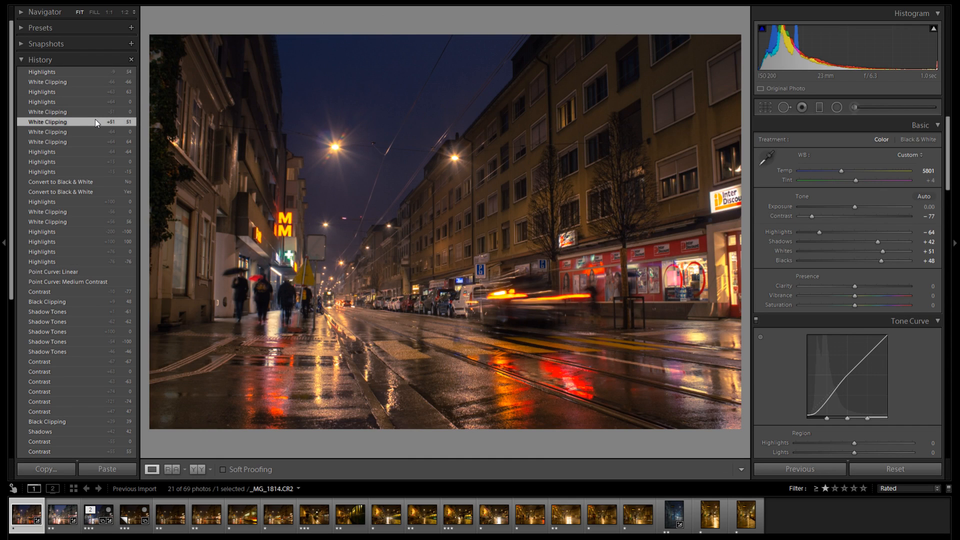
pyautogui.click(78, 72)
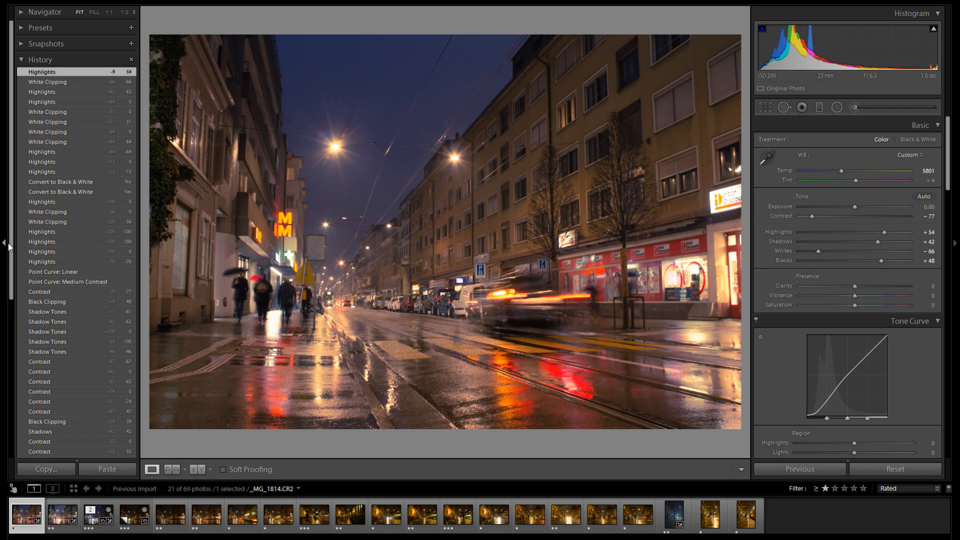
pyautogui.press('F7')
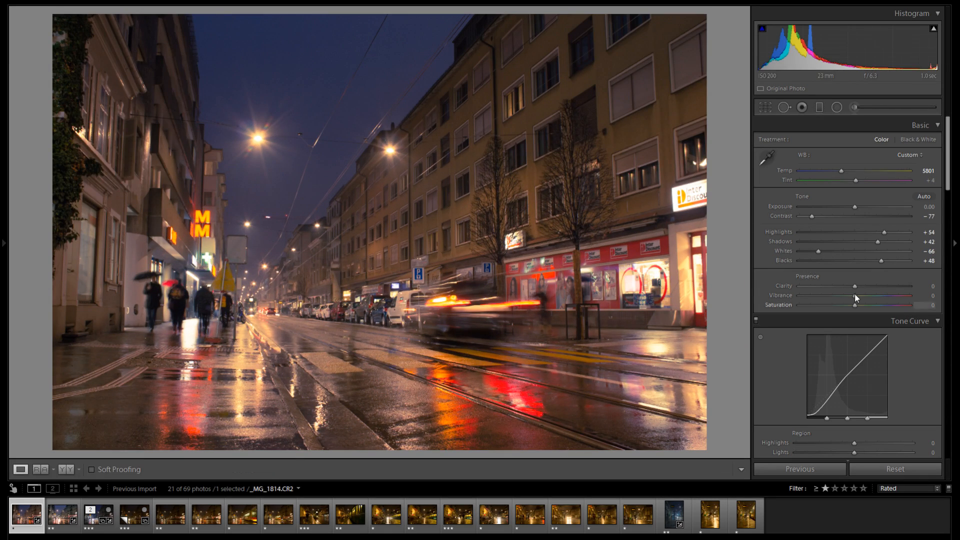
# - Reset the basic Whites and Highlights to 0, and set Highlights to +59 and Whites to −21
pyautogui.doubleClick(787, 250)
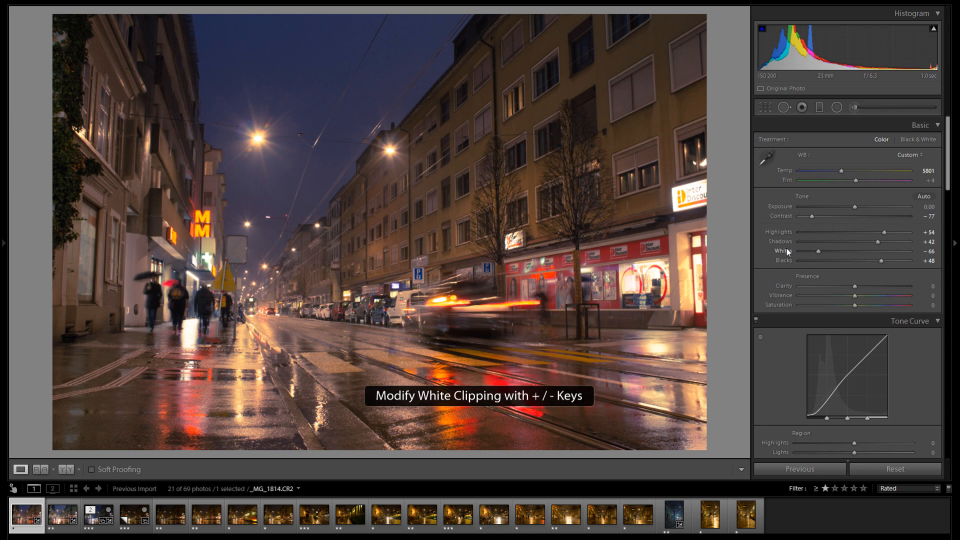
pyautogui.doubleClick(782, 231)
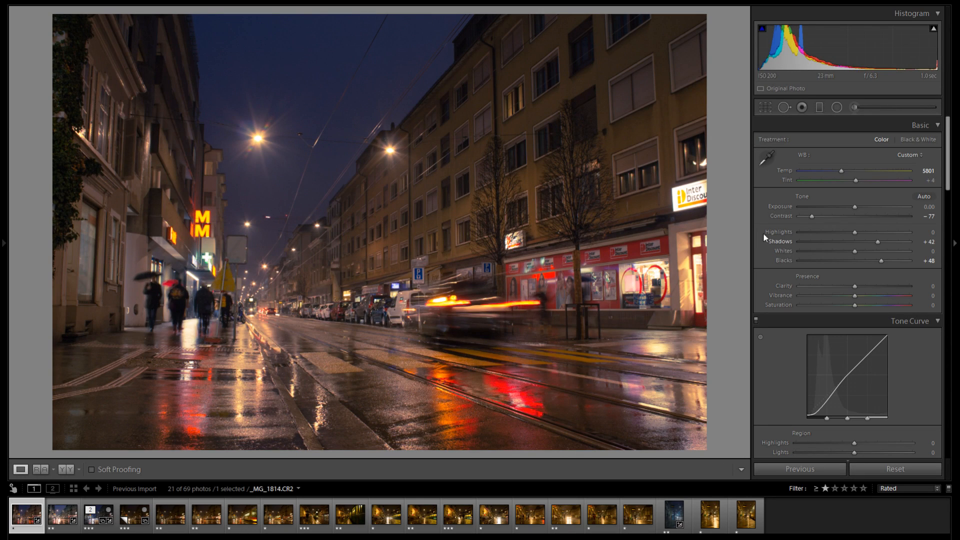
pyautogui.scroll(-3, 887, 268)
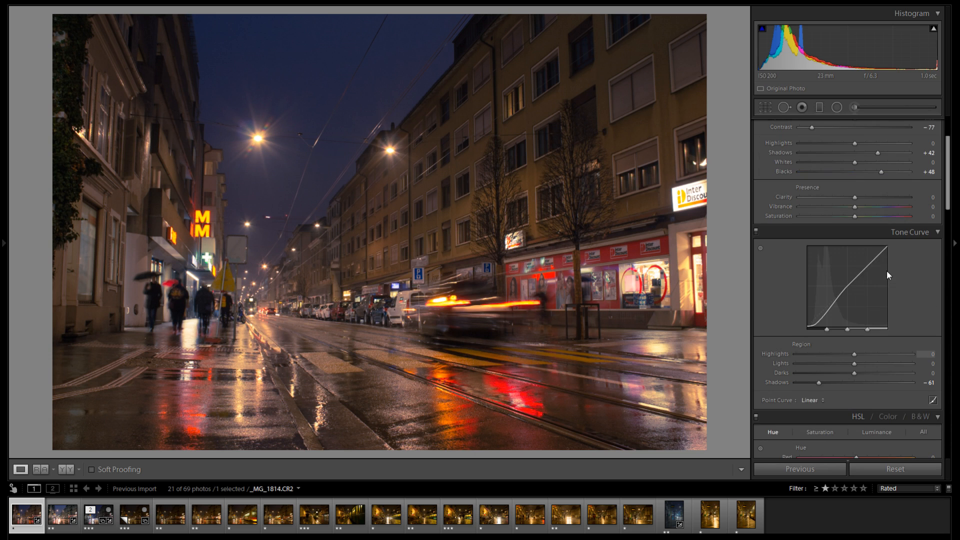
pyautogui.scroll(3, 883, 280)
pyautogui.moveTo(858, 230); pyautogui.dragTo(843, 247)
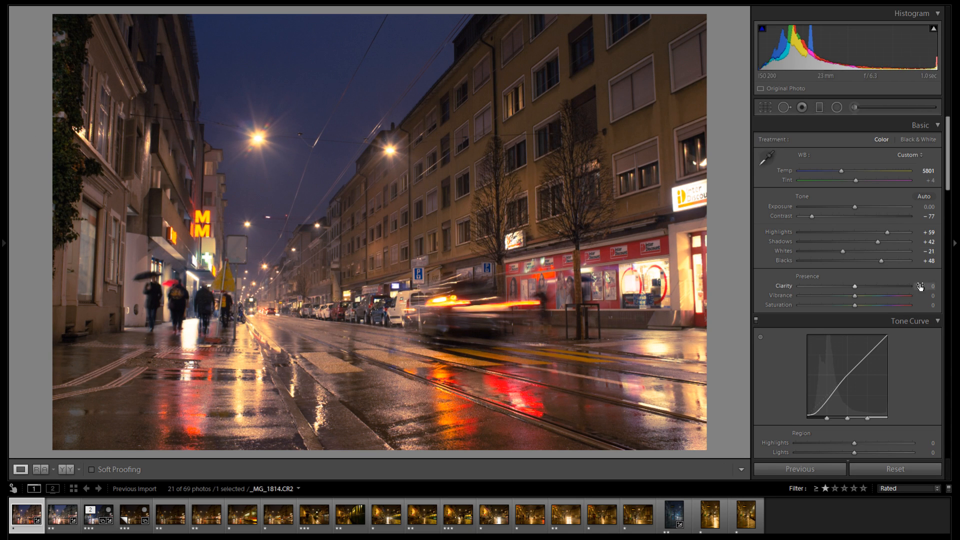
# - Try the tone curve's Highlights region at +100, +2 and −80 to judge its effect on the bright reflections
pyautogui.scroll(-3, 881, 271)
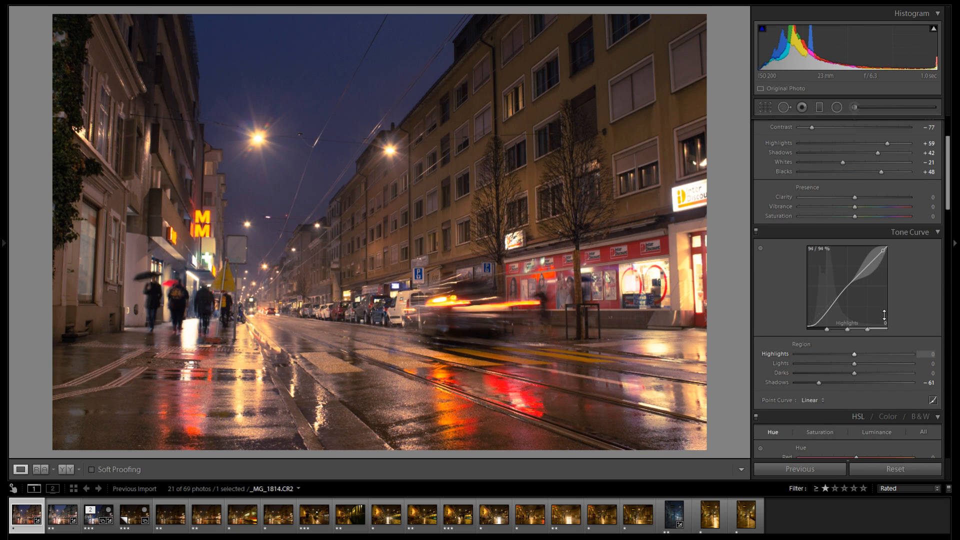
pyautogui.moveTo(854, 354)
pyautogui.mouseDown()
pyautogui.moveTo(940, 354)
pyautogui.moveTo(820, 363)
pyautogui.moveTo(908, 347)
pyautogui.moveTo(851, 350)
pyautogui.moveTo(860, 359)
pyautogui.moveTo(959, 348)
pyautogui.mouseUp()
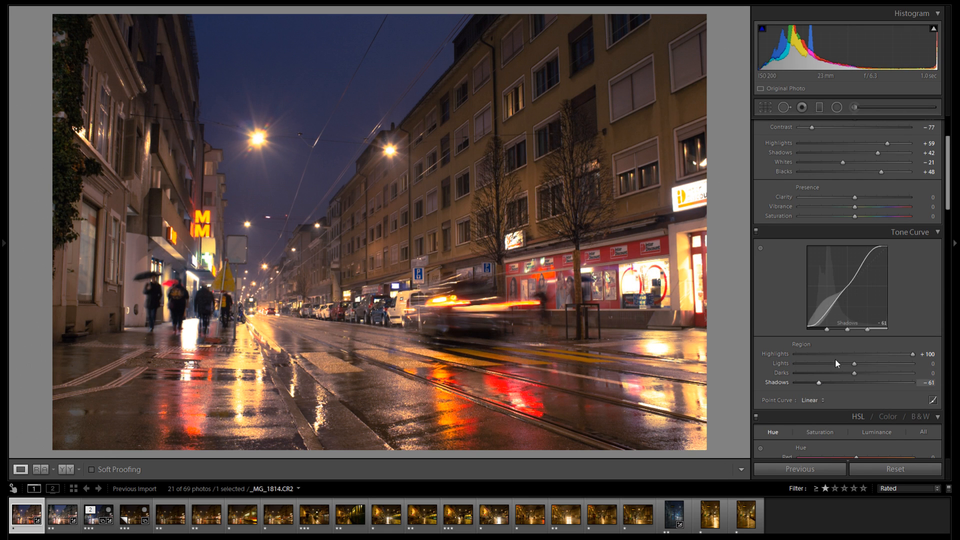
pyautogui.moveTo(853, 353); pyautogui.dragTo(959, 352)
pyautogui.moveTo(869, 356); pyautogui.dragTo(855, 353)
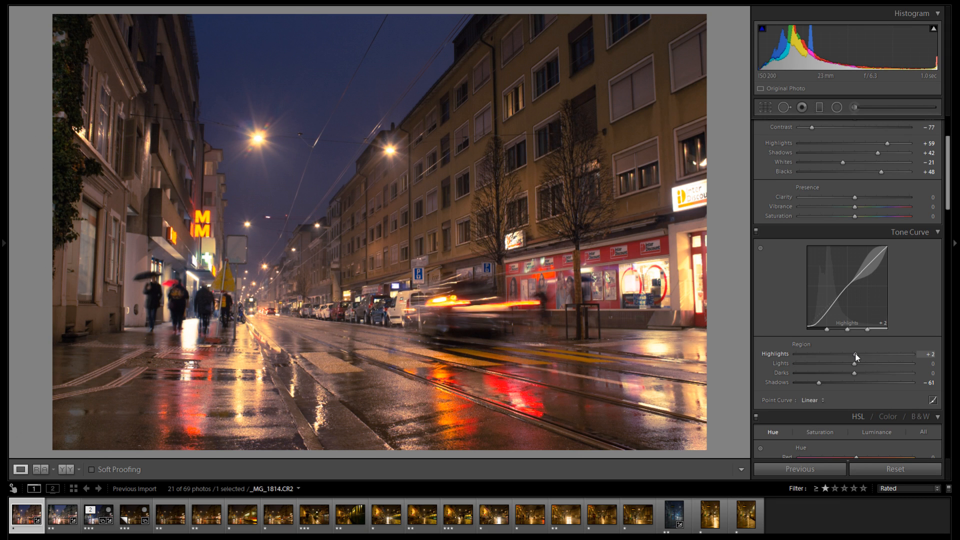
pyautogui.moveTo(823, 353); pyautogui.dragTo(958, 351)
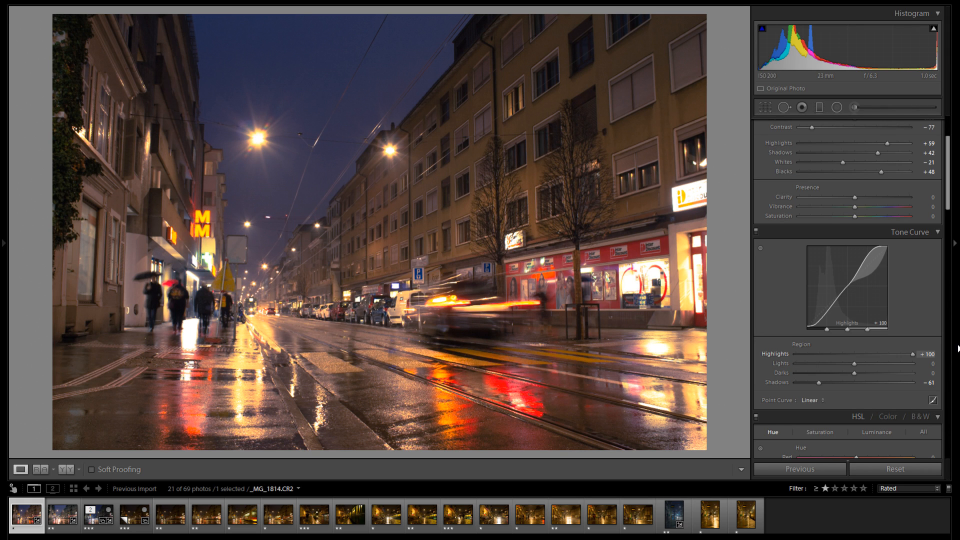
pyautogui.moveTo(890, 353); pyautogui.dragTo(812, 350)
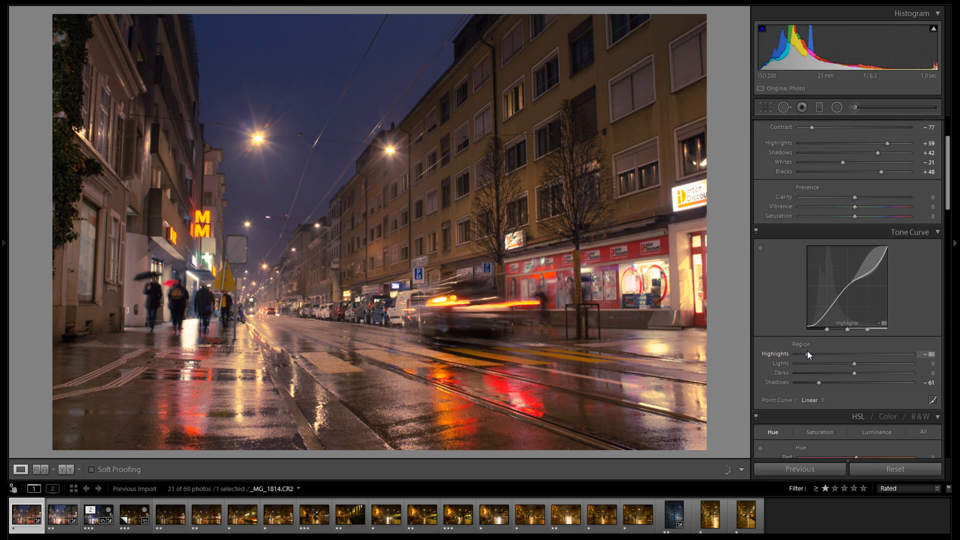
# - Inspect the street at closer zoom, reset the tone curve's Highlights, and try Highlights at −75 with Lights at +38
pyautogui.click(387, 290)
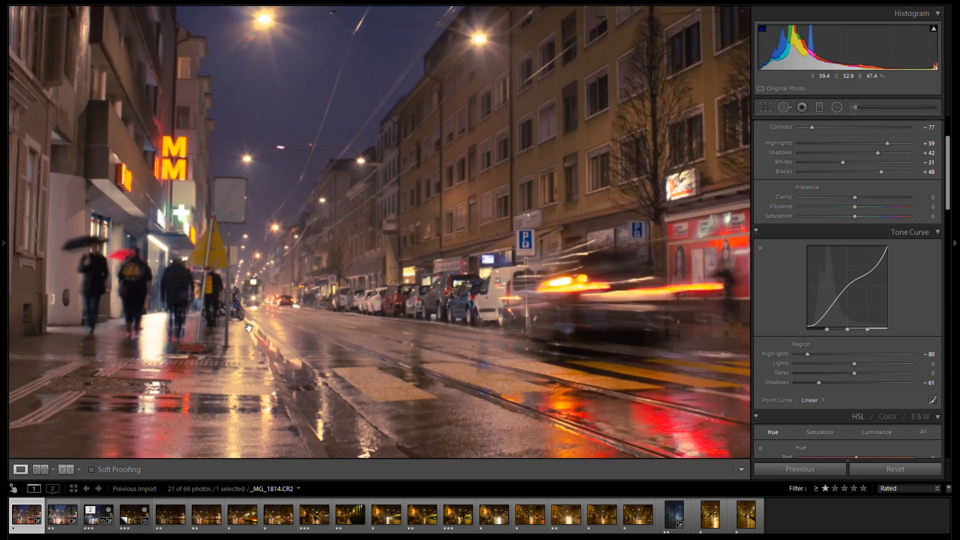
pyautogui.doubleClick(780, 352)
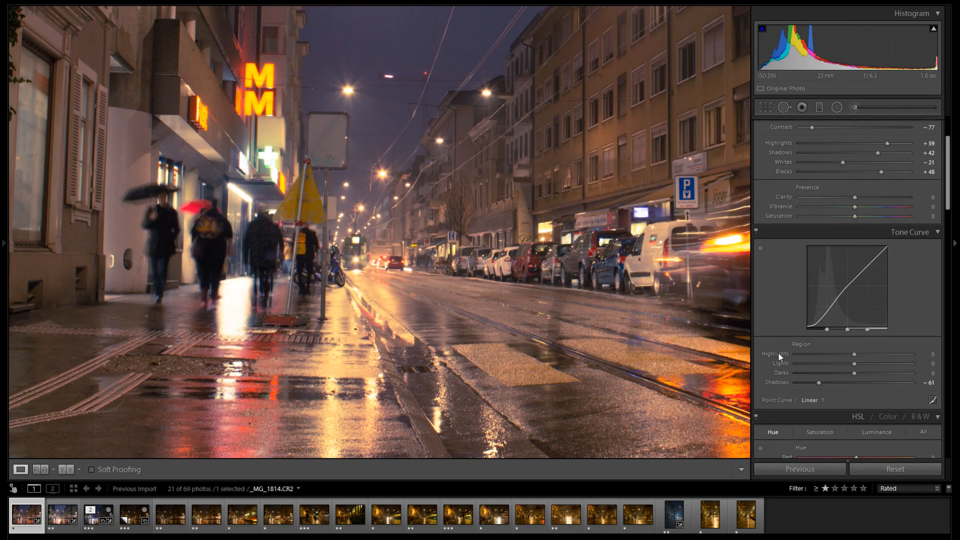
pyautogui.click(811, 353)
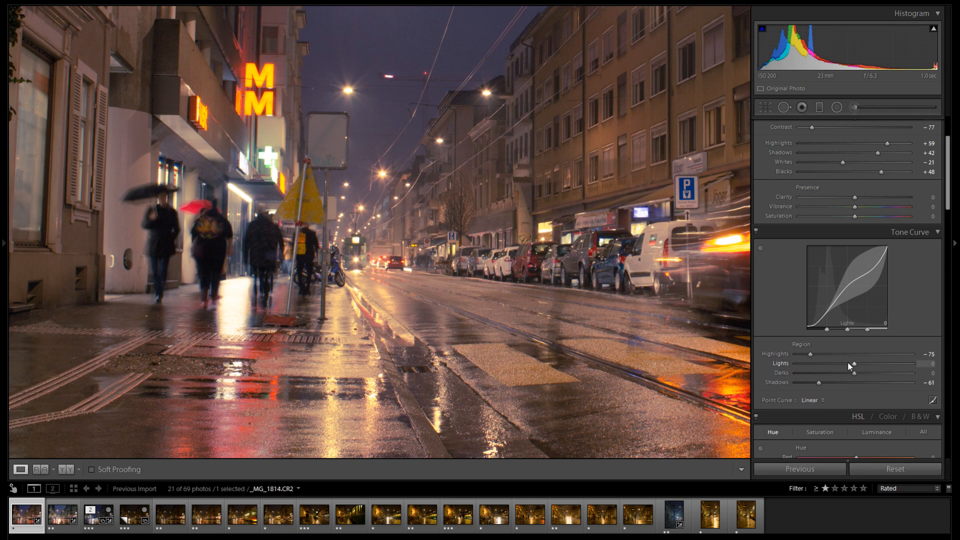
pyautogui.moveTo(852, 362); pyautogui.dragTo(875, 362)
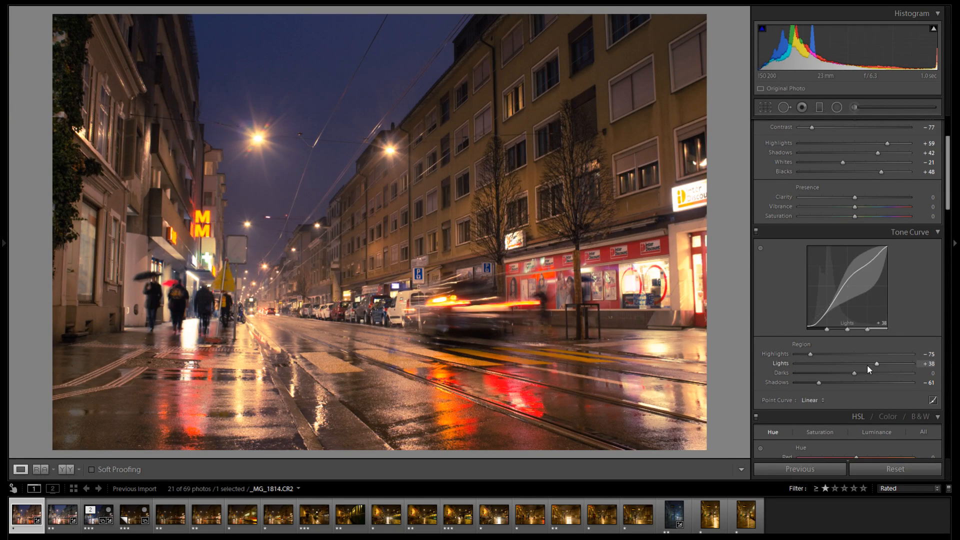
# - Inspect the pedestrians and wet pavement, reset the tone curve's Lights and Highlights to 0, and set Lights to −10
pyautogui.scroll(3, 859, 373)
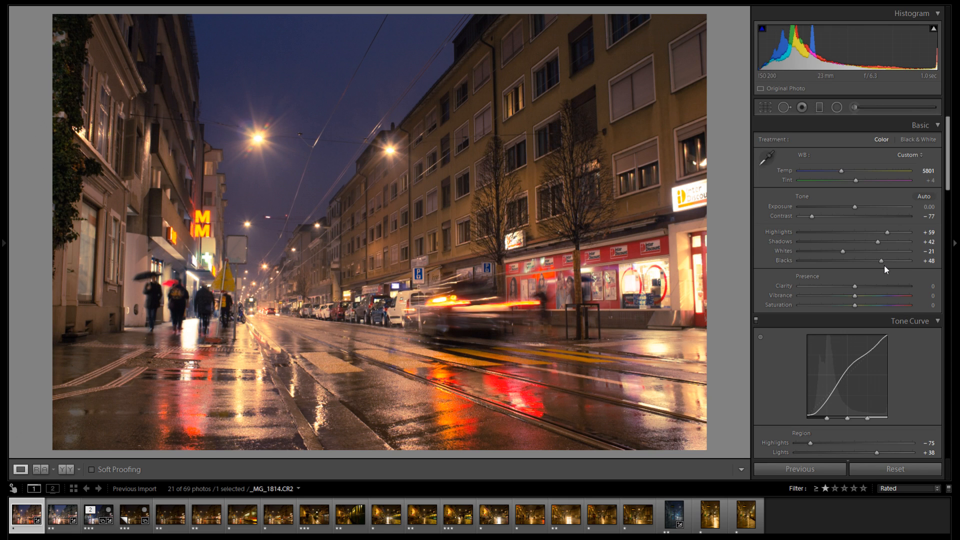
pyautogui.scroll(-3, 884, 265)
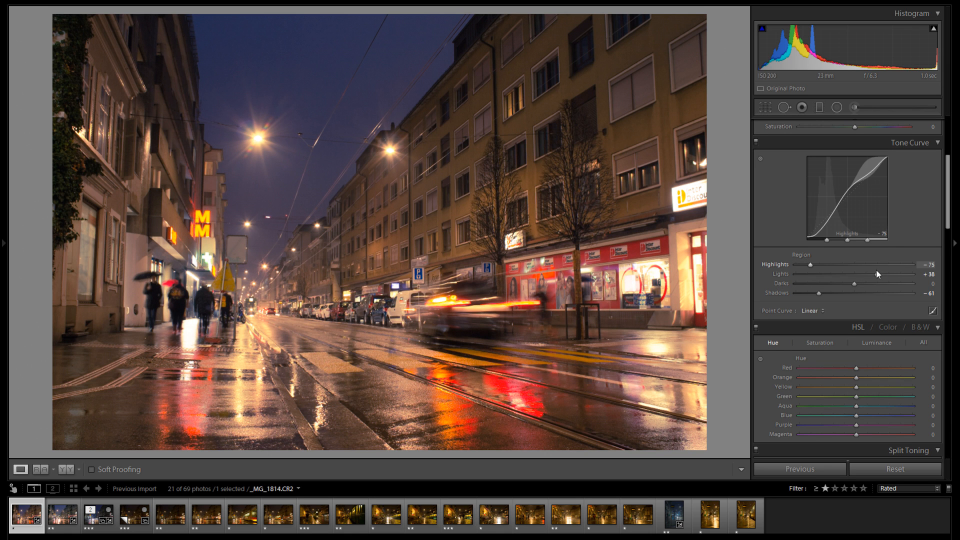
pyautogui.click(309, 296)
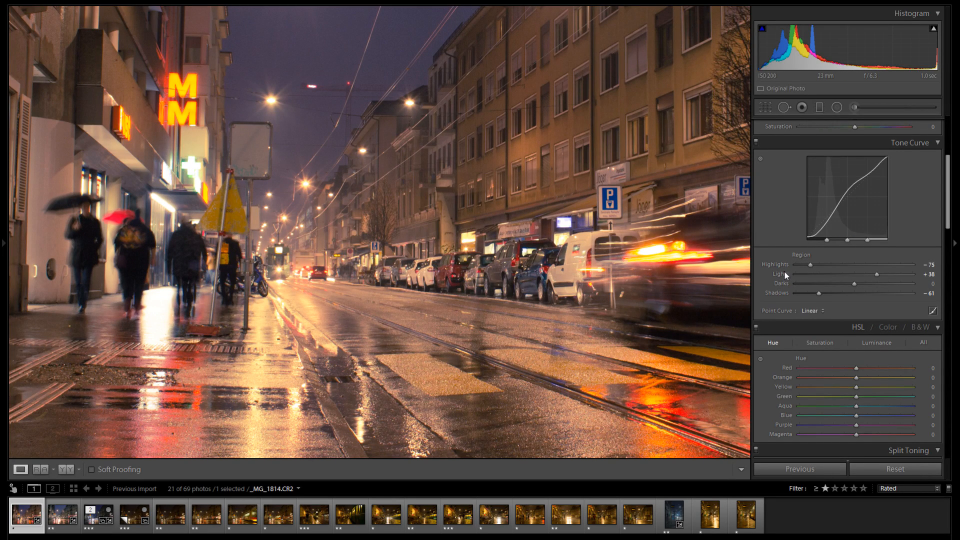
pyautogui.moveTo(292, 264); pyautogui.dragTo(406, 229)
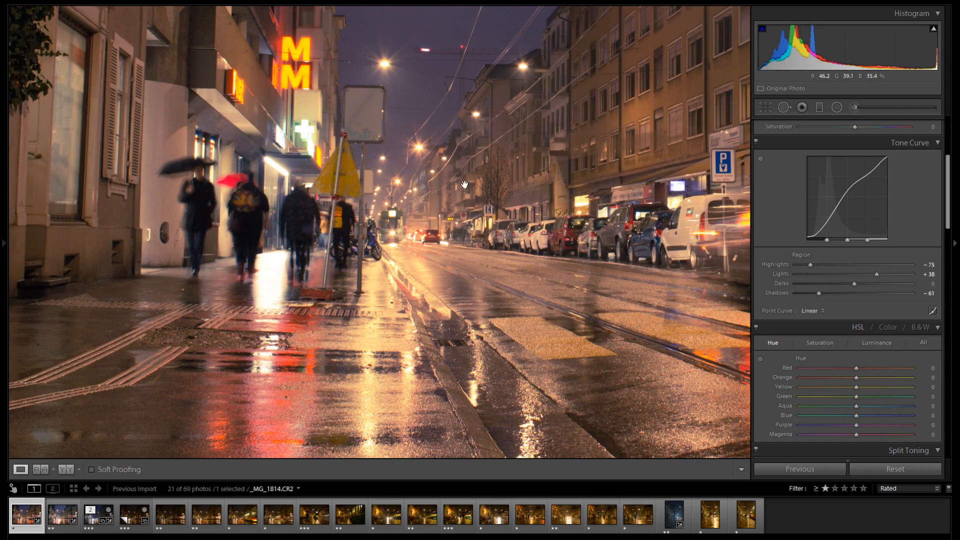
pyautogui.doubleClick(780, 272)
pyautogui.doubleClick(778, 264)
pyautogui.moveTo(854, 274)
pyautogui.mouseDown()
pyautogui.moveTo(829, 274)
pyautogui.moveTo(848, 274)
pyautogui.mouseUp()
# - Compare the Highlight Tones −75 and Light Tones +38 history states with the latest state, and view the whole photo in the latest state
pyautogui.moveTo(8, 183)
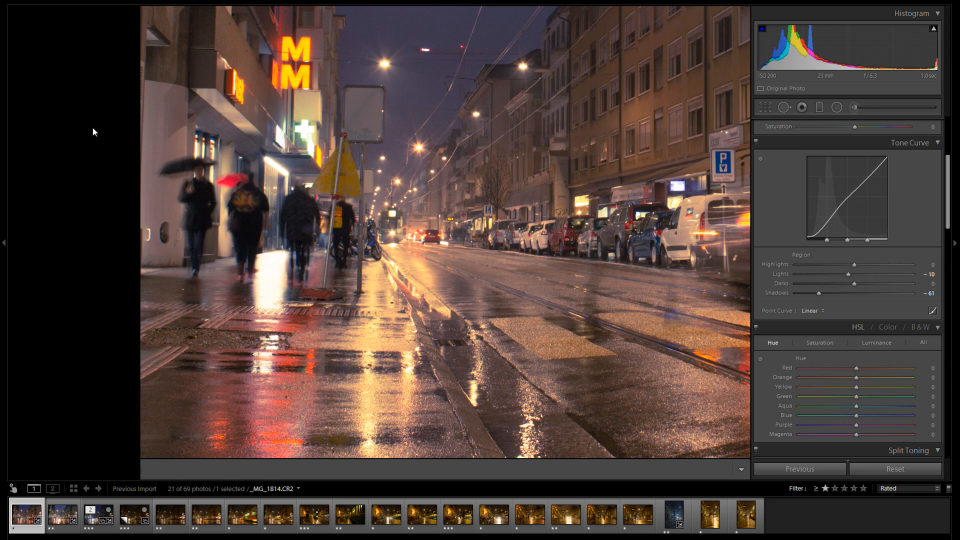
pyautogui.click(92, 111)
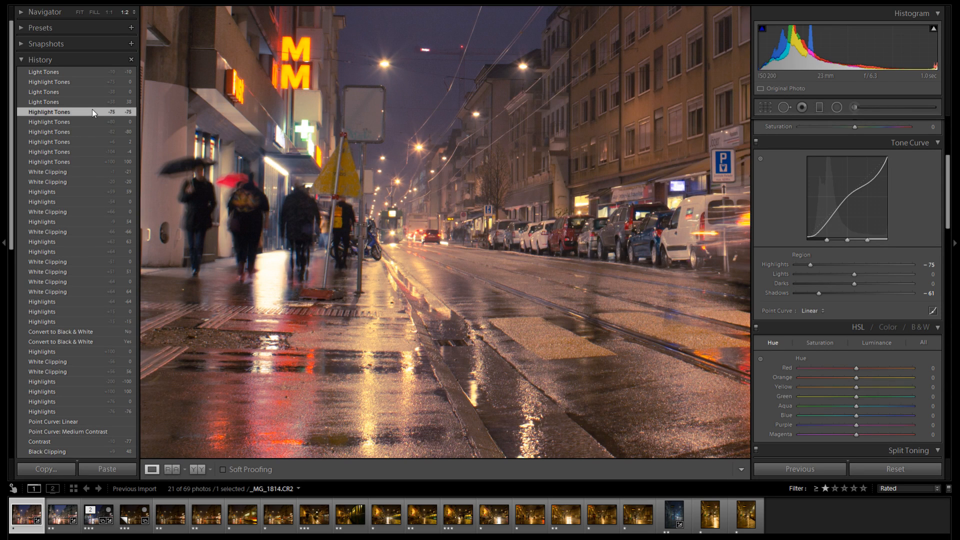
pyautogui.click(92, 105)
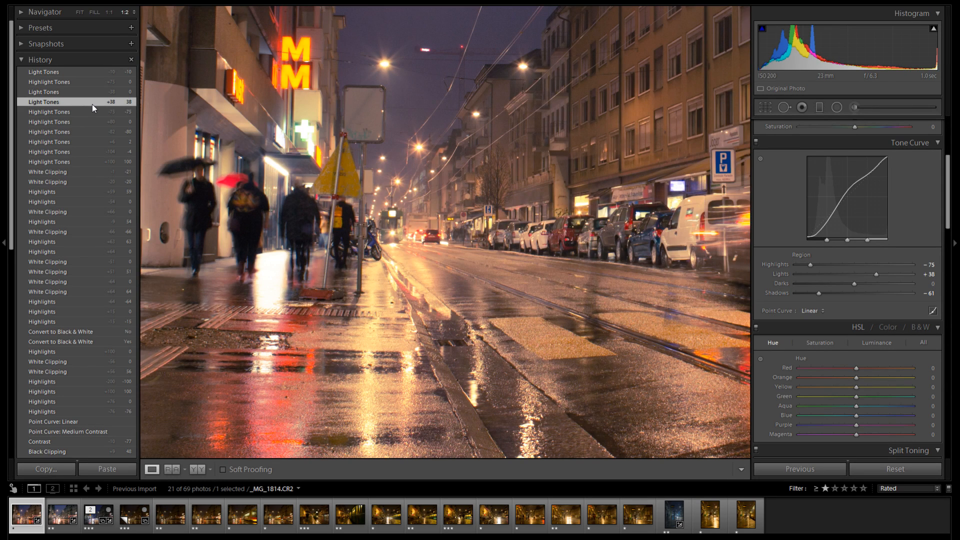
pyautogui.click(91, 71)
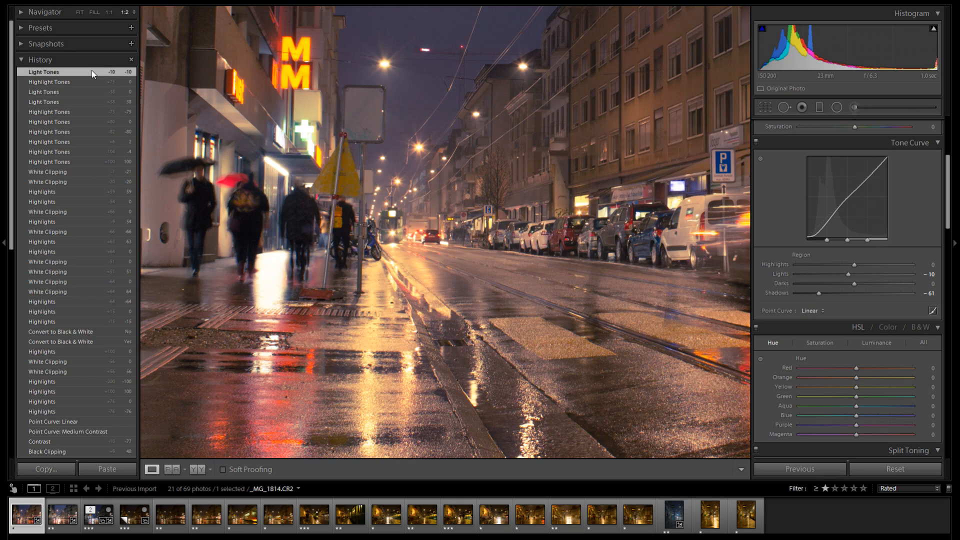
pyautogui.click(415, 207)
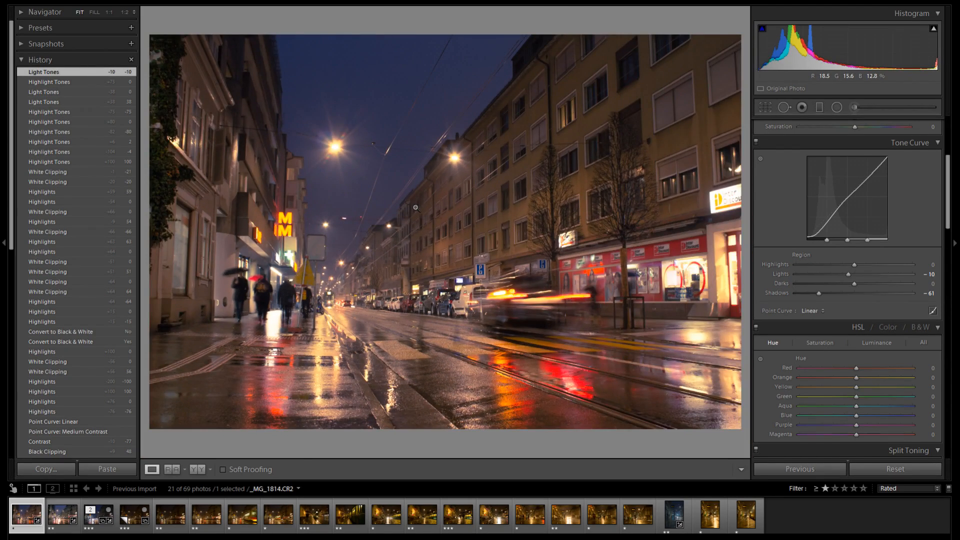
# - Inspect the pedestrians, shopfront and wet street reflections at closer zoom
pyautogui.click(127, 102)
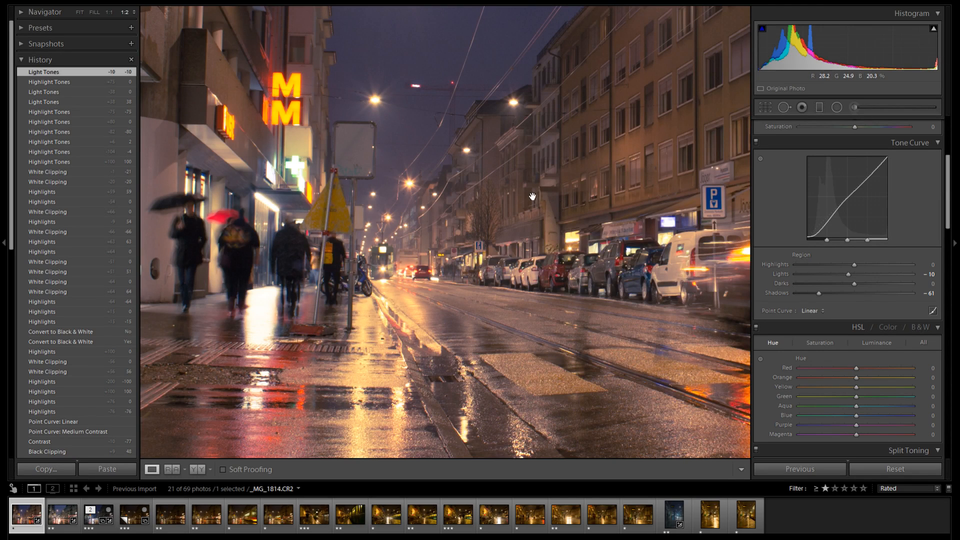
pyautogui.moveTo(471, 254); pyautogui.dragTo(520, 239)
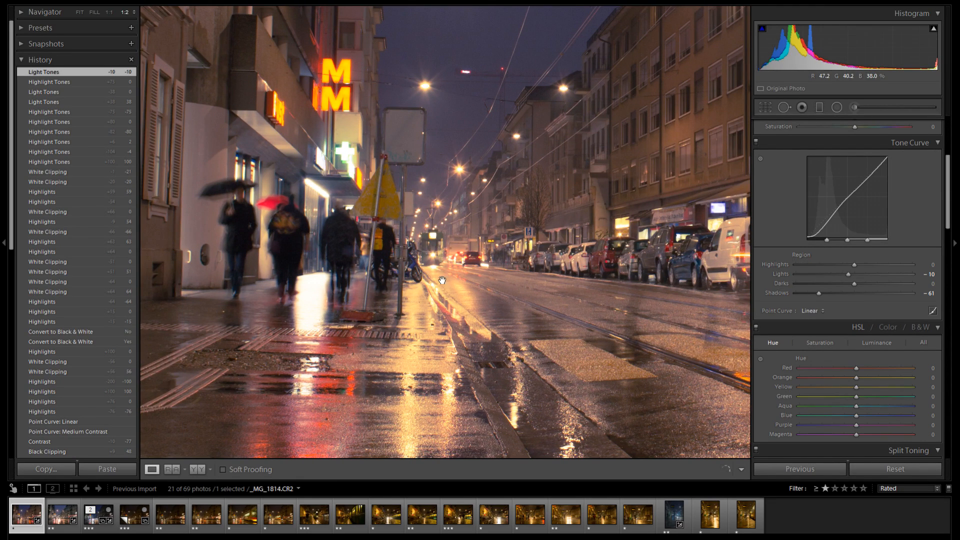
pyautogui.moveTo(389, 122); pyautogui.dragTo(431, 211)
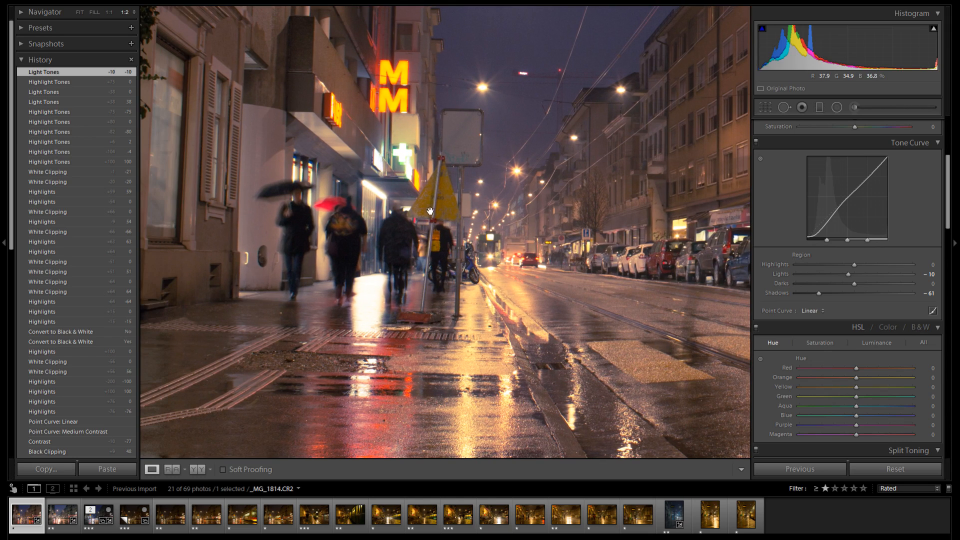
pyautogui.click(491, 229)
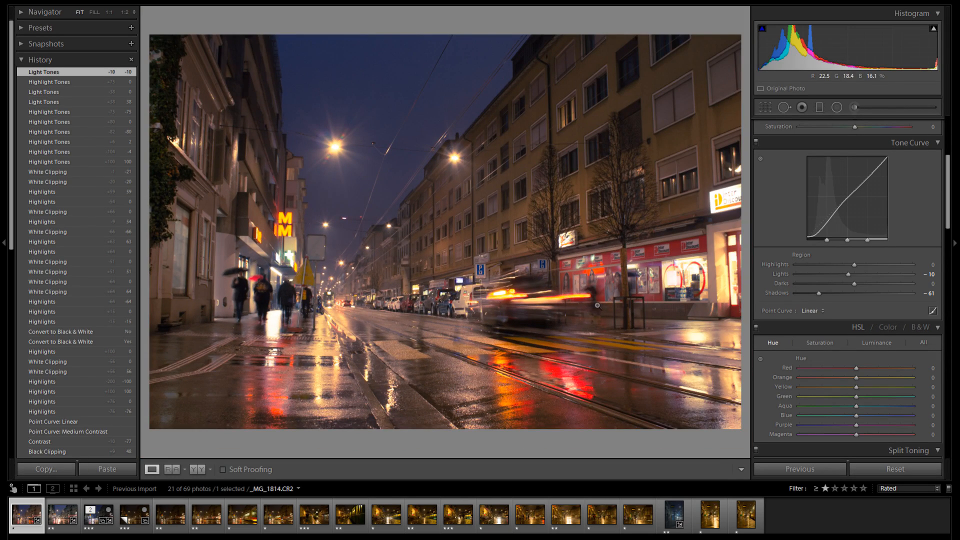
pyautogui.click(655, 333)
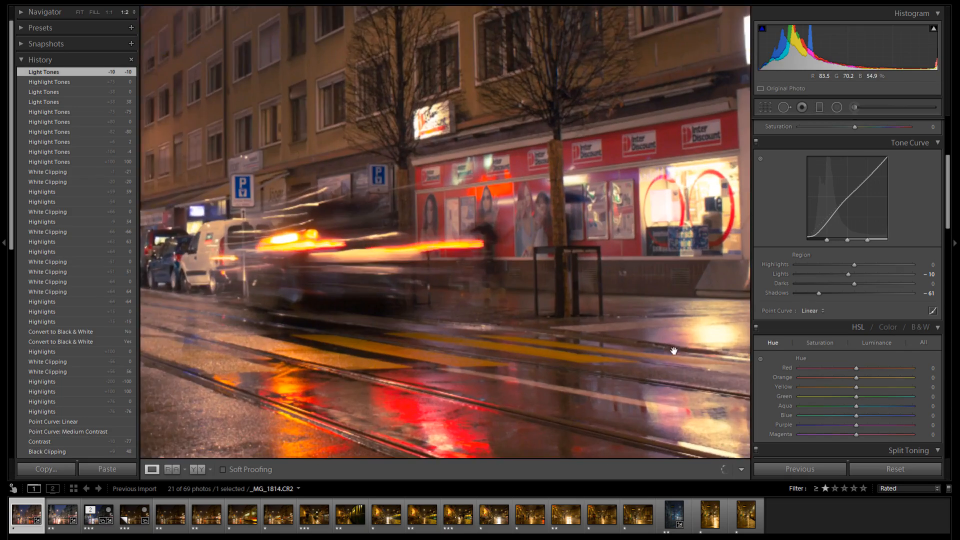
pyautogui.moveTo(430, 263); pyautogui.dragTo(720, 280)
pyautogui.moveTo(165, 235); pyautogui.dragTo(417, 295)
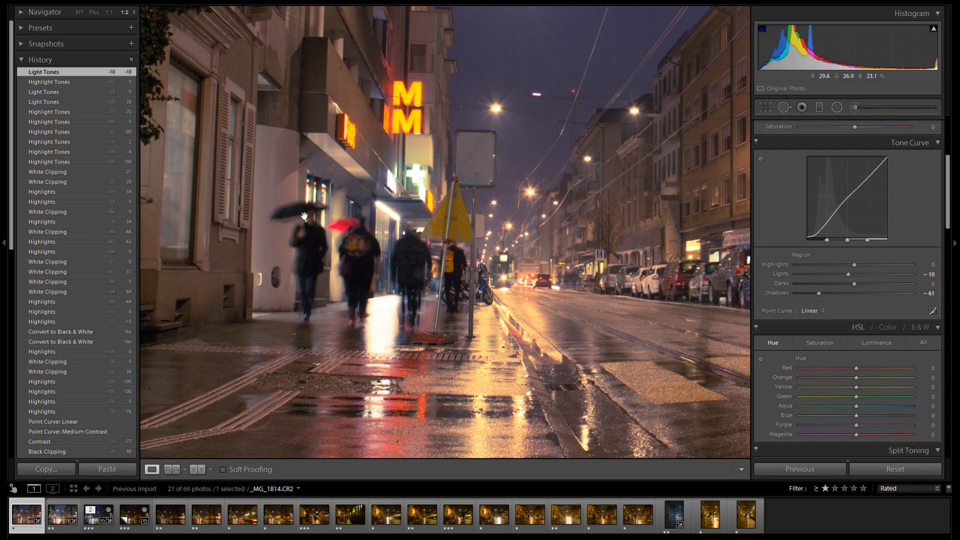
# - Compare the Light Tones +38 history state with the latest Light Tones −10 state, up close and on the whole photo
pyautogui.click(93, 102)
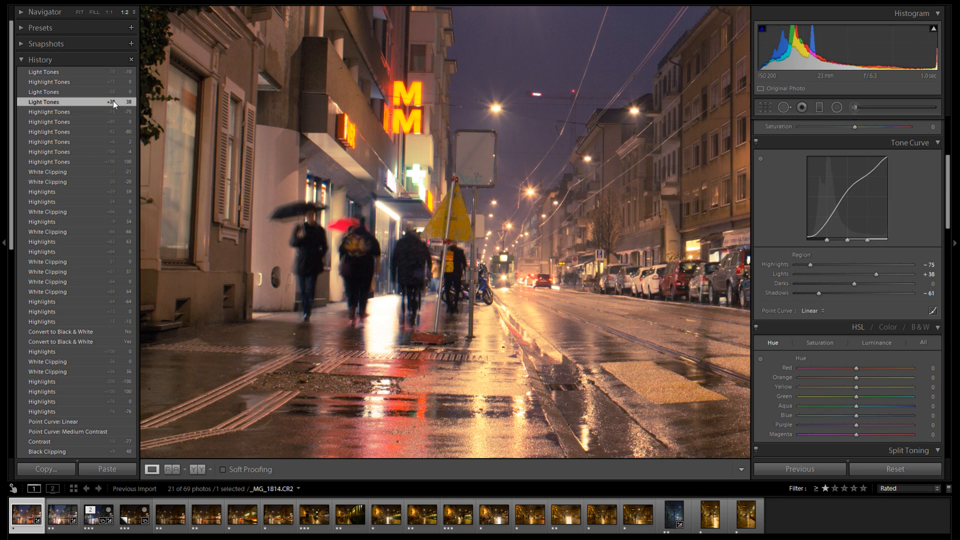
pyautogui.click(110, 71)
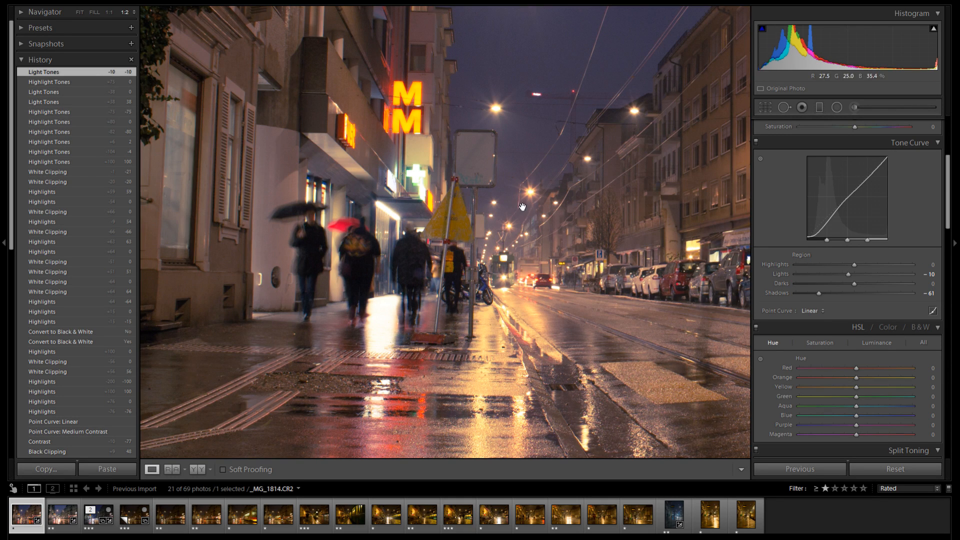
pyautogui.click(523, 205)
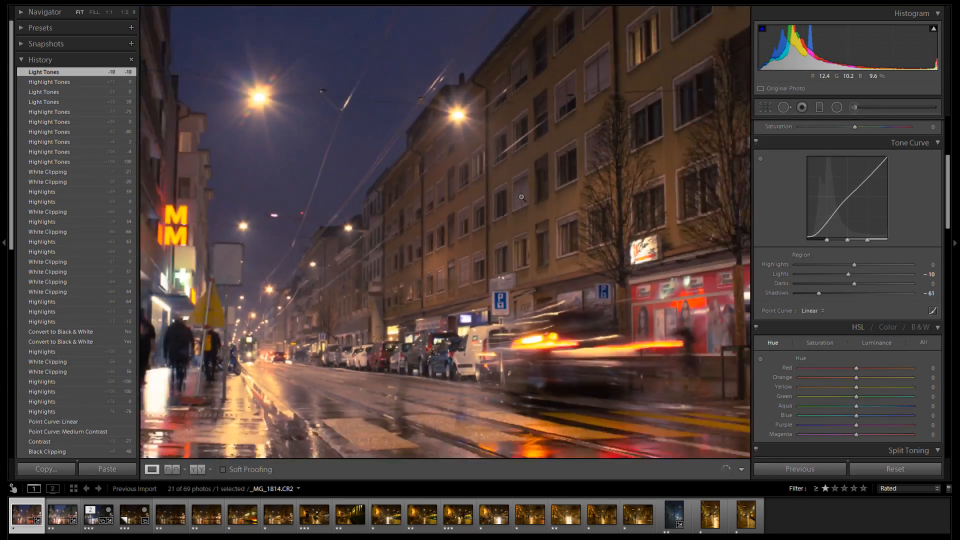
pyautogui.click(522, 197)
pyautogui.click(97, 102)
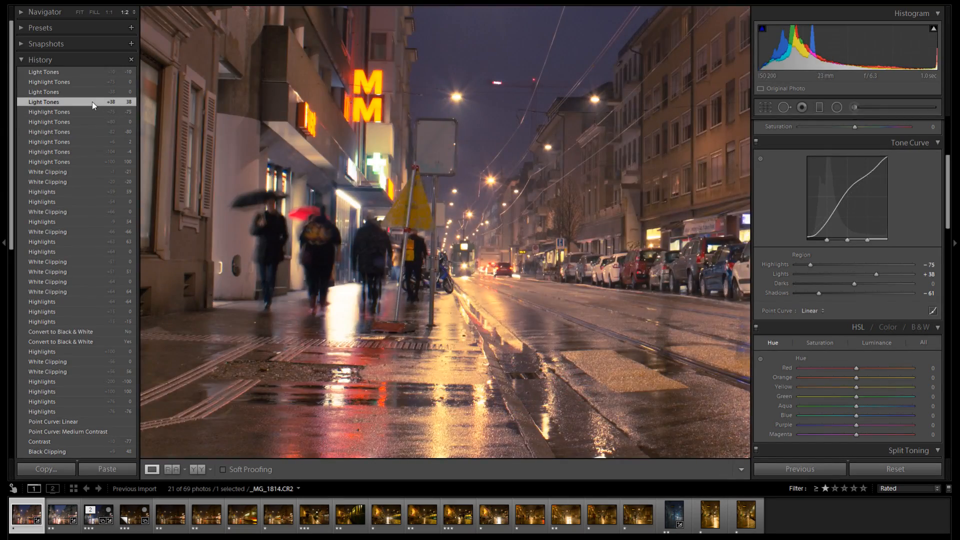
pyautogui.click(350, 216)
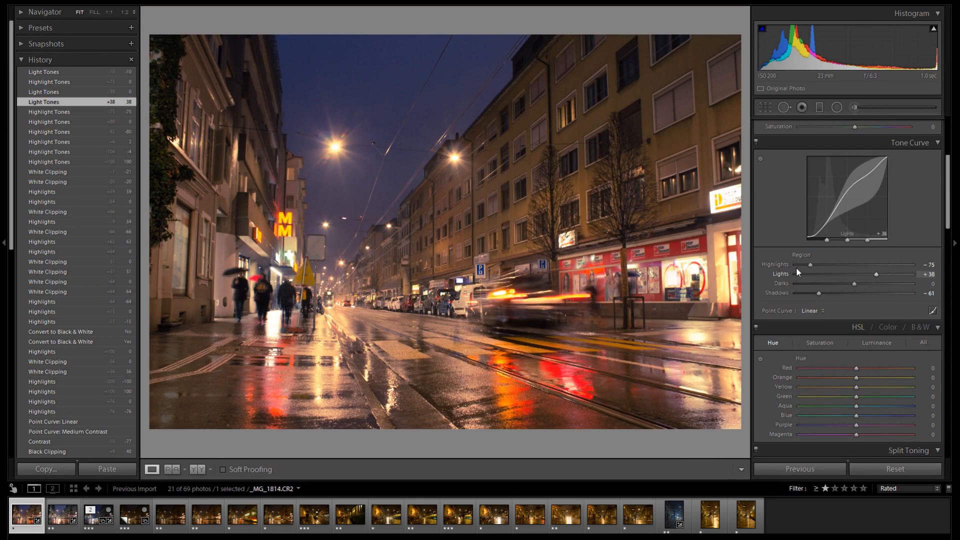
# - Reset the tone curve's Highlights and Lights to 0, and raise Lights to +50
pyautogui.doubleClick(779, 265)
pyautogui.doubleClick(784, 273)
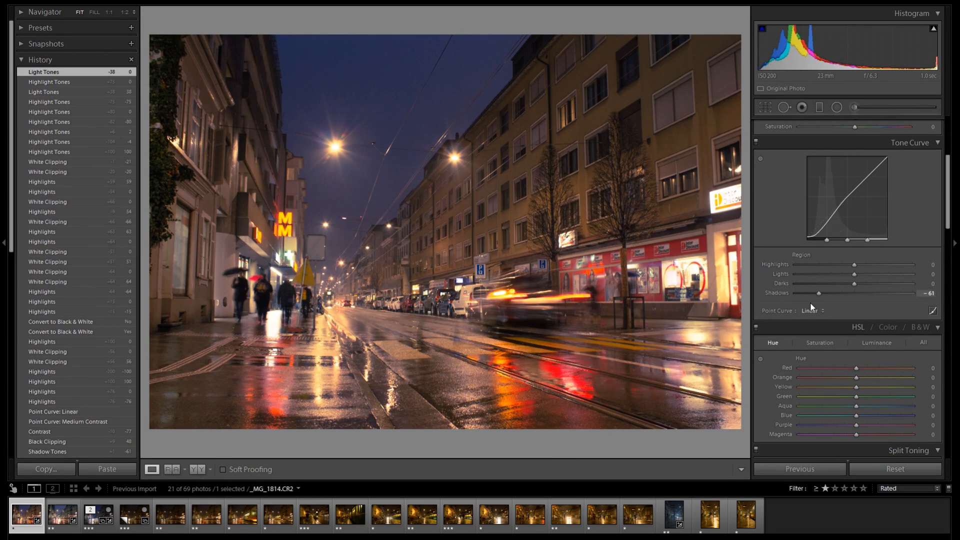
pyautogui.moveTo(854, 274); pyautogui.dragTo(884, 274)
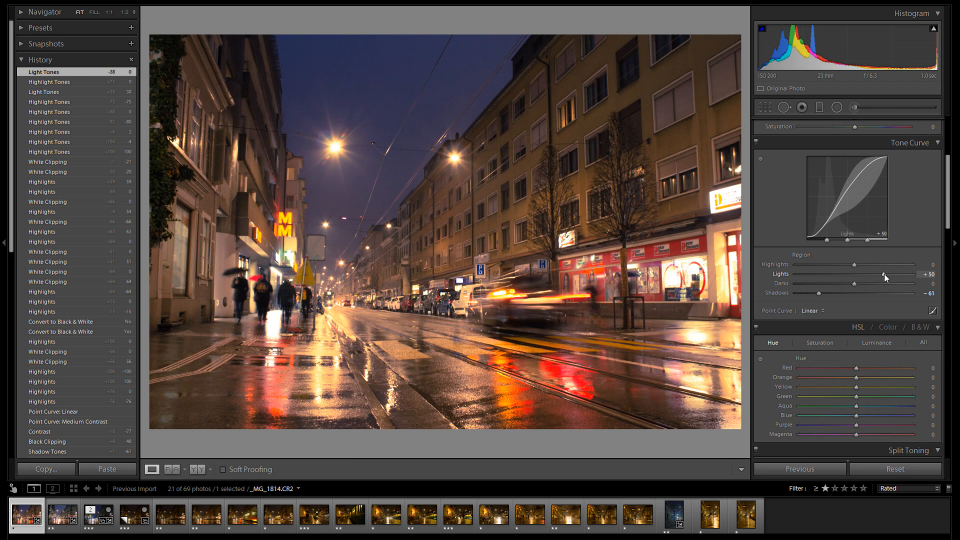
# - Try the tone curve's Lights at +31 and +80 to judge the brighter contrast
pyautogui.scroll(3, 899, 316)
pyautogui.scroll(3, 902, 315)
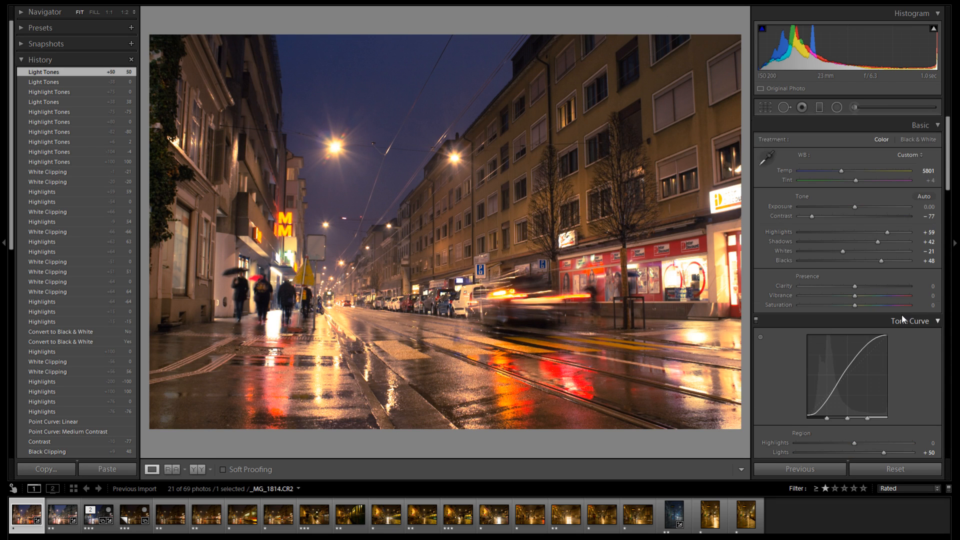
pyautogui.scroll(-3, 902, 315)
pyautogui.moveTo(884, 364)
pyautogui.mouseDown()
pyautogui.moveTo(867, 363)
pyautogui.moveTo(895, 362)
pyautogui.moveTo(873, 360)
pyautogui.mouseUp()
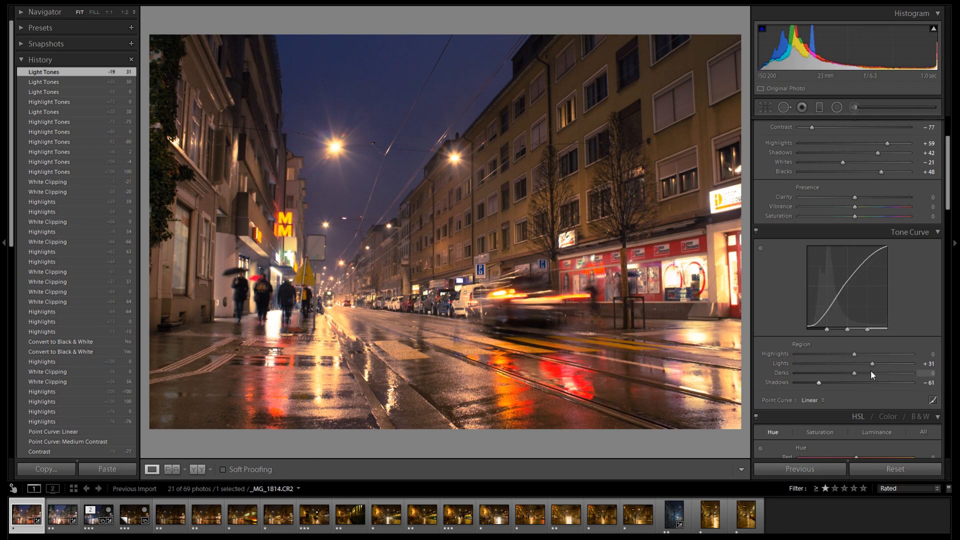
pyautogui.moveTo(875, 365); pyautogui.dragTo(903, 361)
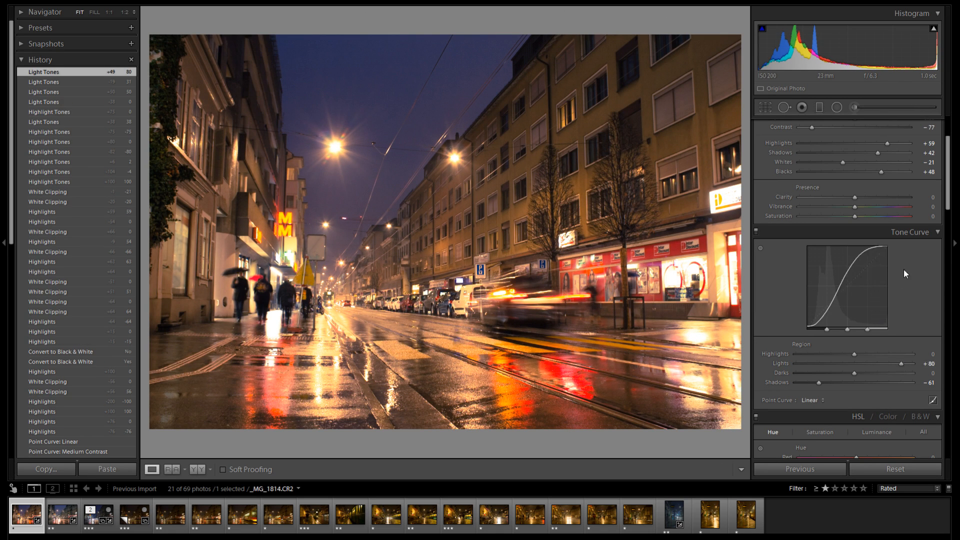
# - Try Exposure at −0.61 and the basic Highlights at −8 and +26, and return to the Light Tones +80 history state
pyautogui.scroll(3, 905, 269)
pyautogui.moveTo(856, 206); pyautogui.dragTo(848, 206)
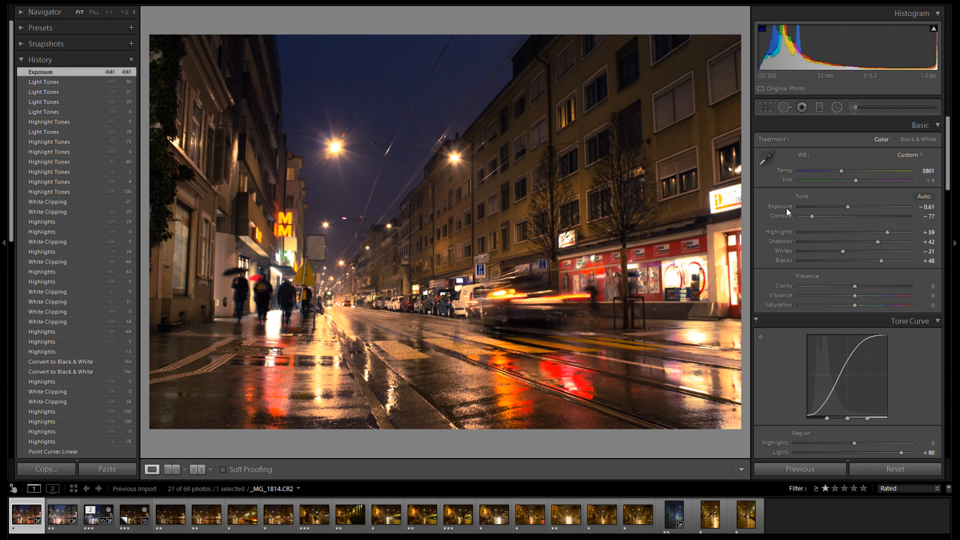
pyautogui.doubleClick(786, 207)
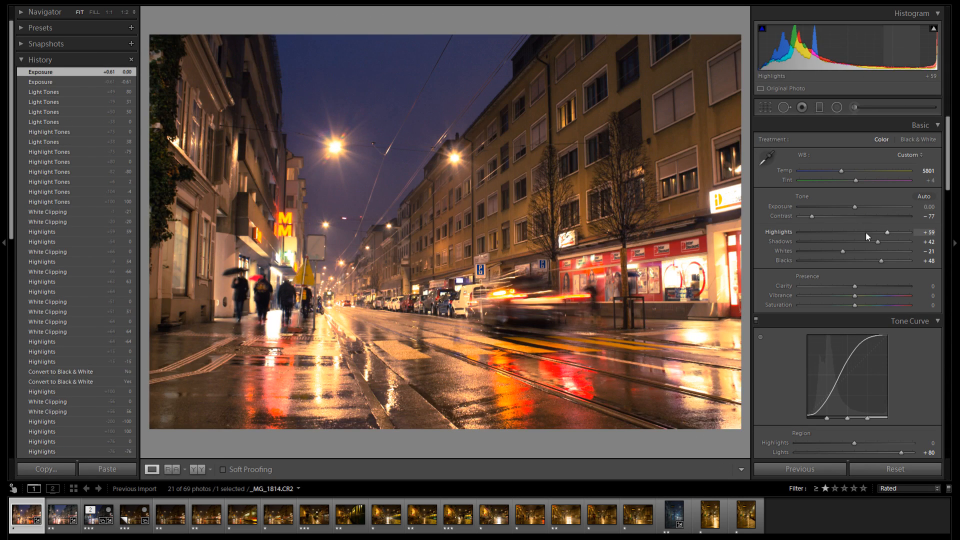
pyautogui.click(853, 233)
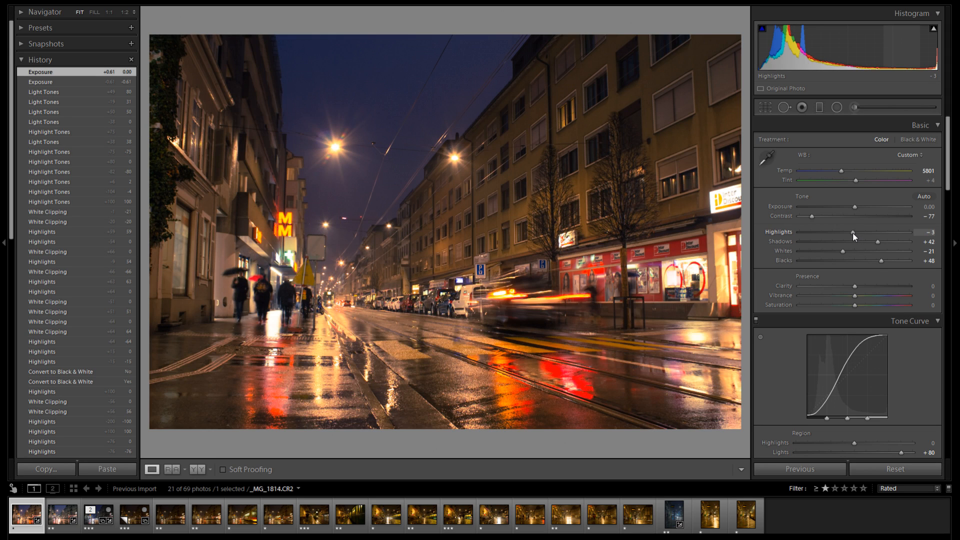
pyautogui.moveTo(851, 233); pyautogui.dragTo(869, 233)
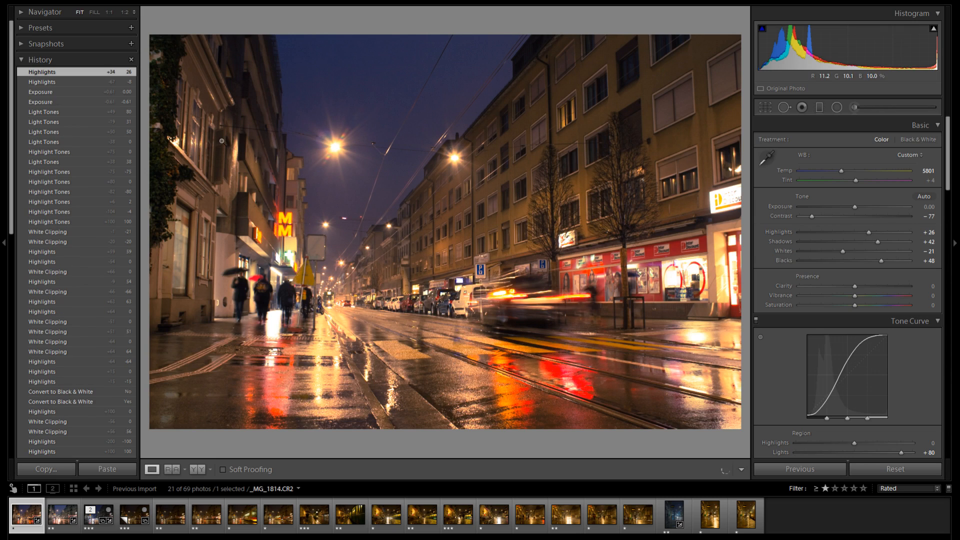
pyautogui.click(82, 101)
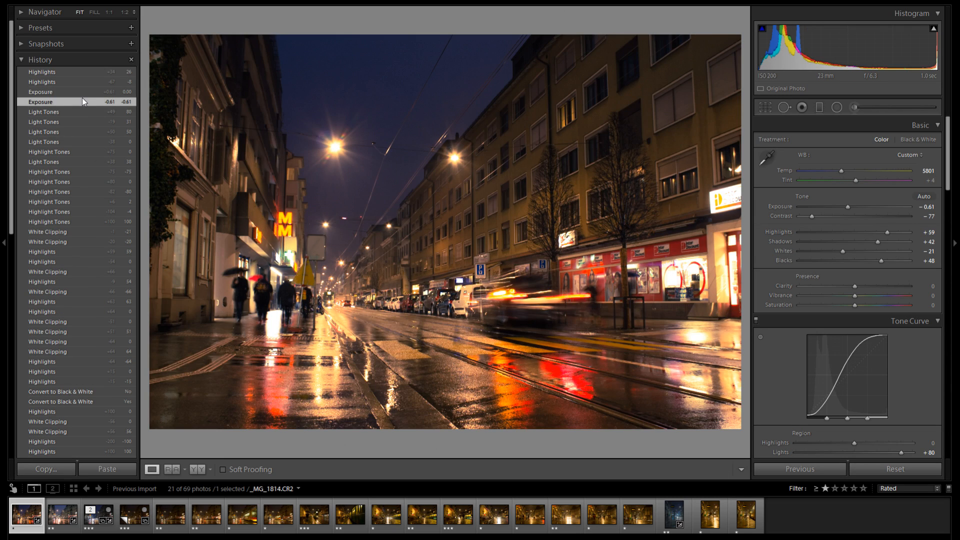
pyautogui.click(80, 112)
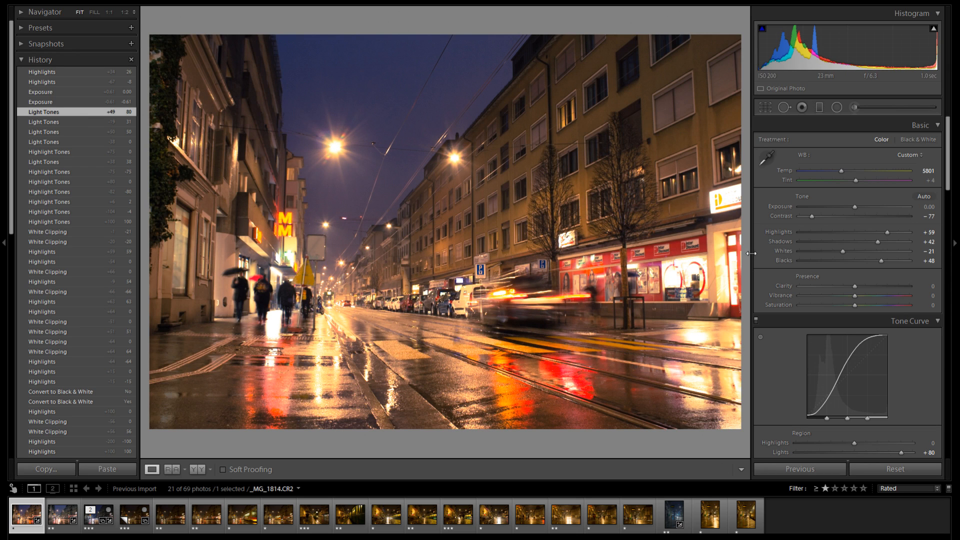
# - Set the tone curve's Lights to +31 and try its Highlights at +25 and +4
pyautogui.scroll(-3, 888, 300)
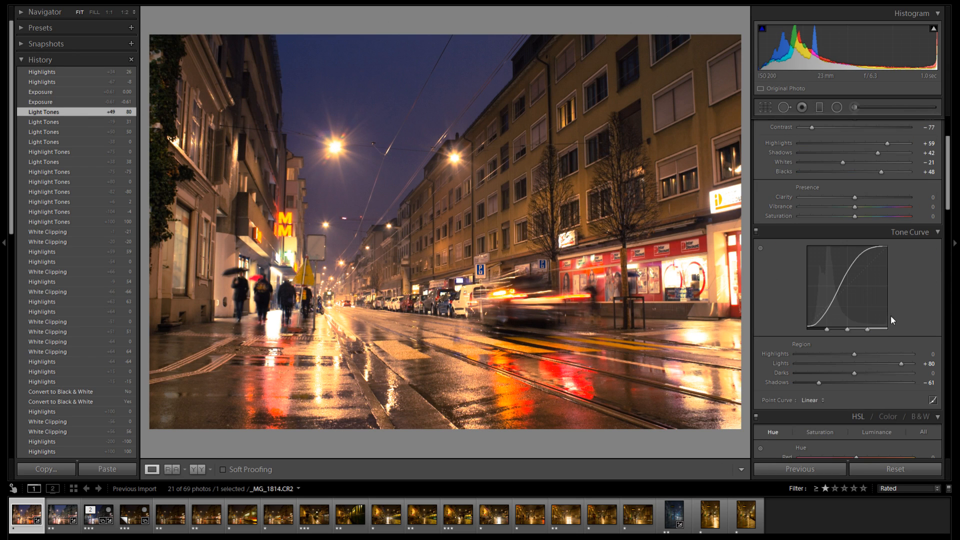
pyautogui.click(875, 363)
pyautogui.moveTo(873, 365)
pyautogui.mouseDown()
pyautogui.moveTo(881, 364)
pyautogui.moveTo(821, 355)
pyautogui.moveTo(903, 351)
pyautogui.moveTo(870, 354)
pyautogui.mouseUp()
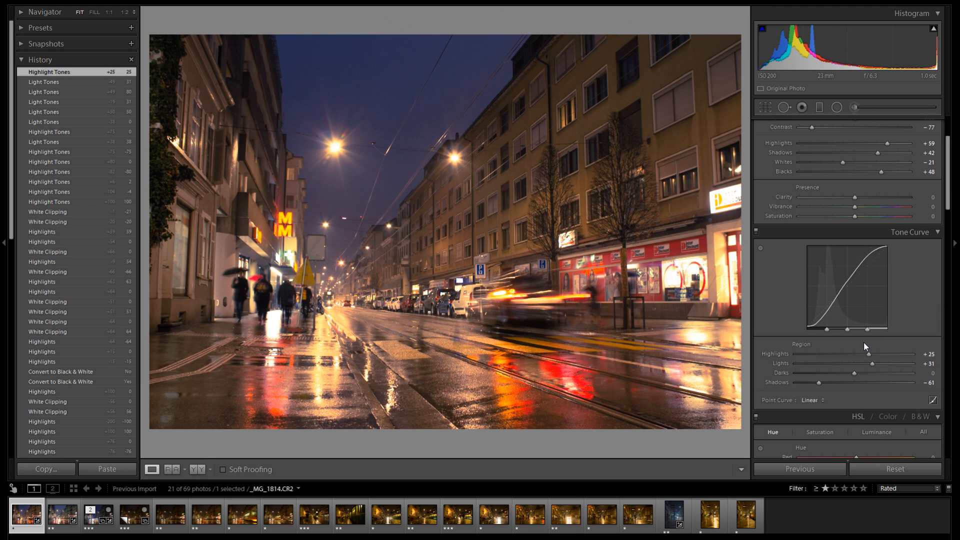
pyautogui.moveTo(866, 352)
pyautogui.mouseDown()
pyautogui.moveTo(874, 356)
pyautogui.moveTo(854, 354)
pyautogui.mouseUp()
# - Zoom in on the pedestrians and try the tone curve's Highlights at +46 and +49, resetting to 0 each time
pyautogui.moveTo(351, 302); pyautogui.dragTo(558, 292)
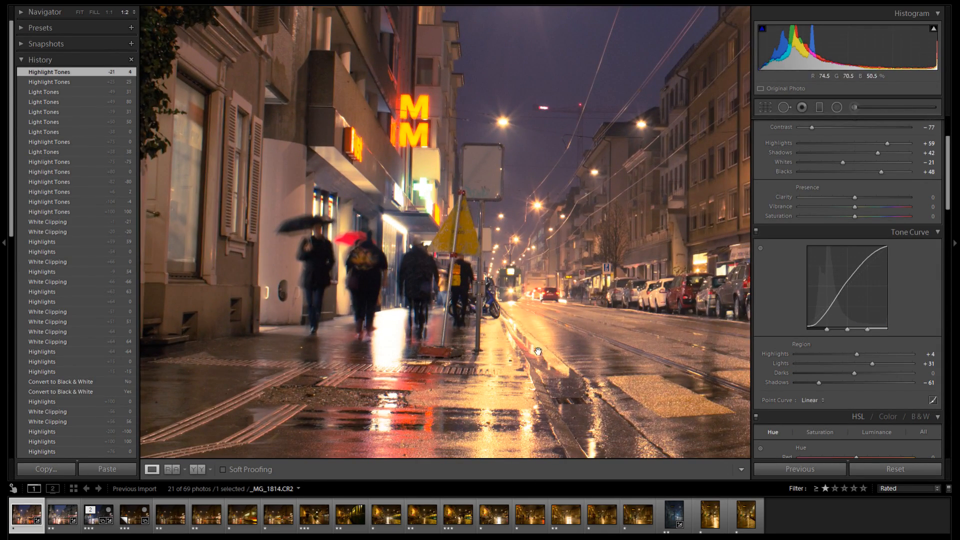
pyautogui.doubleClick(787, 352)
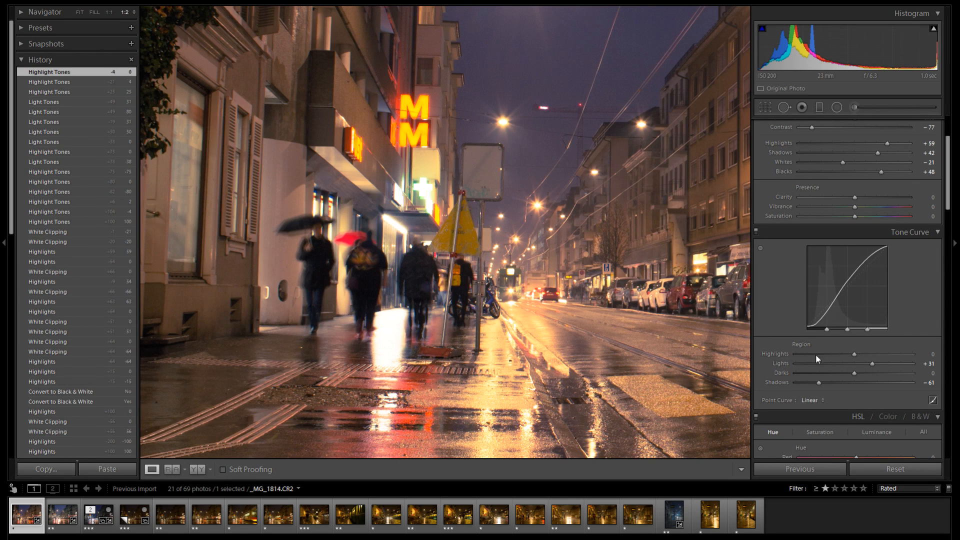
pyautogui.click(881, 354)
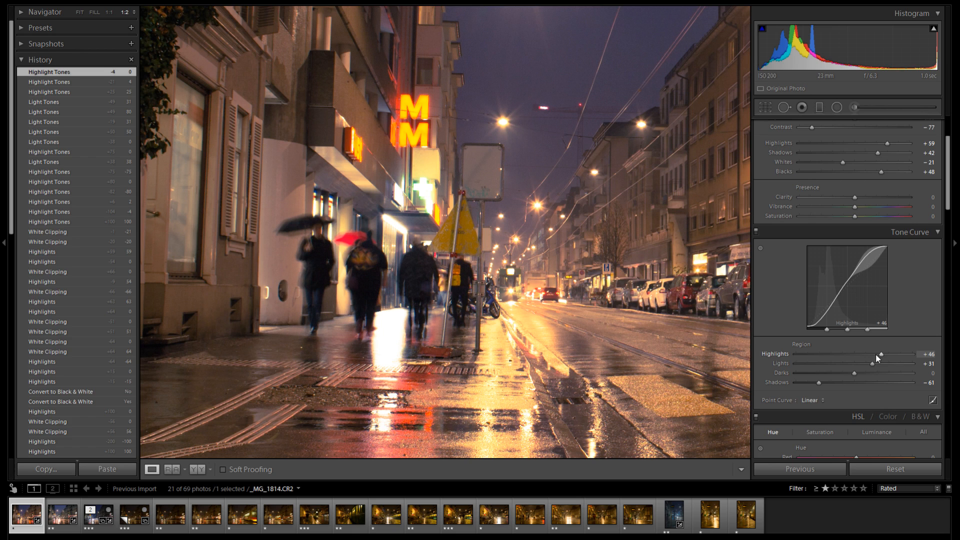
pyautogui.doubleClick(779, 352)
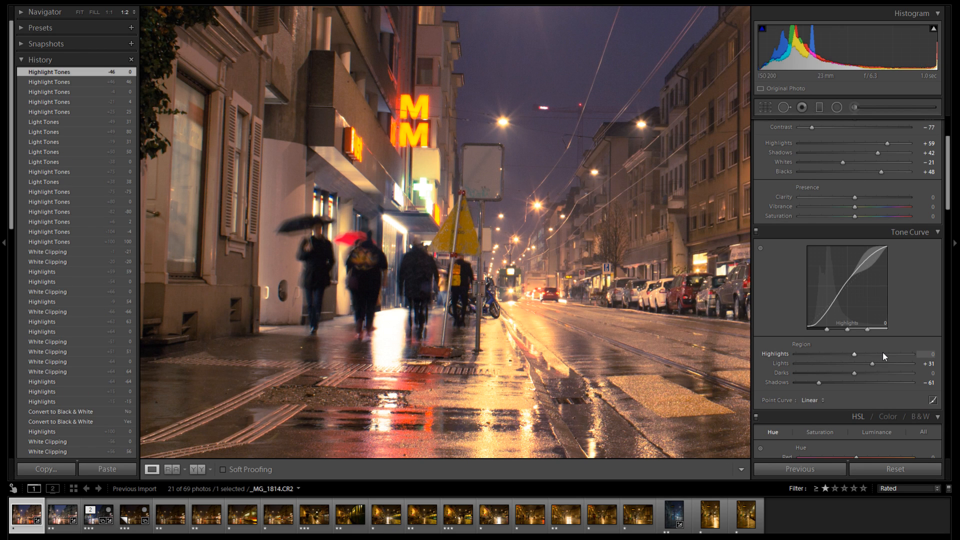
pyautogui.moveTo(884, 352)
pyautogui.mouseDown()
pyautogui.moveTo(873, 353)
pyautogui.moveTo(883, 355)
pyautogui.mouseUp()
pyautogui.doubleClick(776, 353)
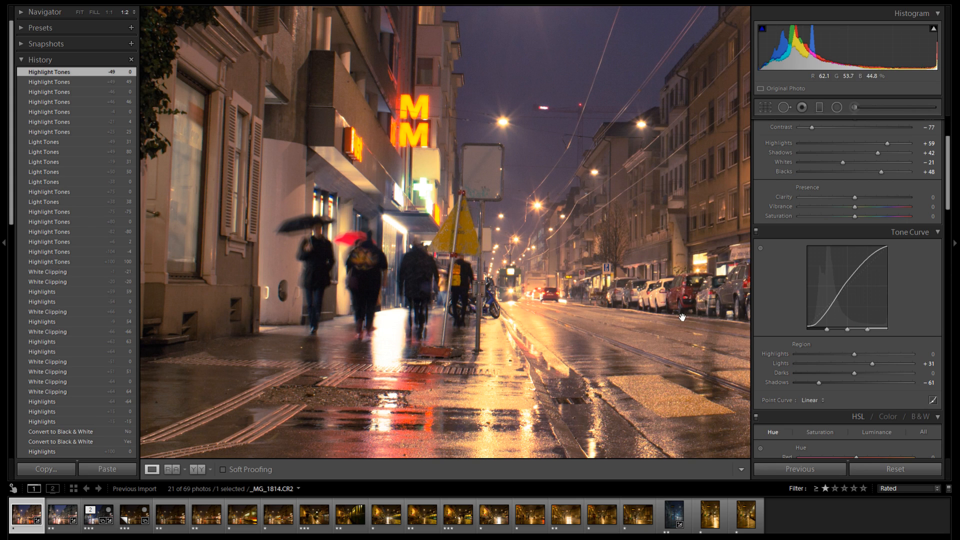
# - View the whole photo, try the tone curve's Highlights at +51, and reset them to 0
pyautogui.click(480, 363)
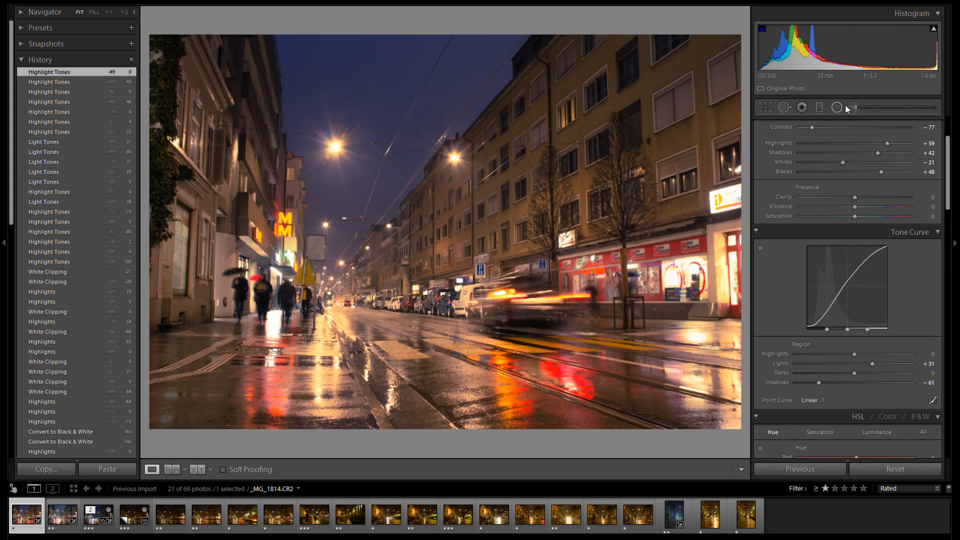
pyautogui.moveTo(854, 353); pyautogui.dragTo(884, 352)
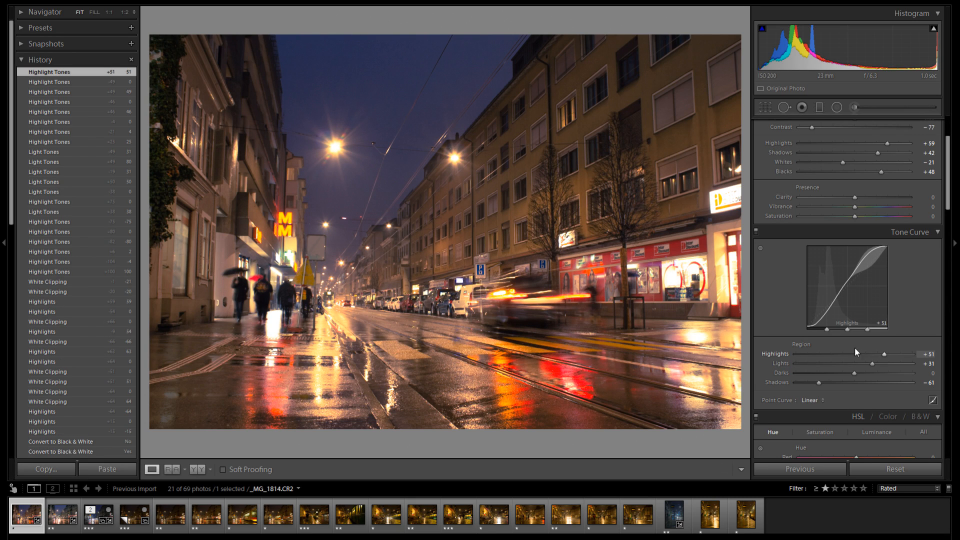
pyautogui.doubleClick(775, 354)
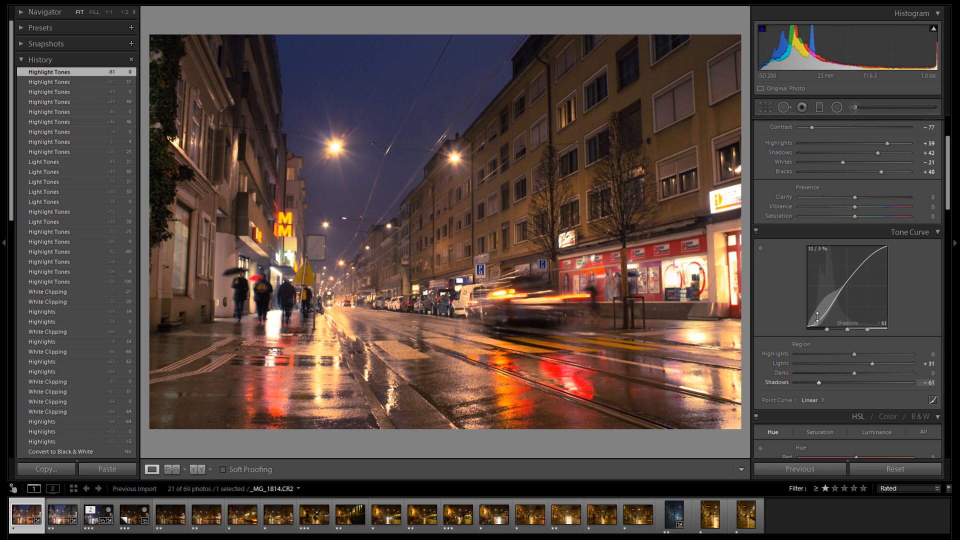
# - Review the basic tone settings and set the tone curve's Highlights to +14
pyautogui.scroll(3, 817, 318)
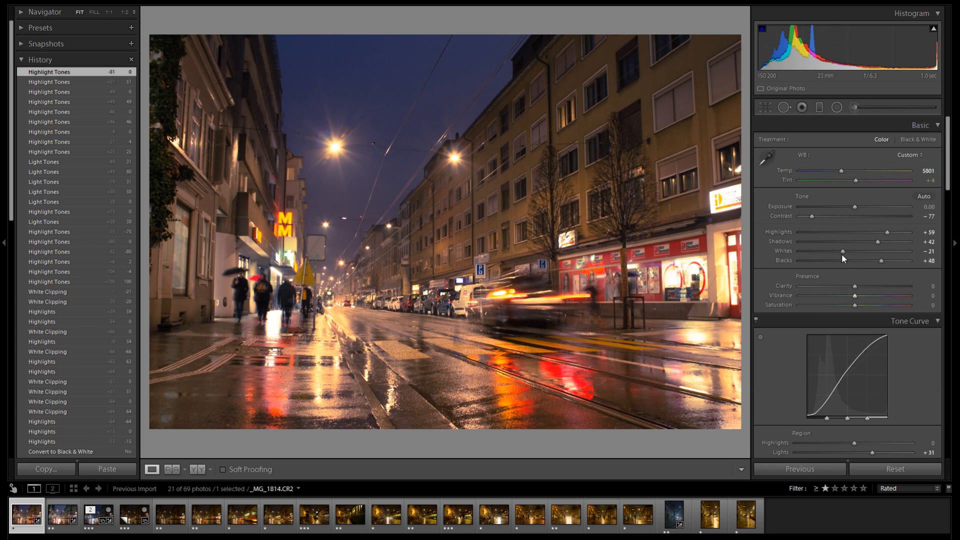
pyautogui.scroll(-3, 834, 286)
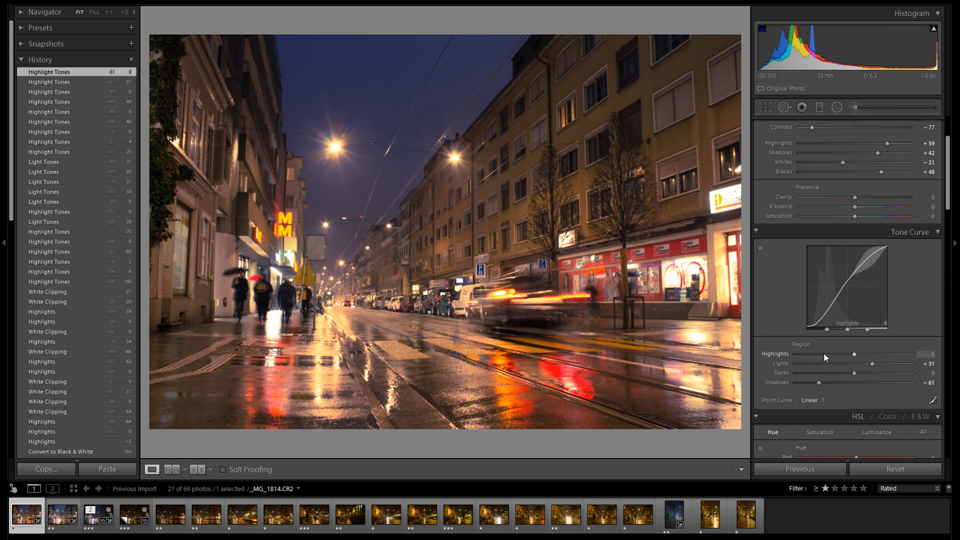
pyautogui.moveTo(824, 356); pyautogui.dragTo(862, 353)
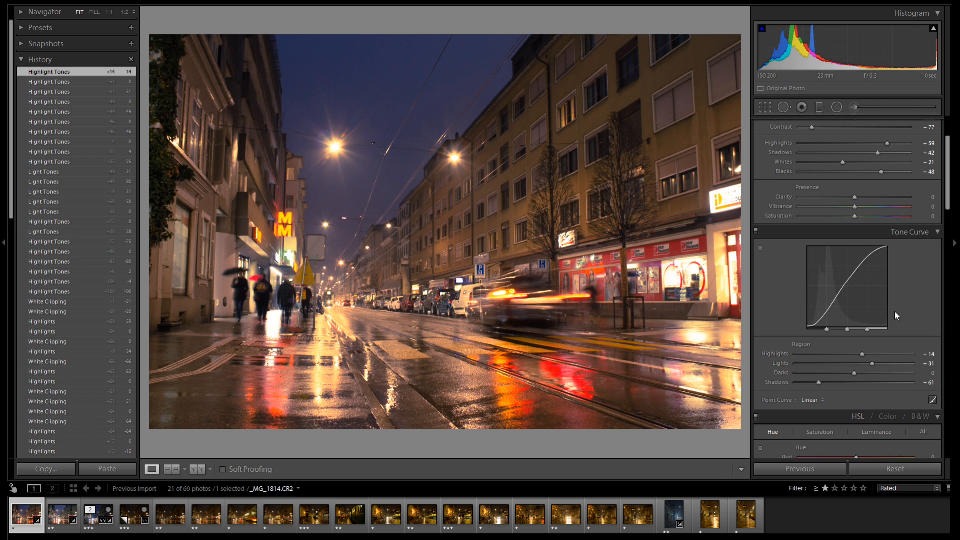
# - Review the tone settings, try the tone curve's Highlights at -8, and reset them to 0
pyautogui.scroll(-5, 902, 311)
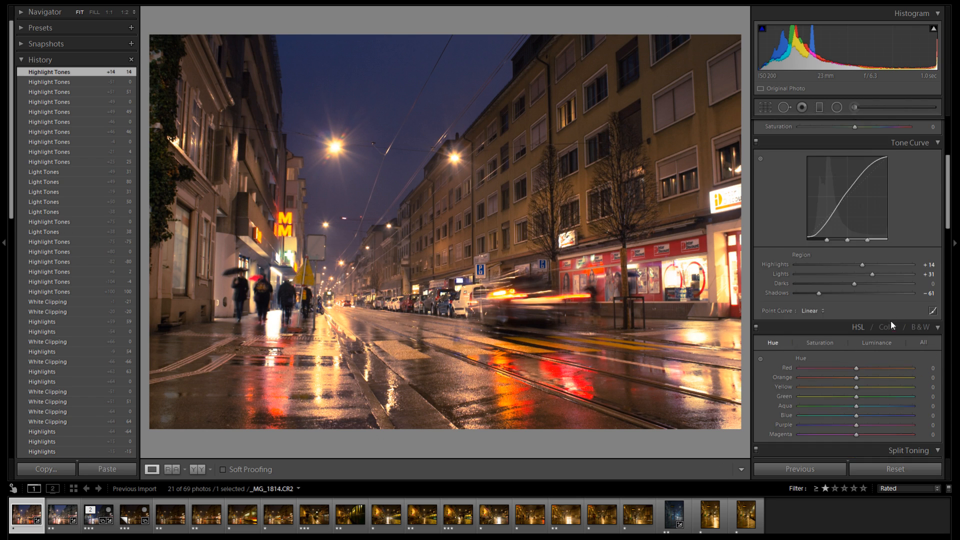
pyautogui.scroll(2, 875, 328)
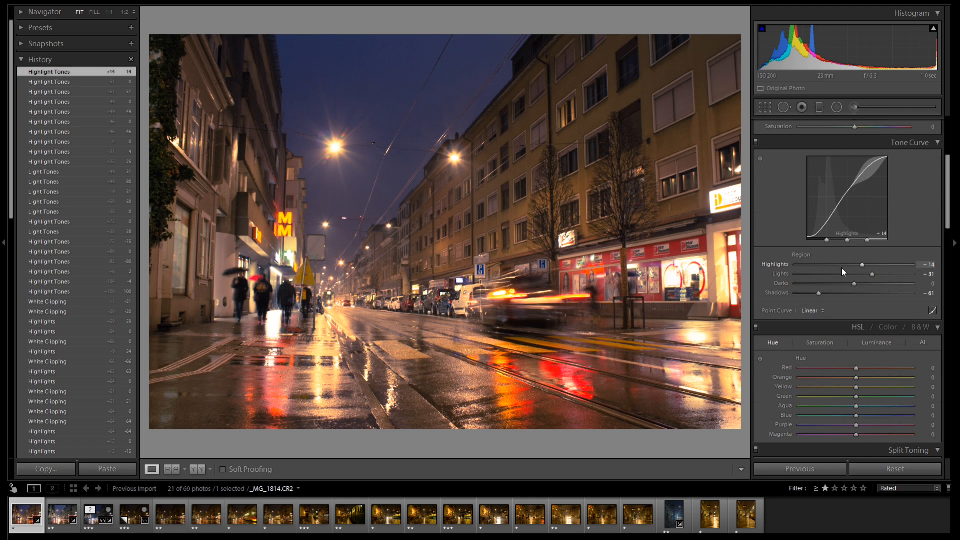
pyautogui.scroll(3, 919, 247)
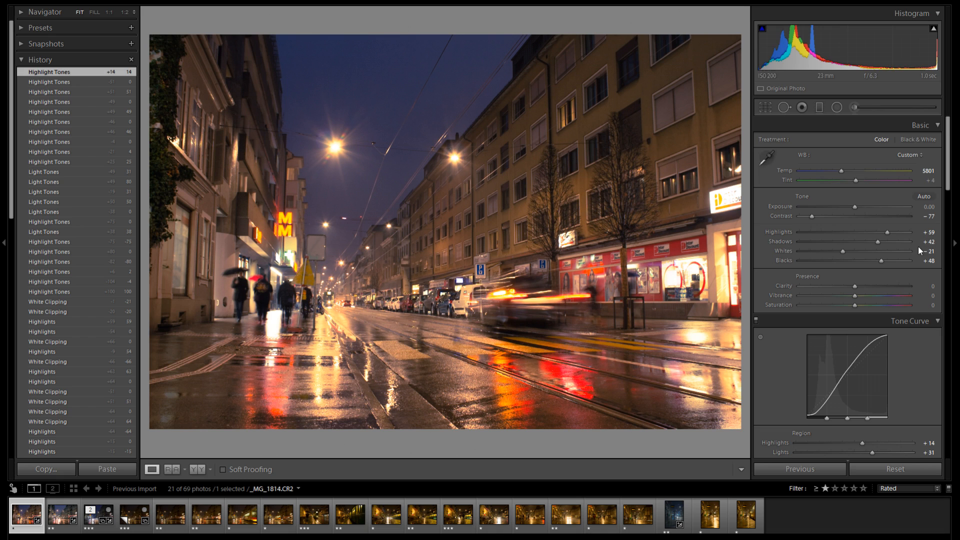
pyautogui.scroll(-1, 914, 248)
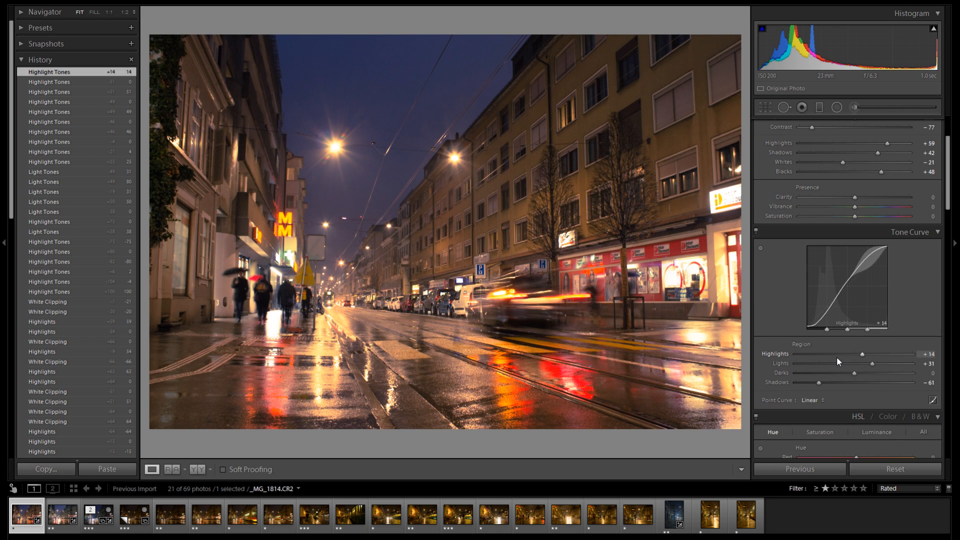
pyautogui.moveTo(836, 358); pyautogui.dragTo(851, 355)
pyautogui.doubleClick(775, 354)
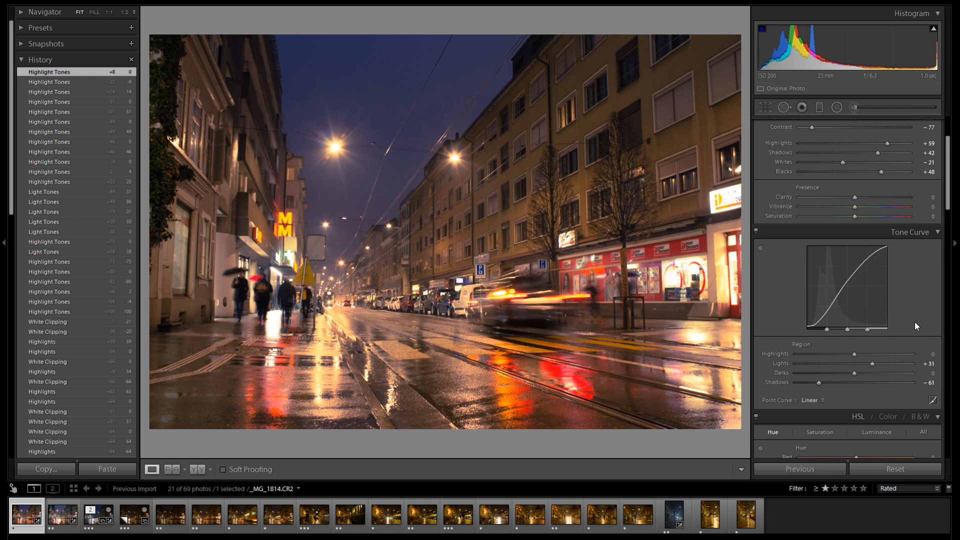
# - Try the tone curve's Darks at -28, -15 and -12, and reset them to 0
pyautogui.scroll(-3, 914, 322)
pyautogui.moveTo(856, 289); pyautogui.dragTo(833, 292)
pyautogui.scroll(3, 833, 305)
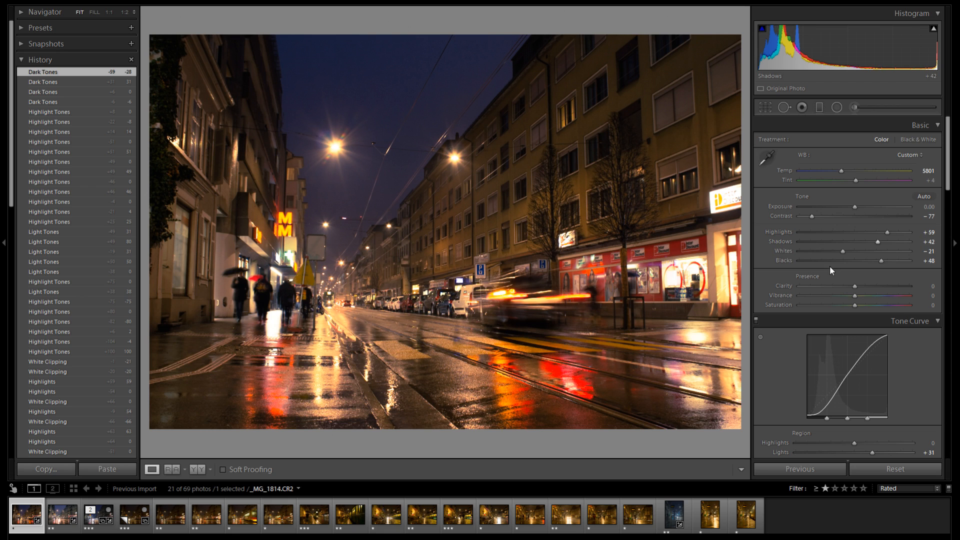
pyautogui.scroll(-5, 903, 328)
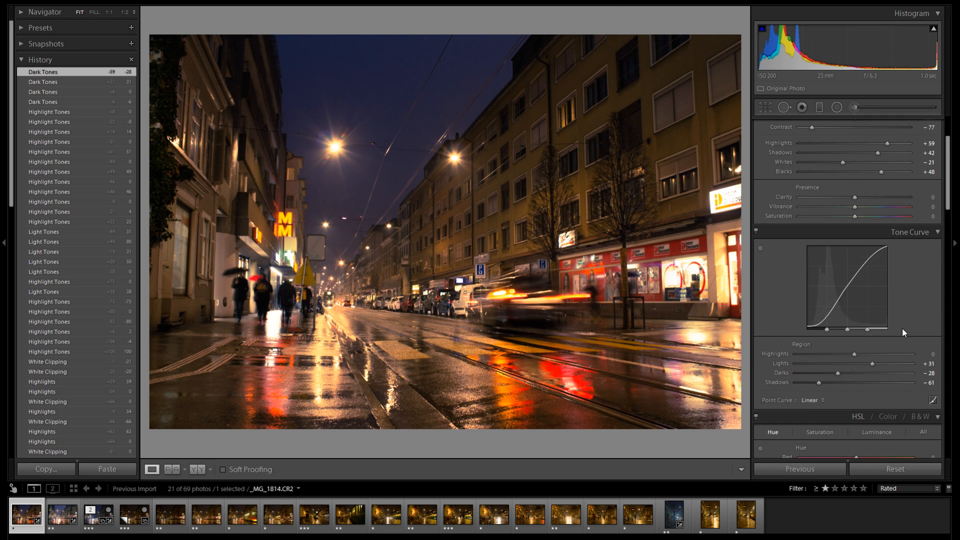
pyautogui.moveTo(838, 285)
pyautogui.mouseDown()
pyautogui.moveTo(854, 285)
pyautogui.moveTo(848, 282)
pyautogui.mouseUp()
pyautogui.doubleClick(783, 285)
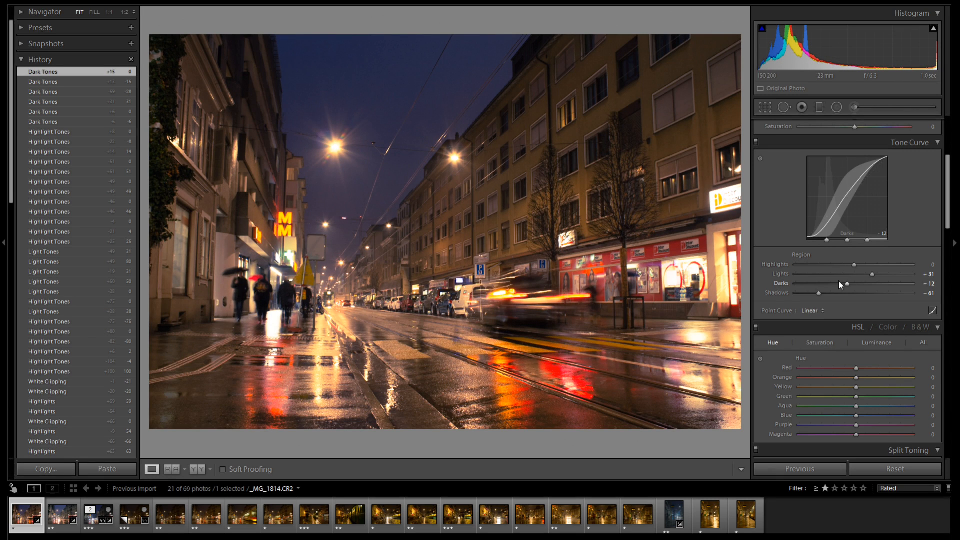
pyautogui.doubleClick(780, 284)
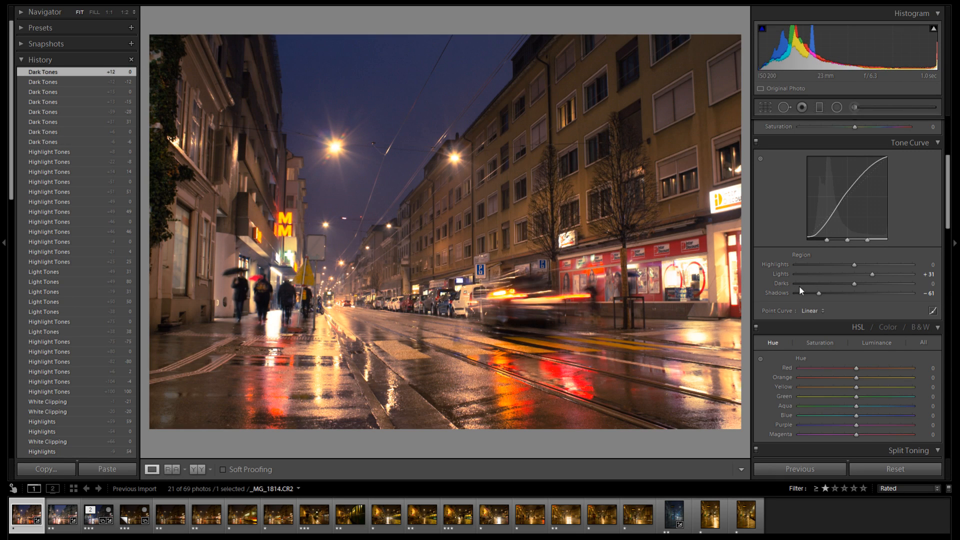
# - Set the tone curve's Shadows to -57 and its Darks to -8
pyautogui.moveTo(818, 293); pyautogui.dragTo(812, 293)
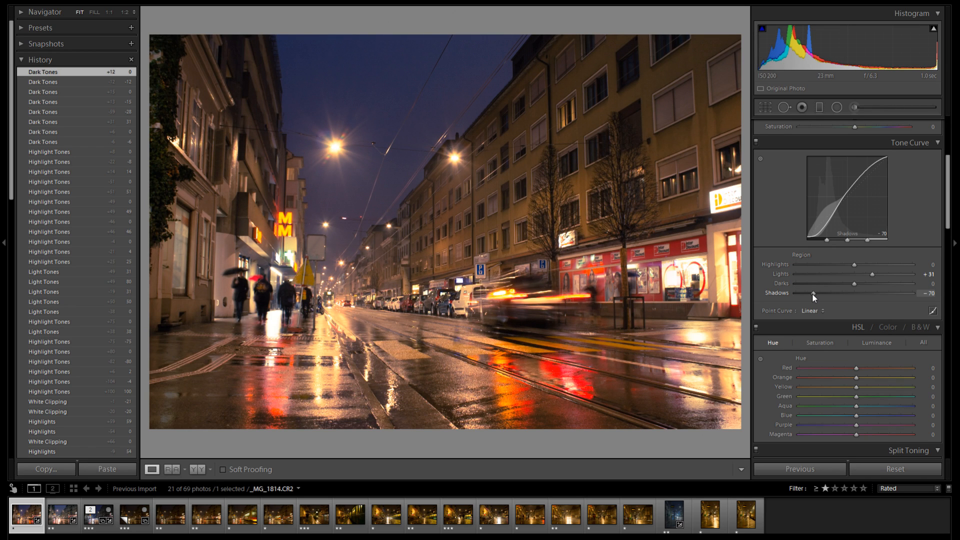
pyautogui.moveTo(812, 293); pyautogui.dragTo(853, 287)
pyautogui.doubleClick(782, 284)
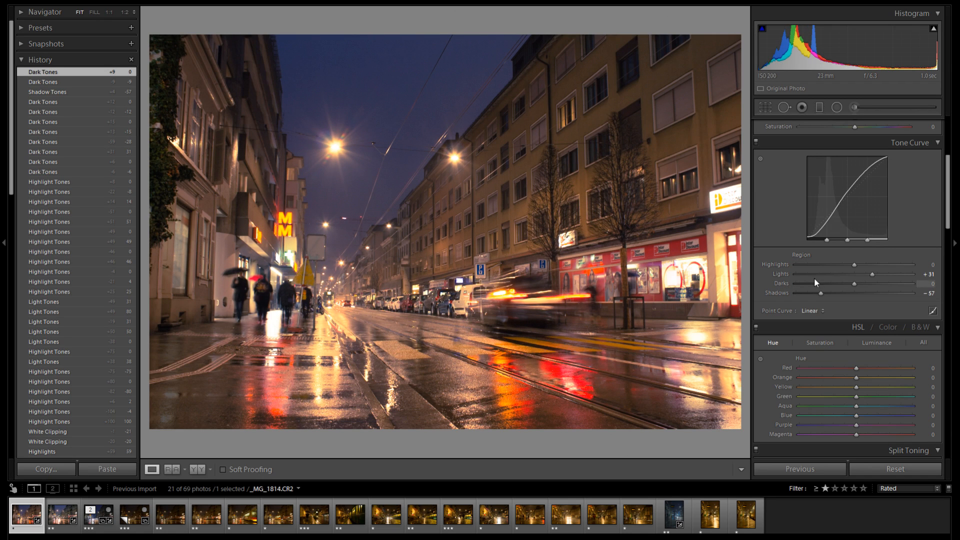
pyautogui.moveTo(856, 286); pyautogui.dragTo(851, 286)
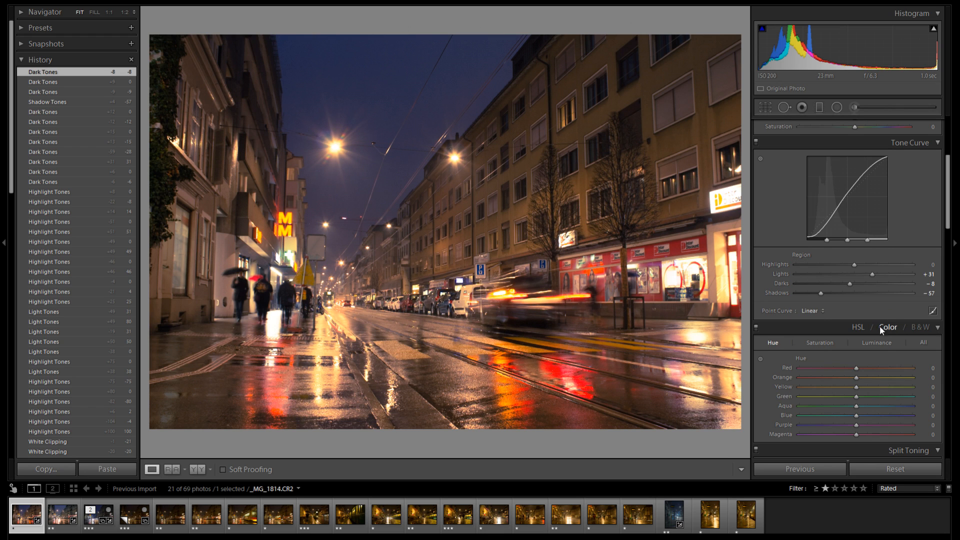
# - Try the Medium Contrast and Strong Contrast point curves, and return the point curve to Linear
pyautogui.scroll(2, 864, 320)
pyautogui.scroll(-2, 869, 334)
pyautogui.click(817, 308)
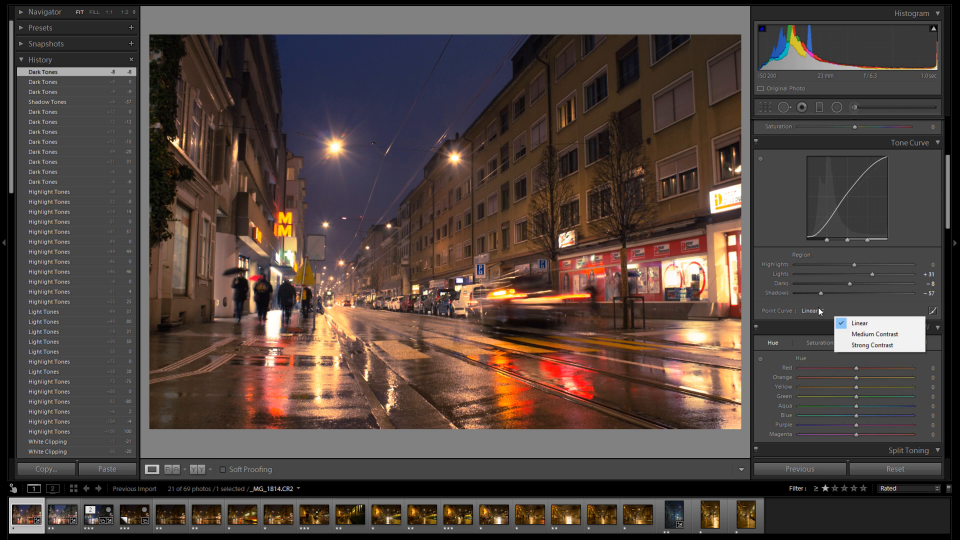
pyautogui.click(867, 335)
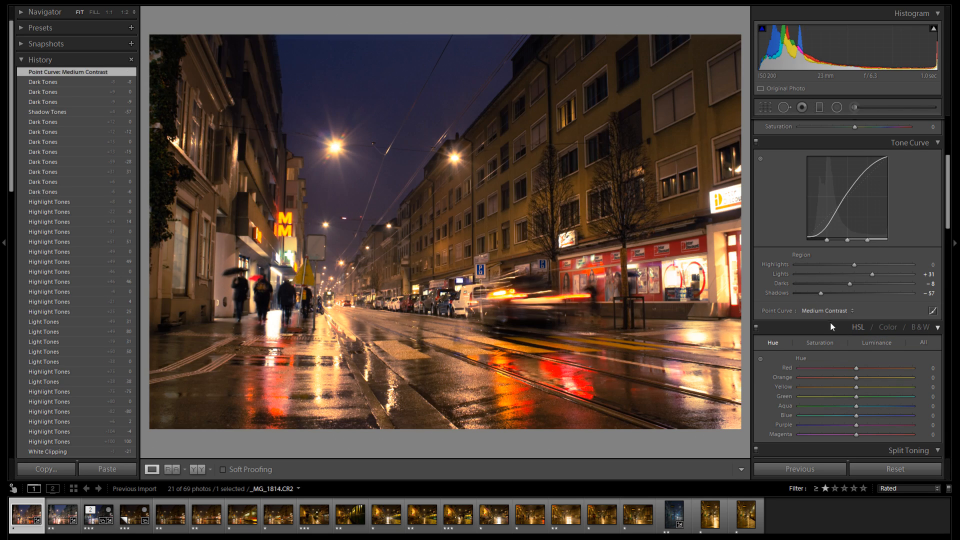
pyautogui.click(828, 312)
pyautogui.click(851, 344)
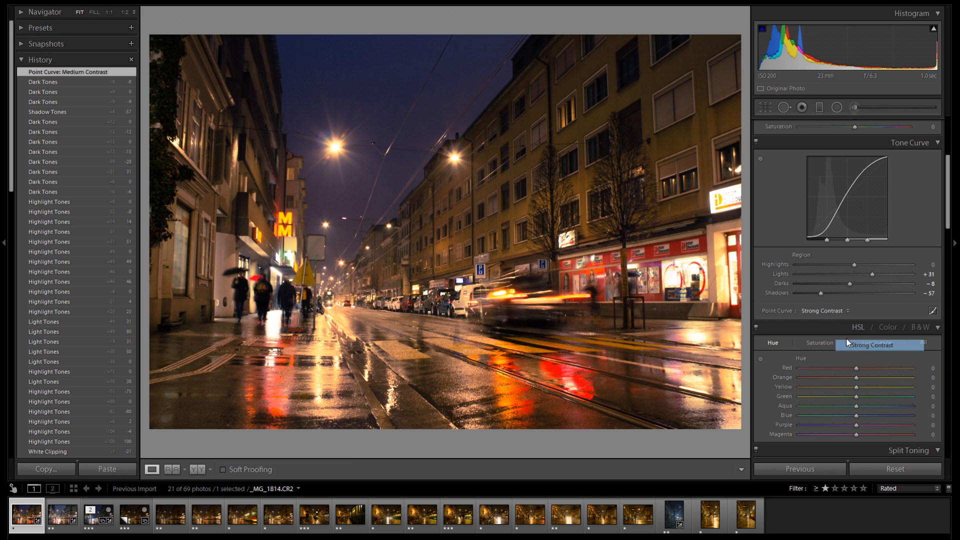
pyautogui.click(826, 311)
pyautogui.click(857, 324)
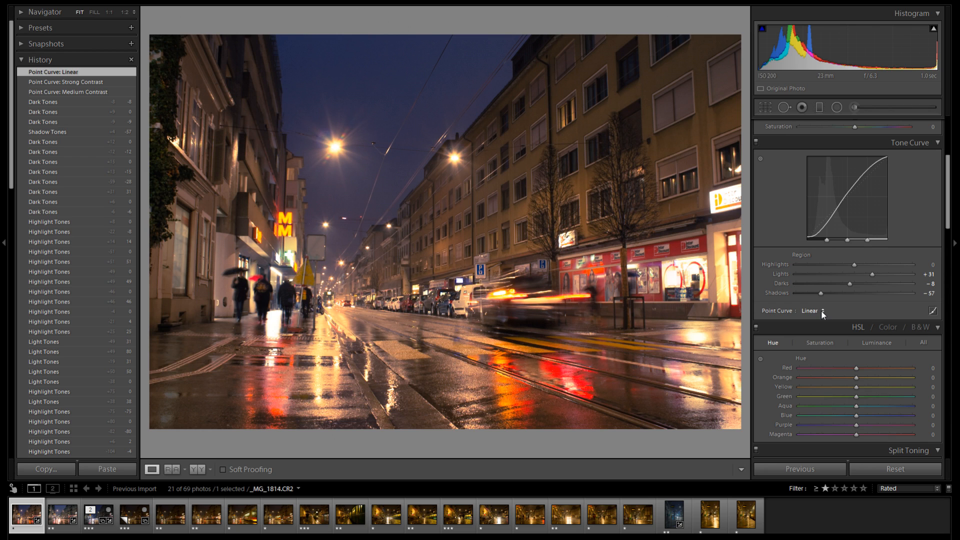
# - Inspect the building facades up close, try the Medium Contrast point curve again, and restore Linear
pyautogui.click(504, 176)
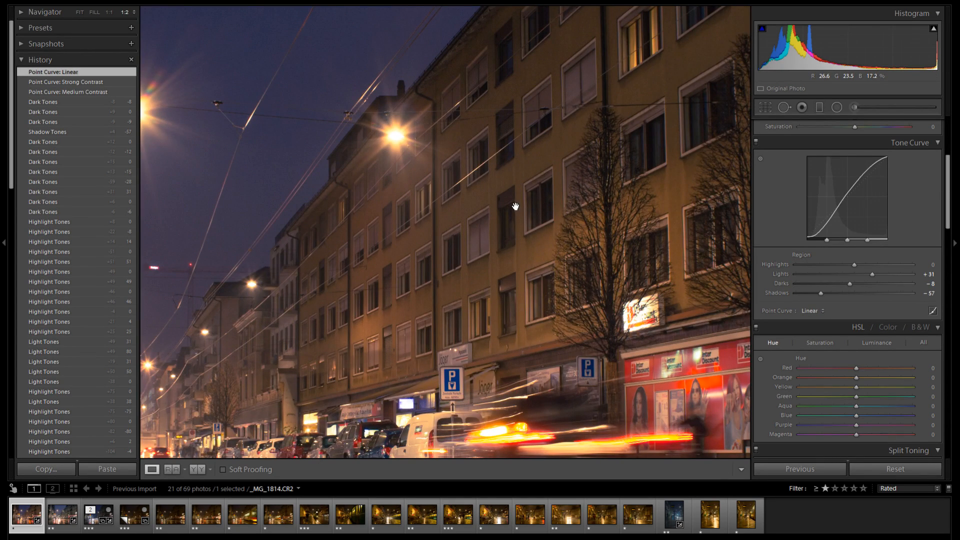
pyautogui.click(530, 258)
pyautogui.click(820, 309)
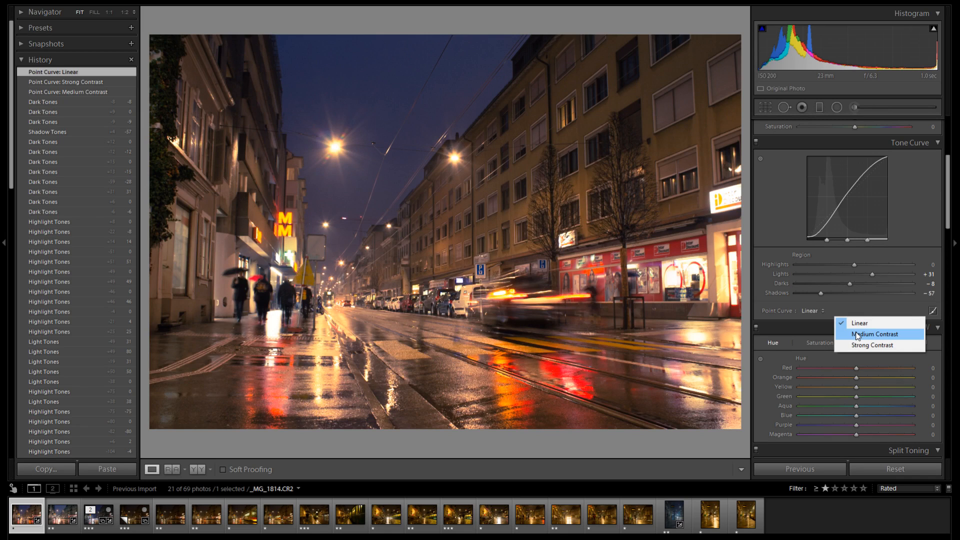
pyautogui.click(857, 334)
pyautogui.click(811, 310)
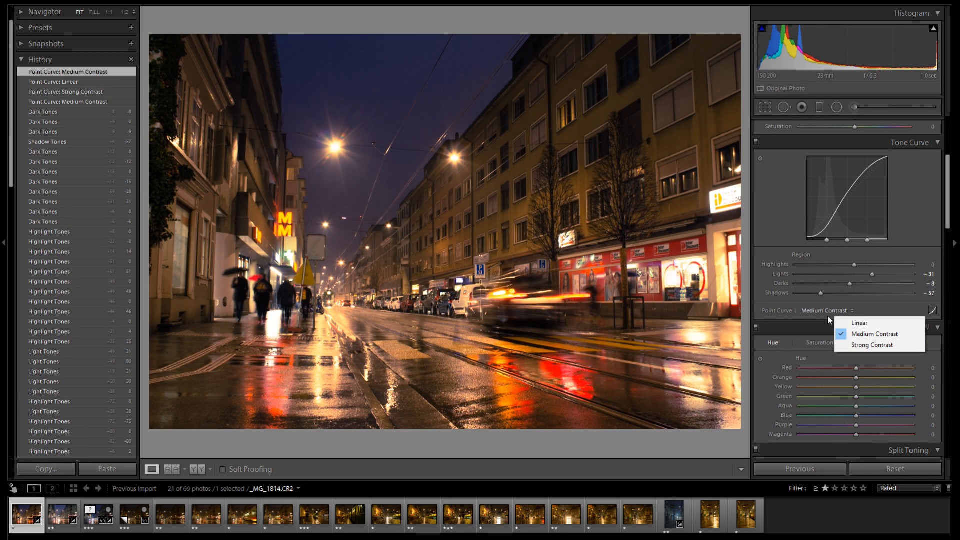
pyautogui.click(852, 324)
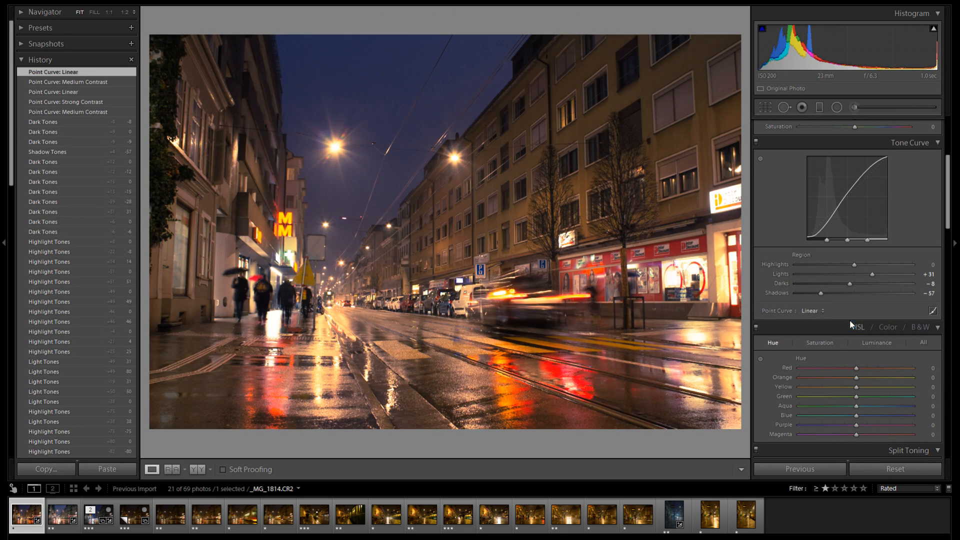
# - Review the basic tone settings against the tone curve, HSL and split toning settings
pyautogui.scroll(5, 853, 225)
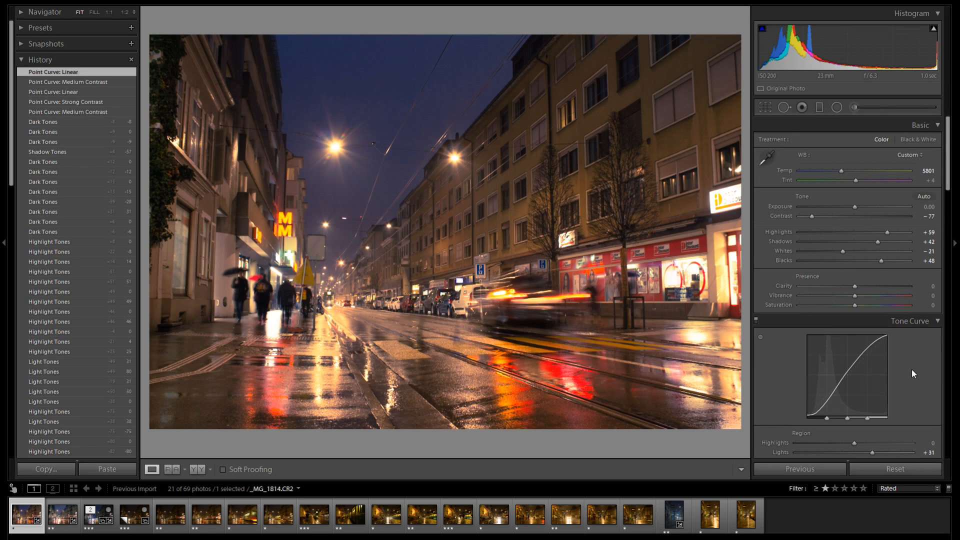
pyautogui.scroll(-3, 911, 369)
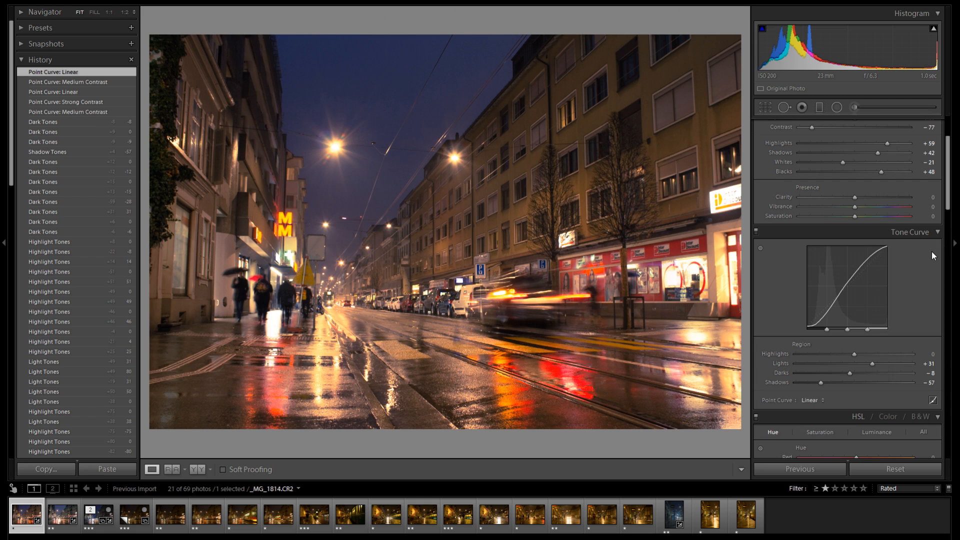
pyautogui.scroll(2, 921, 257)
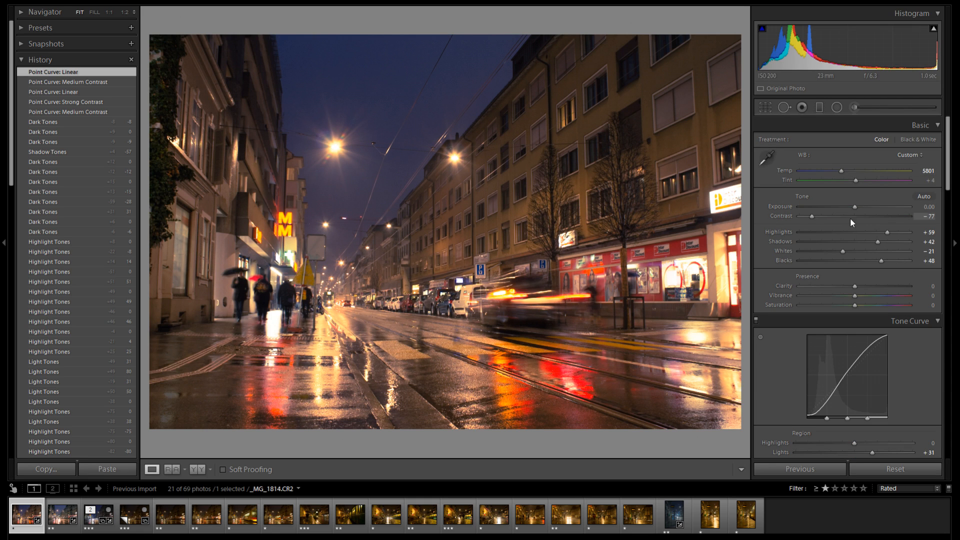
pyautogui.scroll(-2, 875, 269)
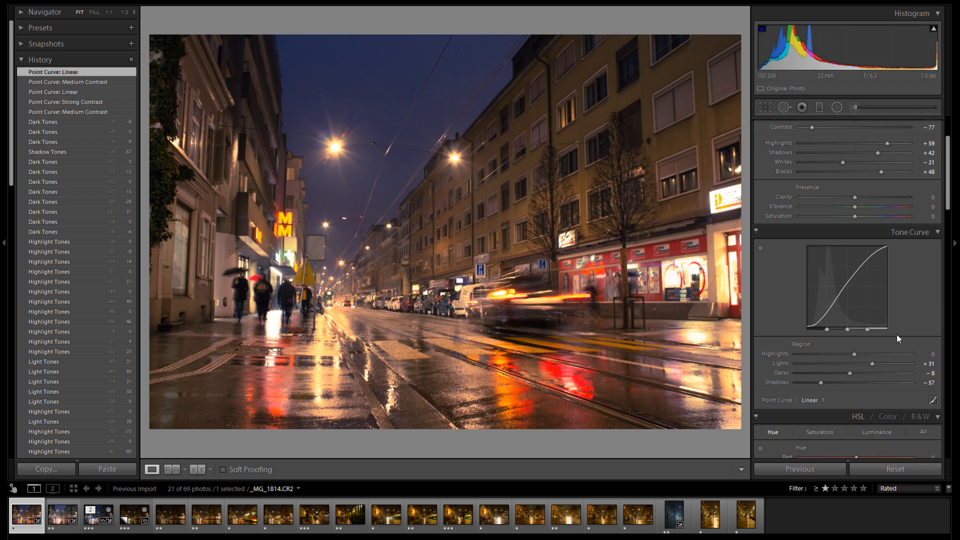
pyautogui.scroll(-2, 902, 326)
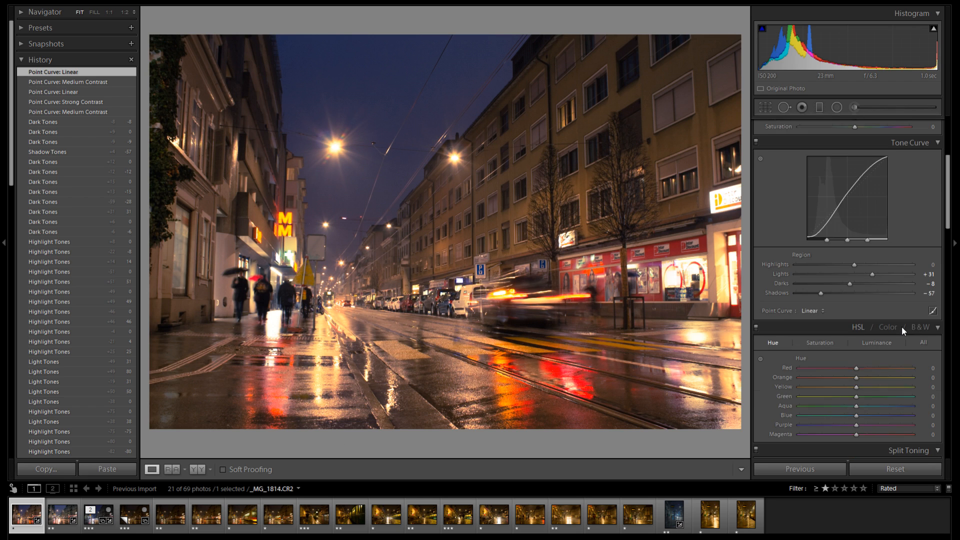
pyautogui.scroll(4, 901, 325)
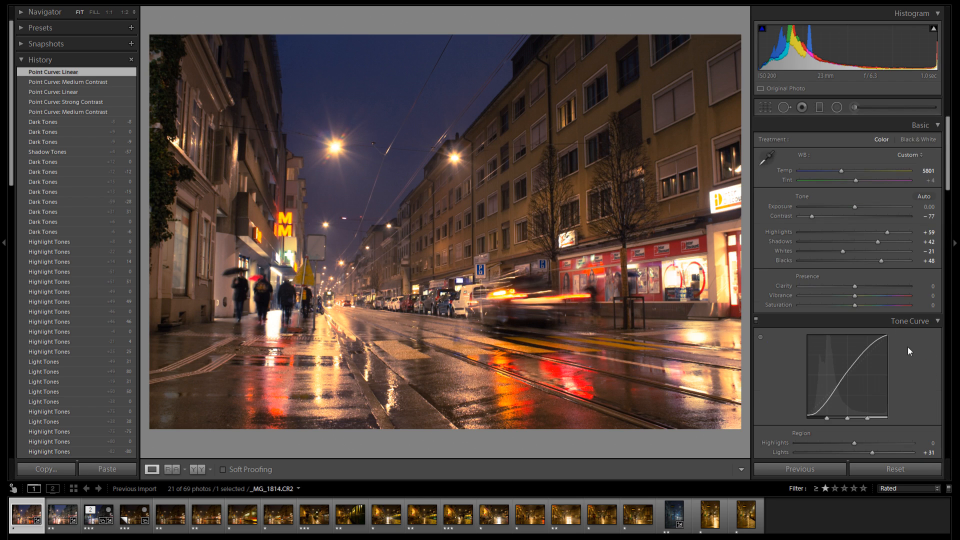
pyautogui.scroll(-2, 908, 346)
pyautogui.scroll(2, 894, 358)
pyautogui.scroll(-2, 880, 385)
pyautogui.scroll(2, 921, 325)
pyautogui.scroll(-6, 949, 189)
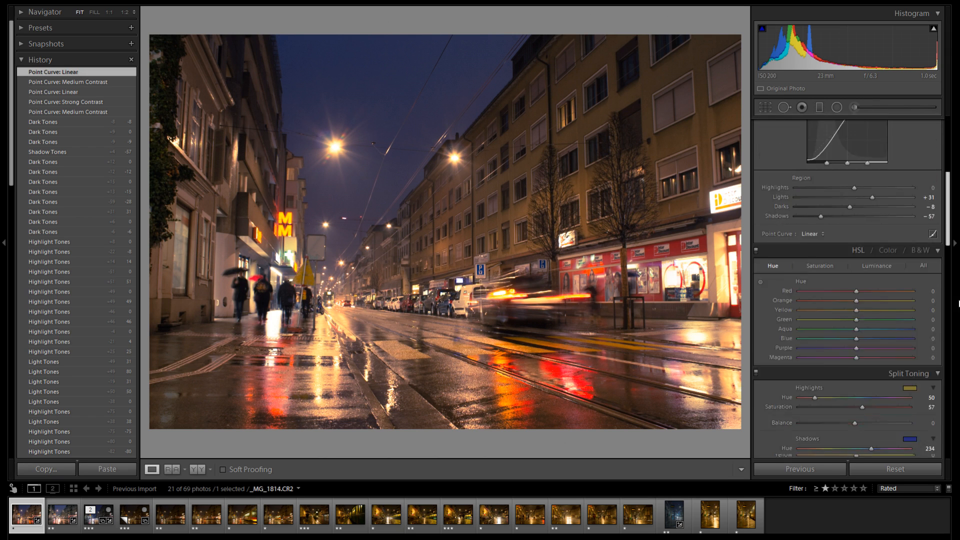
# - Try Clarity at -51, reset it to 0, and inspect the moving car and surrounding street up close
pyautogui.scroll(6, 945, 183)
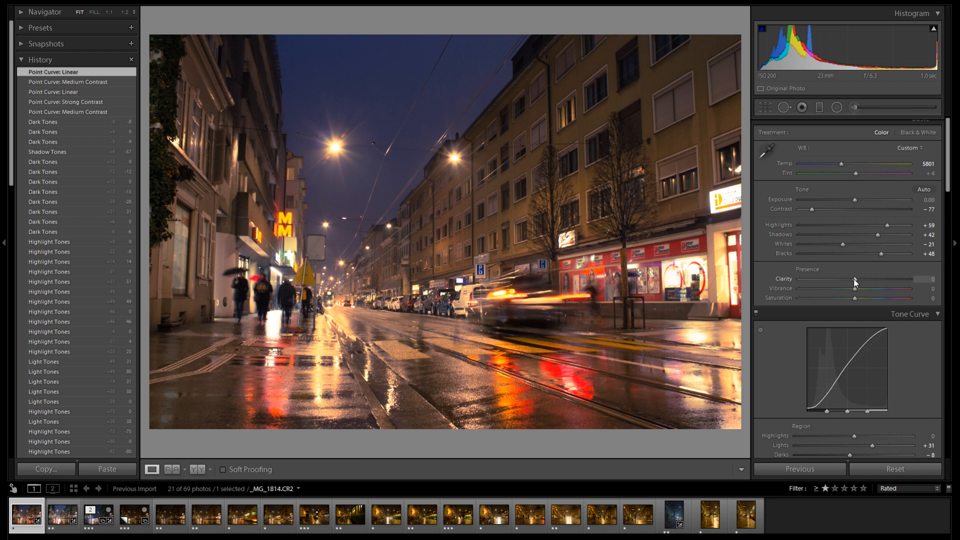
pyautogui.moveTo(855, 283); pyautogui.dragTo(827, 279)
pyautogui.doubleClick(784, 279)
pyautogui.click(489, 325)
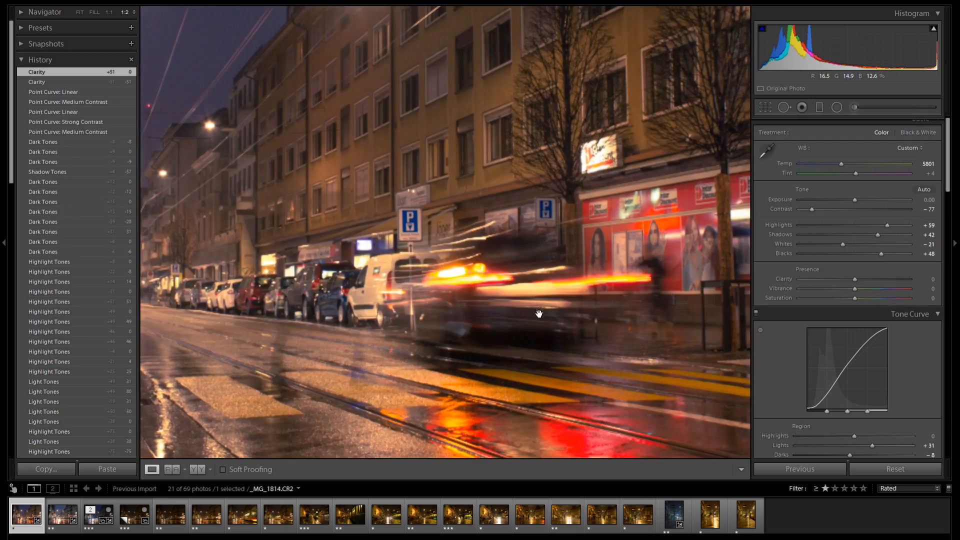
pyautogui.moveTo(185, 416); pyautogui.dragTo(484, 201)
pyautogui.moveTo(580, 234); pyautogui.dragTo(452, 300)
pyautogui.click(438, 183)
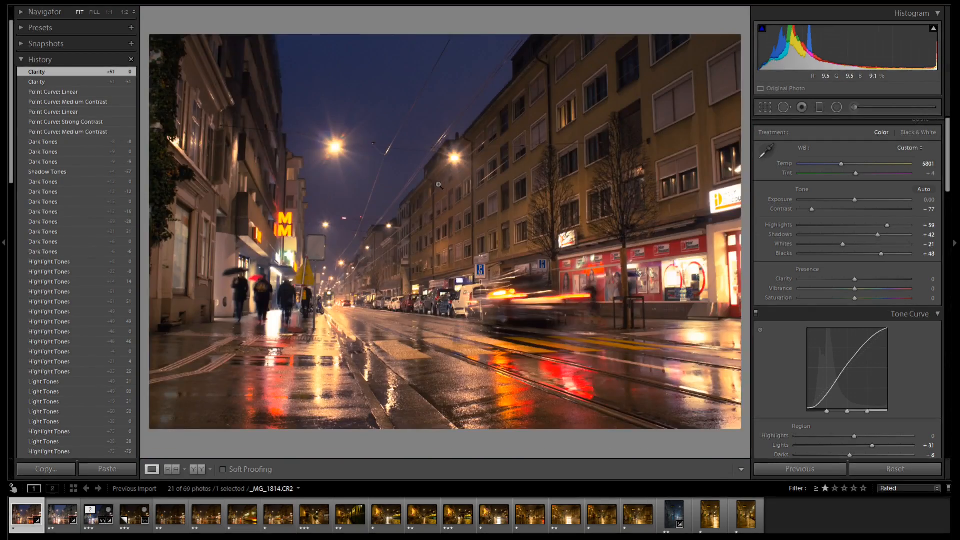
# - Try Clarity at +37, inspect the wet road and pedestrians up close, and reset Clarity to 0
pyautogui.moveTo(880, 283); pyautogui.dragTo(875, 280)
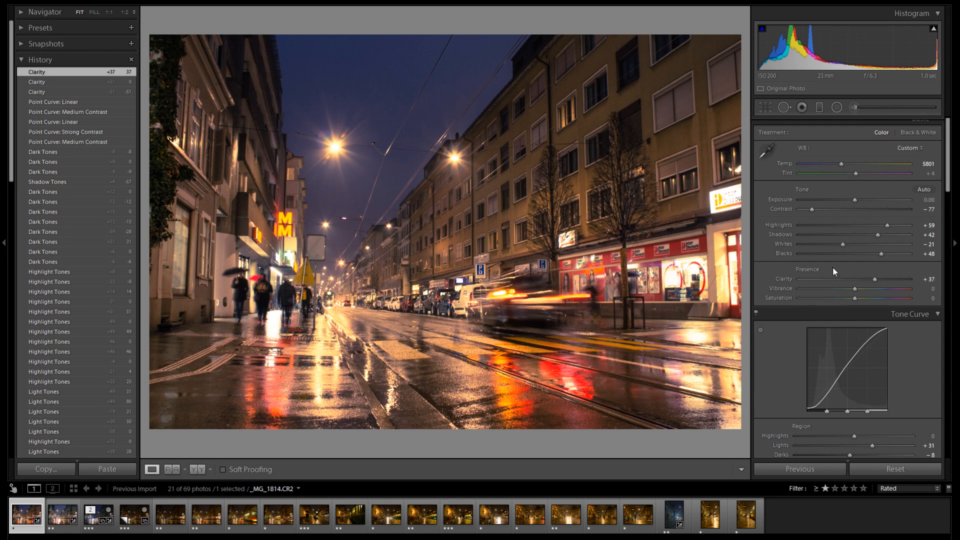
pyautogui.click(432, 362)
pyautogui.moveTo(484, 283); pyautogui.dragTo(527, 296)
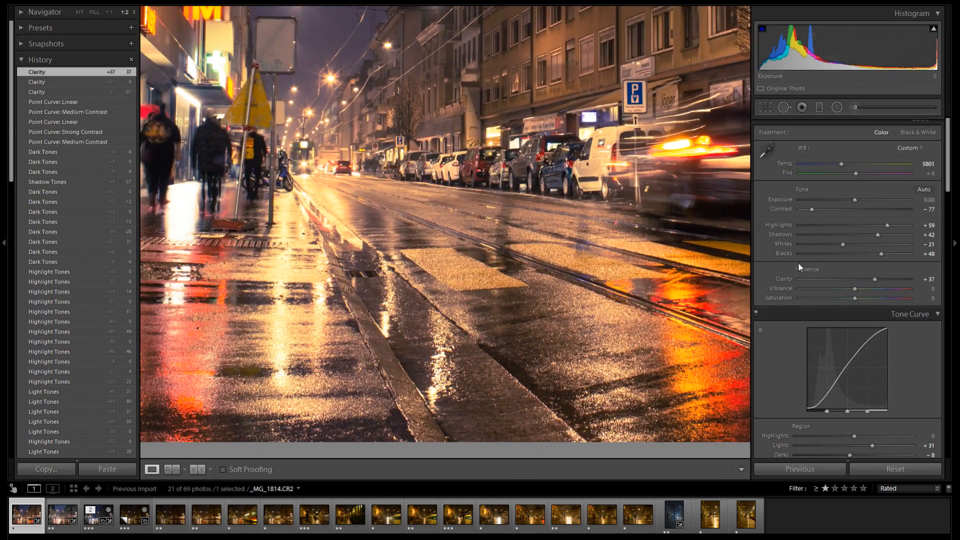
pyautogui.doubleClick(786, 279)
# - Set Clarity to +100 and examine the wet road and tram tracks at 1:1 magnification
pyautogui.moveTo(855, 279); pyautogui.dragTo(959, 286)
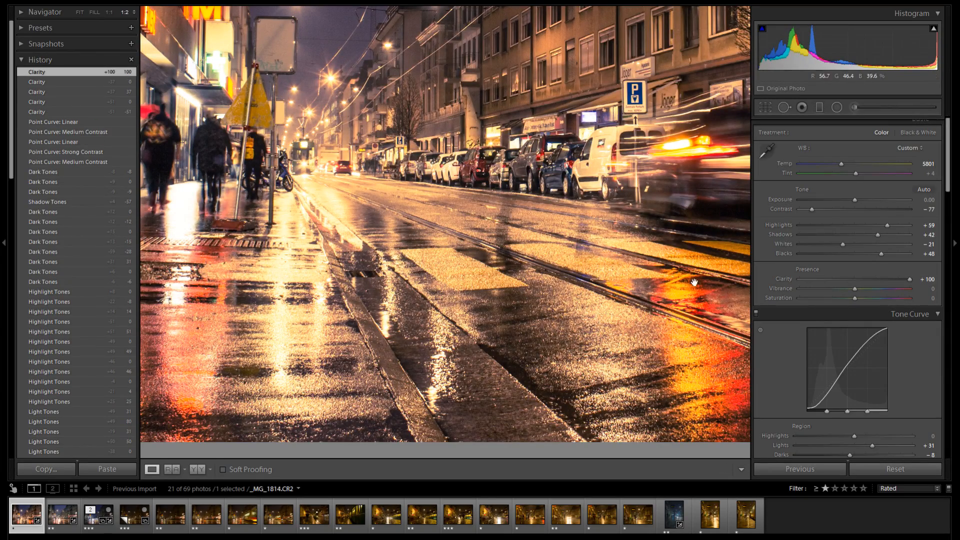
pyautogui.moveTo(532, 290); pyautogui.dragTo(443, 287)
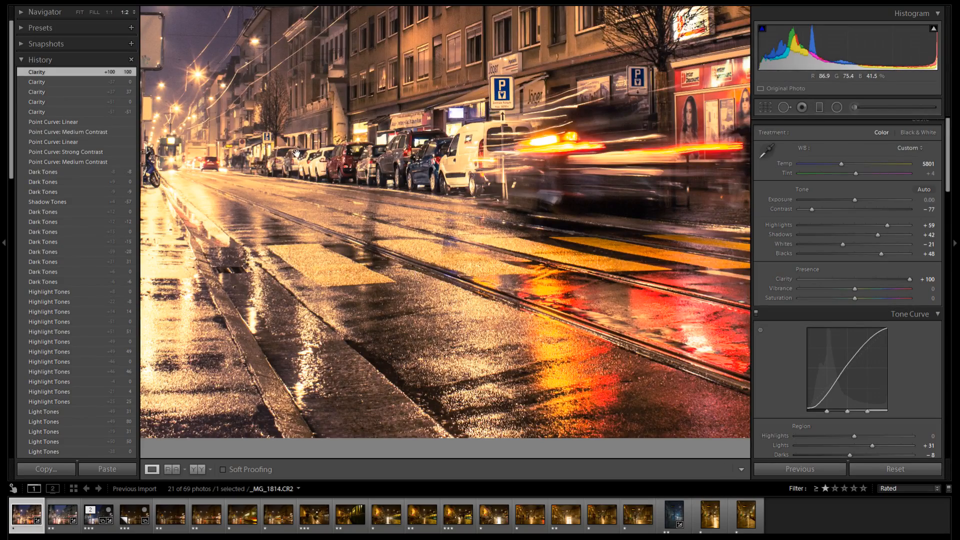
pyautogui.click(107, 12)
pyautogui.moveTo(493, 287); pyautogui.dragTo(535, 178)
pyautogui.moveTo(541, 245); pyautogui.dragTo(473, 224)
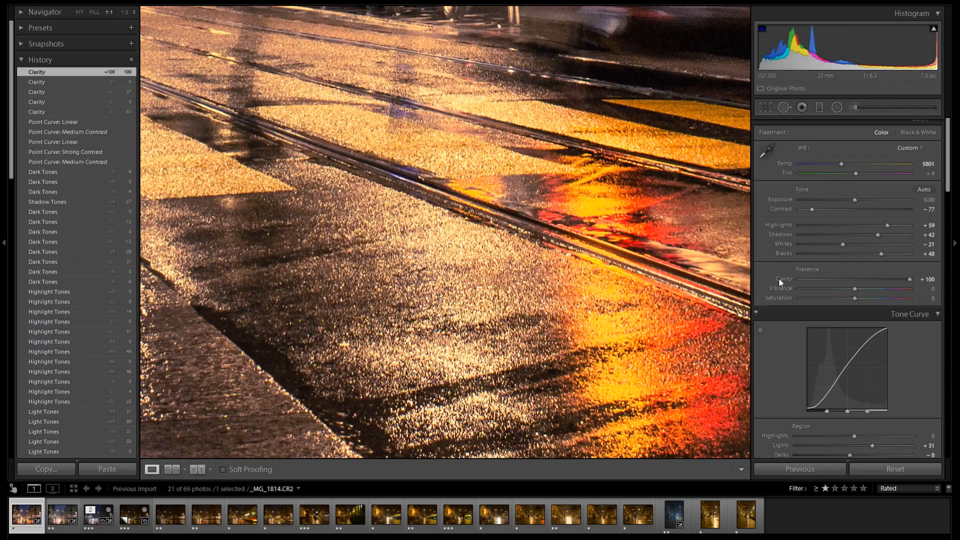
# - Compare Clarity at -52 and +35 on the close-up of the wet road, resetting it to 0 after each
pyautogui.doubleClick(779, 278)
pyautogui.moveTo(844, 279); pyautogui.dragTo(824, 278)
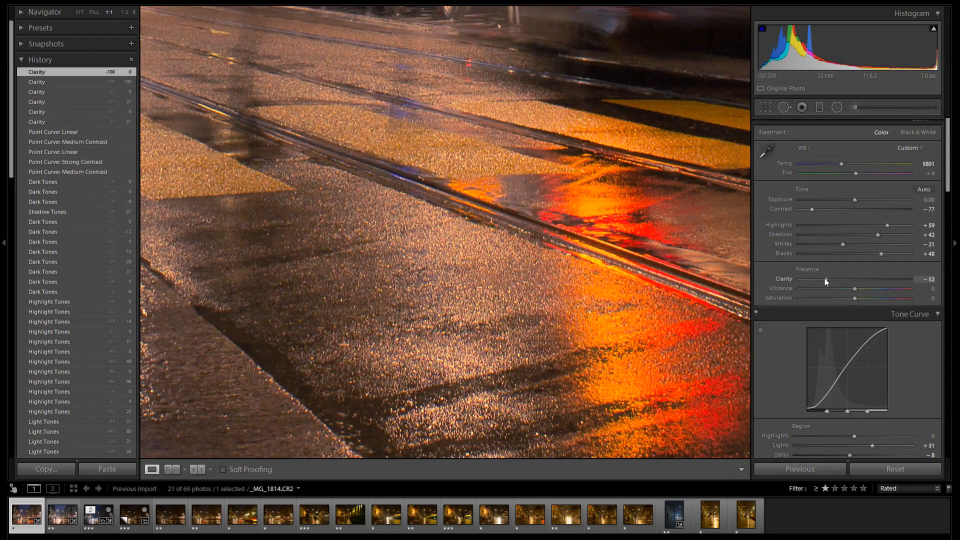
pyautogui.doubleClick(779, 278)
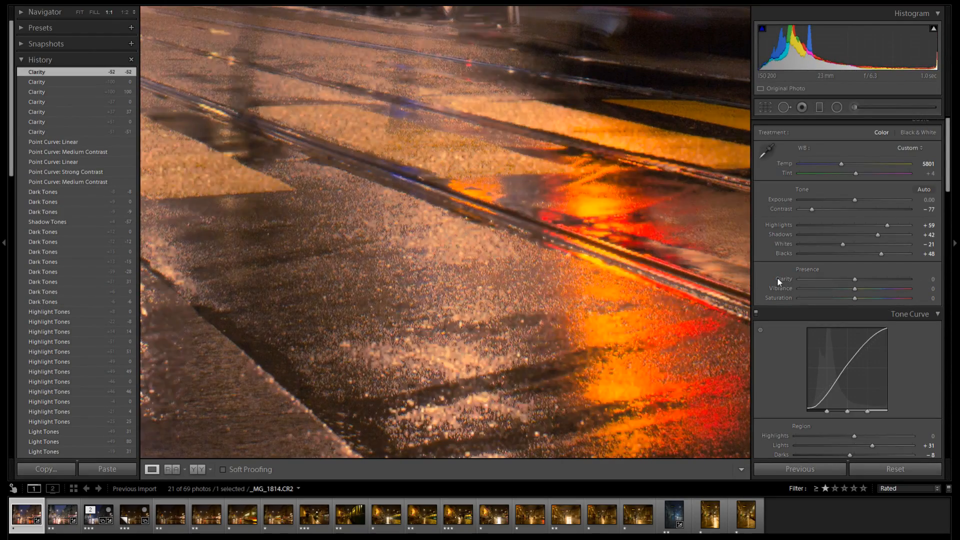
pyautogui.click(874, 279)
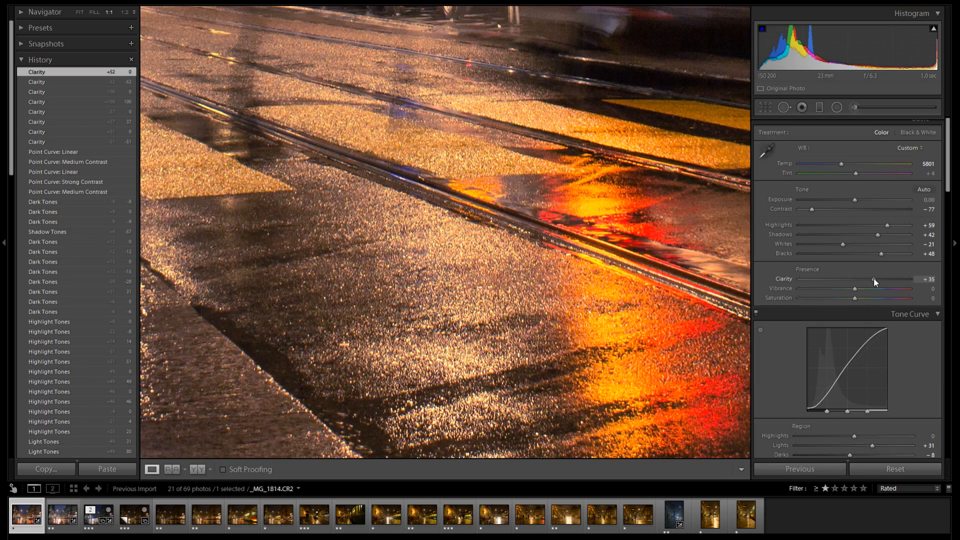
pyautogui.doubleClick(781, 278)
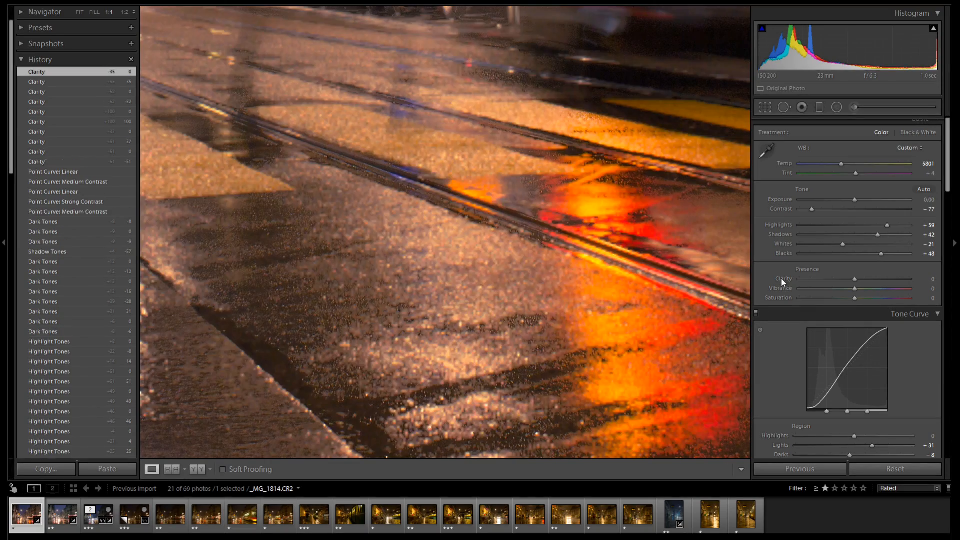
# - Compare Clarity at -37 and +100 on the close-up of the tram tracks, and reset it to 0
pyautogui.click(834, 279)
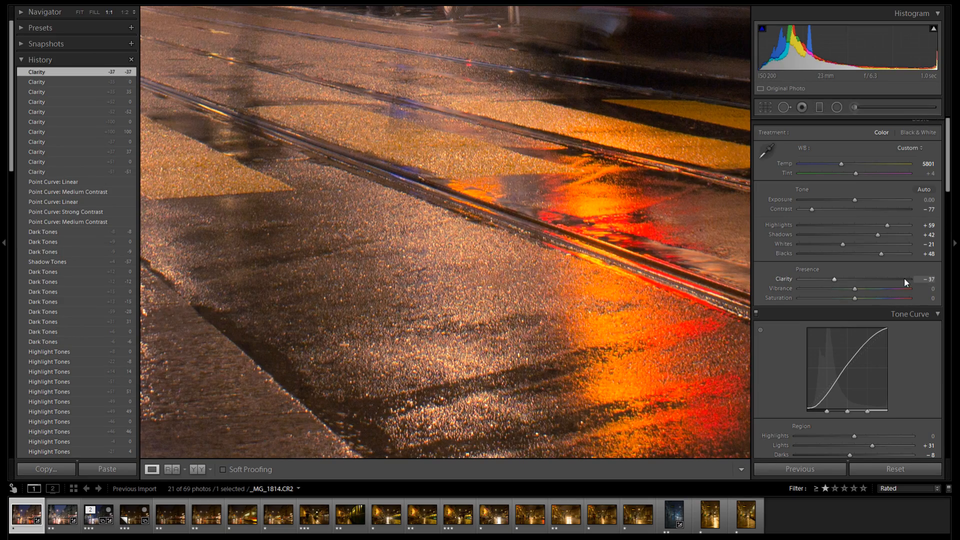
pyautogui.moveTo(904, 279); pyautogui.dragTo(916, 279)
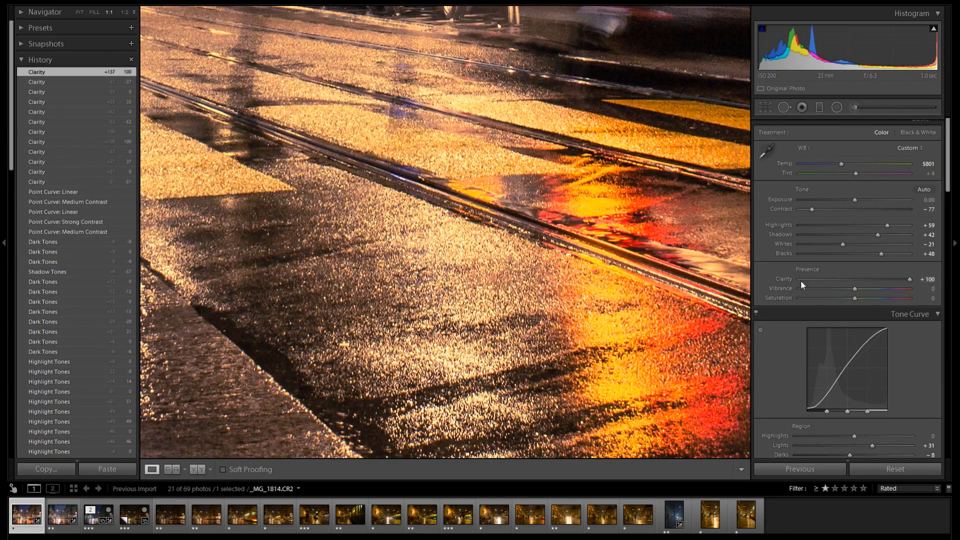
pyautogui.doubleClick(789, 278)
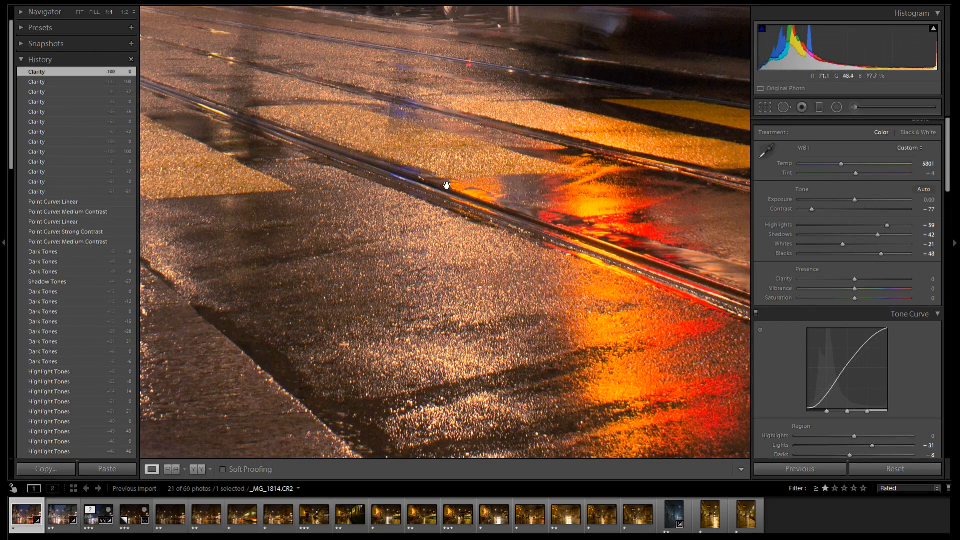
# - Inspect the tram tracks, kerb and wet pavement reflections at 1:1, and return to the full photo
pyautogui.moveTo(446, 186); pyautogui.dragTo(479, 231)
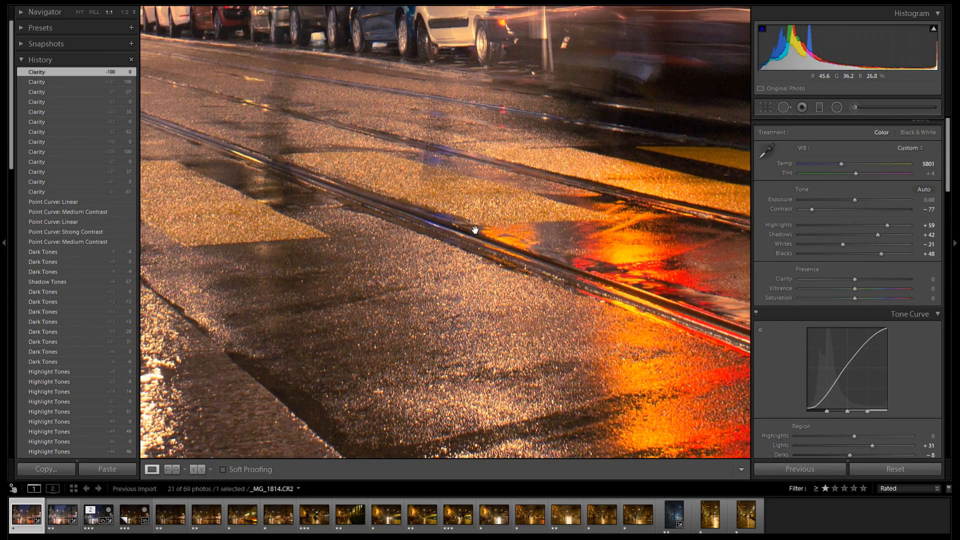
pyautogui.click(465, 230)
pyautogui.click(285, 360)
pyautogui.moveTo(285, 360); pyautogui.dragTo(423, 269)
pyautogui.moveTo(481, 370); pyautogui.dragTo(308, 293)
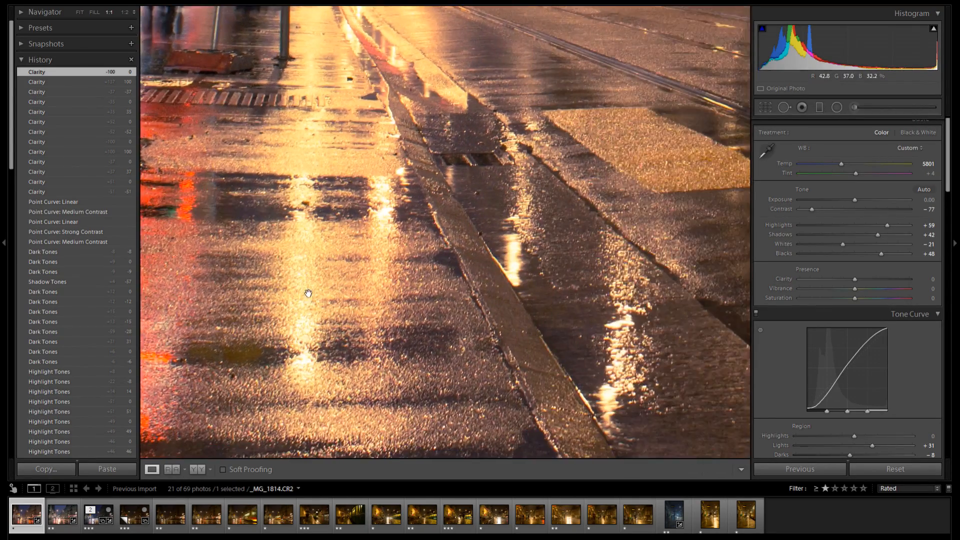
pyautogui.click(562, 262)
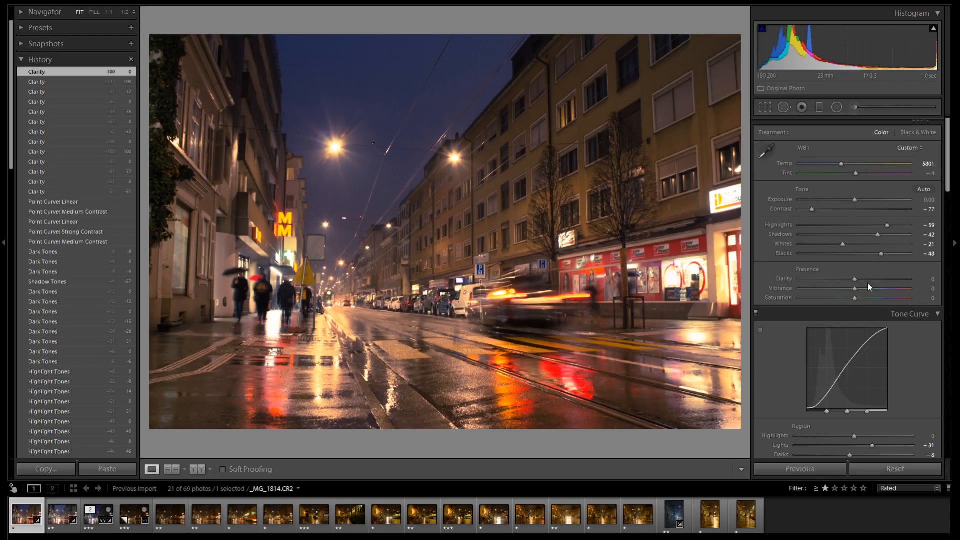
# - Try Clarity at +17, reset it to 0, and hide the presets and history panels to enlarge the photo
pyautogui.moveTo(857, 280); pyautogui.dragTo(889, 277)
pyautogui.doubleClick(790, 277)
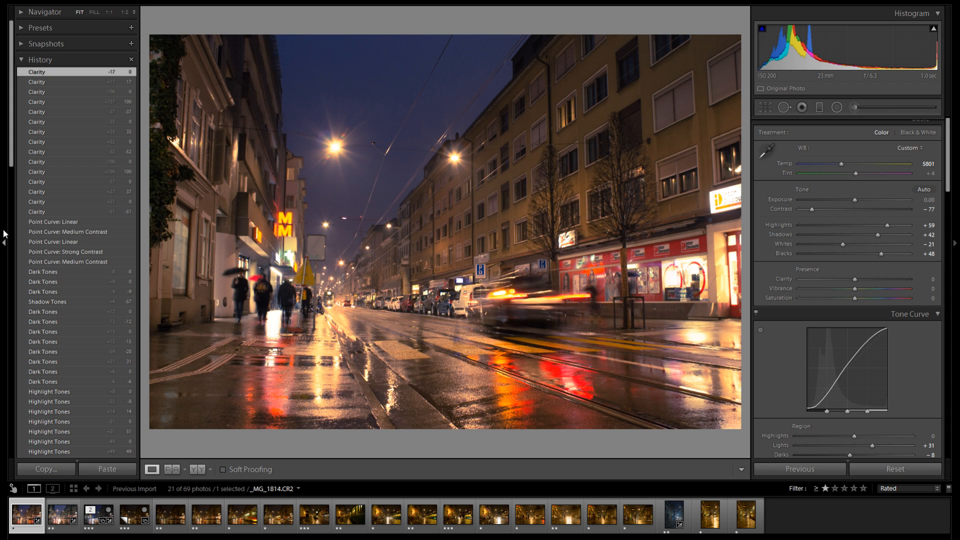
pyautogui.press('F7')
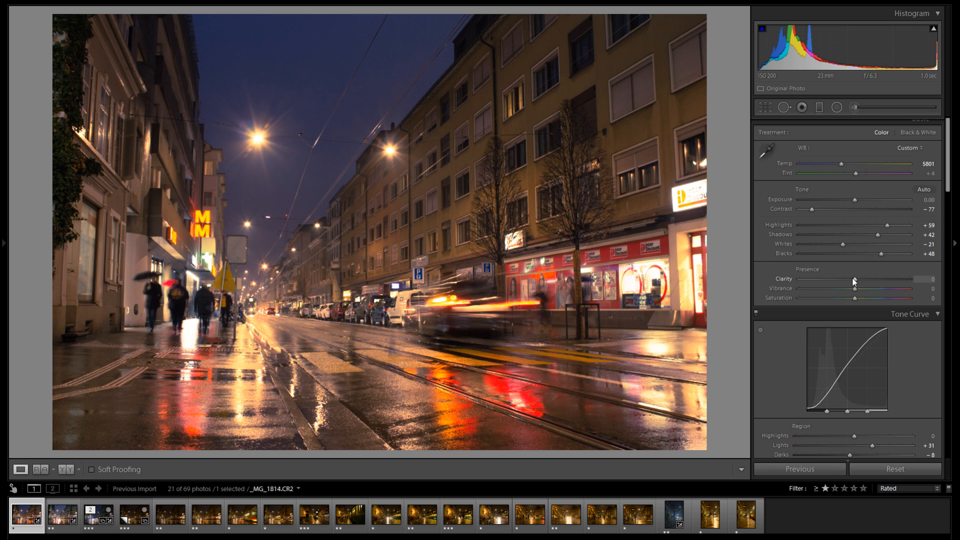
# - Try Clarity at +36 and +100, inspect the pedestrians and wet pavement up close, and reset Clarity to 0
pyautogui.moveTo(855, 279); pyautogui.dragTo(874, 280)
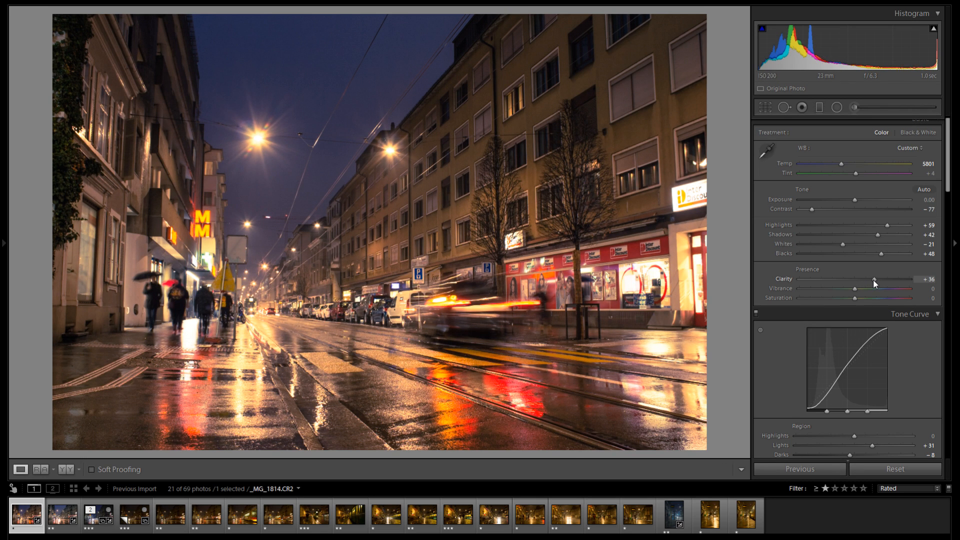
pyautogui.moveTo(874, 281); pyautogui.dragTo(959, 279)
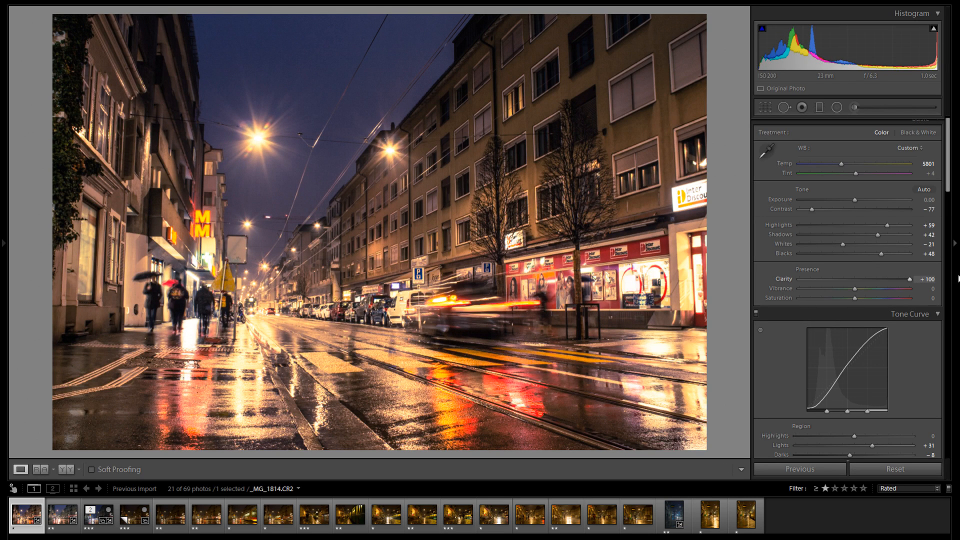
pyautogui.click(244, 333)
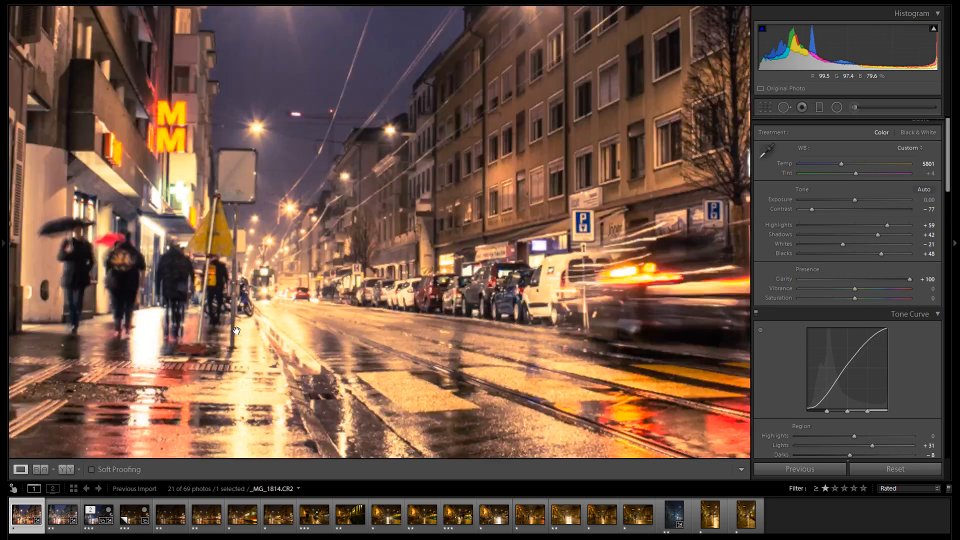
pyautogui.click(327, 317)
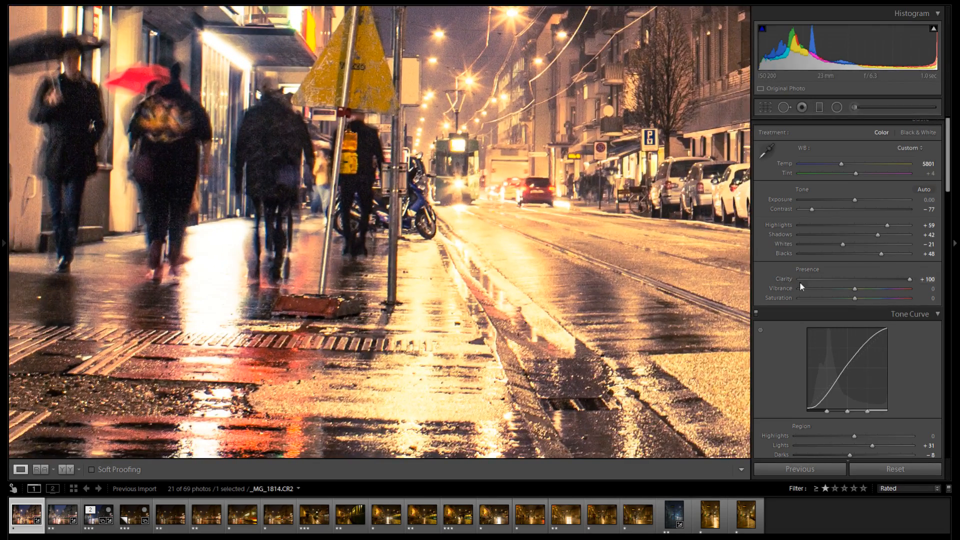
pyautogui.doubleClick(779, 279)
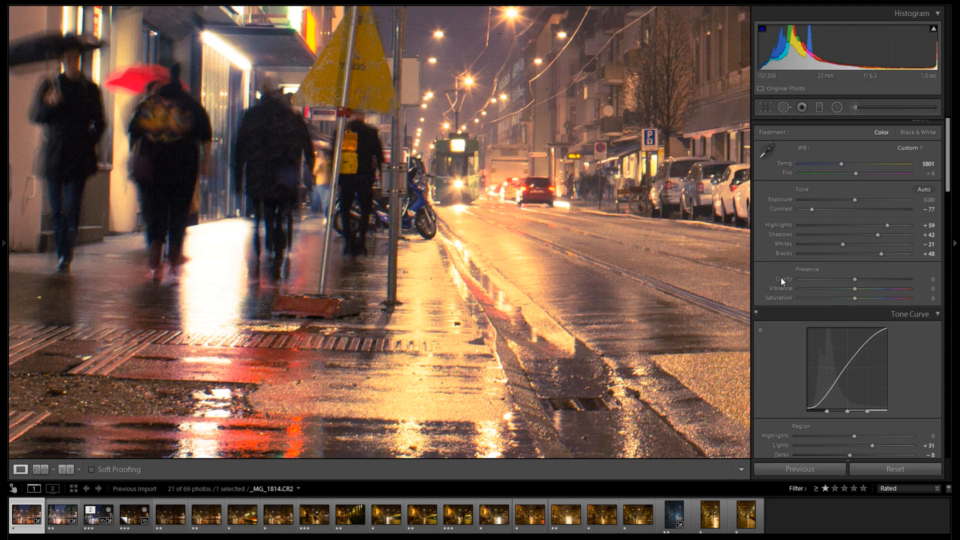
# - Try Clarity at +100 on the pedestrians, view the effect on the full photo, and reset Clarity to 0
pyautogui.moveTo(861, 280); pyautogui.dragTo(911, 279)
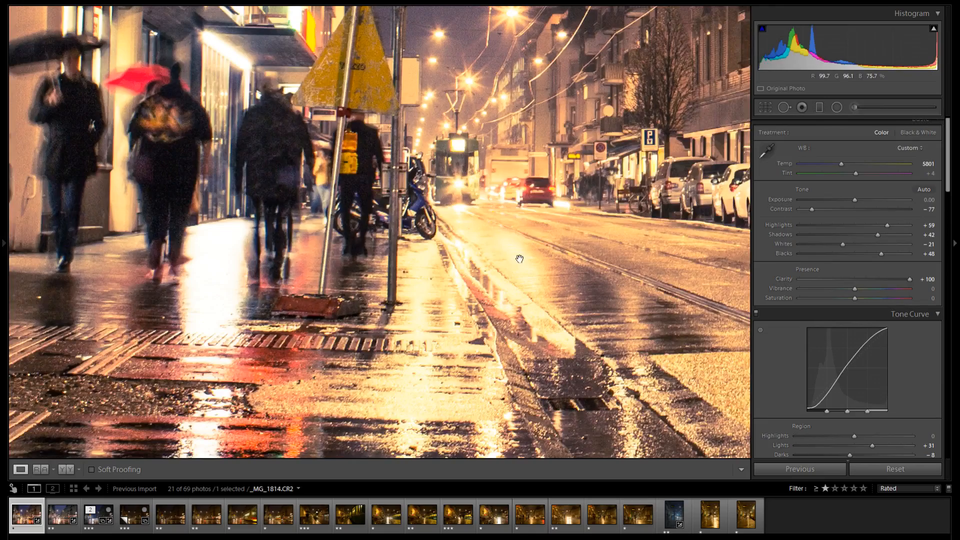
pyautogui.click(520, 261)
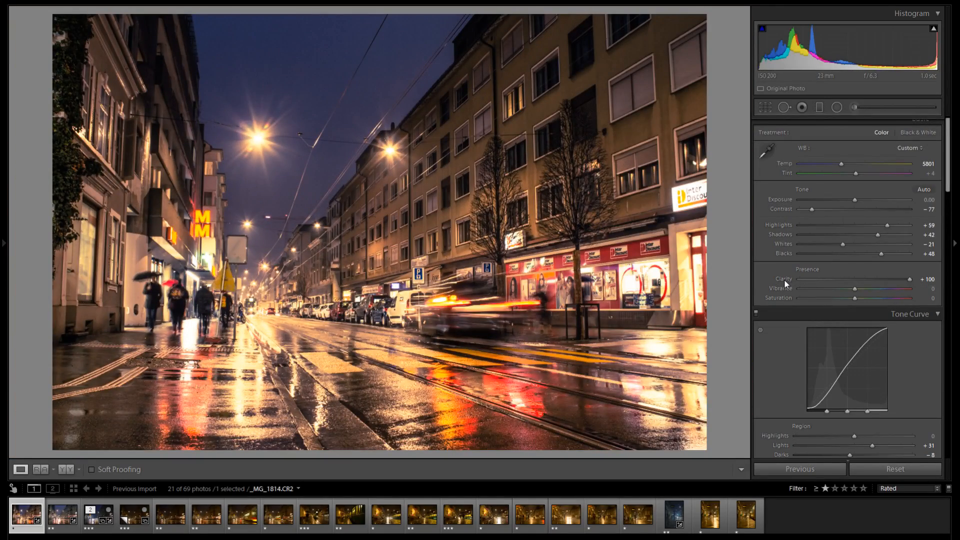
pyautogui.doubleClick(784, 280)
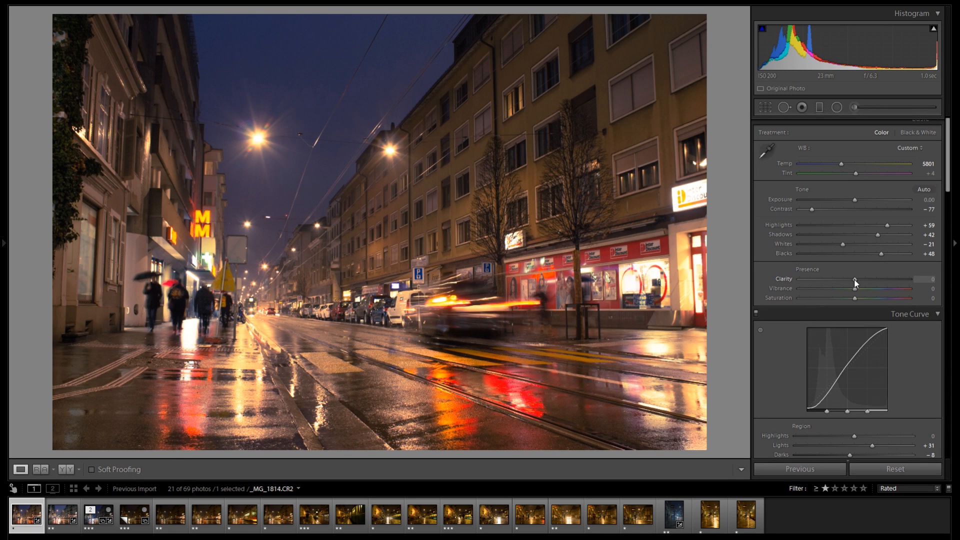
# - Try Clarity at +100, inspect the pedestrians and the road by the shopfront up close, reset Clarity to 0, and return to the full photo
pyautogui.moveTo(854, 280); pyautogui.dragTo(911, 279)
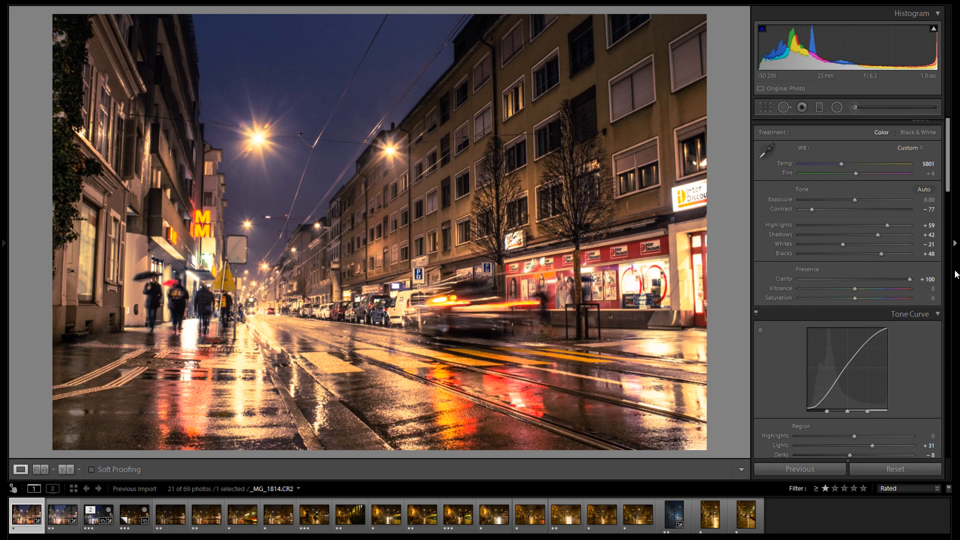
pyautogui.click(226, 326)
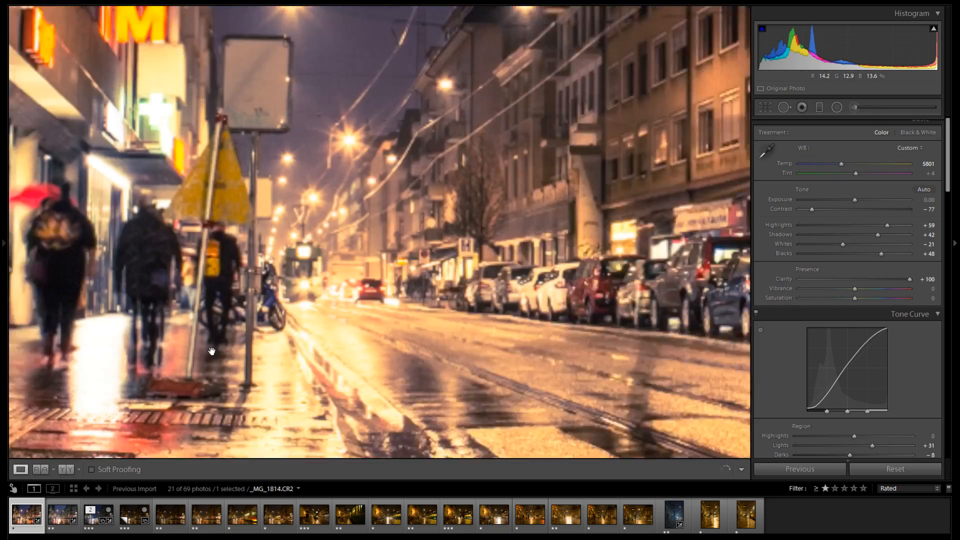
pyautogui.moveTo(227, 325); pyautogui.dragTo(359, 304)
pyautogui.click(647, 265)
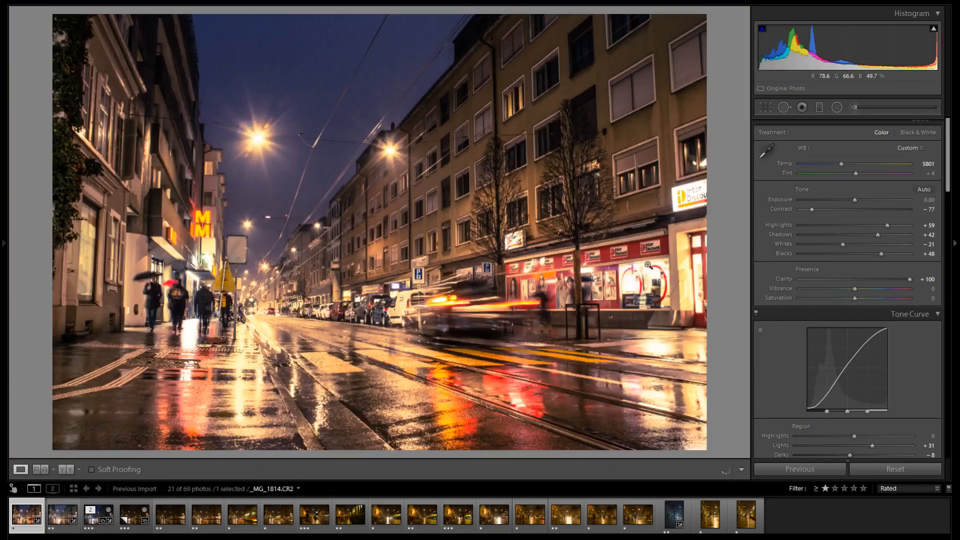
pyautogui.click(674, 401)
pyautogui.moveTo(673, 400); pyautogui.dragTo(630, 363)
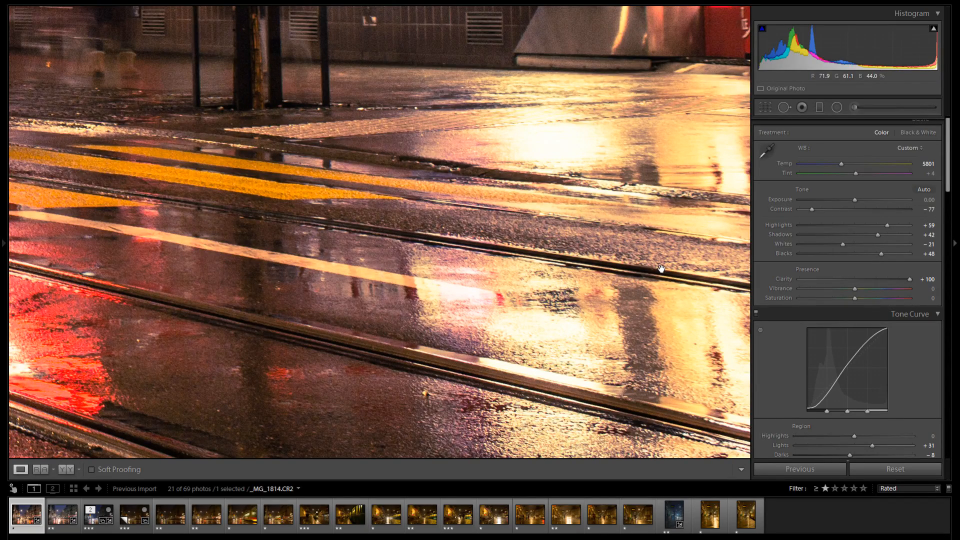
pyautogui.doubleClick(852, 278)
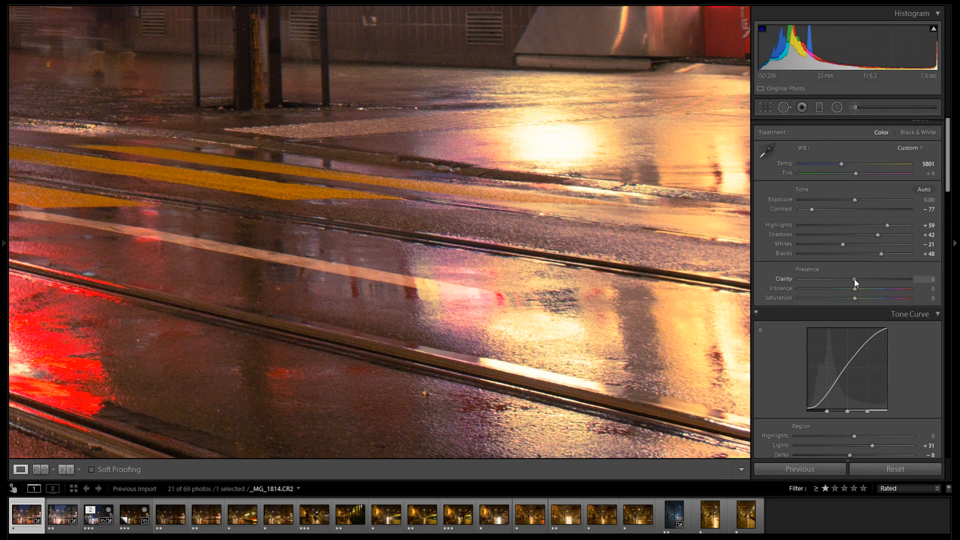
pyautogui.click(586, 258)
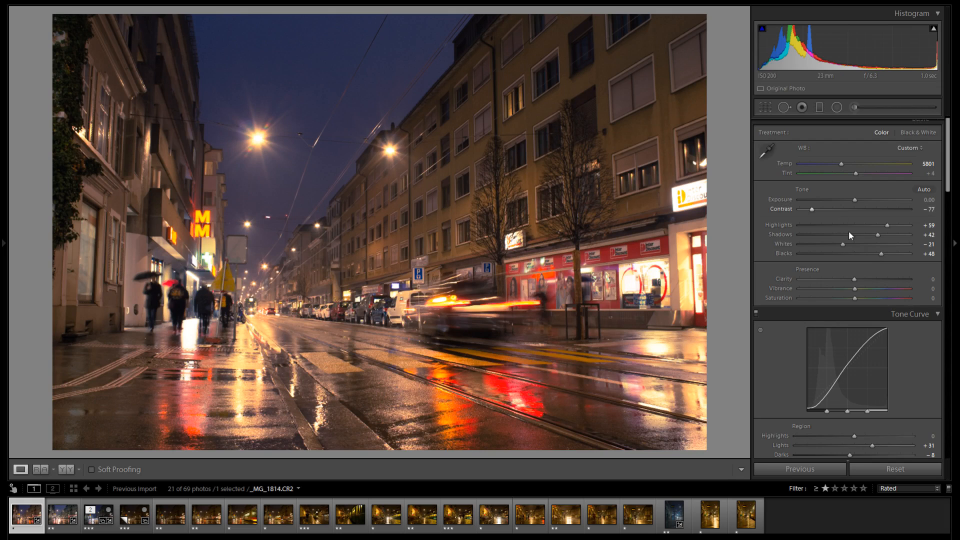
# - Compare Clarity at +100, -100, -22 and +57 on the full photo
pyautogui.moveTo(856, 278); pyautogui.dragTo(943, 279)
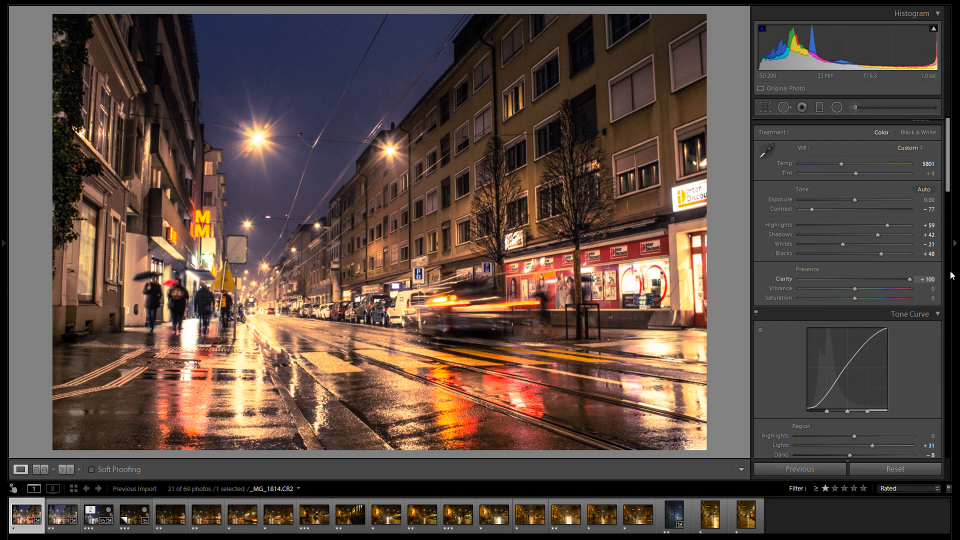
pyautogui.doubleClick(787, 278)
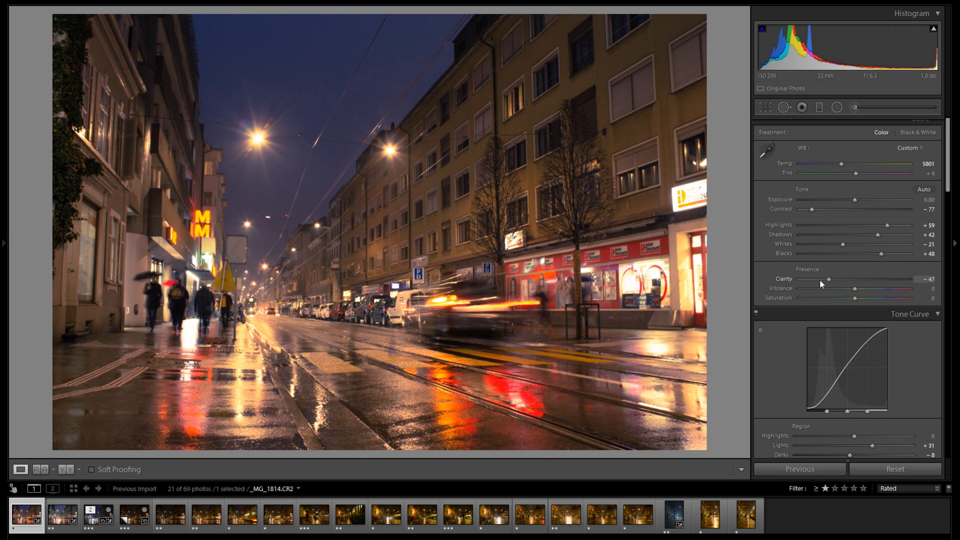
pyautogui.moveTo(821, 281); pyautogui.dragTo(759, 281)
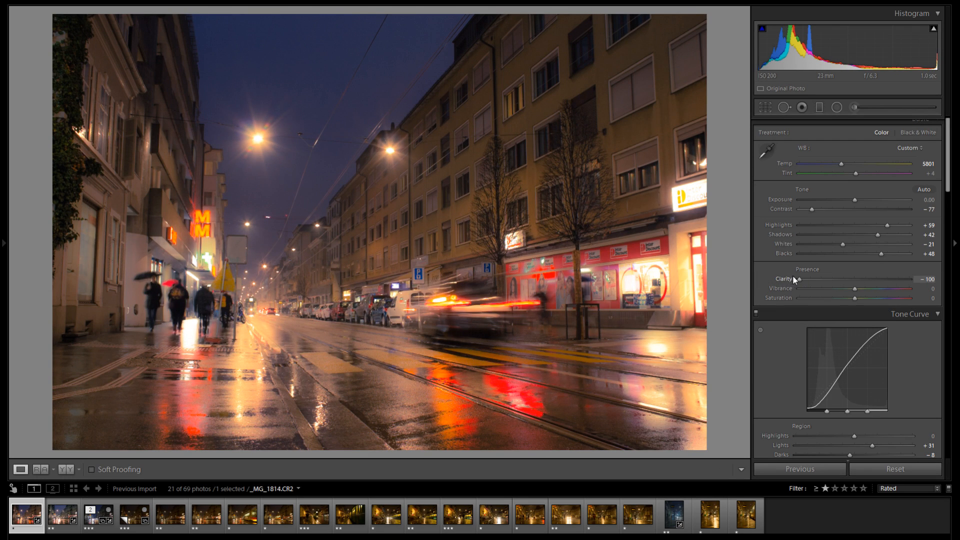
pyautogui.moveTo(802, 277); pyautogui.dragTo(848, 277)
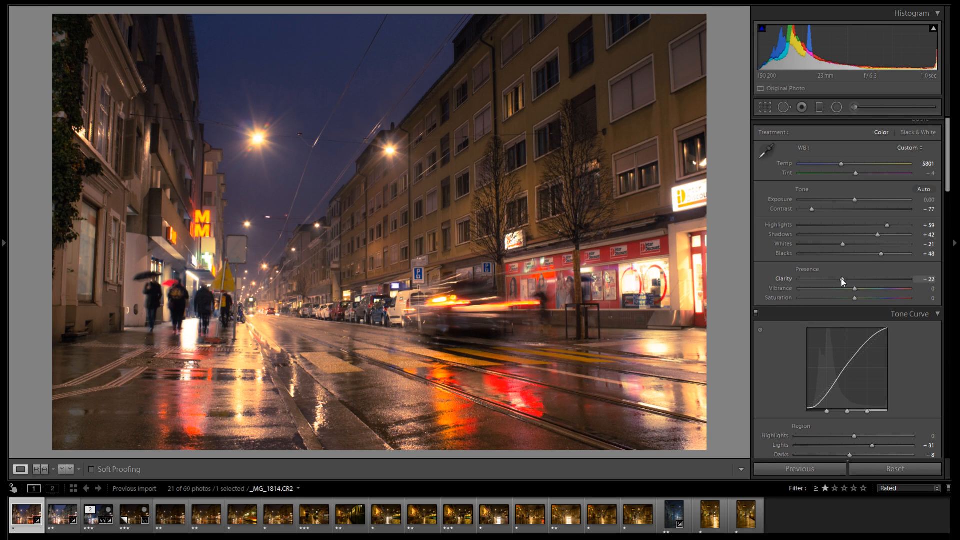
pyautogui.moveTo(841, 278); pyautogui.dragTo(887, 277)
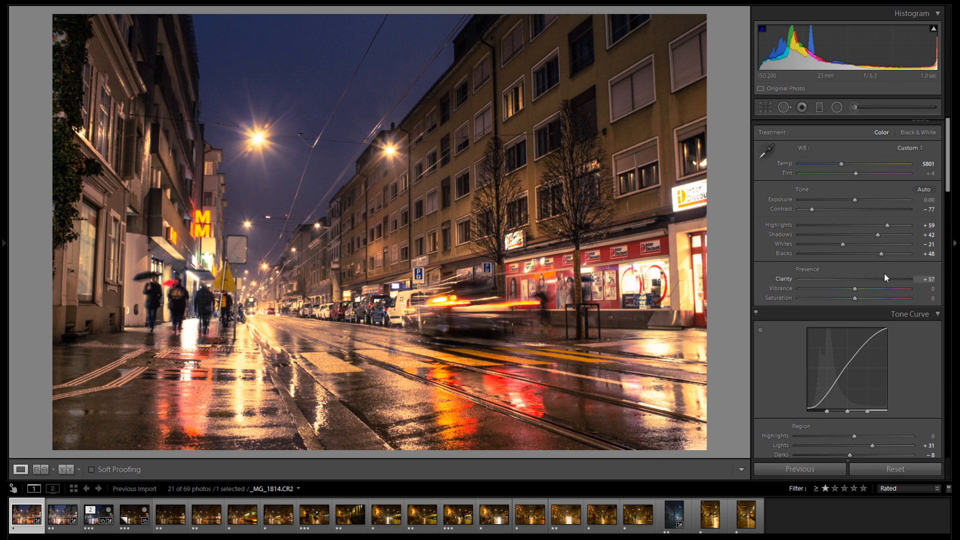
pyautogui.moveTo(882, 277); pyautogui.dragTo(881, 278)
# - Fine-tune the global Clarity to a mild negative value, trying -23 and -10
pyautogui.moveTo(876, 280); pyautogui.dragTo(842, 280)
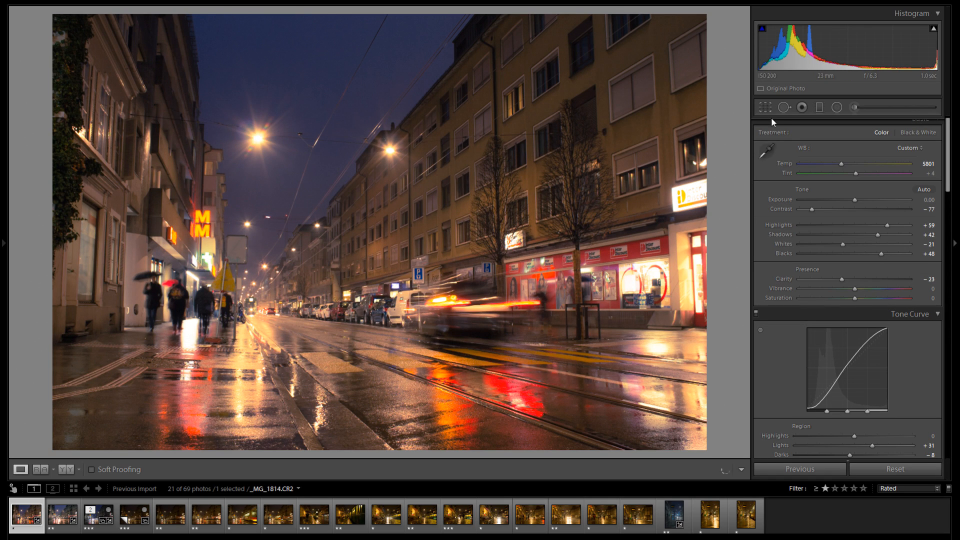
pyautogui.click(853, 280)
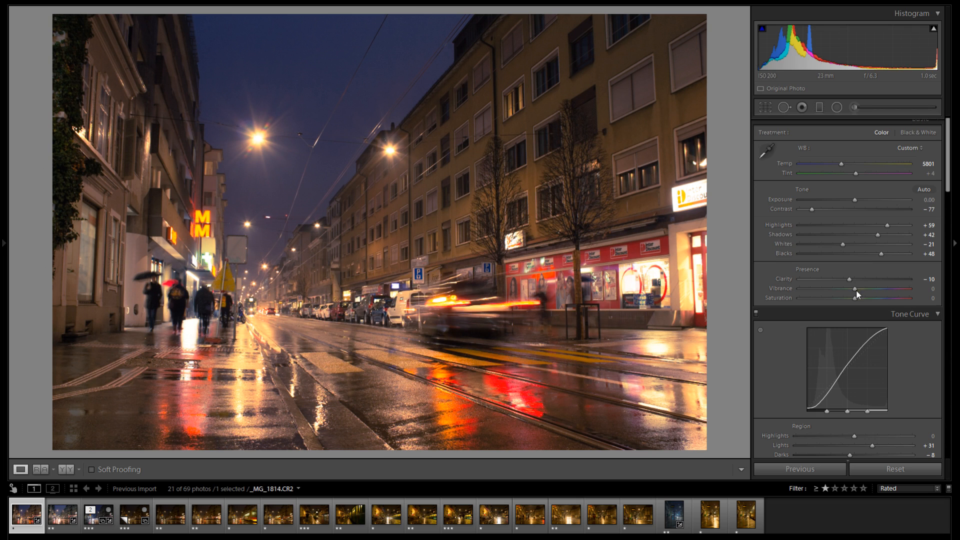
pyautogui.moveTo(851, 281); pyautogui.dragTo(840, 282)
# - Activate the Adjustment Brush with Exposure at 0.00 and Clarity at 34, and set the edit pins to never show
pyautogui.click(857, 104)
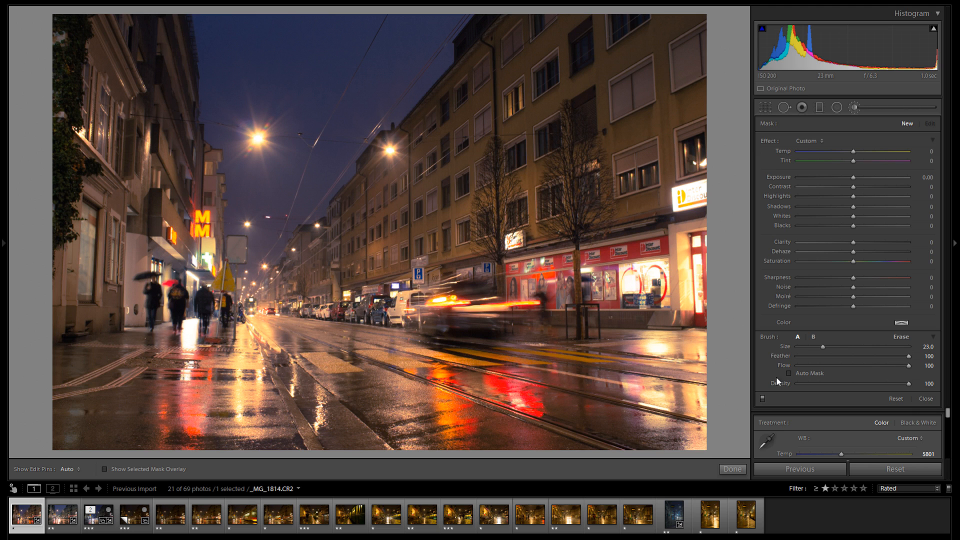
pyautogui.scroll(-2, 791, 374)
pyautogui.moveTo(853, 177); pyautogui.dragTo(855, 178)
pyautogui.doubleClick(789, 176)
pyautogui.moveTo(853, 242); pyautogui.dragTo(873, 242)
pyautogui.scroll(3, 613, 373)
pyautogui.press('h')
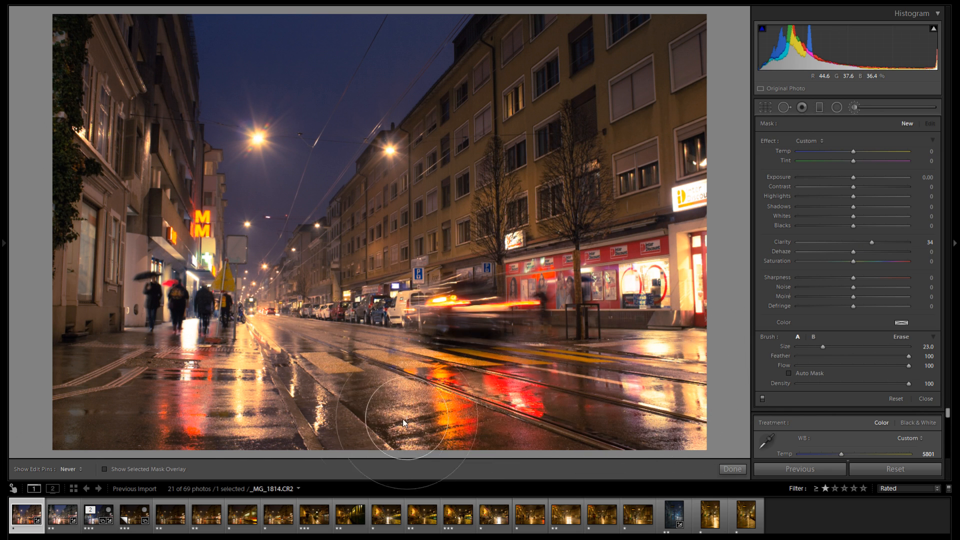
# - Paint the brush mask over the wet road and the facade behind the pedestrians, setting the mask's Clarity to 52
pyautogui.click(234, 386)
pyautogui.press('h')
pyautogui.moveTo(887, 243)
pyautogui.mouseDown()
pyautogui.moveTo(957, 239)
pyautogui.moveTo(872, 242)
pyautogui.moveTo(915, 238)
pyautogui.moveTo(884, 245)
pyautogui.mouseUp()
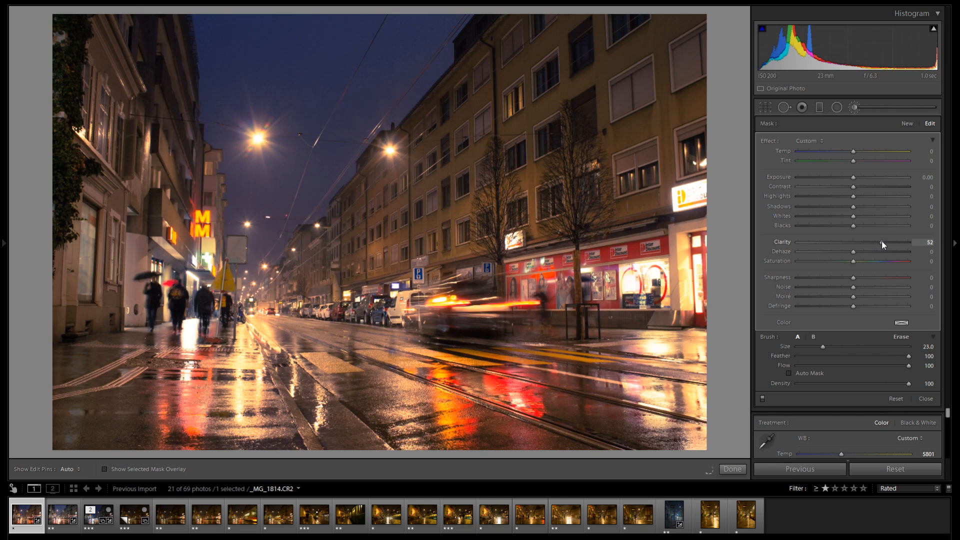
pyautogui.press('o')
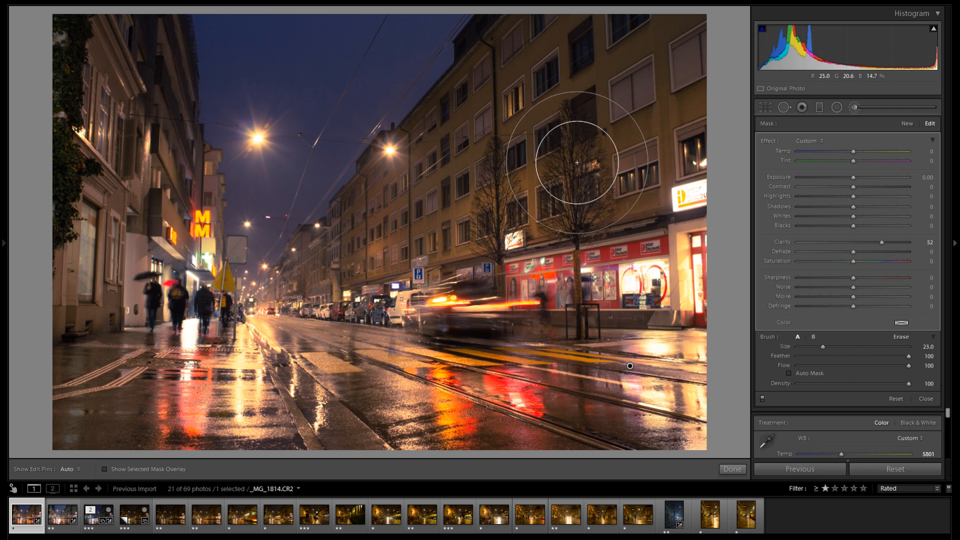
pyautogui.moveTo(129, 183); pyautogui.dragTo(180, 204)
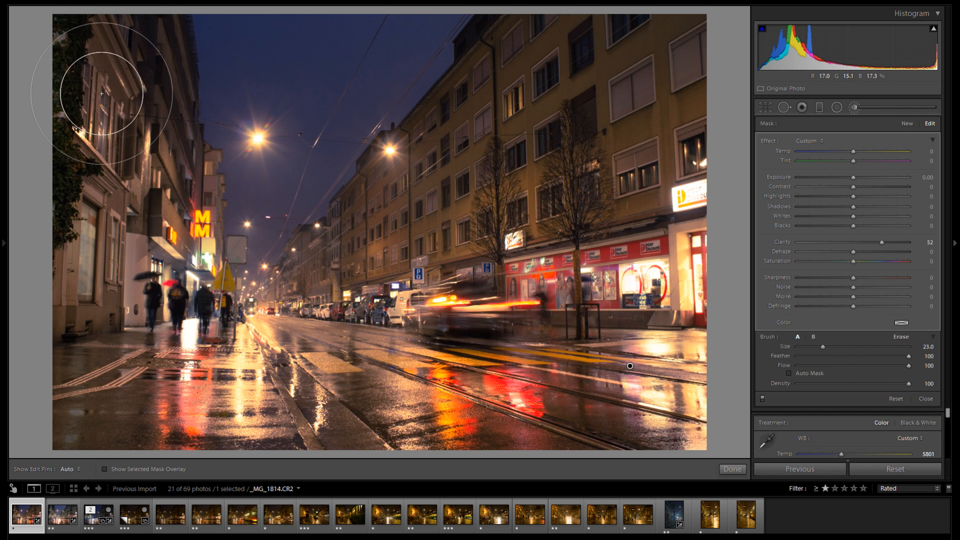
# - With the mask overlay shown, erase the mask around the far end of the street and the blurred car, and set its Clarity to 40
pyautogui.press('o')
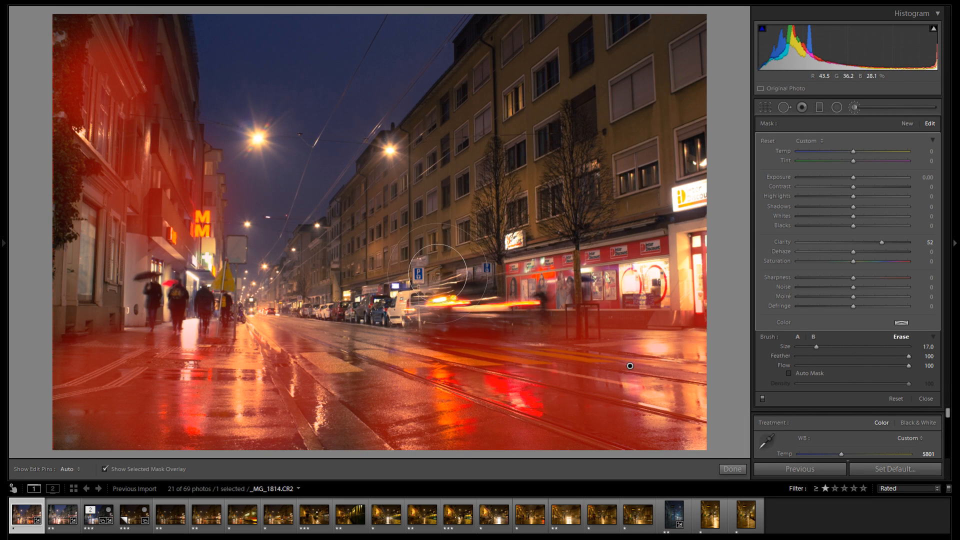
pyautogui.press('alt')
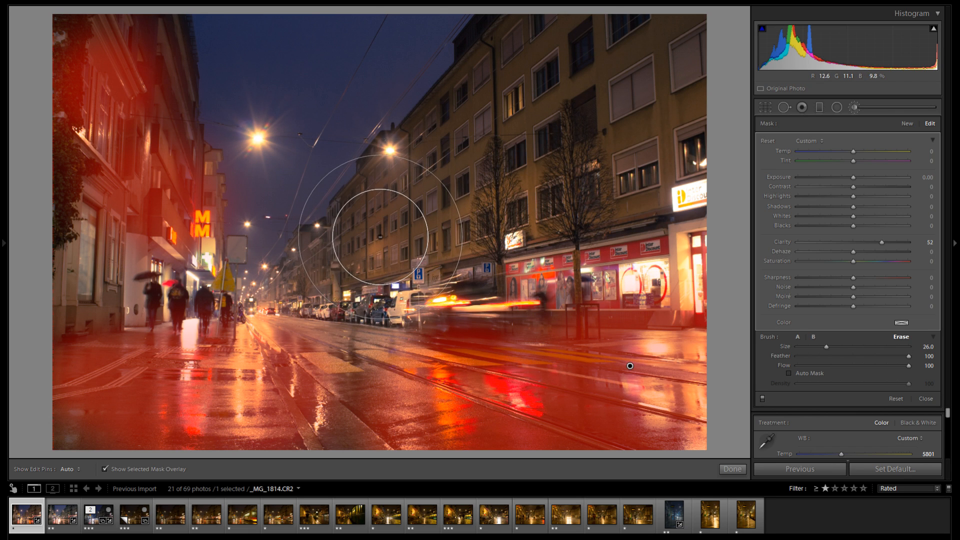
pyautogui.press('h')
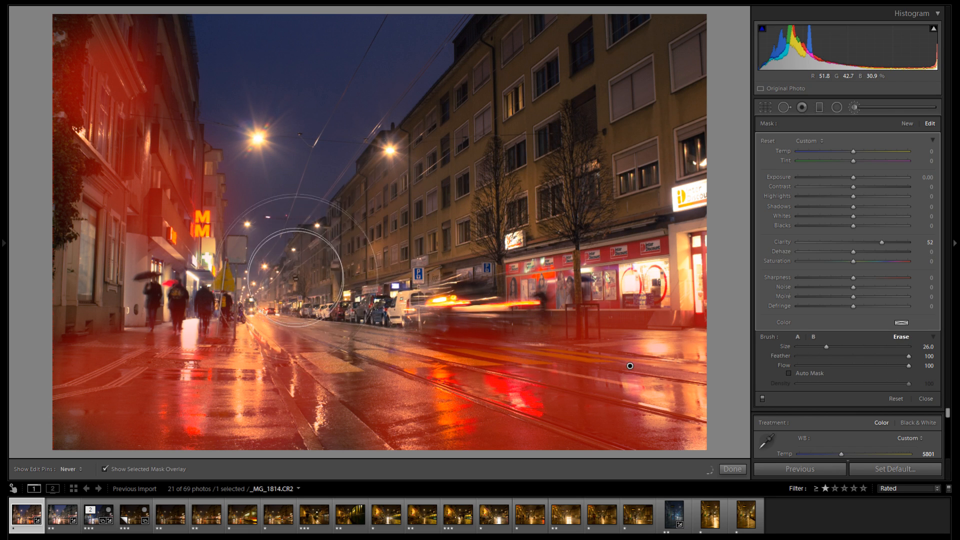
pyautogui.moveTo(270, 291)
pyautogui.mouseDown()
pyautogui.moveTo(222, 318)
pyautogui.moveTo(190, 306)
pyautogui.moveTo(330, 317)
pyautogui.mouseUp()
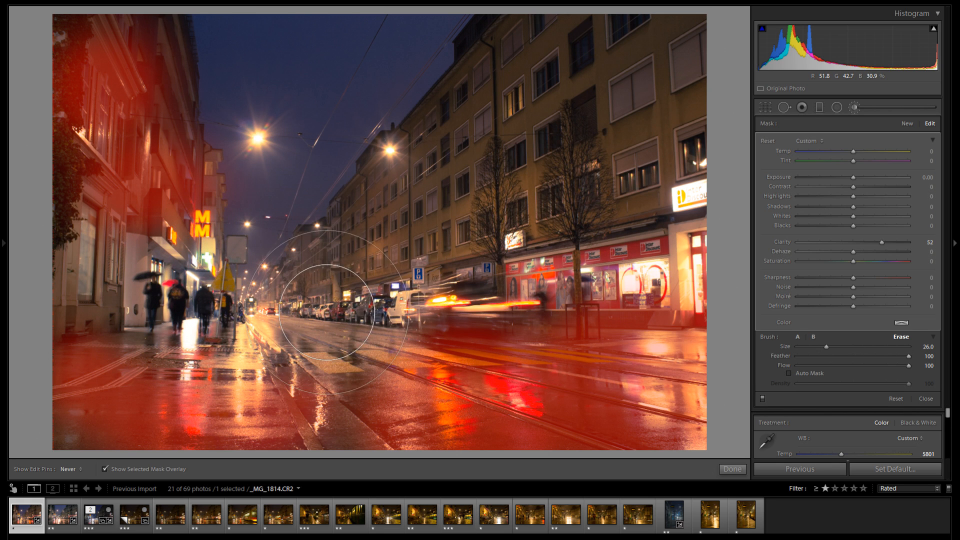
pyautogui.press('h')
pyautogui.moveTo(444, 296)
pyautogui.mouseDown()
pyautogui.moveTo(515, 300)
pyautogui.moveTo(547, 290)
pyautogui.mouseUp()
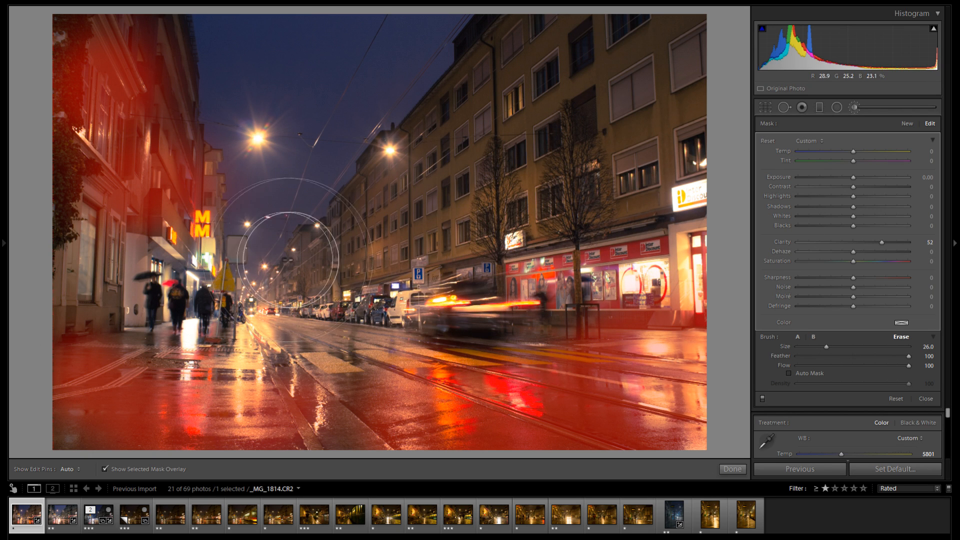
pyautogui.press('h')
pyautogui.press('h')
pyautogui.press('o')
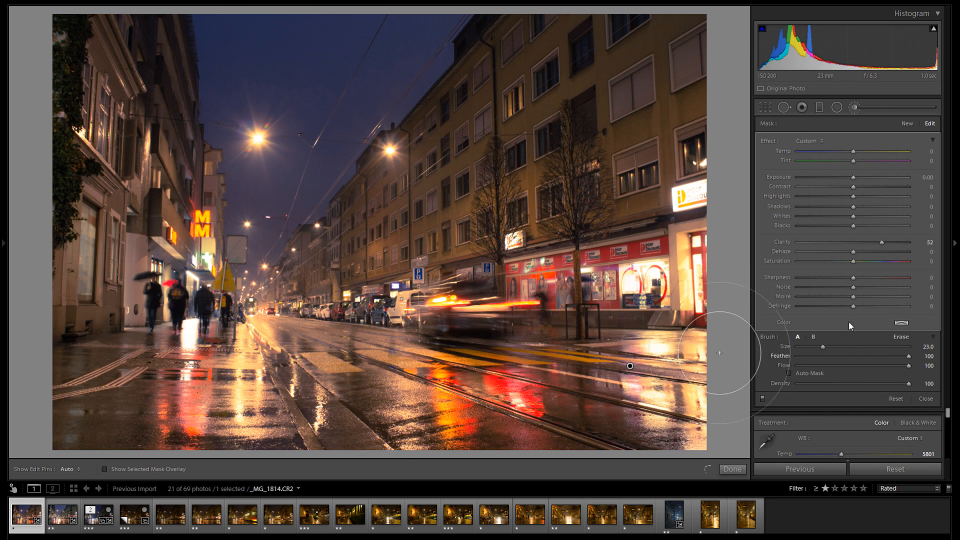
pyautogui.doubleClick(782, 242)
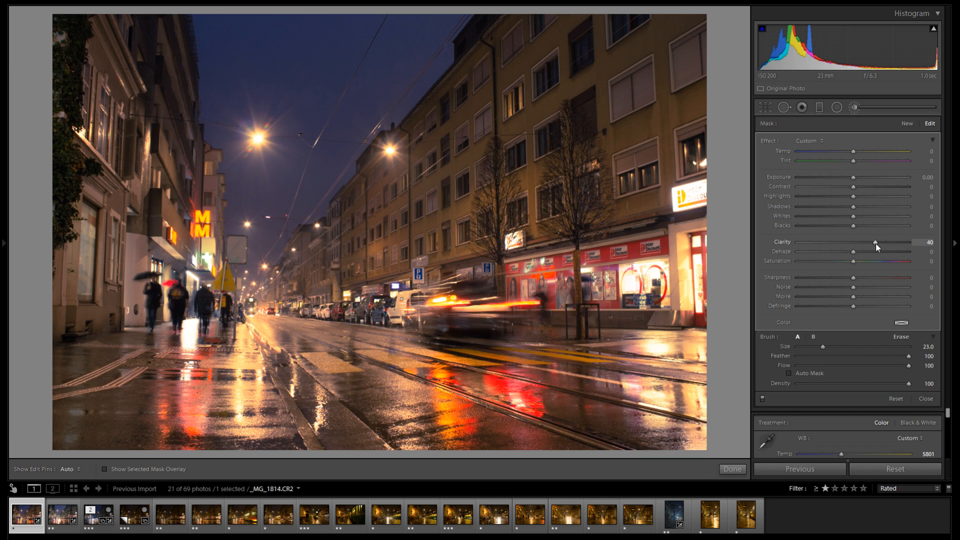
# - Create a second brush mask with Clarity at 48 and paint it over the wet road and the reflections
pyautogui.click(905, 124)
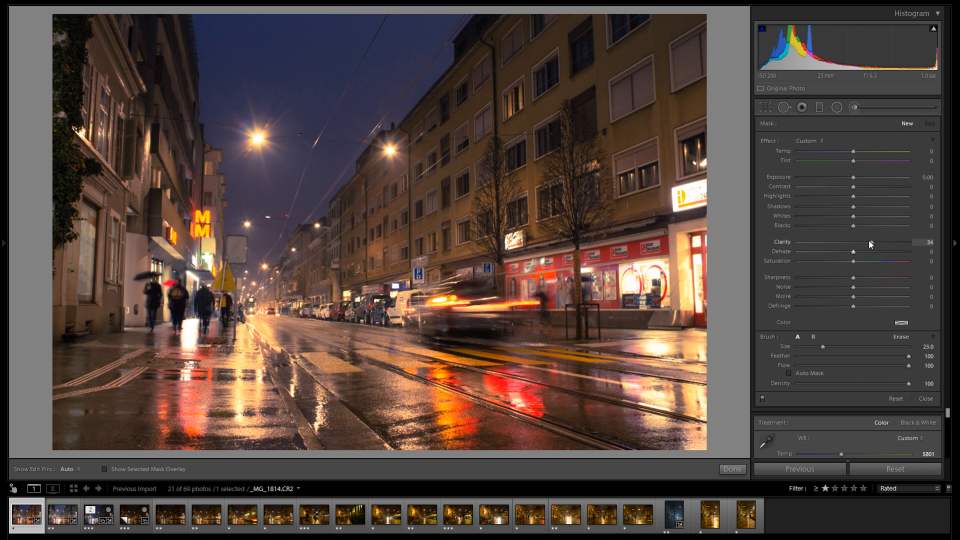
pyautogui.moveTo(646, 385)
pyautogui.mouseDown()
pyautogui.moveTo(689, 367)
pyautogui.moveTo(678, 389)
pyautogui.mouseUp()
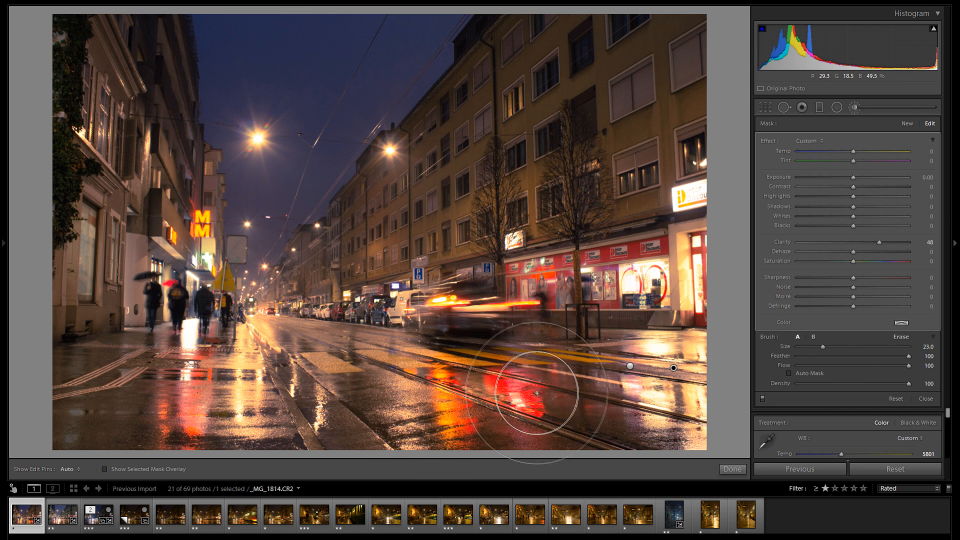
pyautogui.moveTo(530, 393); pyautogui.dragTo(445, 403)
pyautogui.moveTo(165, 401)
pyautogui.mouseDown()
pyautogui.moveTo(140, 387)
pyautogui.moveTo(142, 406)
pyautogui.mouseUp()
# - Reduce the brush size to 12 and toggle the edit pins off and back on
pyautogui.scroll(-5, 206, 263)
pyautogui.scroll(-6, 201, 260)
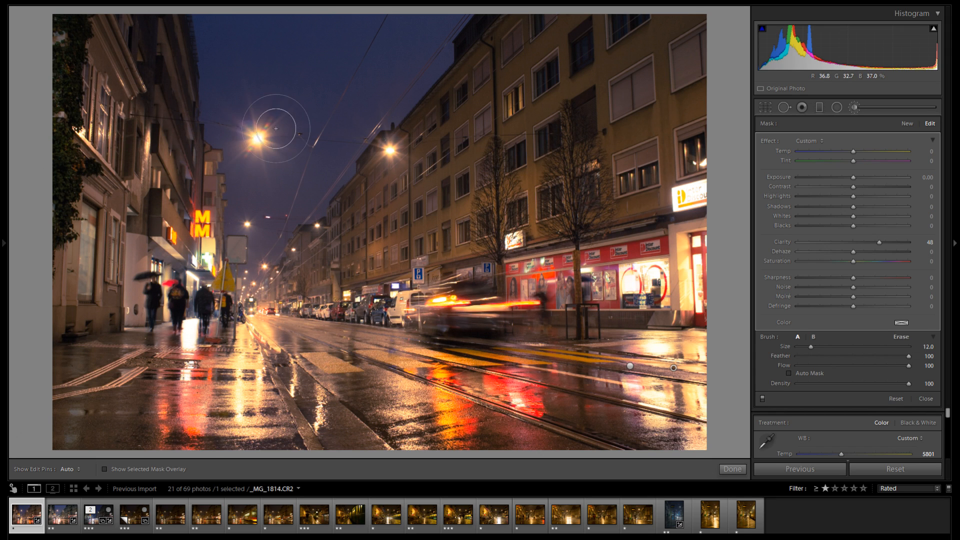
pyautogui.press('h')
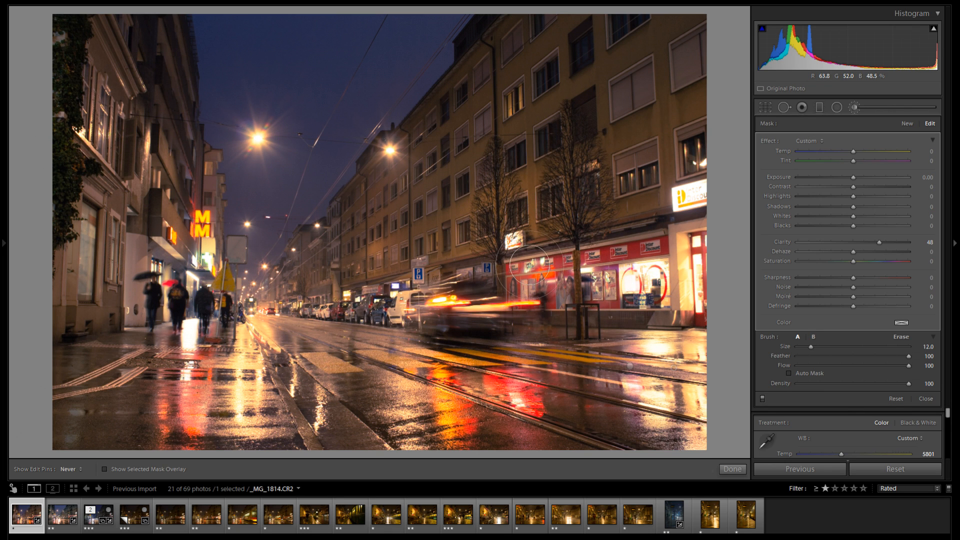
pyautogui.press('h')
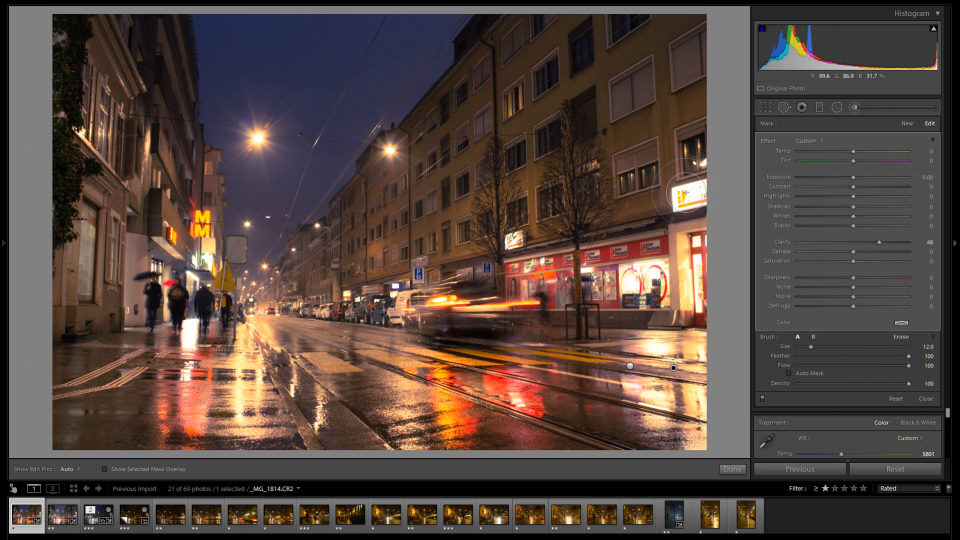
pyautogui.press('h')
# - Inspect the parked cars at 1:1, and the pedestrians and the ivy-covered building at 1:2
pyautogui.click(371, 309)
pyautogui.moveTo(371, 353); pyautogui.dragTo(527, 250)
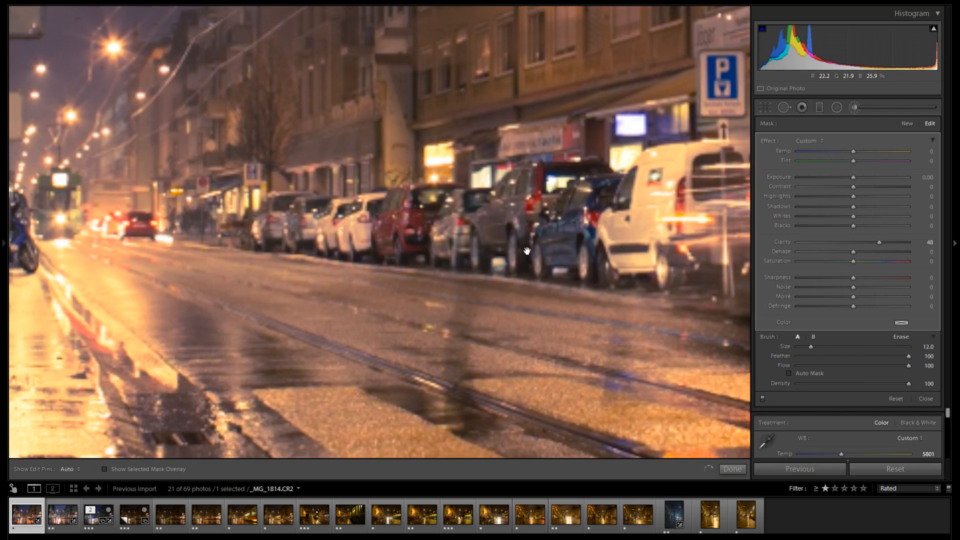
pyautogui.click(4, 73)
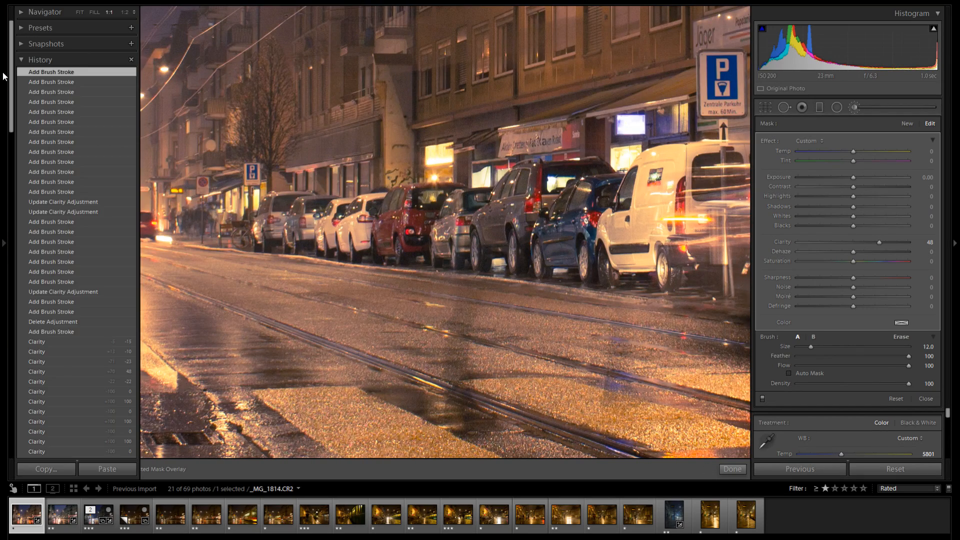
pyautogui.click(123, 13)
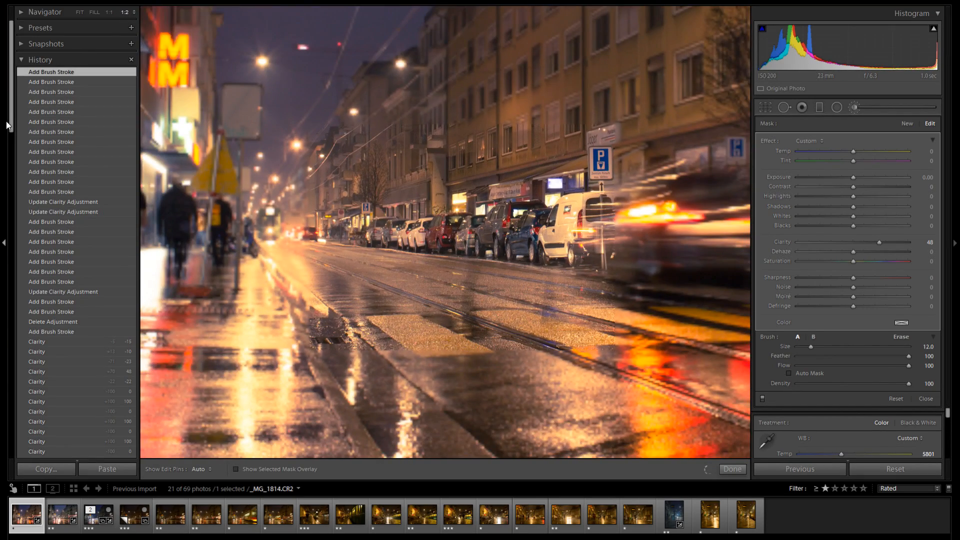
pyautogui.click(6, 121)
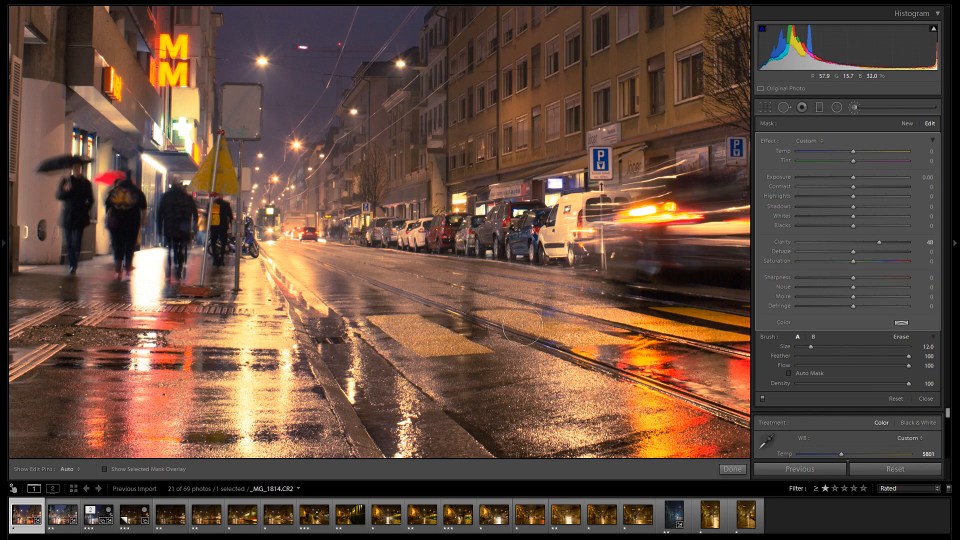
pyautogui.moveTo(402, 321); pyautogui.dragTo(666, 318)
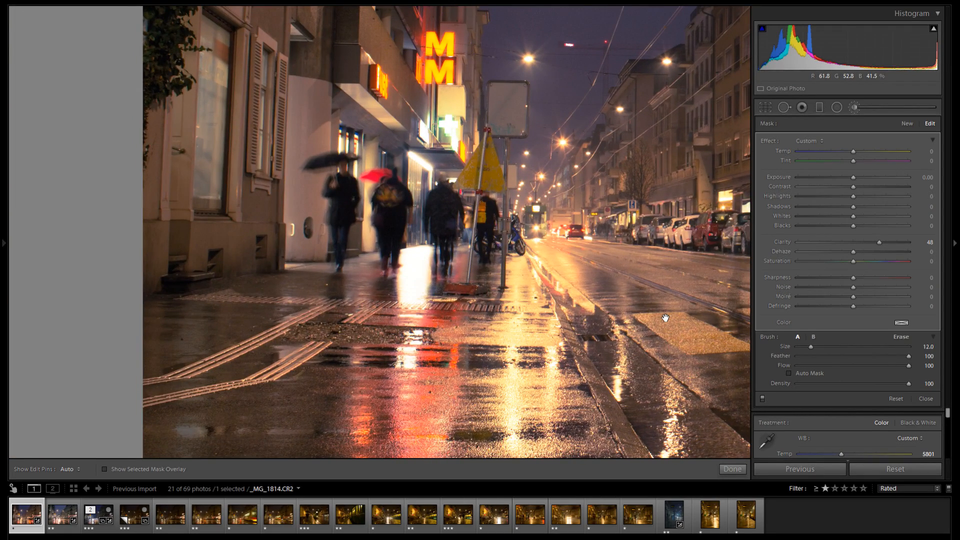
pyautogui.moveTo(423, 224); pyautogui.dragTo(551, 338)
pyautogui.moveTo(549, 196); pyautogui.dragTo(526, 374)
pyautogui.moveTo(443, 173); pyautogui.dragTo(454, 221)
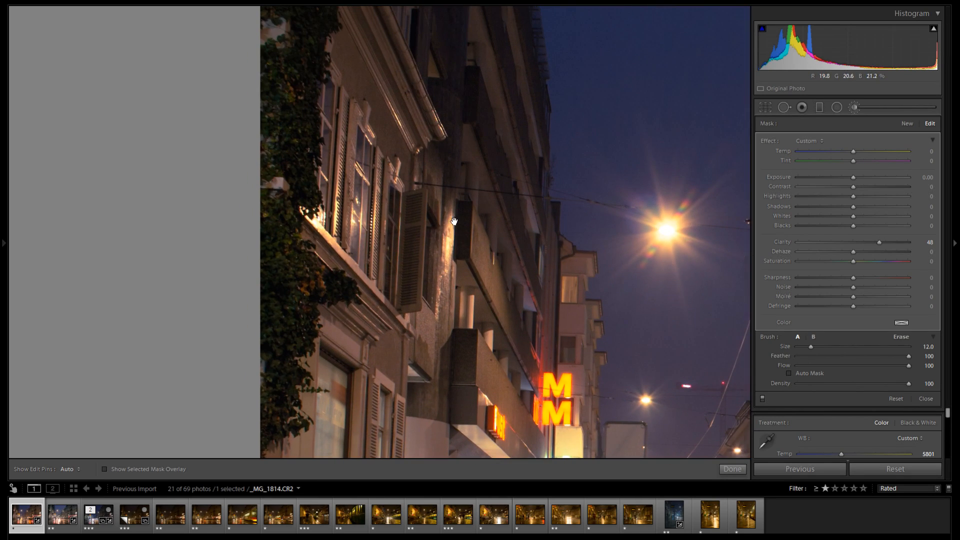
# - Compare the ivy-covered building with the brush adjustments off and on, and return to the full photo
pyautogui.click(762, 399)
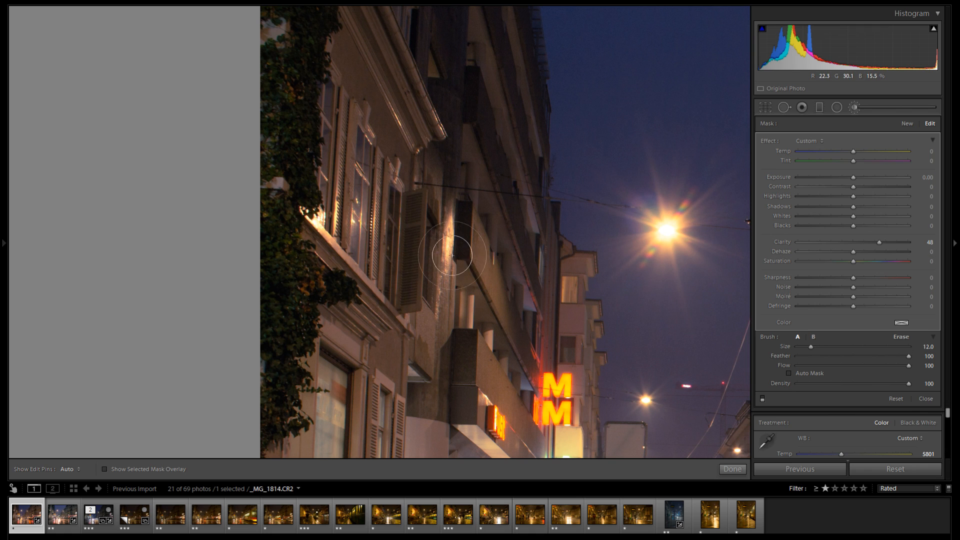
pyautogui.click(762, 399)
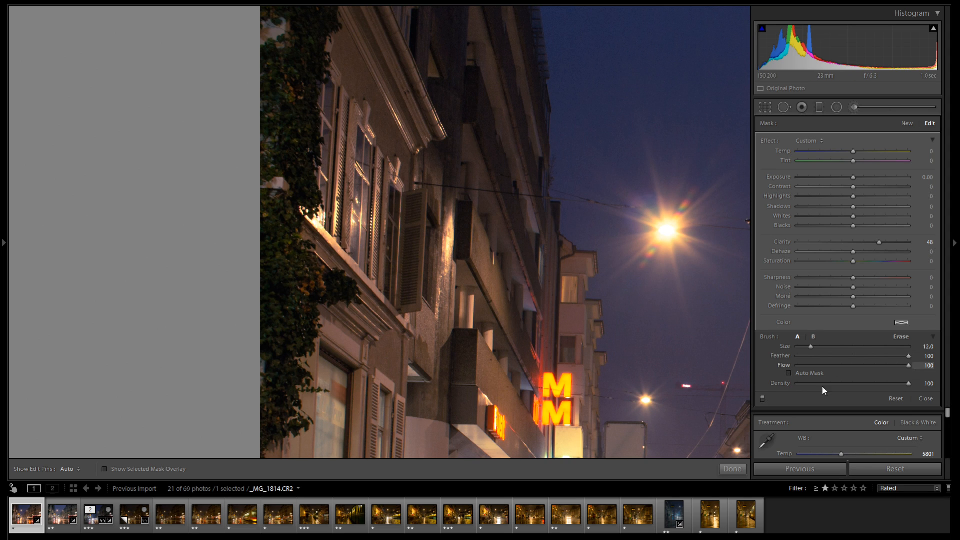
pyautogui.click(763, 399)
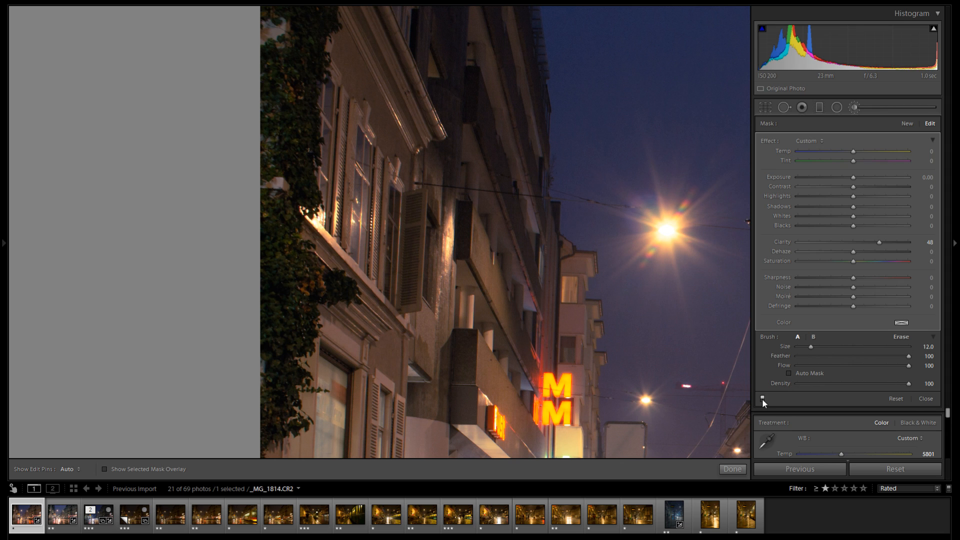
pyautogui.click(762, 399)
pyautogui.press('z')
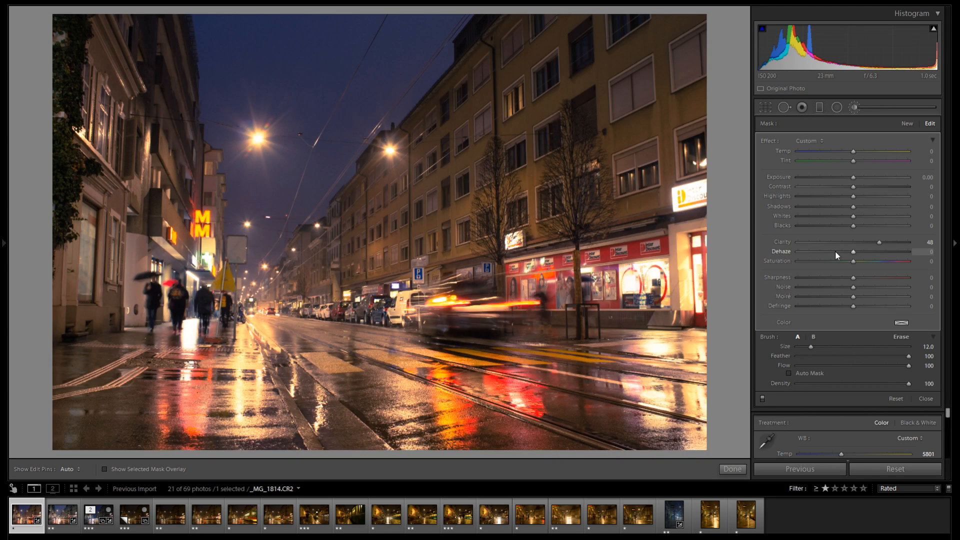
# - Reopen the Adjustment Brush, select the first mask's pin on the road, compare the full photo with brush adjustments off and on, and close the brush
pyautogui.click(854, 108)
pyautogui.moveTo(948, 235); pyautogui.dragTo(956, 148)
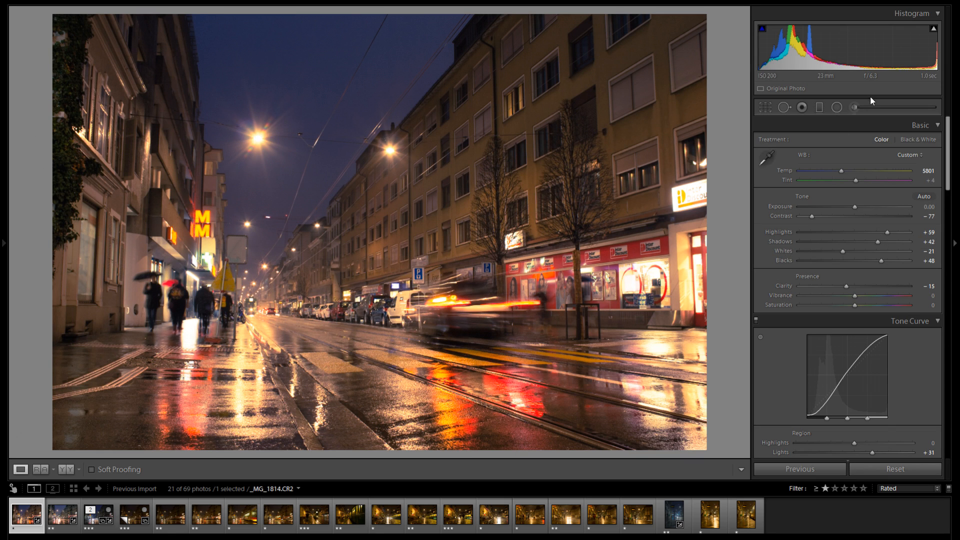
pyautogui.click(855, 107)
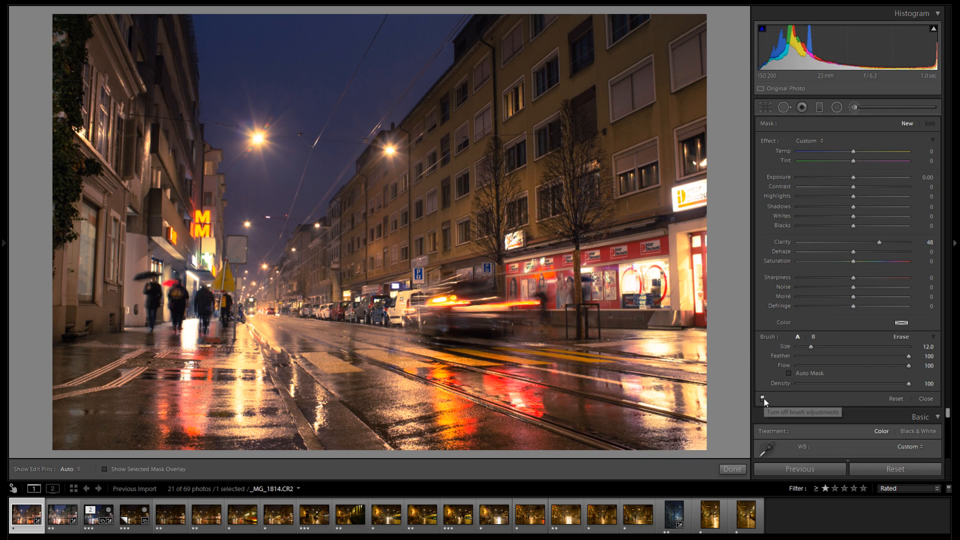
pyautogui.click(629, 368)
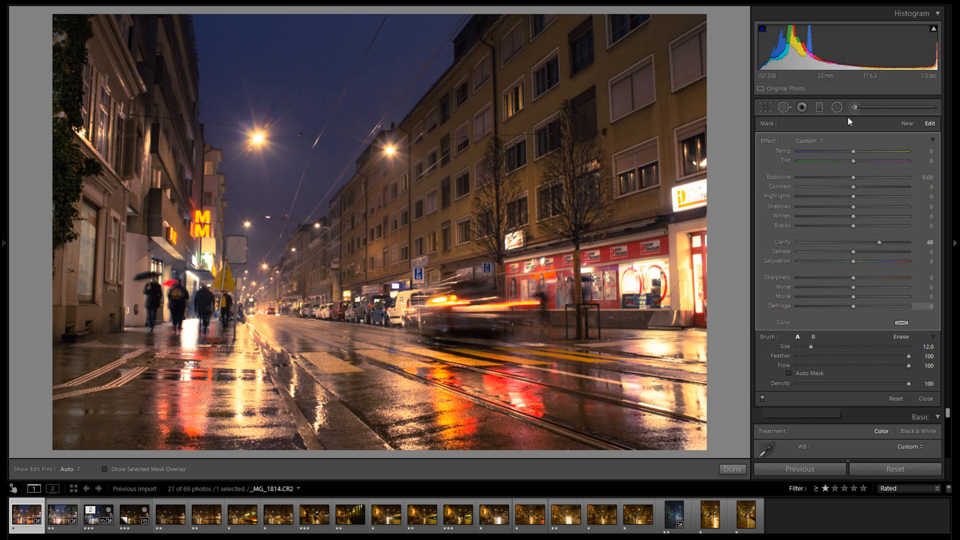
pyautogui.click(763, 399)
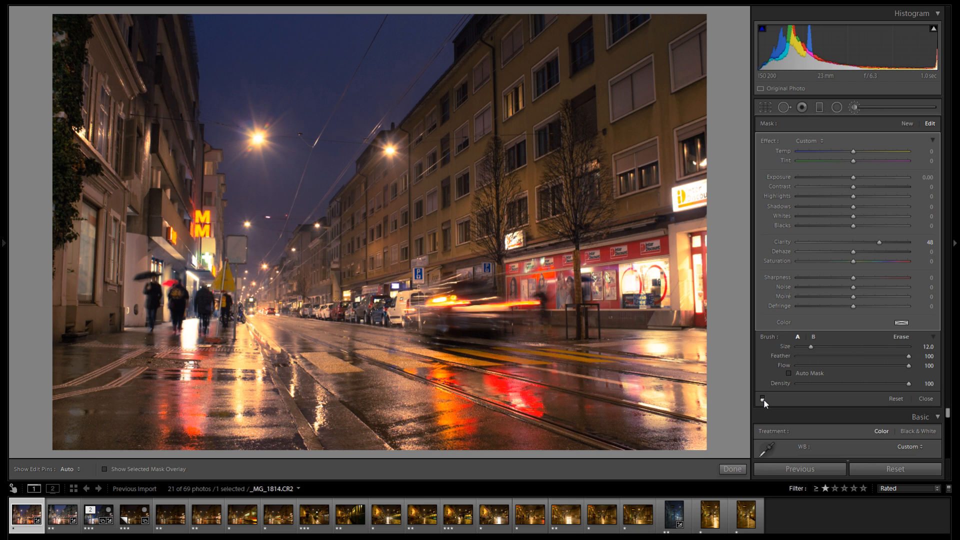
pyautogui.click(761, 399)
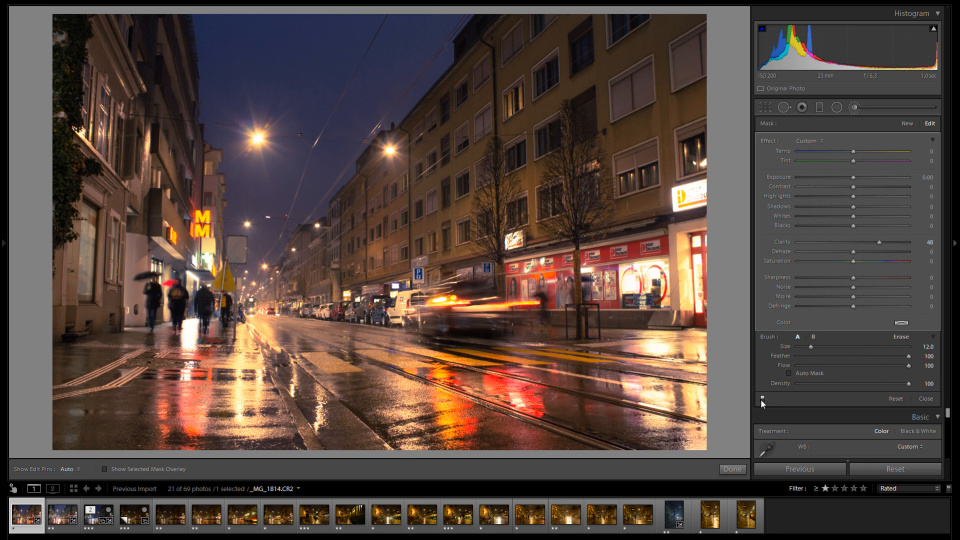
pyautogui.click(763, 399)
pyautogui.click(761, 399)
pyautogui.click(851, 109)
# - Examine the blurred car, the road reflections and the pedestrians up close in the graded photo
pyautogui.click(478, 353)
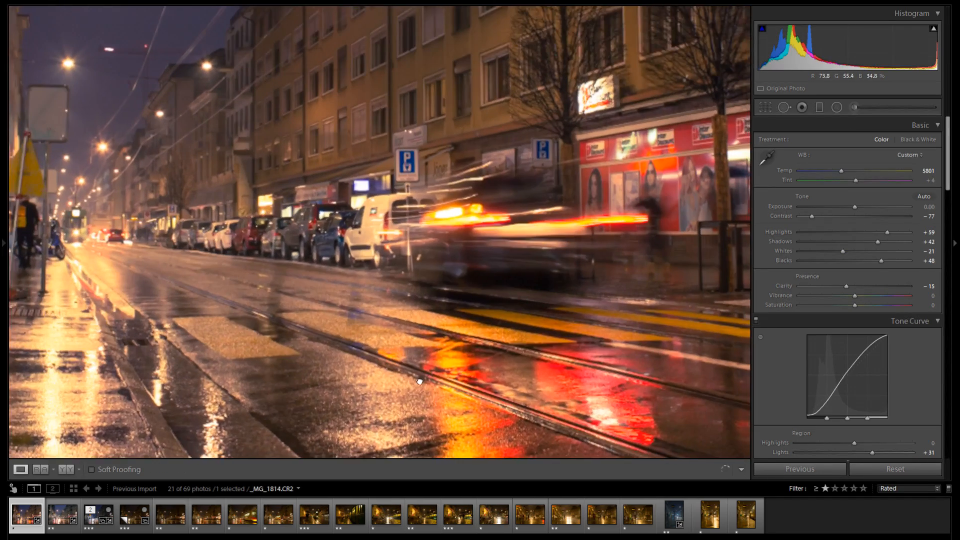
pyautogui.moveTo(328, 181); pyautogui.dragTo(531, 295)
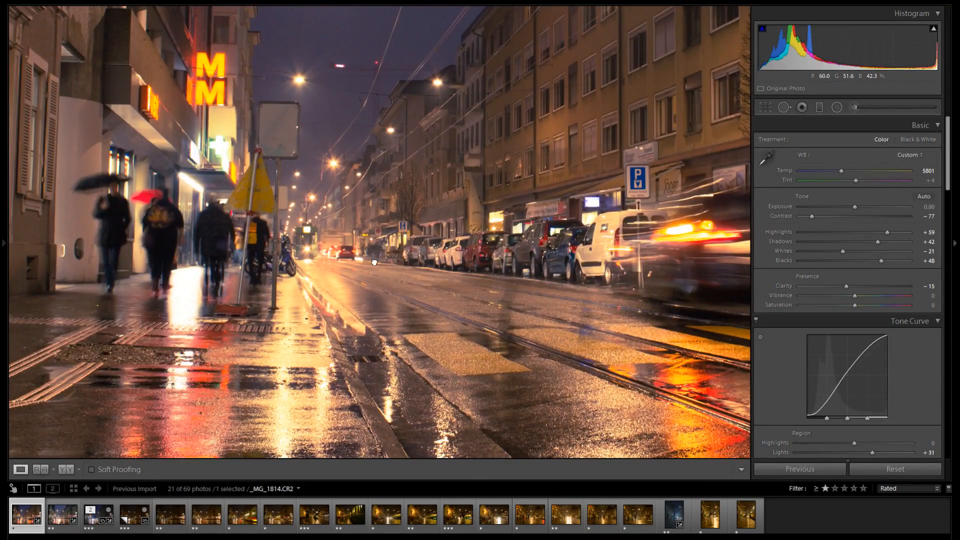
pyautogui.click(374, 262)
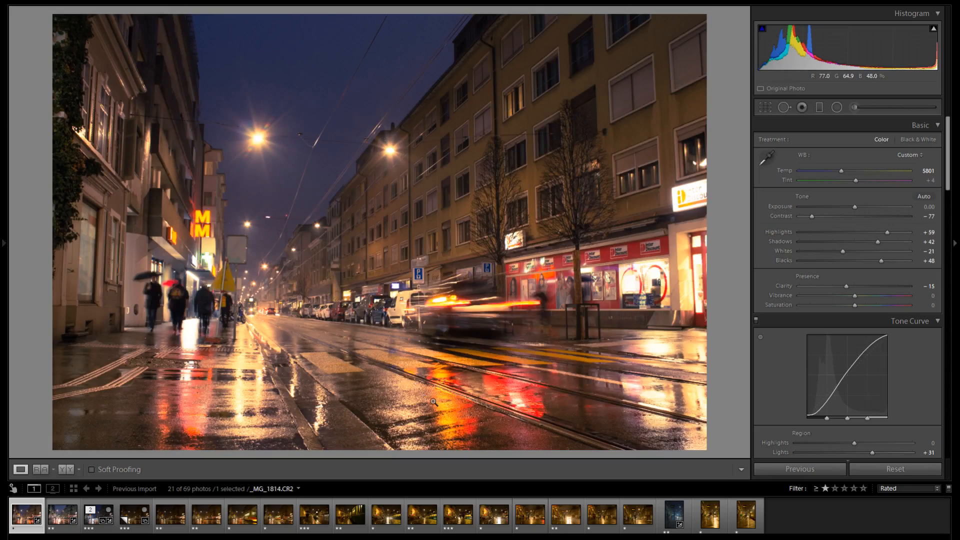
pyautogui.click(433, 402)
pyautogui.moveTo(433, 402); pyautogui.dragTo(432, 297)
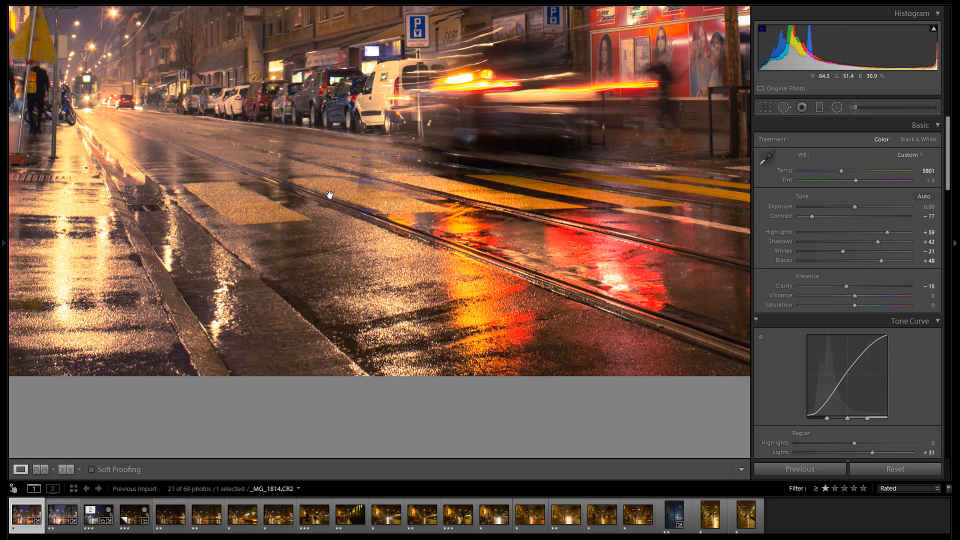
pyautogui.moveTo(88, 92); pyautogui.dragTo(327, 217)
pyautogui.moveTo(265, 154); pyautogui.dragTo(265, 209)
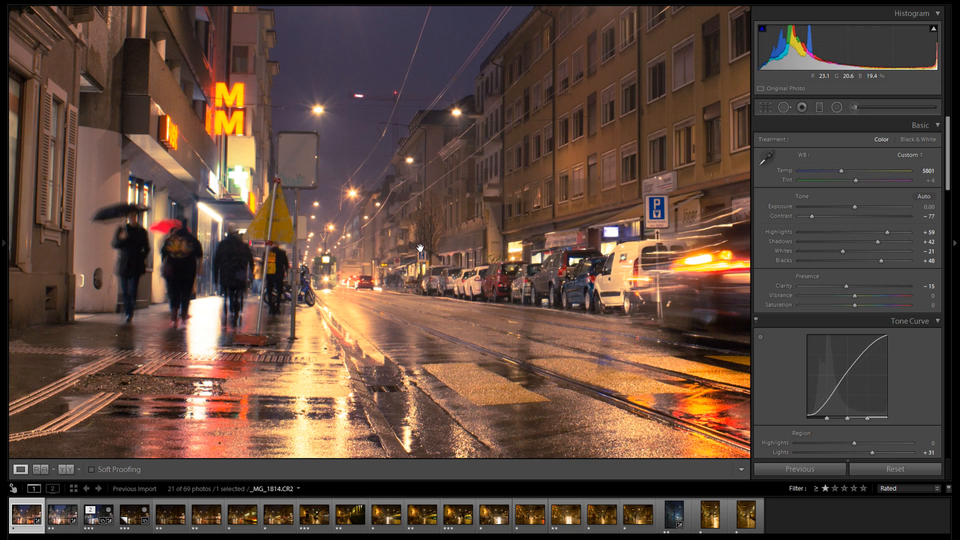
# - Inspect the pedestrians, parked cars and wet road up close, and return to the full photo
pyautogui.moveTo(437, 266); pyautogui.dragTo(398, 253)
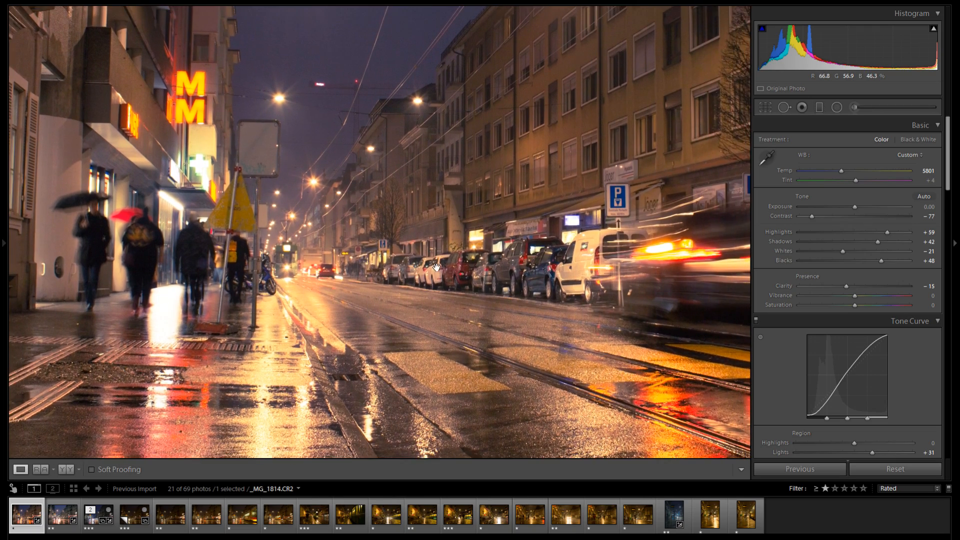
pyautogui.click(451, 269)
pyautogui.click(453, 270)
pyautogui.moveTo(470, 274); pyautogui.dragTo(426, 261)
pyautogui.click(426, 262)
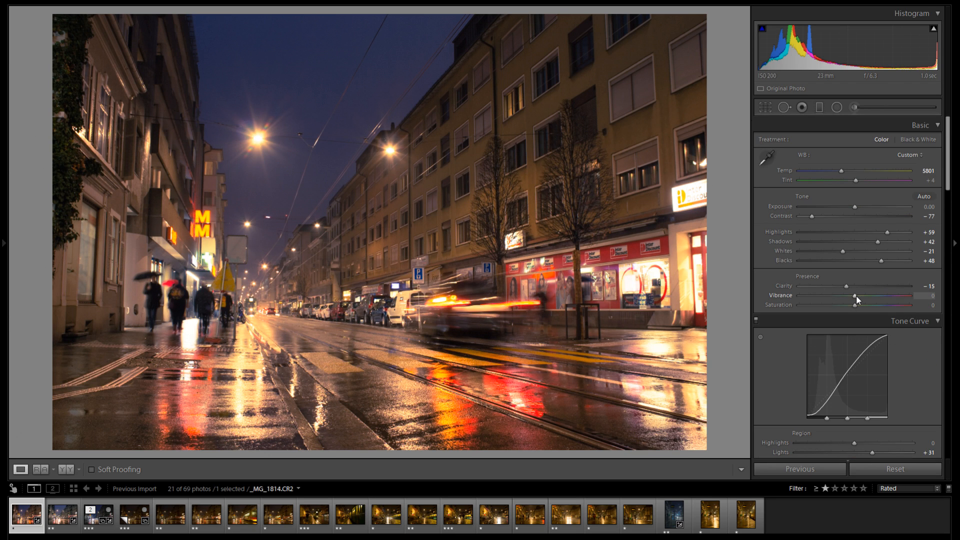
# - Try strong positive Vibrance and Saturation, up to +86 and +61, on the whole photo, and reset both to 0
pyautogui.moveTo(884, 296); pyautogui.dragTo(902, 293)
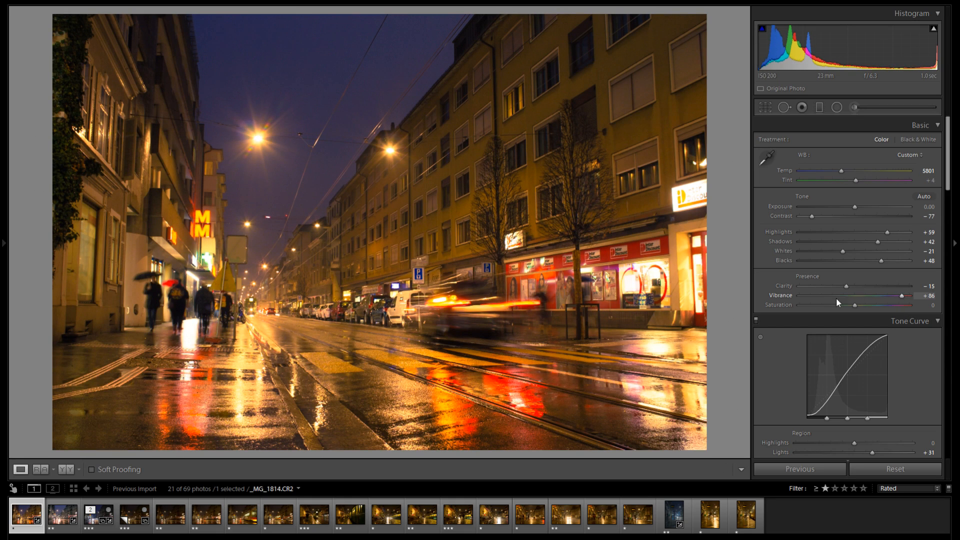
pyautogui.doubleClick(784, 294)
pyautogui.moveTo(855, 305); pyautogui.dragTo(891, 305)
pyautogui.doubleClick(779, 305)
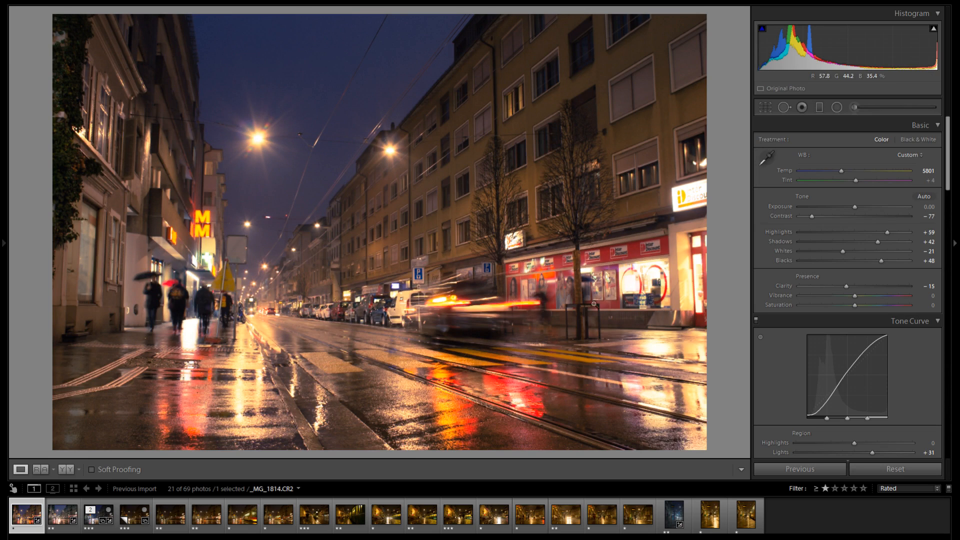
pyautogui.moveTo(874, 297); pyautogui.dragTo(885, 297)
pyautogui.doubleClick(785, 294)
pyautogui.moveTo(850, 296); pyautogui.dragTo(896, 296)
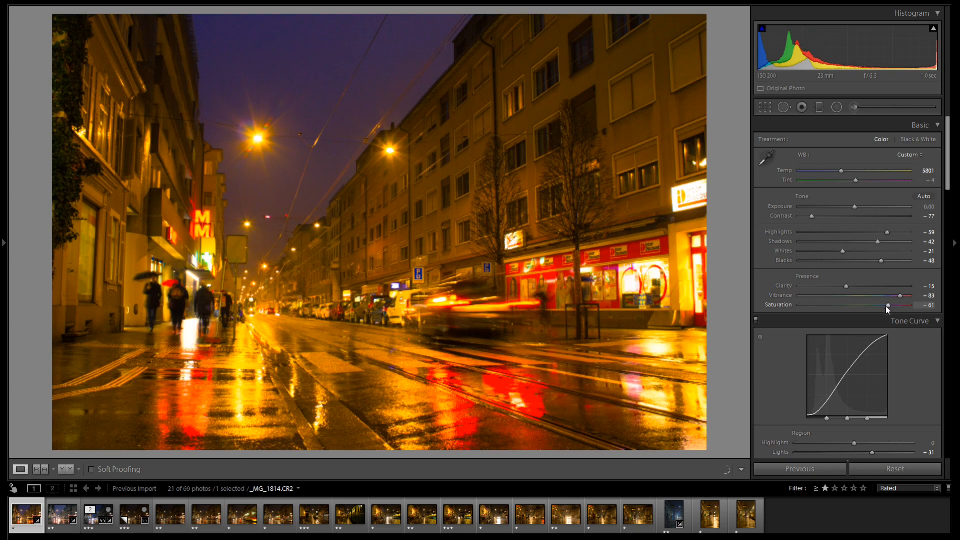
pyautogui.doubleClick(784, 295)
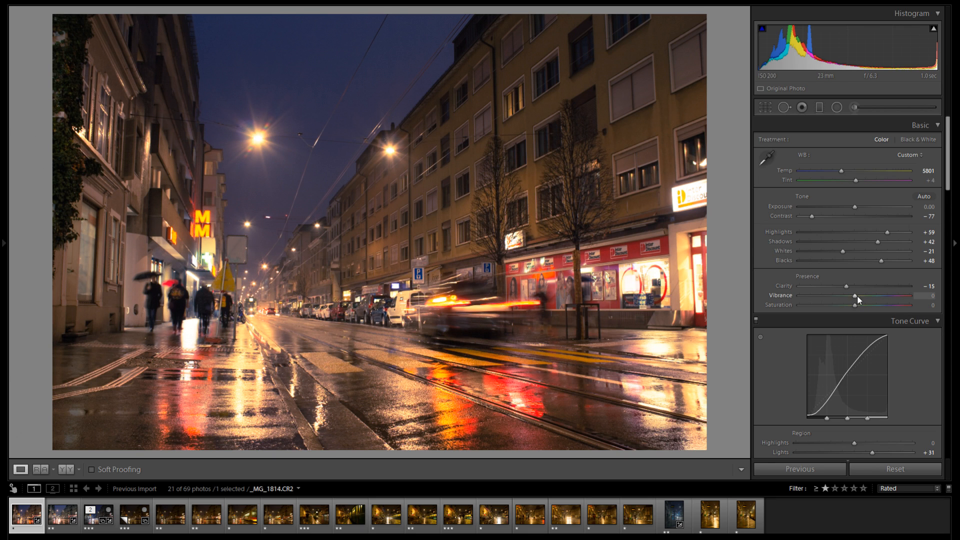
# - Try Vibrance and Saturation at -100 to judge the split toning on its own, and reset both to 0
pyautogui.scroll(-12, 918, 328)
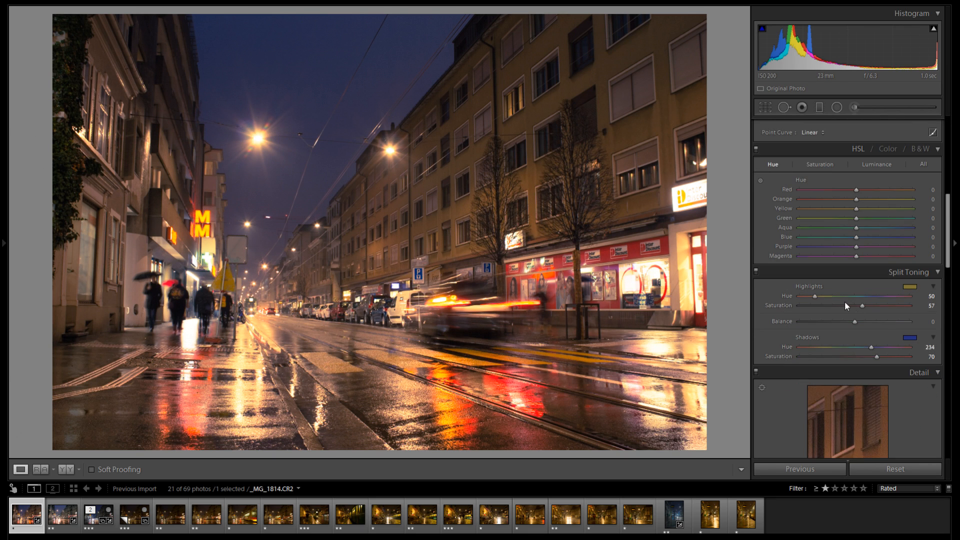
pyautogui.scroll(10, 904, 328)
pyautogui.moveTo(838, 296); pyautogui.dragTo(786, 302)
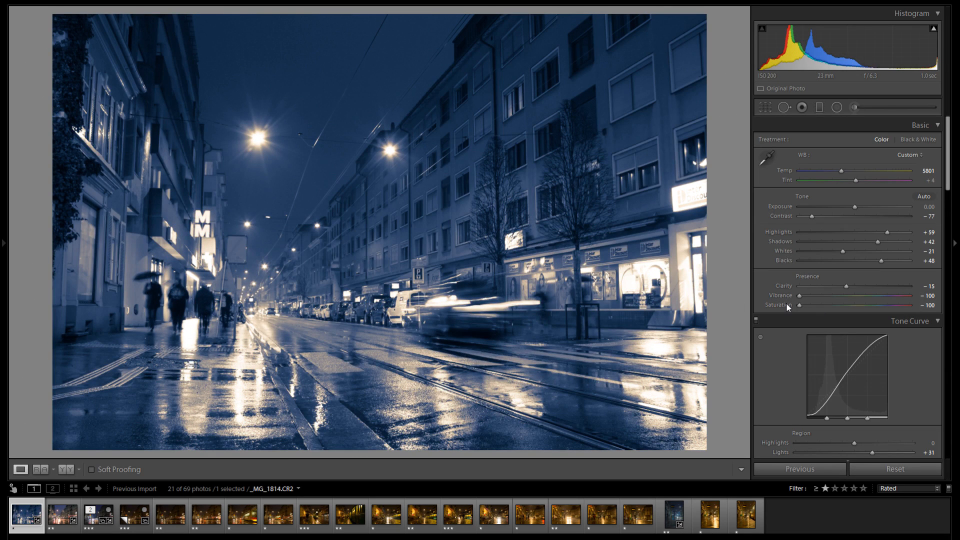
pyautogui.scroll(-12, 934, 349)
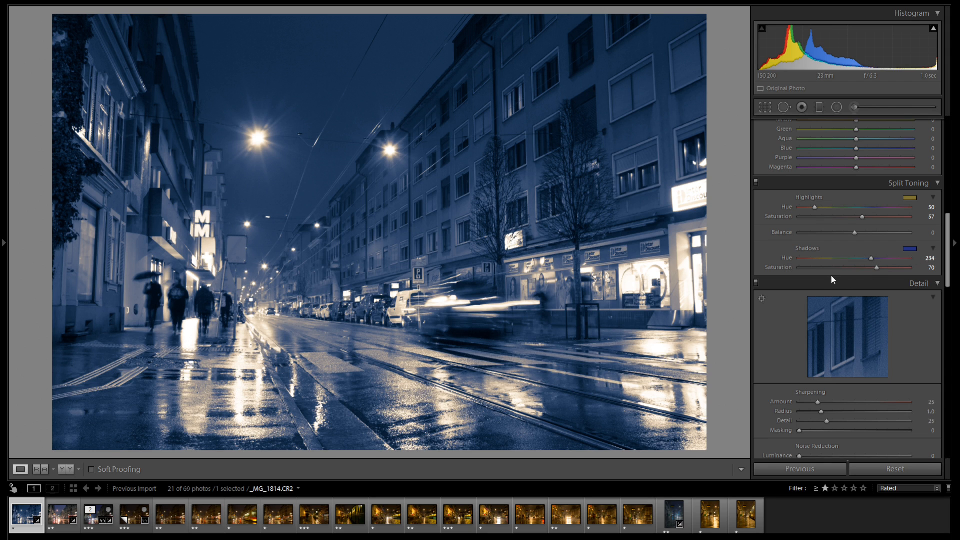
pyautogui.scroll(12, 832, 279)
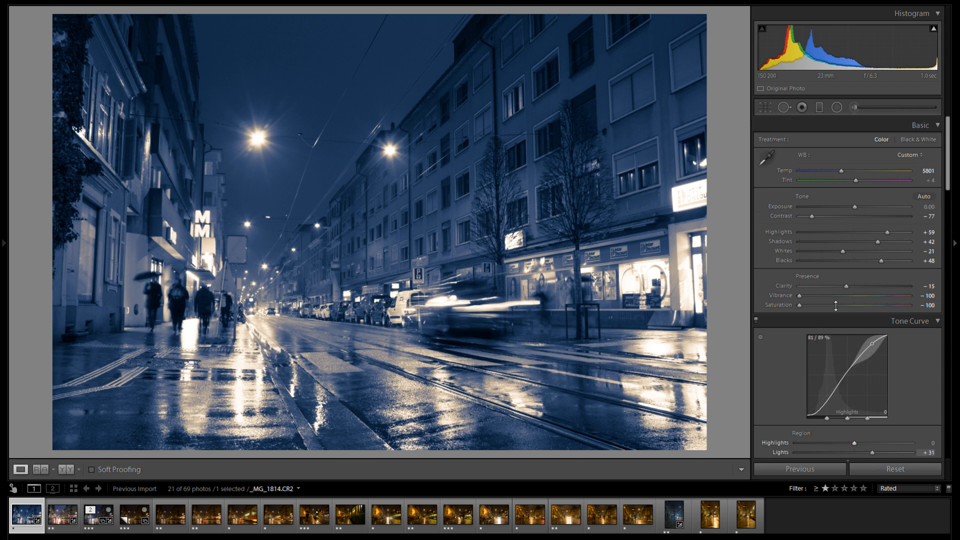
pyautogui.doubleClick(777, 303)
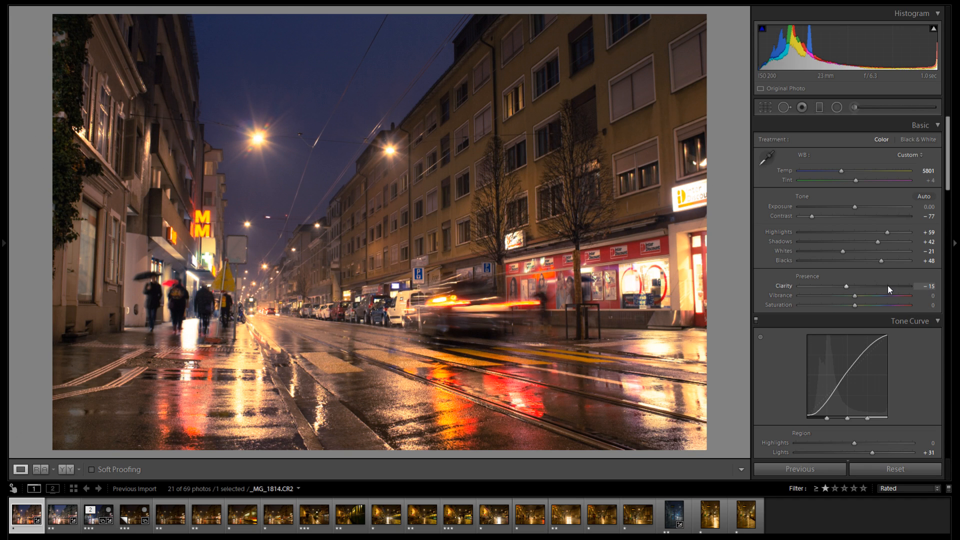
pyautogui.scroll(-5, 906, 312)
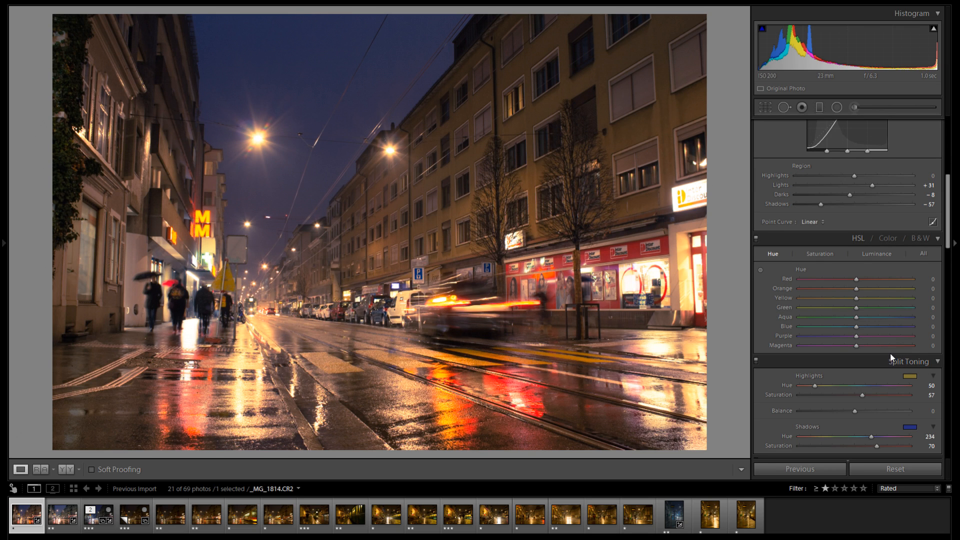
pyautogui.scroll(2, 860, 373)
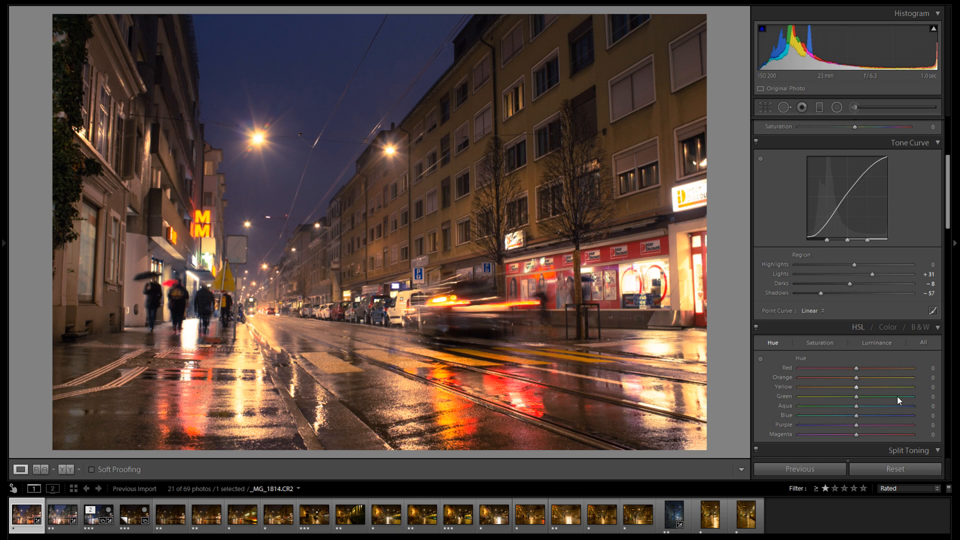
pyautogui.scroll(-2, 901, 401)
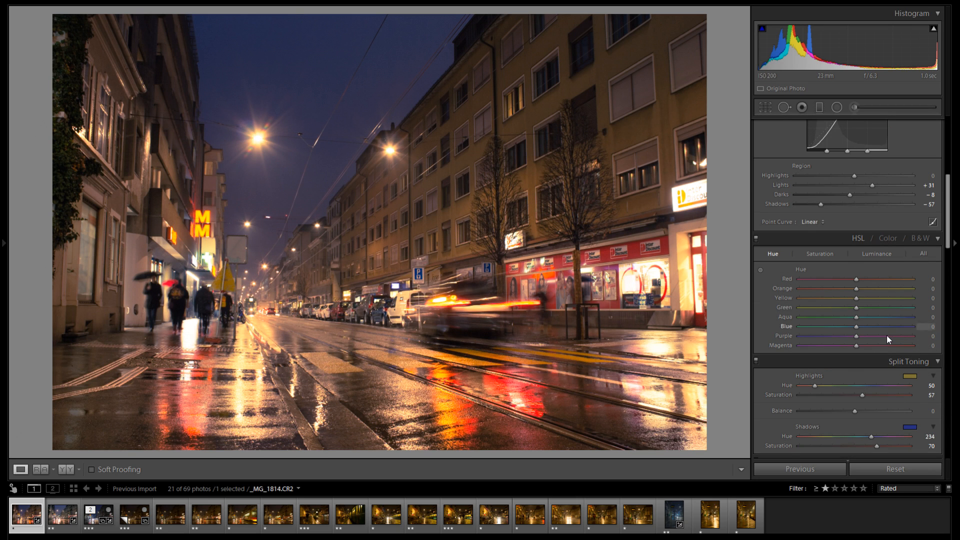
# - Try darkening the photo with Exposure at -0.70 and -0.88, check the street up close, and reset Exposure to 0
pyautogui.scroll(6, 901, 268)
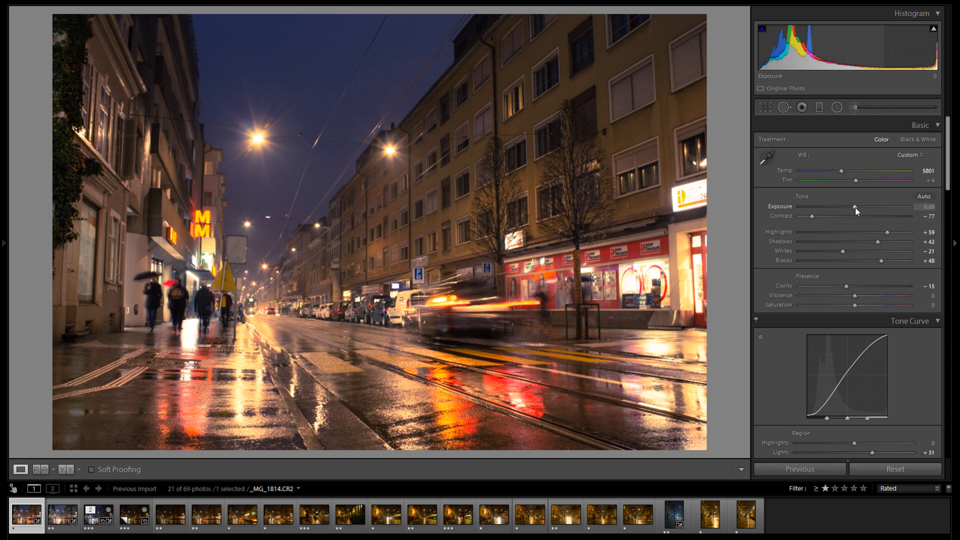
pyautogui.moveTo(856, 208); pyautogui.dragTo(848, 206)
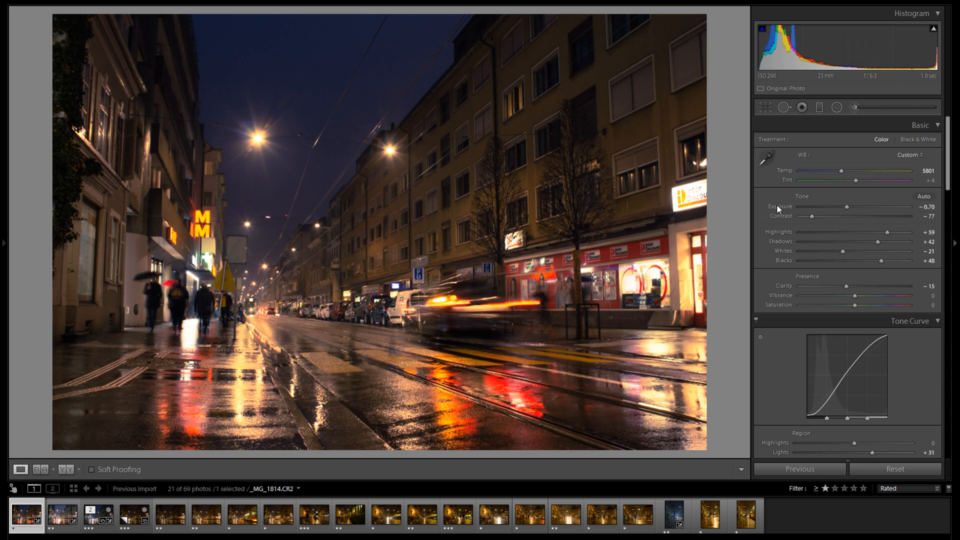
pyautogui.doubleClick(776, 205)
pyautogui.moveTo(856, 207)
pyautogui.mouseDown()
pyautogui.moveTo(837, 206)
pyautogui.moveTo(845, 205)
pyautogui.mouseUp()
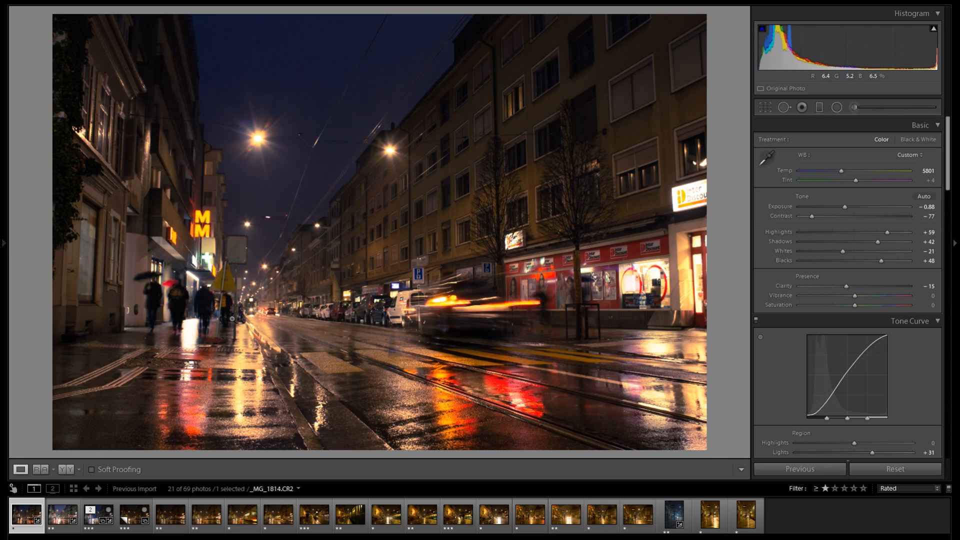
pyautogui.click(257, 312)
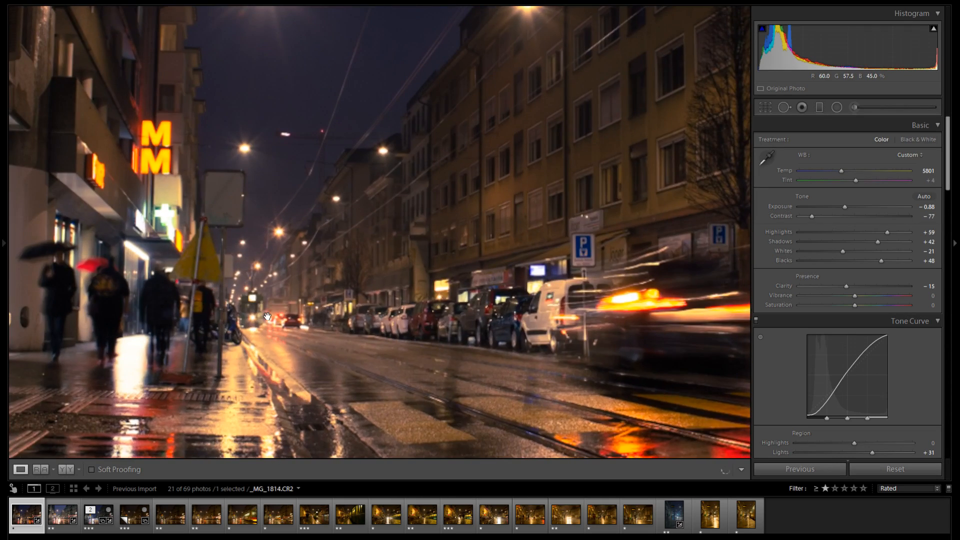
pyautogui.click(265, 315)
pyautogui.doubleClick(784, 204)
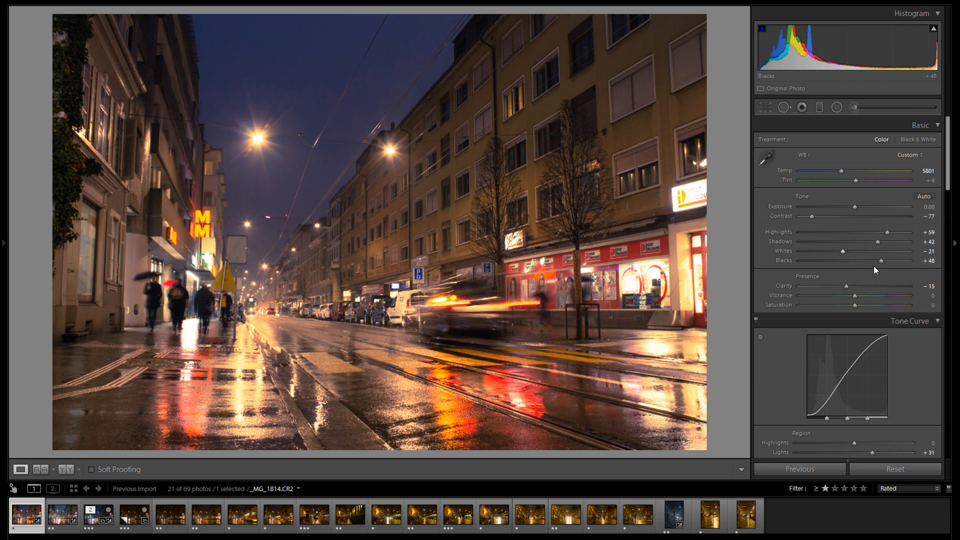
# - Try shifting the Orange and Yellow hues to -5 with the HSL targeted adjustment on the road reflections, and reset both
pyautogui.moveTo(949, 178); pyautogui.dragTo(958, 245)
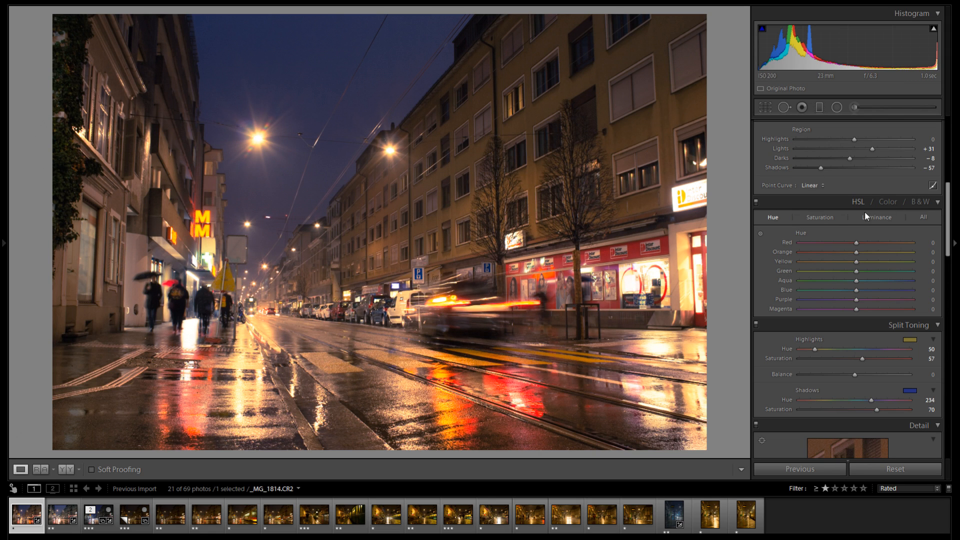
pyautogui.click(762, 233)
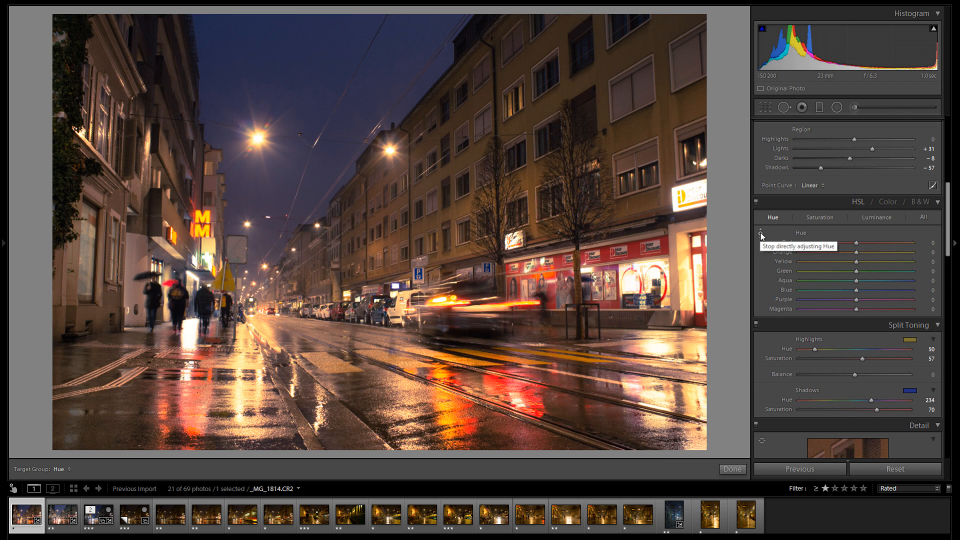
pyautogui.moveTo(261, 322)
pyautogui.mouseDown()
pyautogui.moveTo(261, 334)
pyautogui.moveTo(261, 323)
pyautogui.mouseUp()
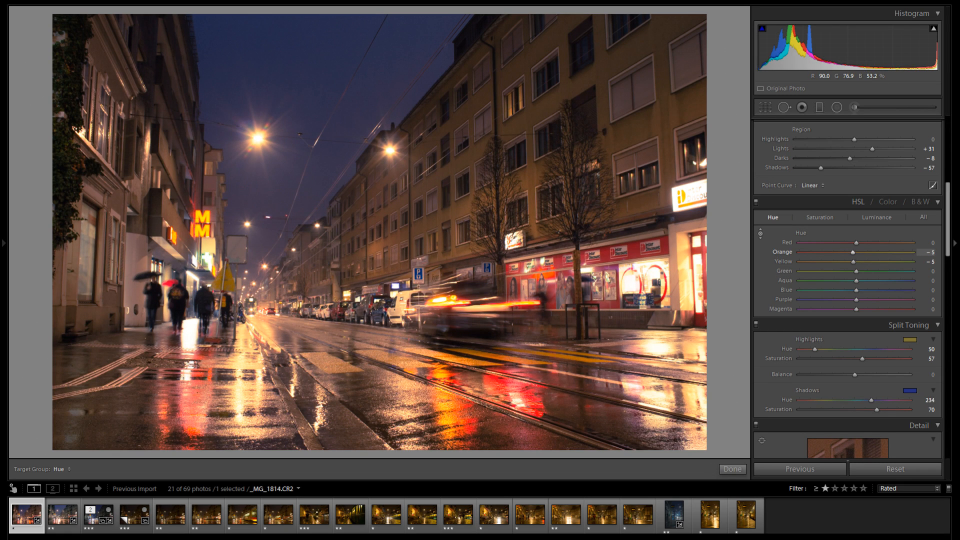
pyautogui.doubleClick(784, 253)
pyautogui.doubleClick(787, 260)
# - Try a targeted HSL Saturation adjustment on the road reflections, and reset Orange and Yellow to 0
pyautogui.click(816, 218)
pyautogui.moveTo(274, 327); pyautogui.dragTo(274, 331)
pyautogui.doubleClick(794, 251)
pyautogui.doubleClick(788, 262)
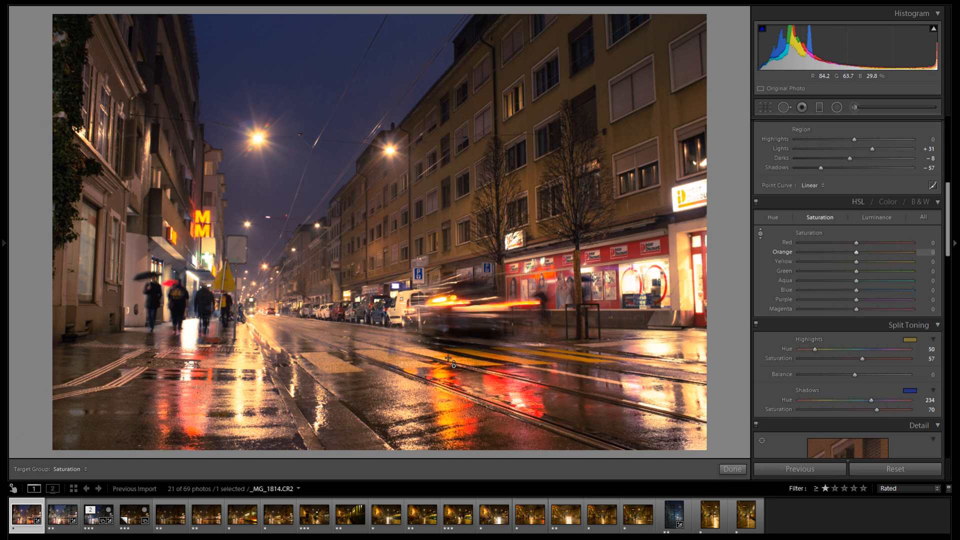
# - Inspect the crosswalk and blurred car up close, leave the targeted adjustment, and show the HSL Hue settings again
pyautogui.click(321, 358)
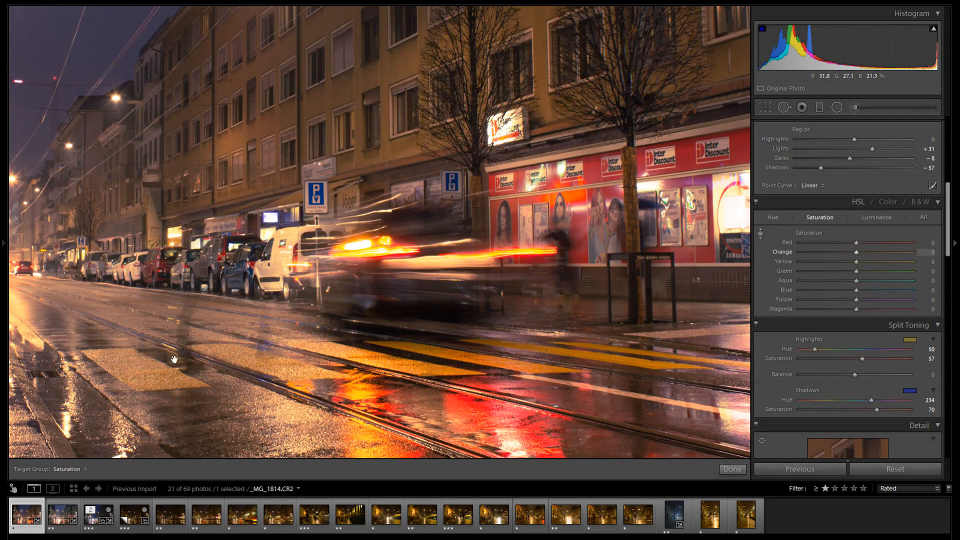
pyautogui.click(224, 349)
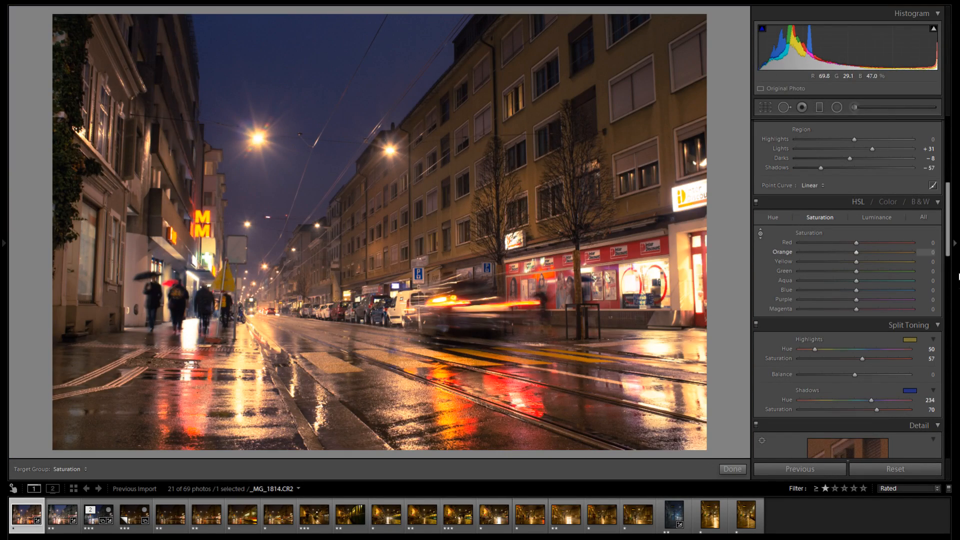
pyautogui.click(761, 233)
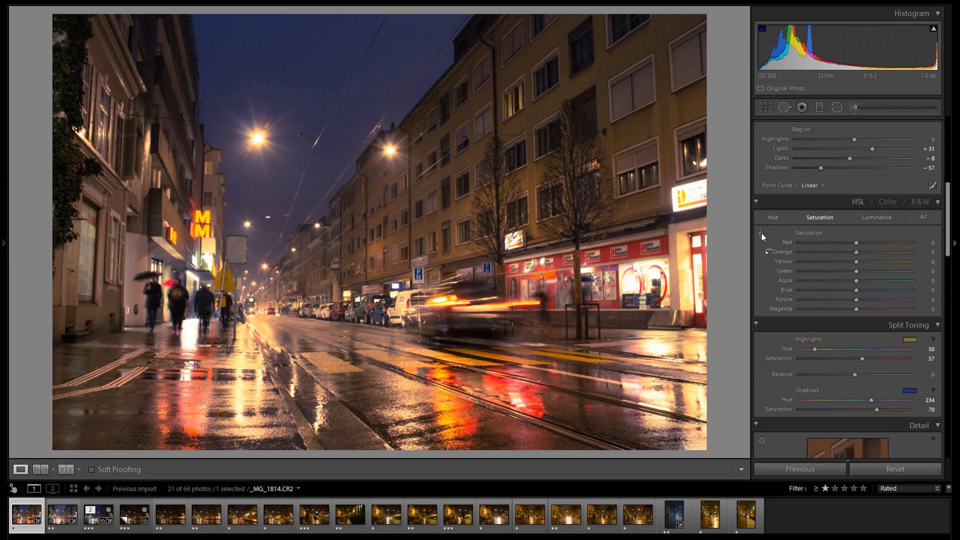
pyautogui.click(774, 218)
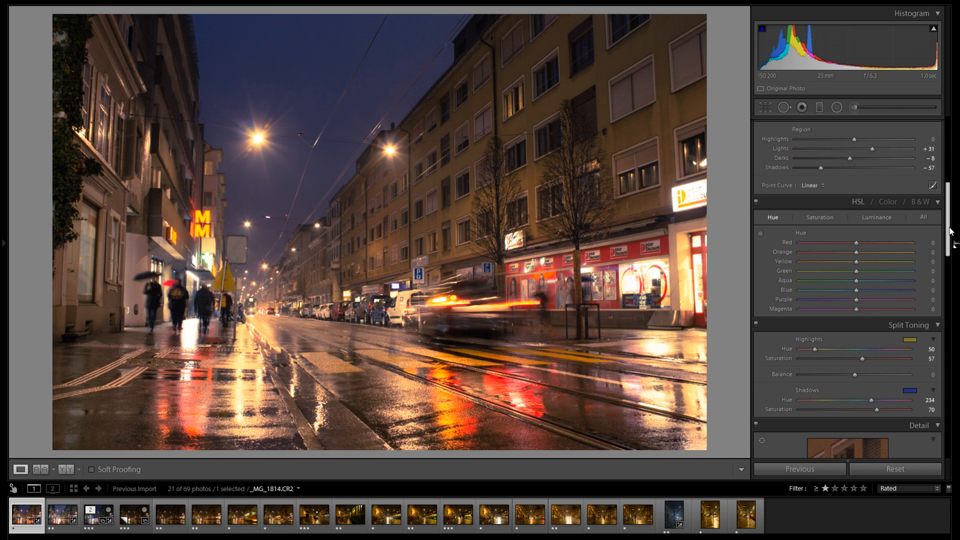
# - Bring the Sharpening and Noise Reduction settings into view
pyautogui.scroll(-3, 951, 248)
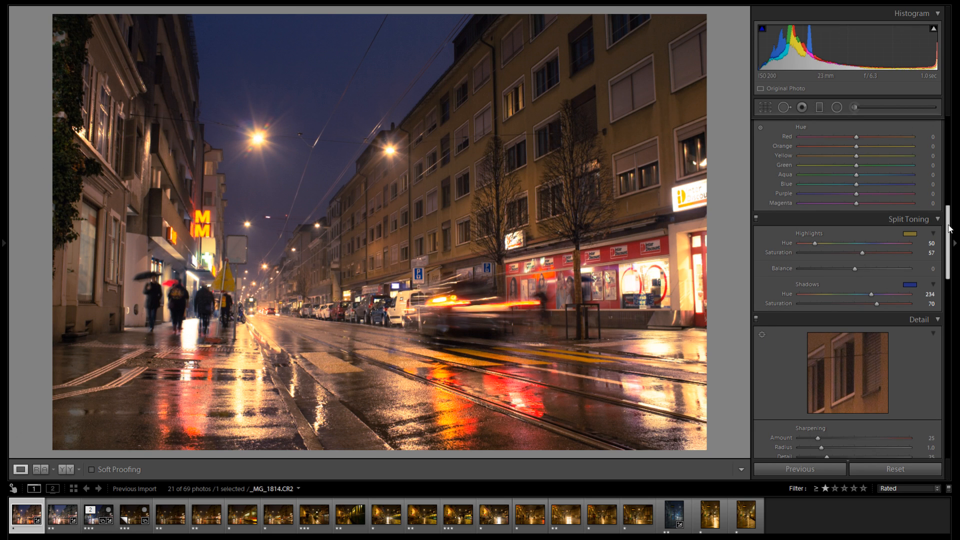
pyautogui.scroll(-1, 953, 237)
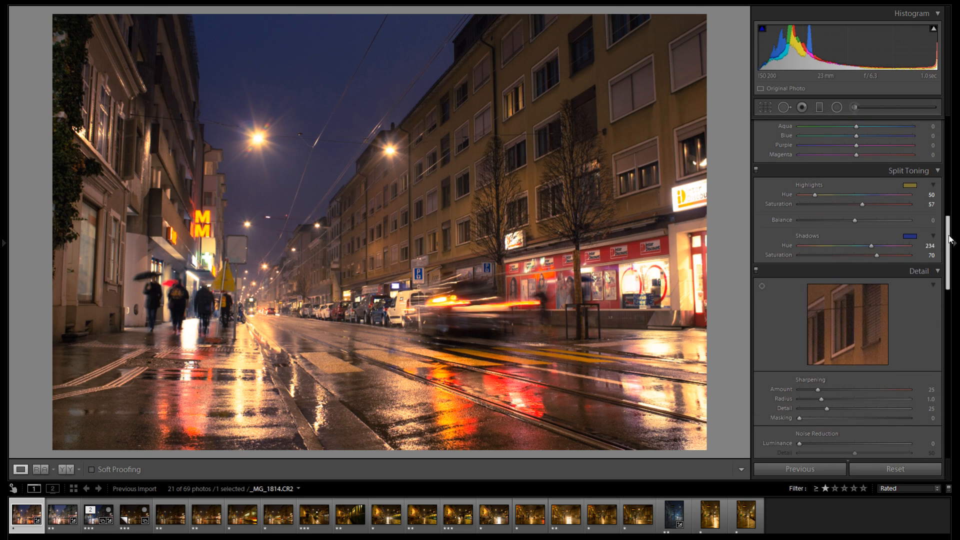
pyautogui.scroll(-1, 950, 238)
pyautogui.moveTo(950, 244); pyautogui.dragTo(951, 264)
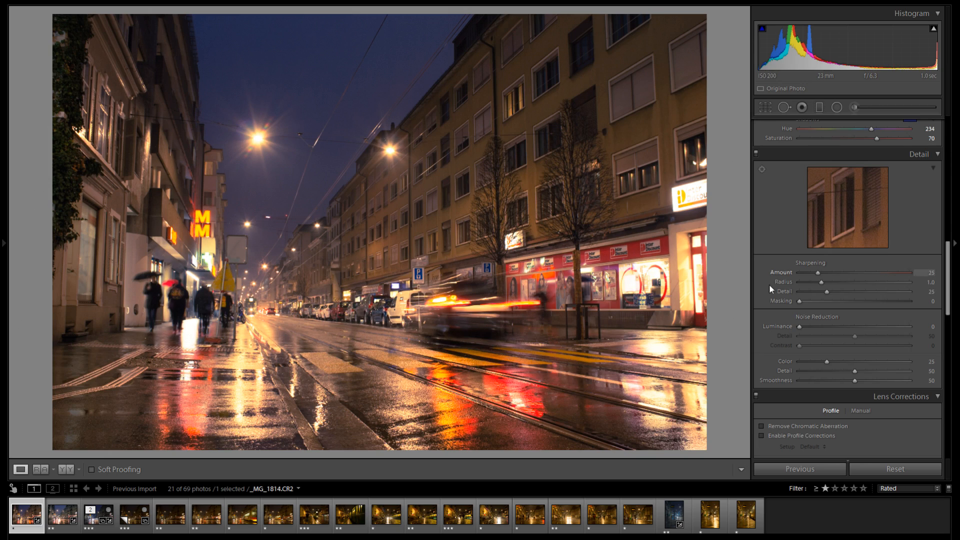
# - Set the sharpening amount to 60 and preview the edge mask at 67, returning masking to 0
pyautogui.moveTo(308, 328); pyautogui.dragTo(428, 287)
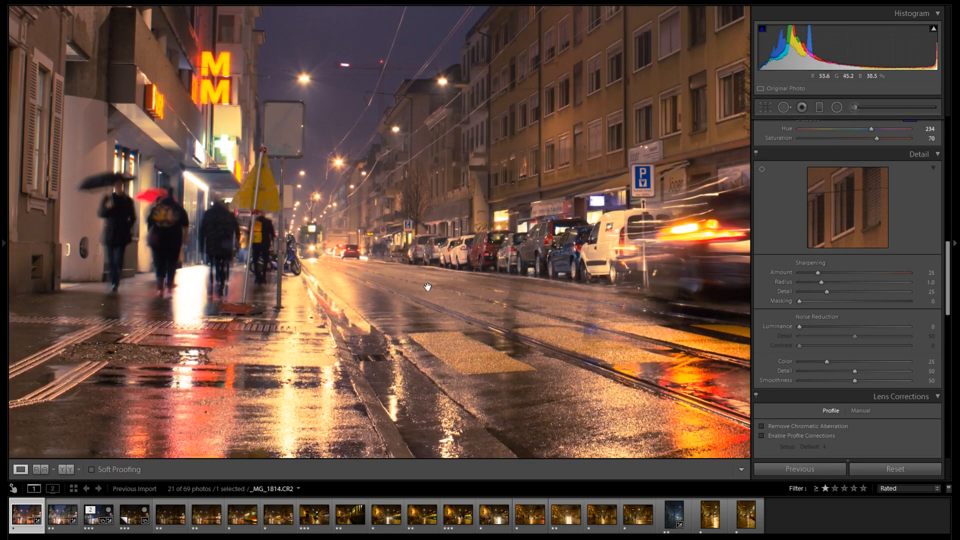
pyautogui.moveTo(818, 273); pyautogui.dragTo(842, 269)
pyautogui.press('z')
pyautogui.moveTo(800, 304); pyautogui.dragTo(871, 300)
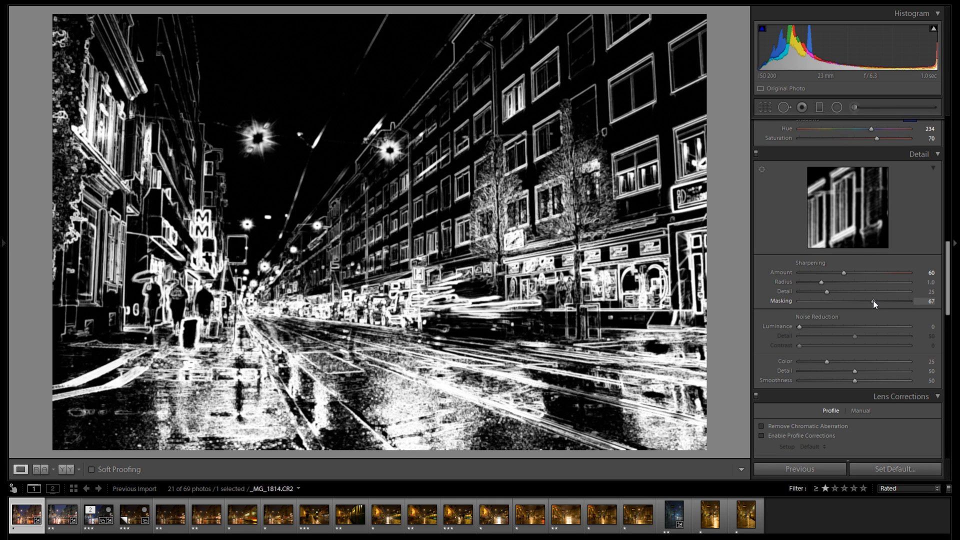
pyautogui.moveTo(875, 301); pyautogui.dragTo(797, 301)
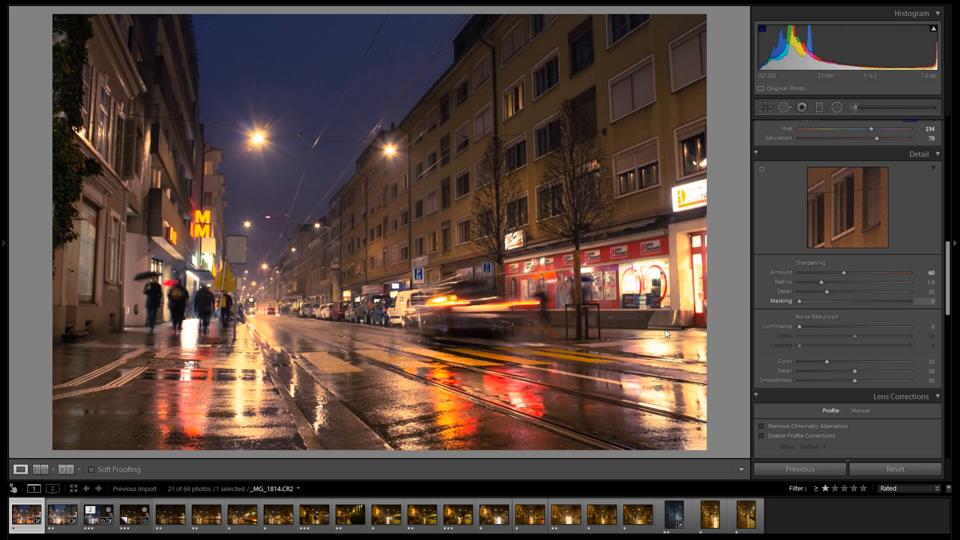
# - Inspect the night sky's noise at full magnification, try stronger sharpening masking there, and reset masking to 0
pyautogui.click(228, 133)
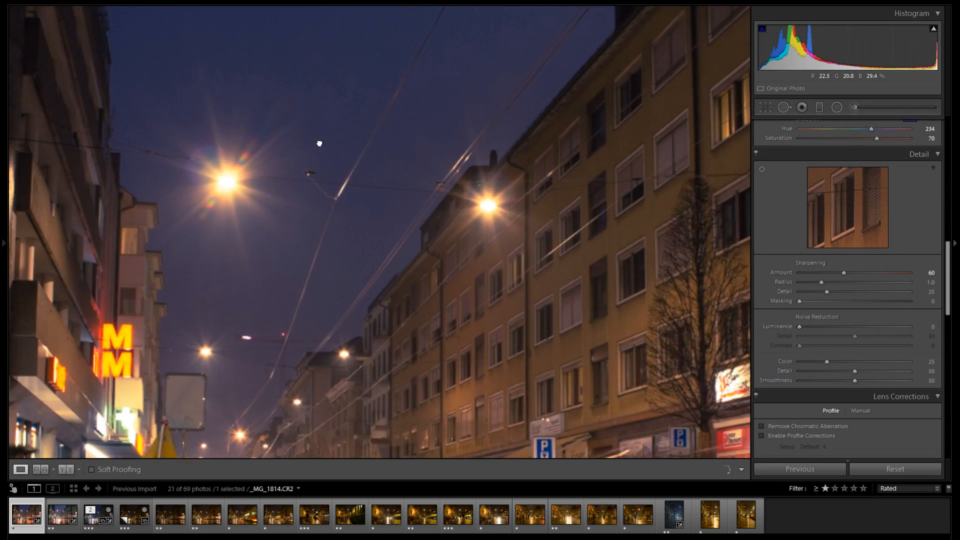
pyautogui.moveTo(6, 127)
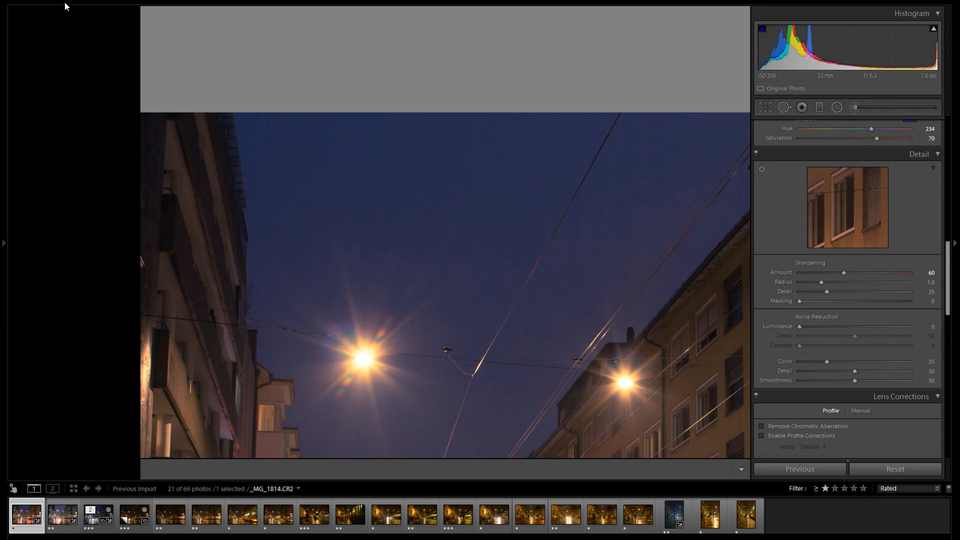
pyautogui.click(108, 13)
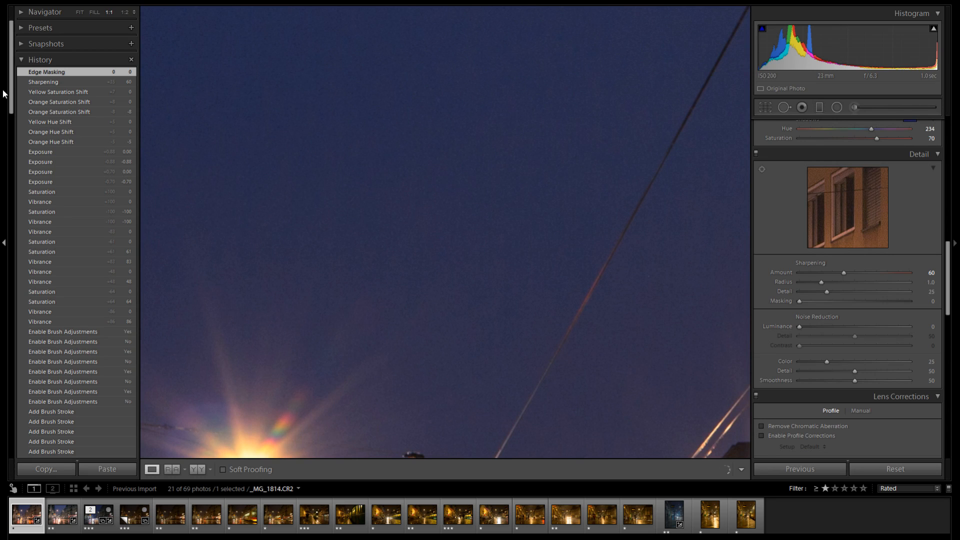
pyautogui.moveTo(344, 156); pyautogui.dragTo(496, 265)
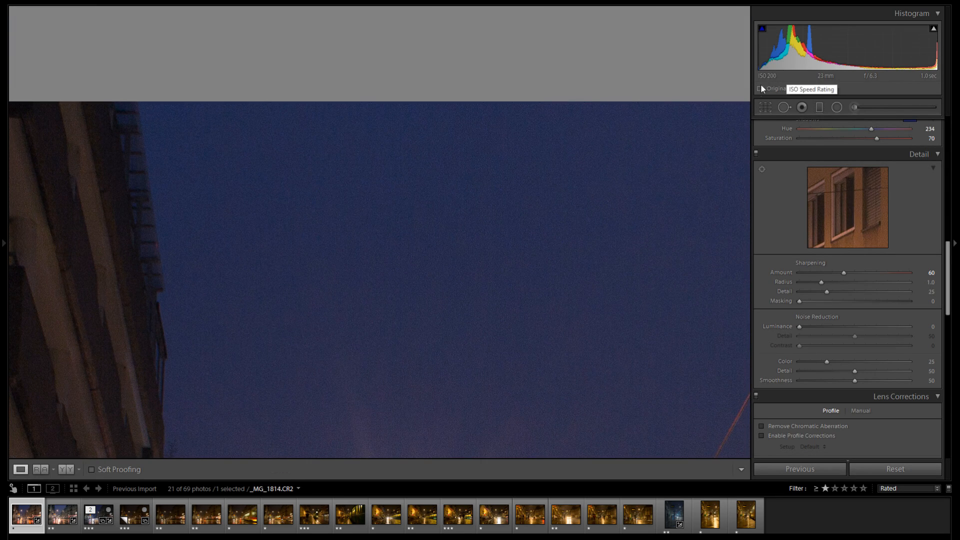
pyautogui.moveTo(622, 206); pyautogui.dragTo(574, 204)
pyautogui.moveTo(430, 258); pyautogui.dragTo(495, 229)
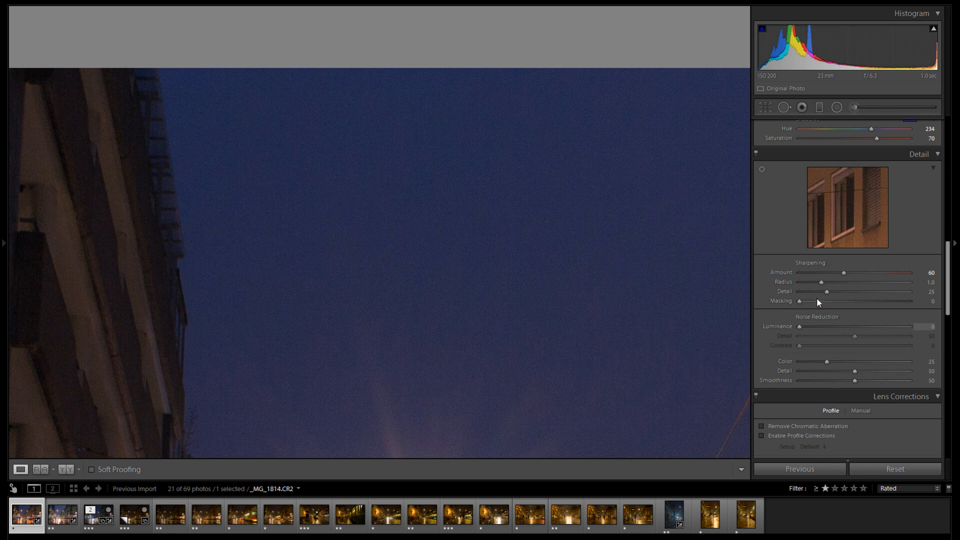
pyautogui.moveTo(800, 301); pyautogui.dragTo(884, 296)
pyautogui.doubleClick(779, 302)
# - Reset the sharpening amount, try it at 0, and restore its default of 25
pyautogui.click(452, 180)
pyautogui.doubleClick(783, 273)
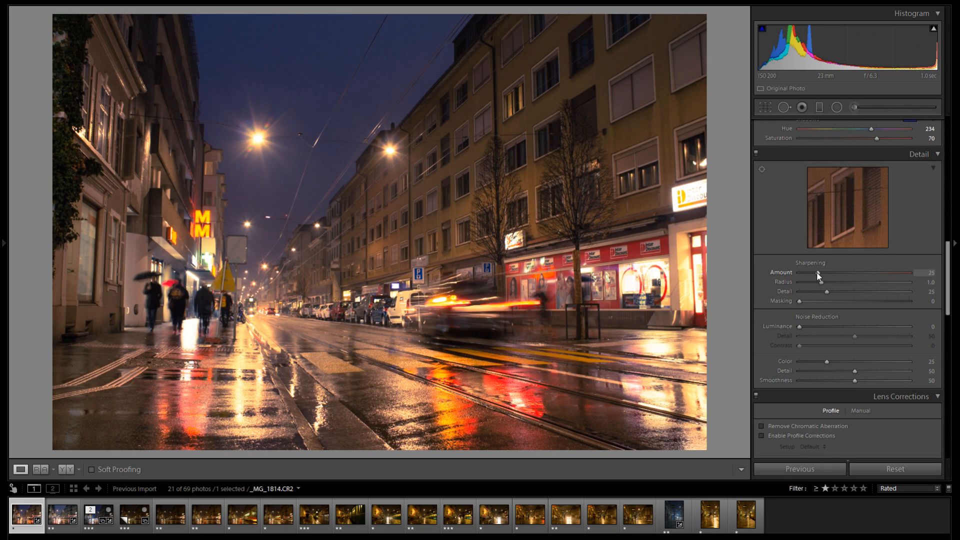
pyautogui.moveTo(821, 272); pyautogui.dragTo(790, 272)
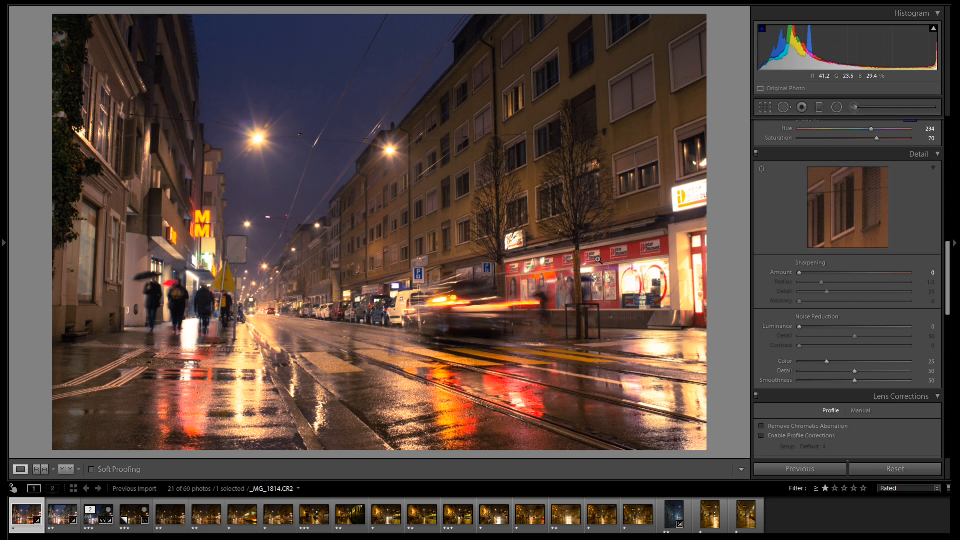
pyautogui.doubleClick(785, 272)
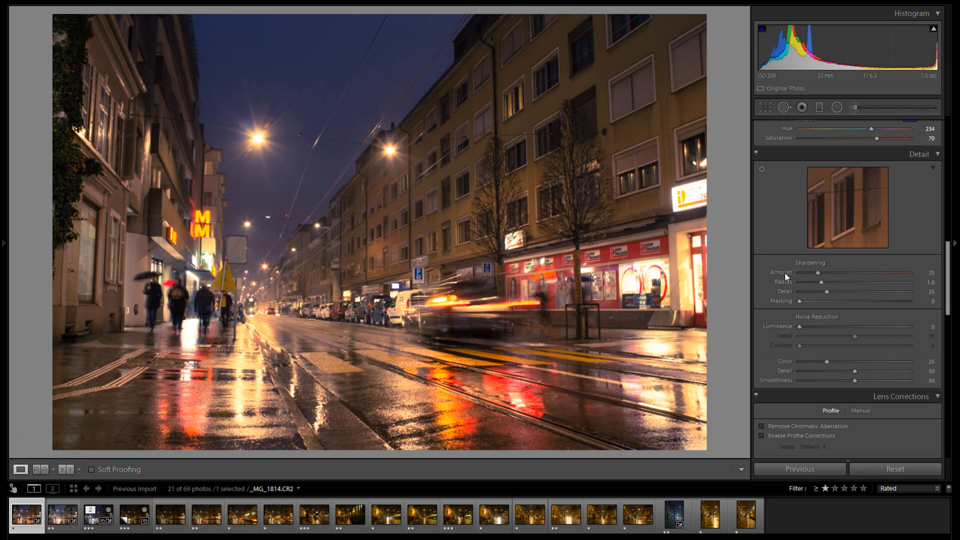
# - Set the sharpening amount to 60 and masking to 45, checking the sky up close
pyautogui.click(280, 103)
pyautogui.moveTo(279, 111); pyautogui.dragTo(419, 359)
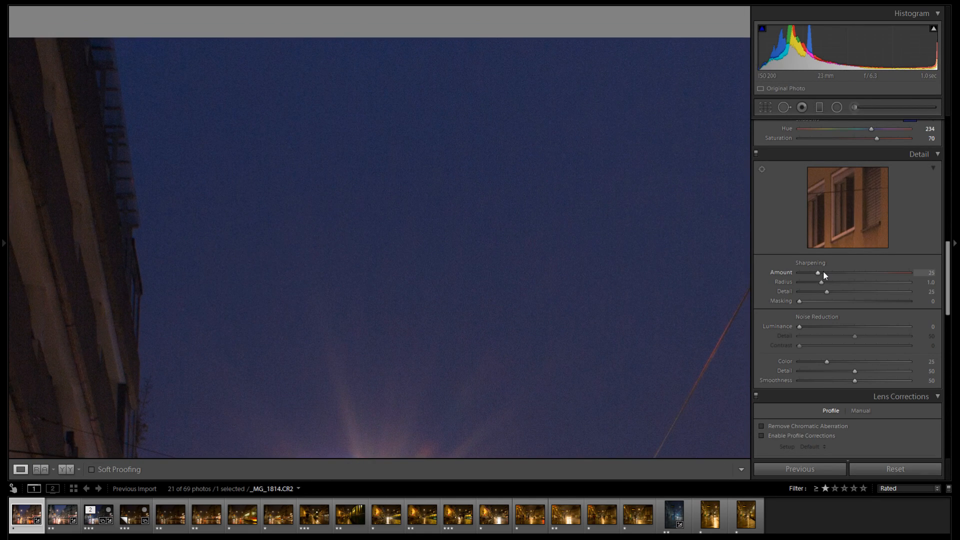
pyautogui.click(845, 273)
pyautogui.moveTo(598, 229); pyautogui.dragTo(403, 287)
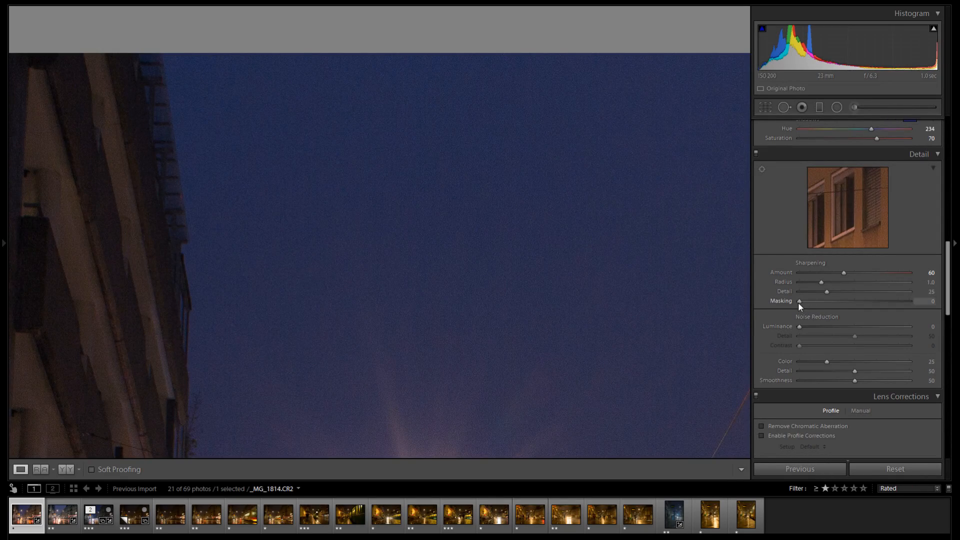
pyautogui.moveTo(799, 302); pyautogui.dragTo(697, 300)
pyautogui.click(417, 230)
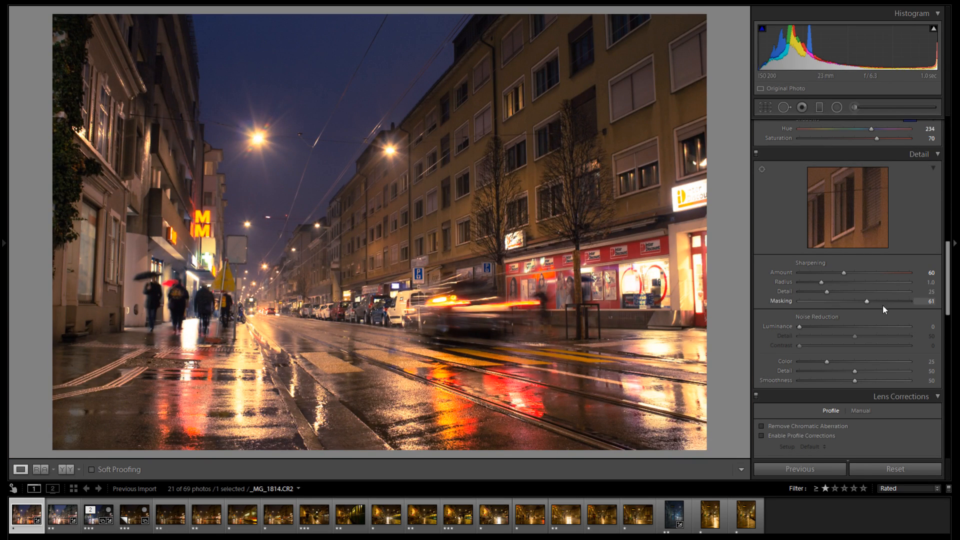
pyautogui.moveTo(868, 302)
pyautogui.mouseDown()
pyautogui.moveTo(841, 302)
pyautogui.moveTo(862, 302)
pyautogui.mouseUp()
pyautogui.moveTo(860, 302); pyautogui.dragTo(850, 302)
# - Try luminance noise reduction at 15, check the parked cars and street up close, and reset it to 0
pyautogui.click(389, 313)
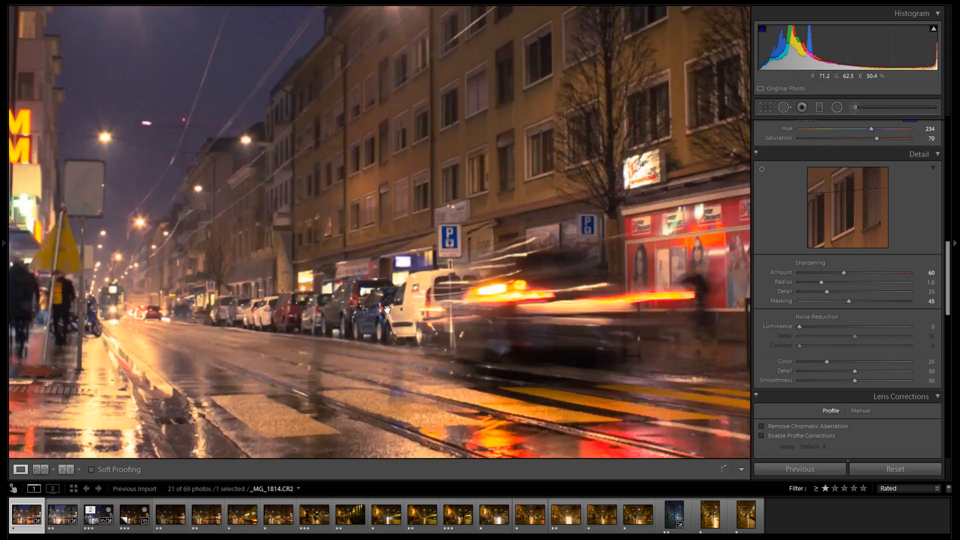
pyautogui.moveTo(299, 138); pyautogui.dragTo(450, 240)
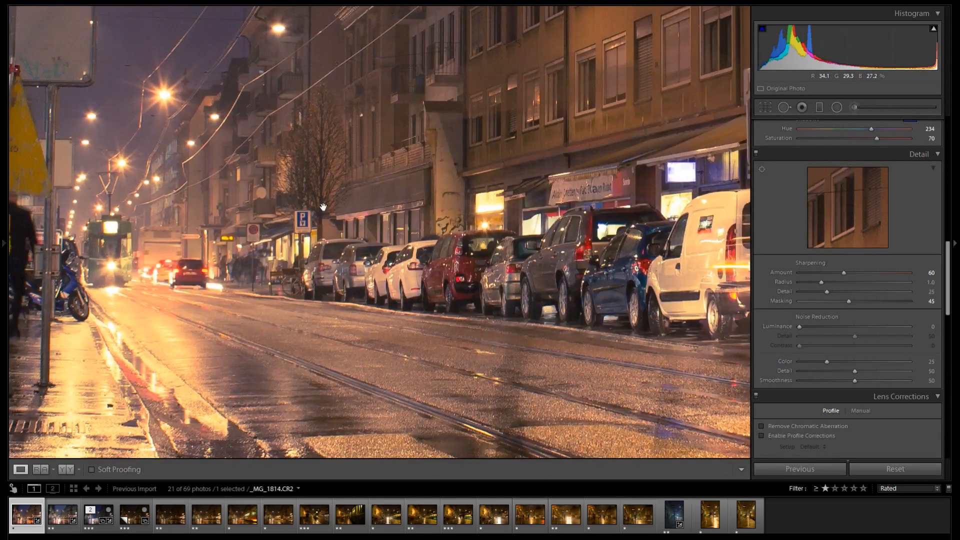
pyautogui.click(458, 279)
pyautogui.moveTo(822, 326)
pyautogui.mouseDown()
pyautogui.moveTo(835, 330)
pyautogui.moveTo(824, 331)
pyautogui.moveTo(827, 325)
pyautogui.mouseUp()
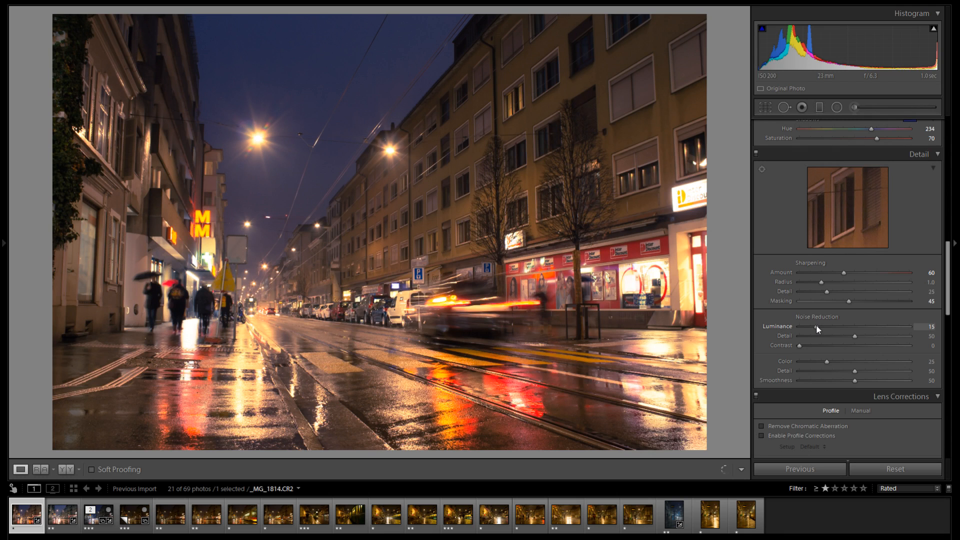
pyautogui.click(284, 311)
pyautogui.moveTo(424, 319); pyautogui.dragTo(277, 305)
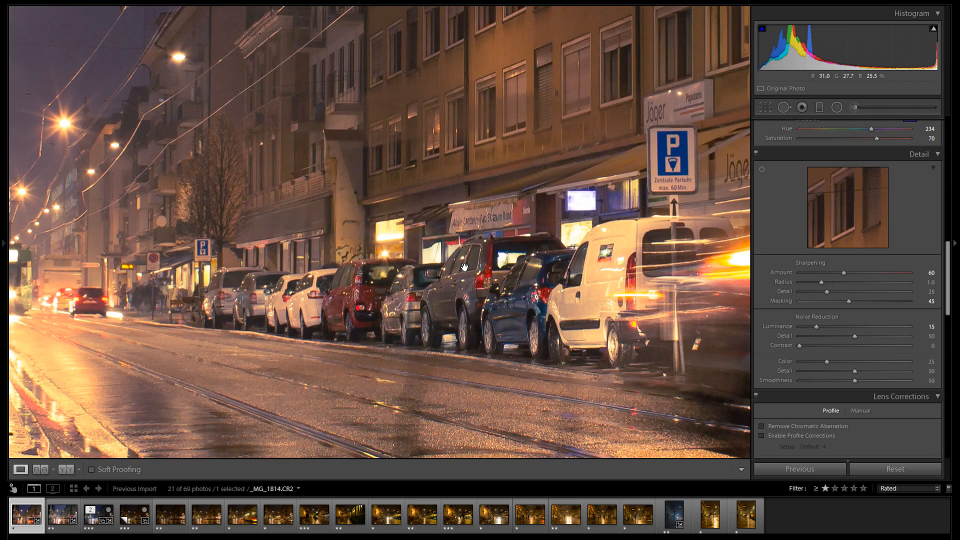
pyautogui.moveTo(297, 335); pyautogui.dragTo(494, 283)
pyautogui.click(493, 284)
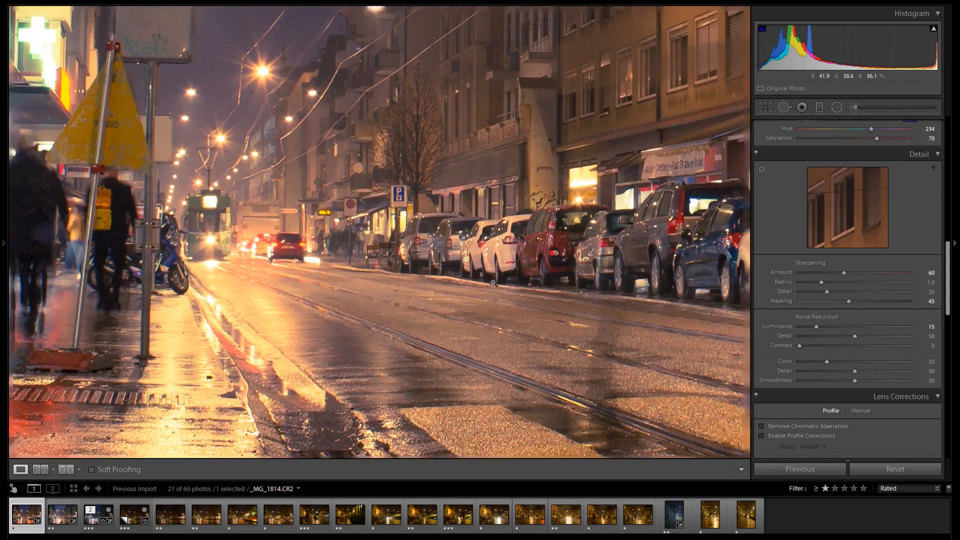
pyautogui.doubleClick(783, 327)
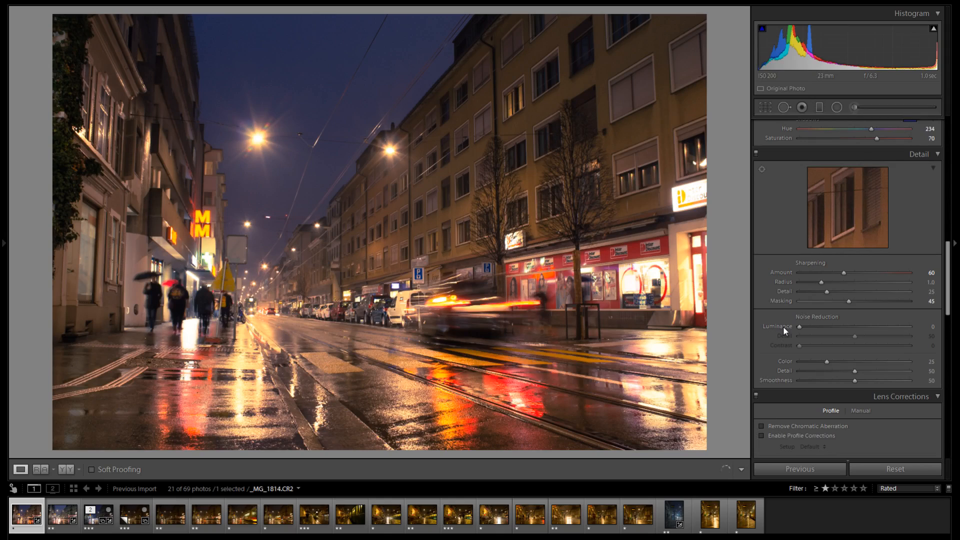
# - Try color noise reduction at 100, check the pedestrians and building facades up close, and reset it to 25
pyautogui.click(395, 274)
pyautogui.scroll(-3, 815, 344)
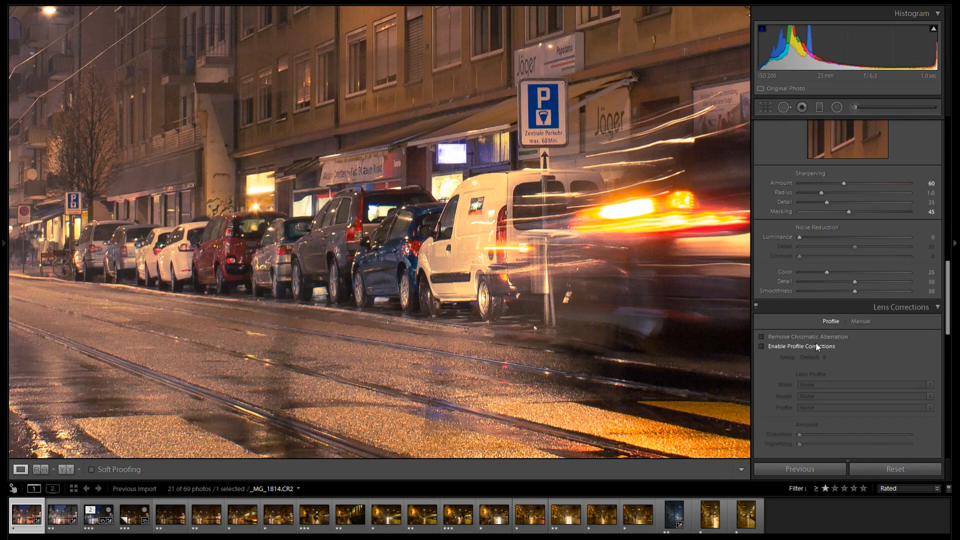
pyautogui.moveTo(827, 272); pyautogui.dragTo(834, 276)
pyautogui.moveTo(692, 171); pyautogui.dragTo(700, 160)
pyautogui.moveTo(301, 248); pyautogui.dragTo(592, 203)
pyautogui.moveTo(359, 239); pyautogui.dragTo(507, 314)
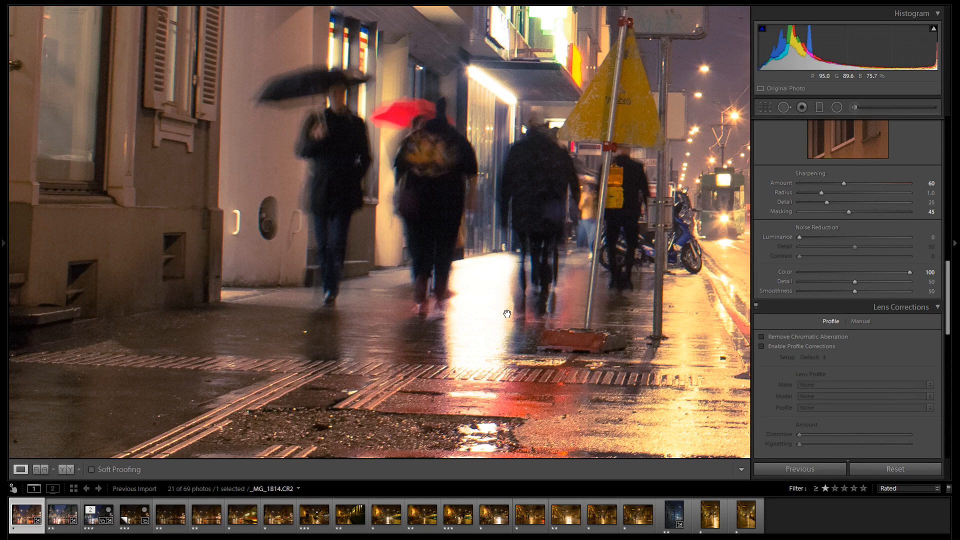
pyautogui.moveTo(470, 115); pyautogui.dragTo(547, 273)
pyautogui.moveTo(461, 59); pyautogui.dragTo(348, 317)
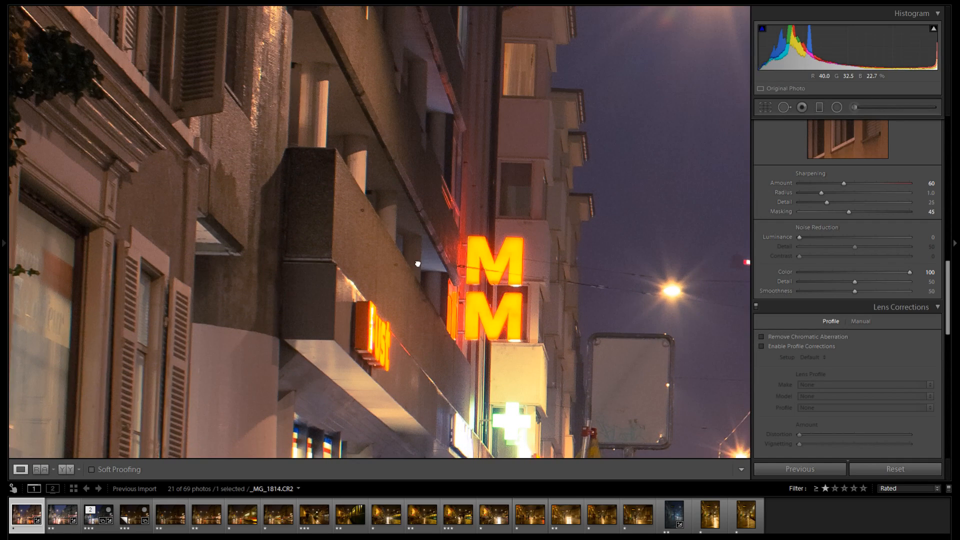
pyautogui.doubleClick(784, 271)
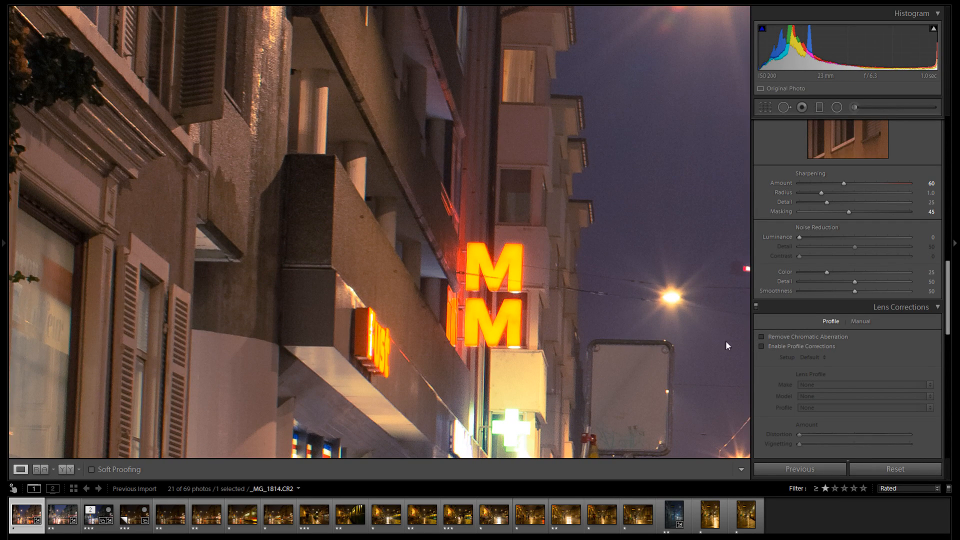
# - Set color noise reduction to 100, comparing it with the default on the storefront and bare trees
pyautogui.moveTo(359, 202); pyautogui.dragTo(340, 116)
pyautogui.moveTo(600, 280); pyautogui.dragTo(300, 135)
pyautogui.moveTo(725, 175); pyautogui.dragTo(350, 240)
pyautogui.moveTo(636, 60); pyautogui.dragTo(345, 5)
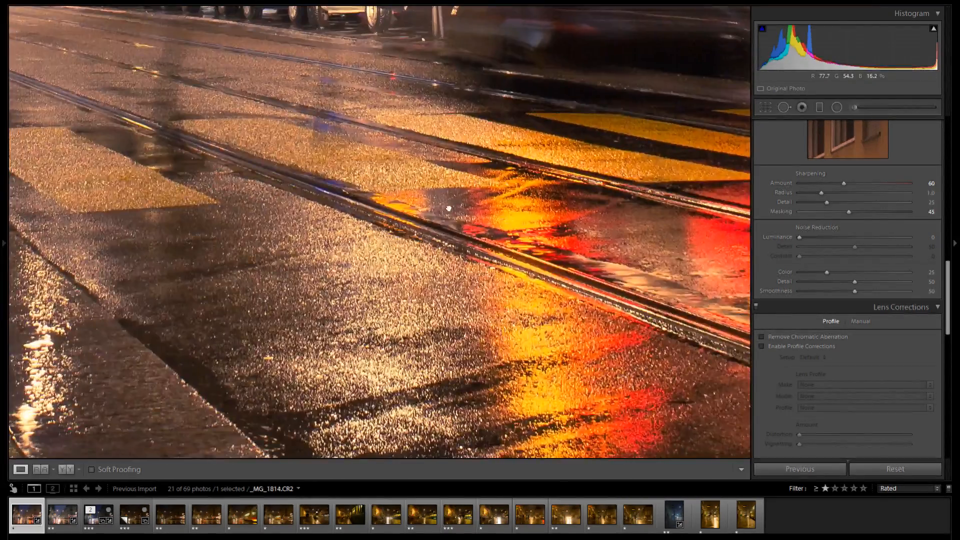
pyautogui.moveTo(725, 155); pyautogui.dragTo(389, 368)
pyautogui.moveTo(479, 164); pyautogui.dragTo(372, 222)
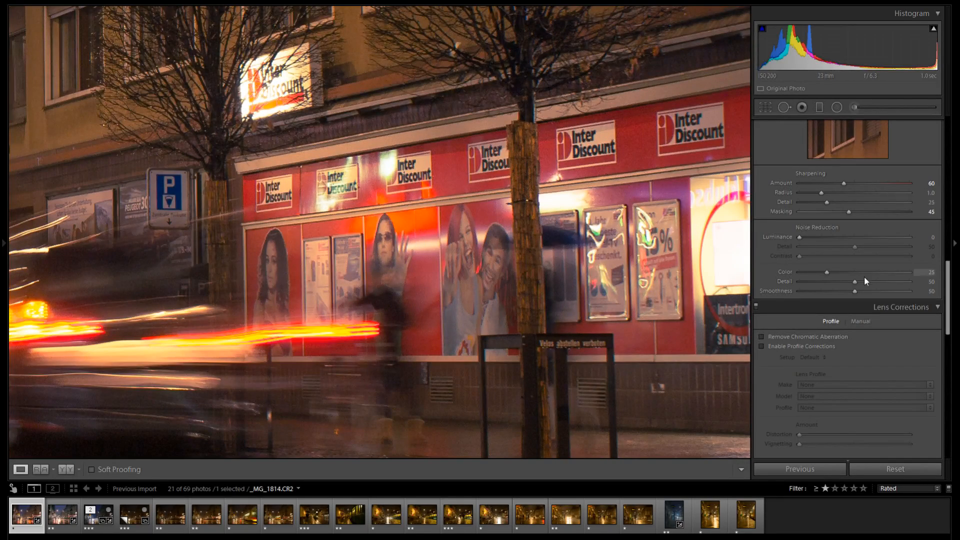
pyautogui.moveTo(828, 273); pyautogui.dragTo(834, 273)
pyautogui.moveTo(586, 43); pyautogui.dragTo(519, 307)
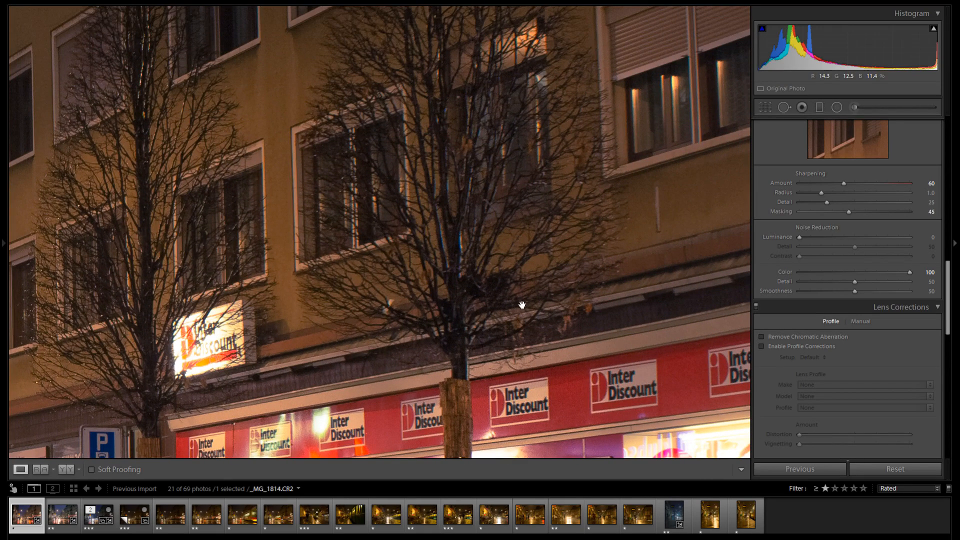
pyautogui.doubleClick(787, 271)
pyautogui.moveTo(598, 202); pyautogui.dragTo(600, 256)
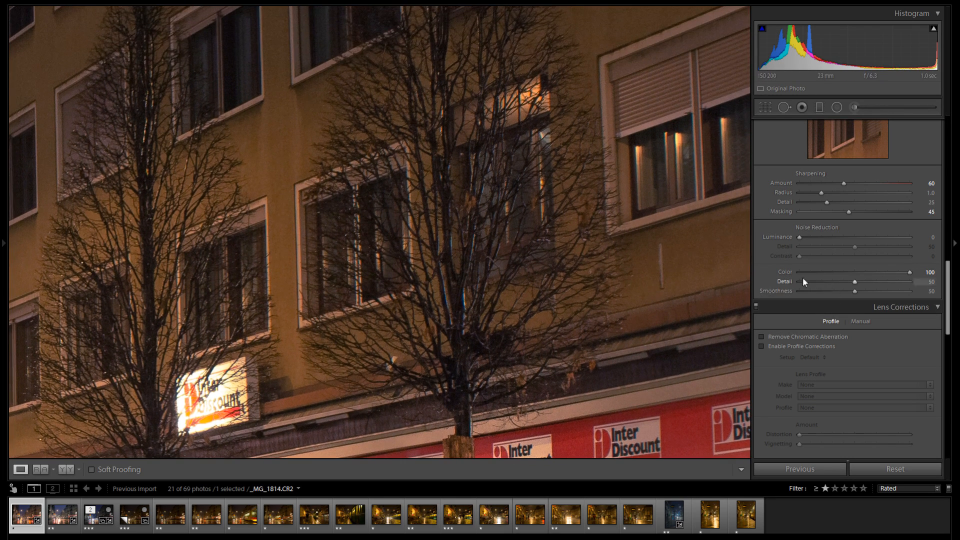
pyautogui.click(570, 301)
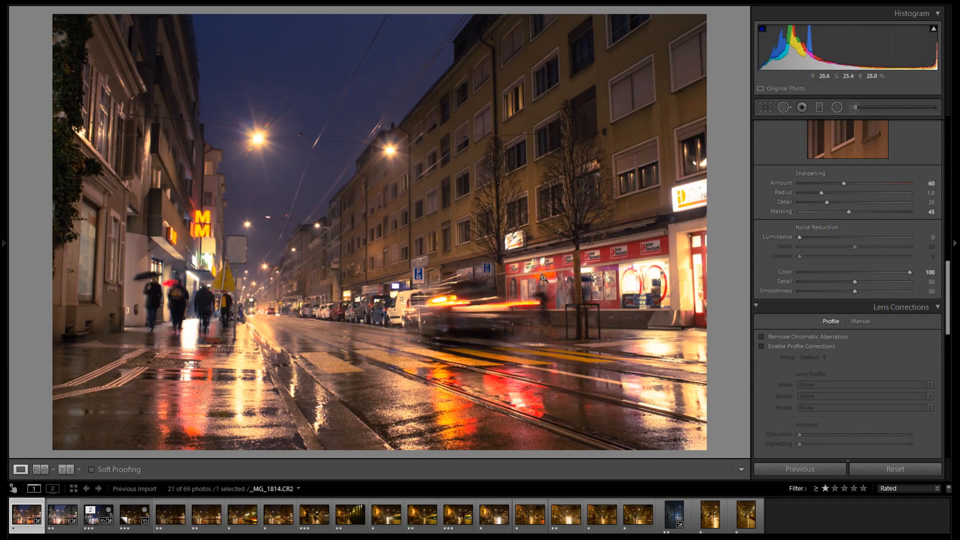
# - Enable chromatic aberration removal, switching it off and on to compare edges around the rooftops and street lamp
pyautogui.scroll(-3, 860, 225)
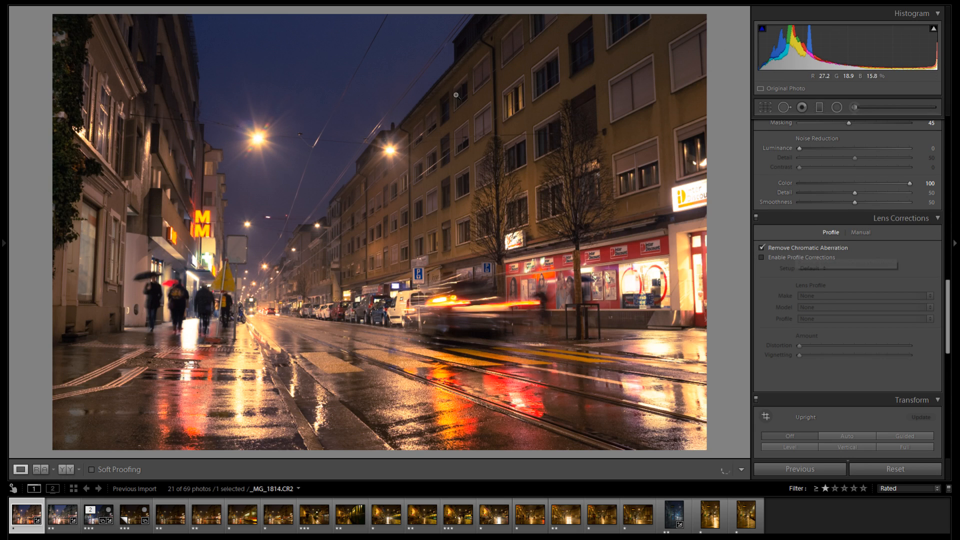
pyautogui.click(422, 97)
pyautogui.click(812, 248)
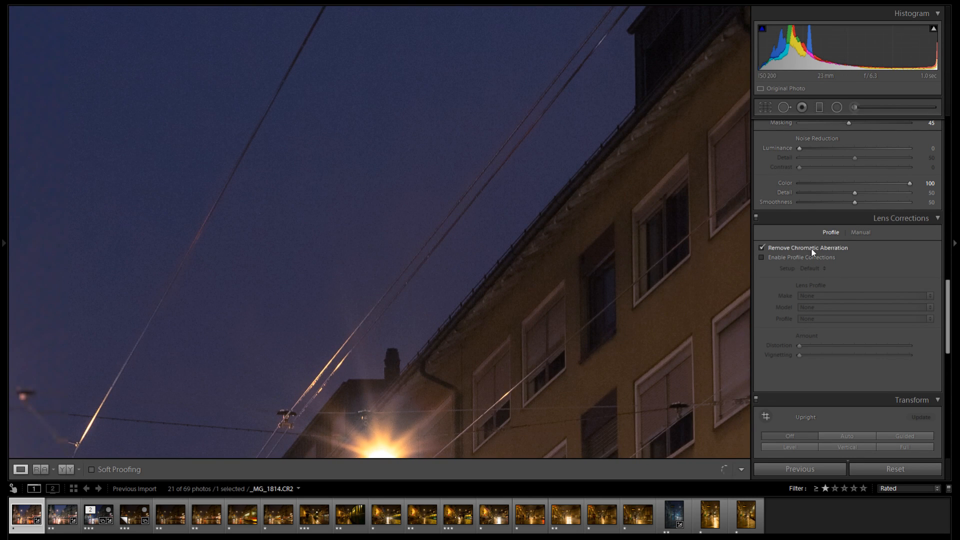
pyautogui.moveTo(512, 287); pyautogui.dragTo(647, 305)
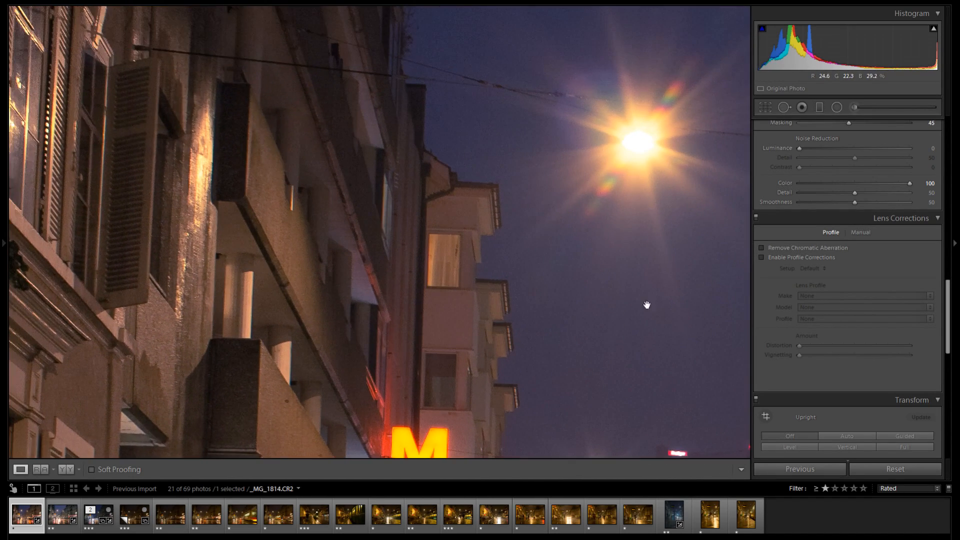
pyautogui.click(796, 248)
pyautogui.moveTo(489, 163); pyautogui.dragTo(570, 237)
pyautogui.press('z')
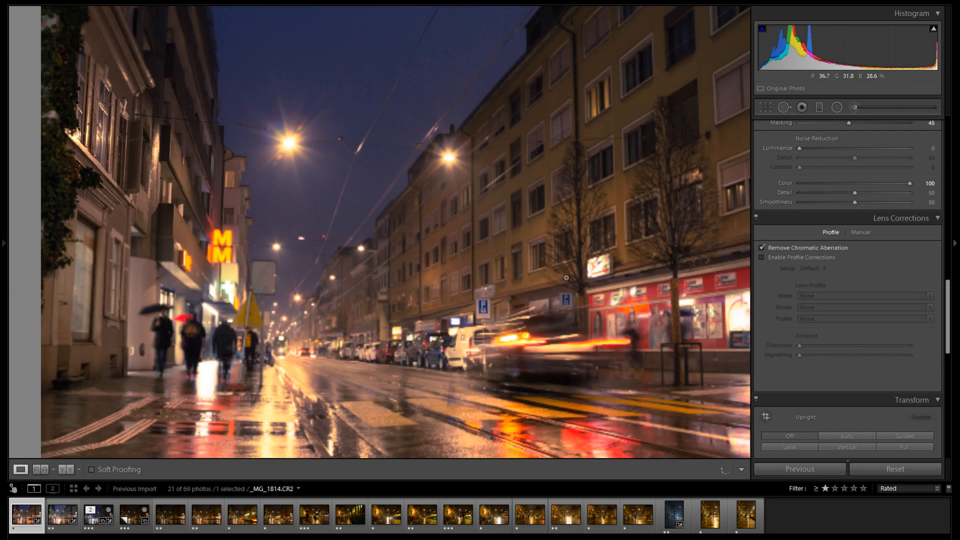
# - Examine the manual lens corrections, including the defringe color picker, and return to the profile corrections
pyautogui.click(857, 233)
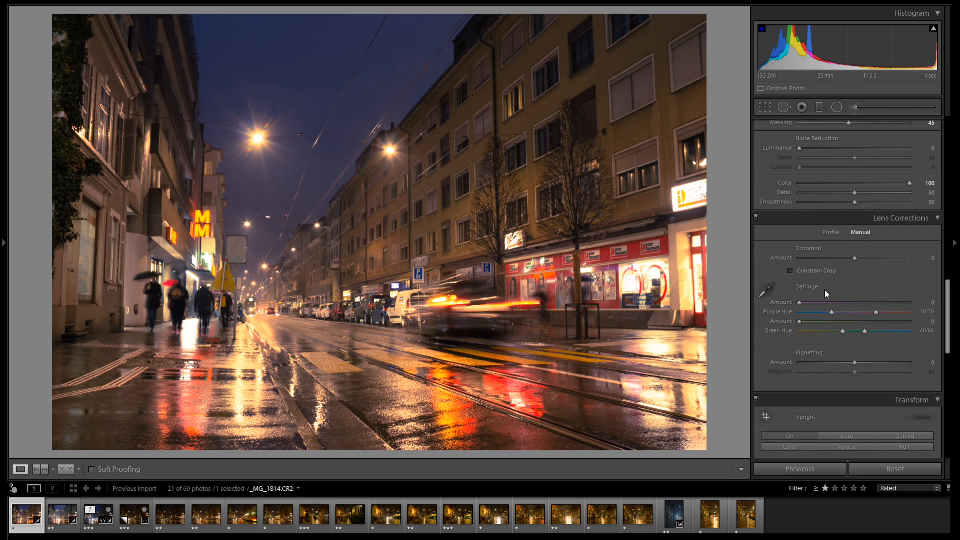
pyautogui.click(768, 289)
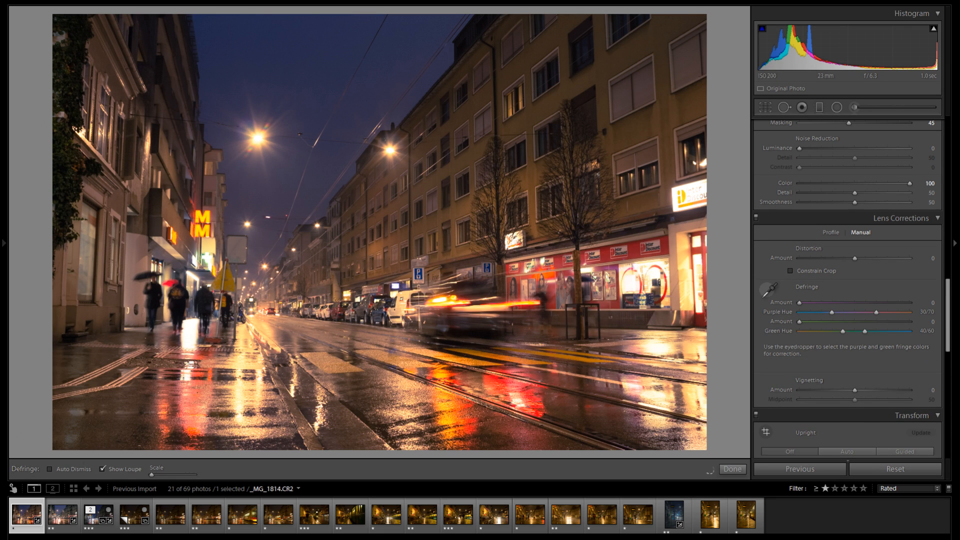
pyautogui.click(768, 289)
pyautogui.click(826, 232)
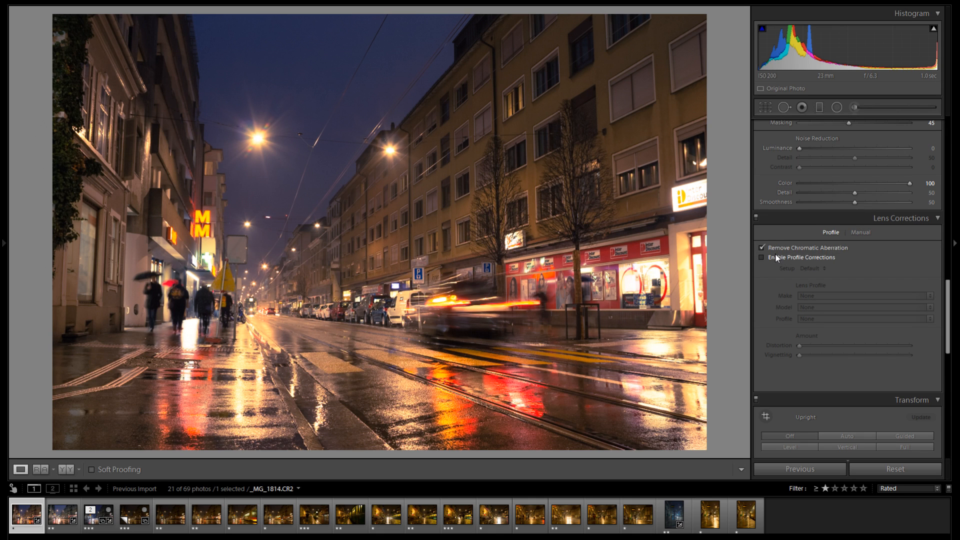
pyautogui.click(860, 233)
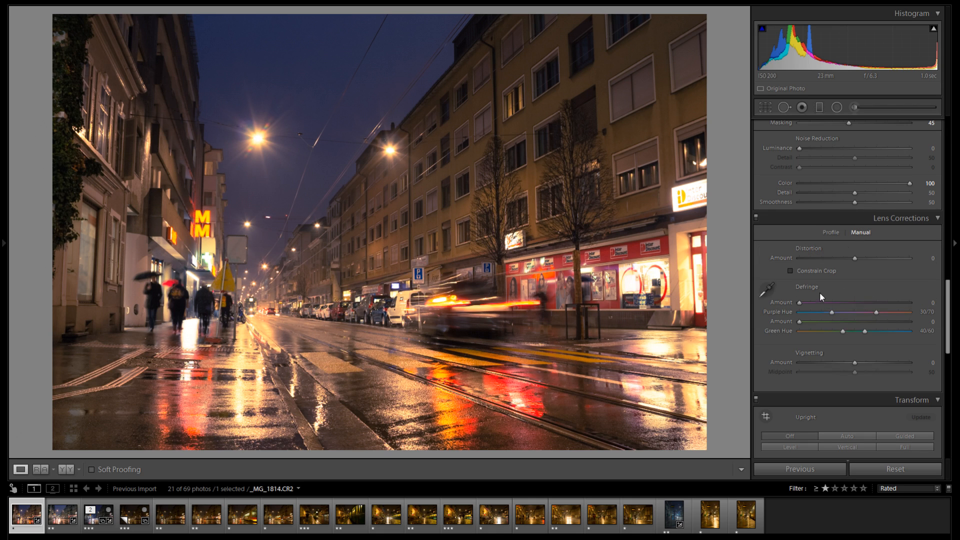
pyautogui.click(830, 232)
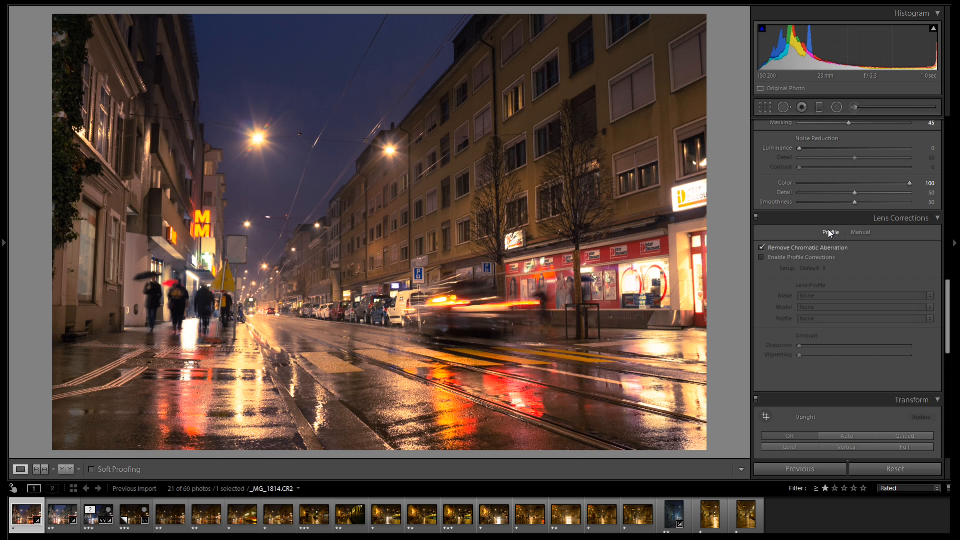
# - Enable lens profile corrections with the make set to Canon, switching them off and on to compare the photo
pyautogui.click(800, 257)
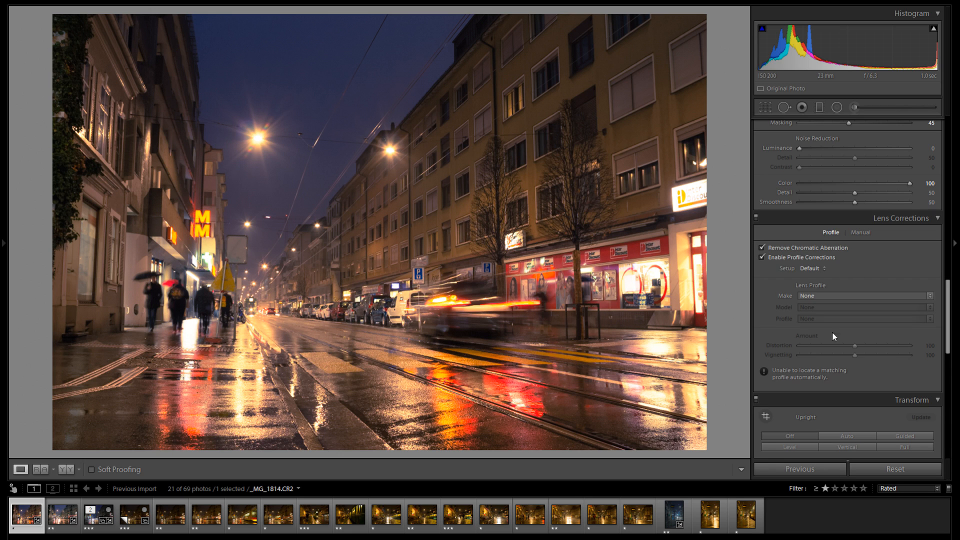
pyautogui.click(824, 298)
pyautogui.press('c')
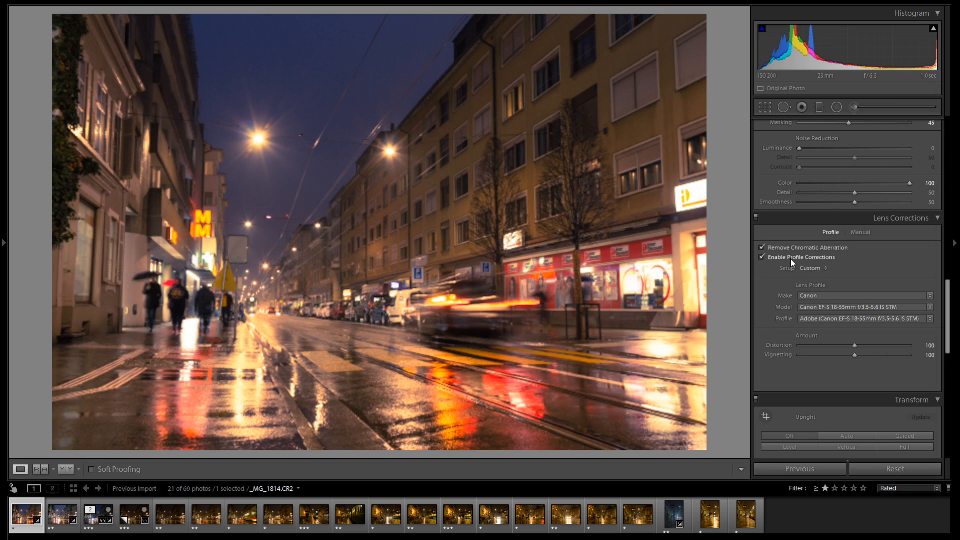
pyautogui.click(791, 257)
pyautogui.click(791, 257)
pyautogui.scroll(2, 875, 340)
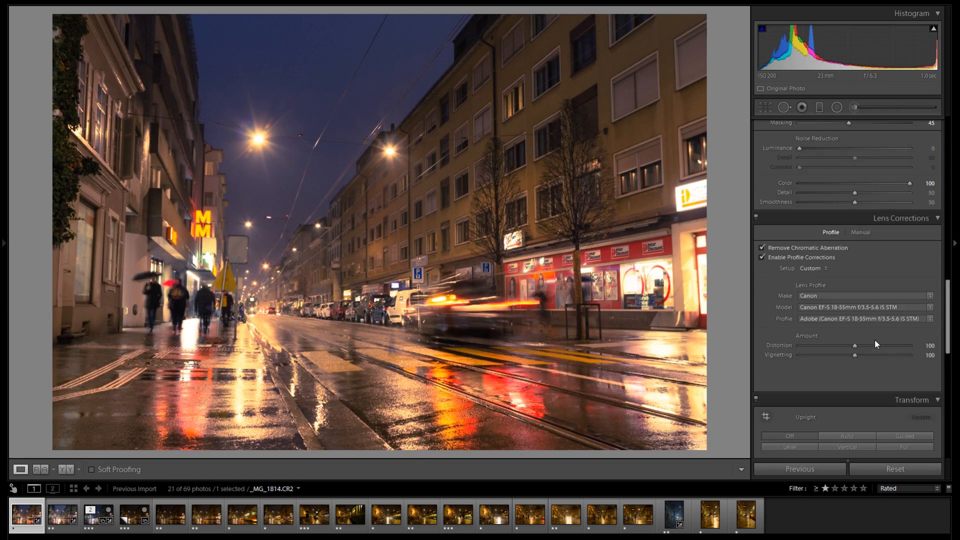
# - Review the lens model and setup choices, keeping Canon EF-S 18-55mm f/3.5-5.6 IS STM and Custom
pyautogui.click(854, 308)
pyautogui.click(855, 308)
pyautogui.click(857, 309)
pyautogui.click(810, 269)
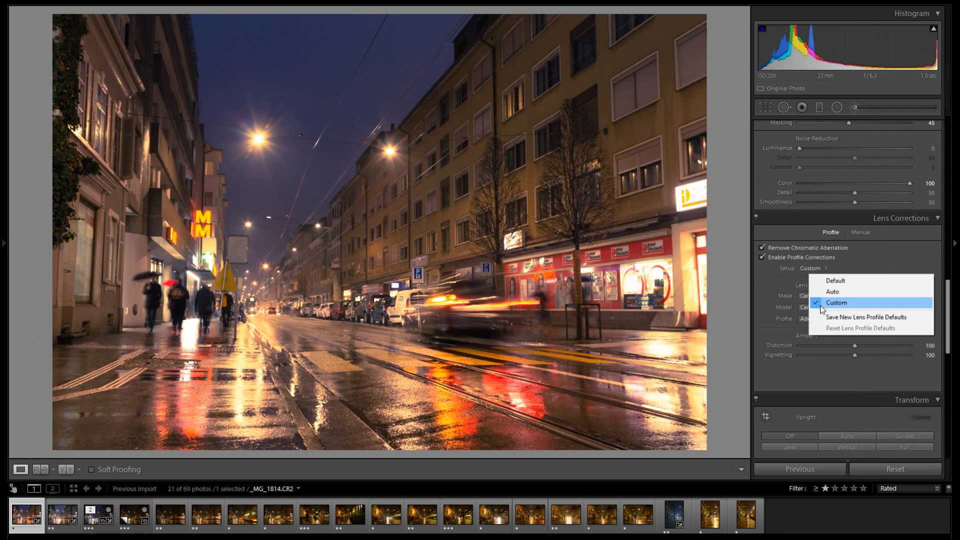
pyautogui.click(759, 285)
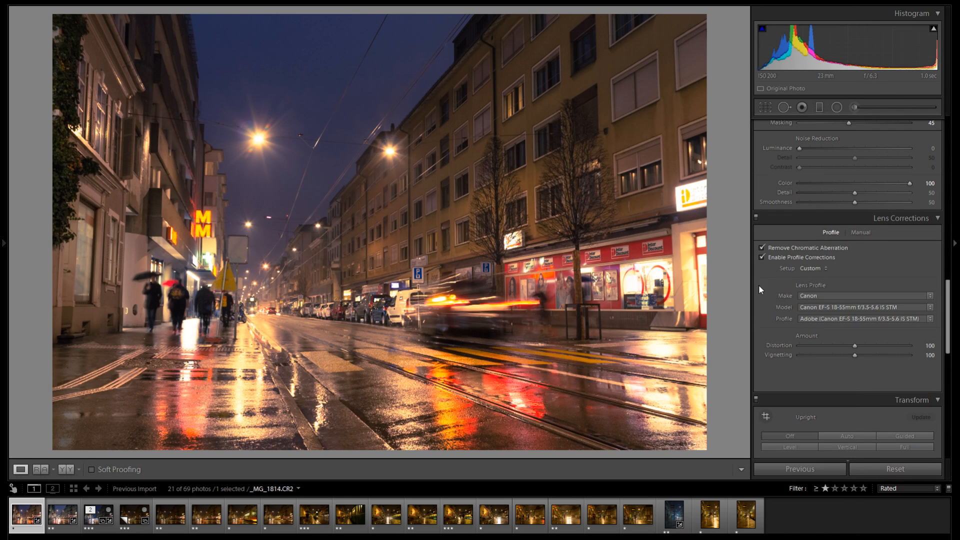
# - Inspect the profile-corrected photo up close around the parked cars, building facades and moving car's light trails
pyautogui.click(348, 322)
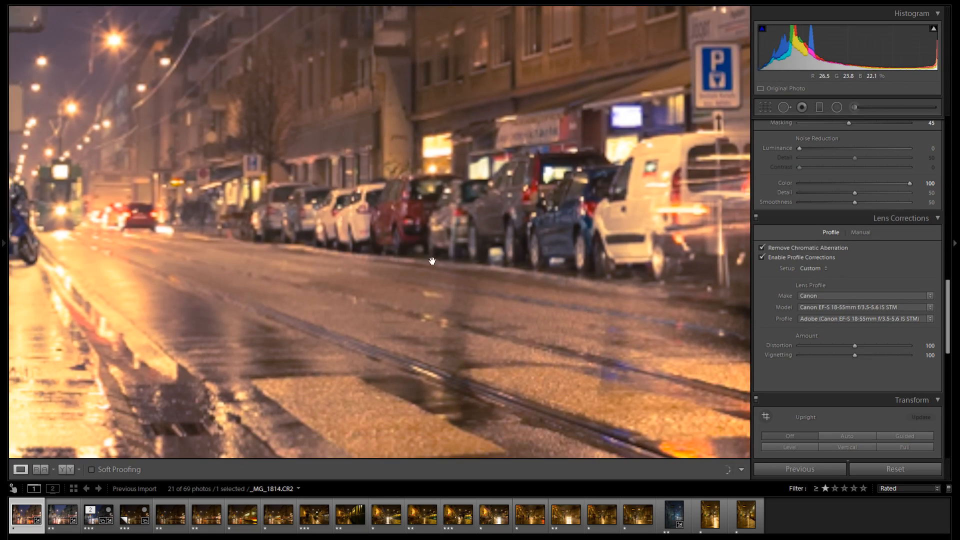
pyautogui.moveTo(338, 192); pyautogui.dragTo(418, 397)
pyautogui.moveTo(459, 166); pyautogui.dragTo(417, 183)
pyautogui.moveTo(506, 275); pyautogui.dragTo(522, 163)
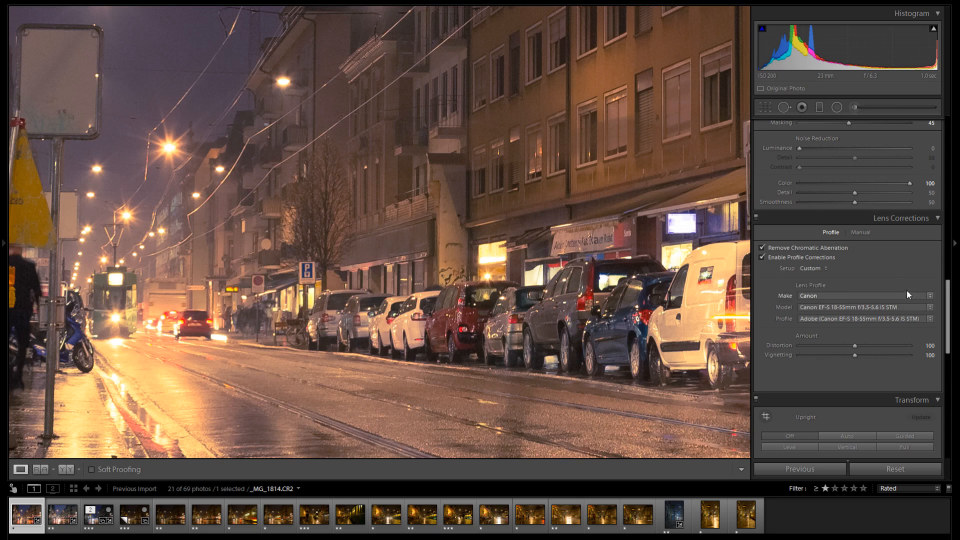
pyautogui.moveTo(436, 243); pyautogui.dragTo(662, 233)
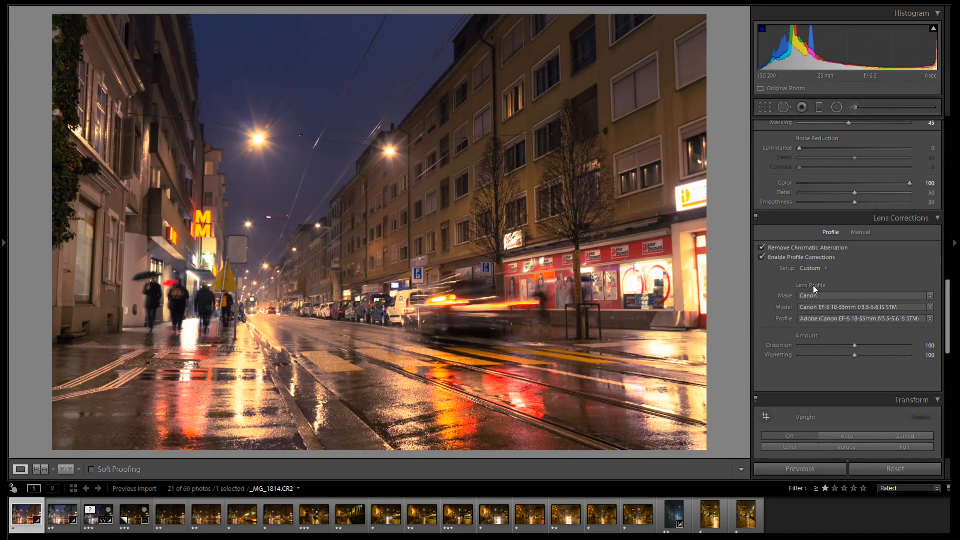
pyautogui.click(413, 296)
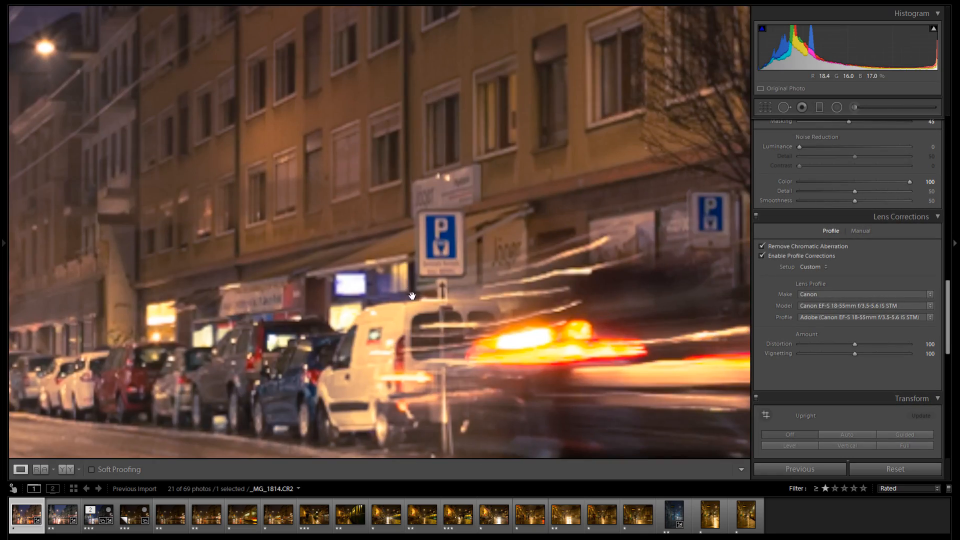
pyautogui.moveTo(414, 320); pyautogui.dragTo(483, 237)
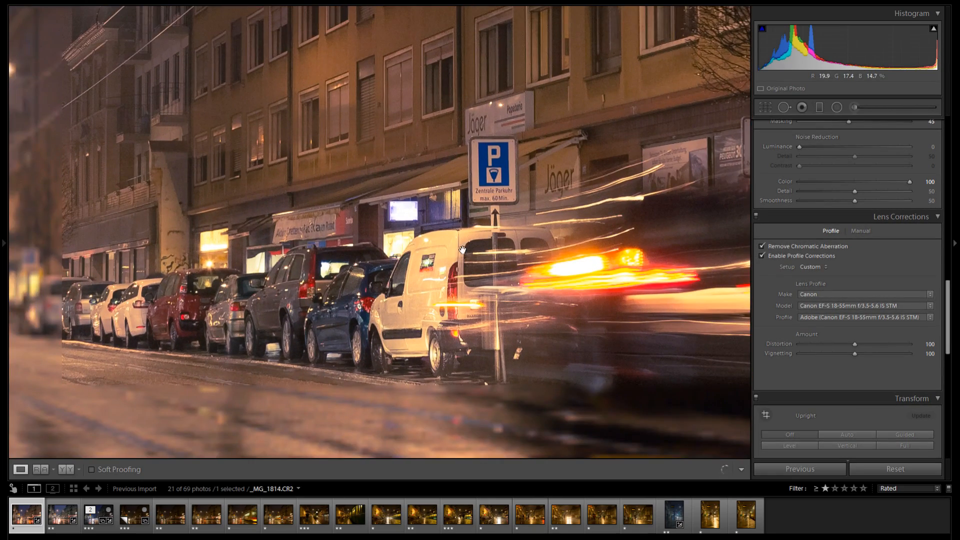
pyautogui.click(462, 250)
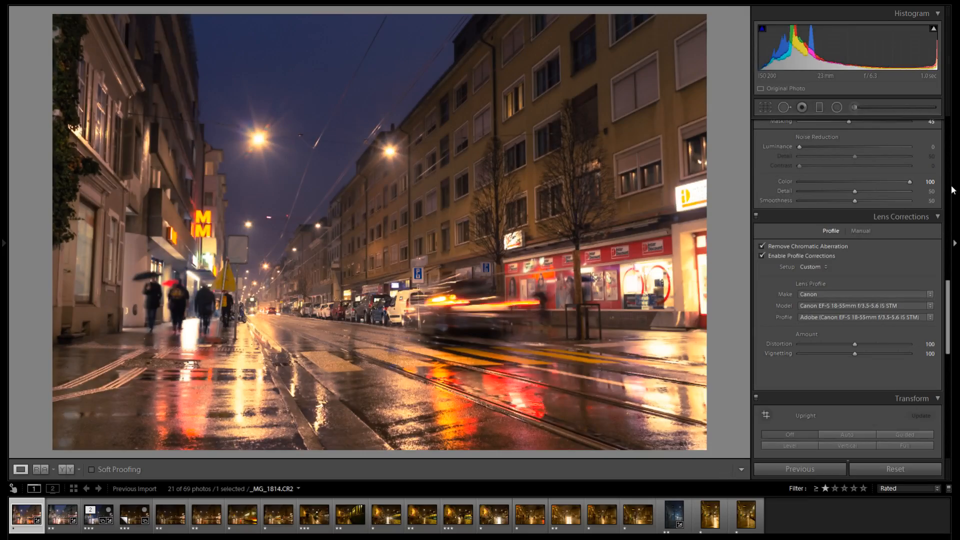
# - Try vertical perspective transforms of -40, -100 and -38, and reset the vertical value to 0
pyautogui.moveTo(948, 284); pyautogui.dragTo(939, 322)
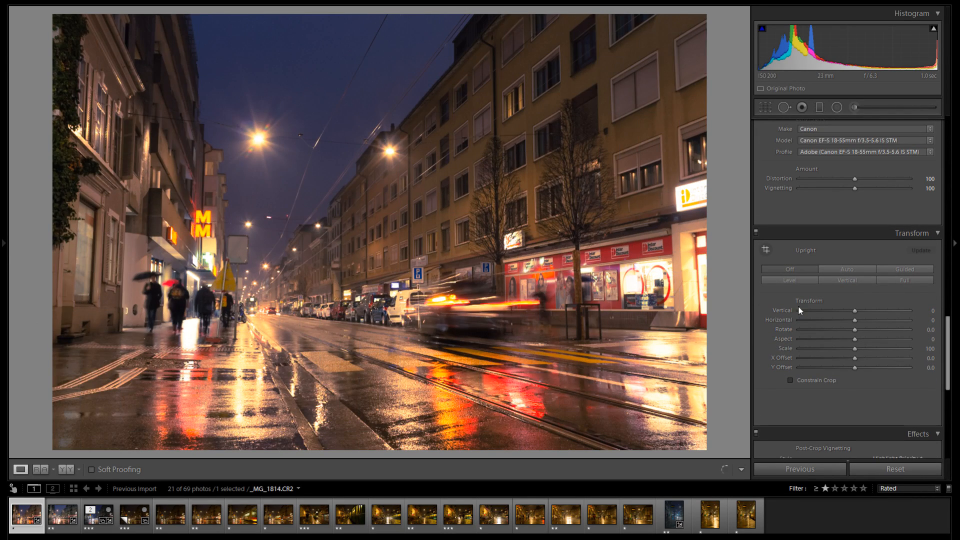
pyautogui.click(832, 311)
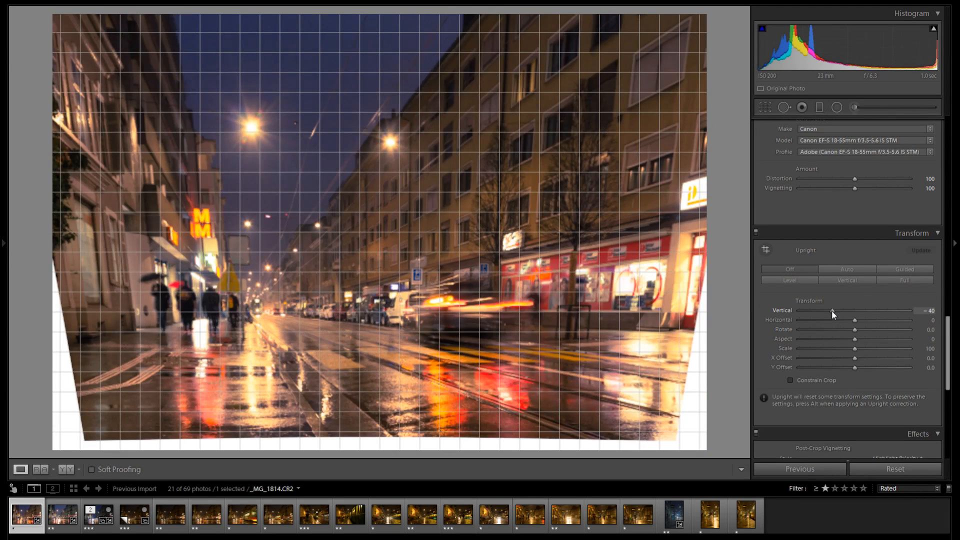
pyautogui.doubleClick(779, 310)
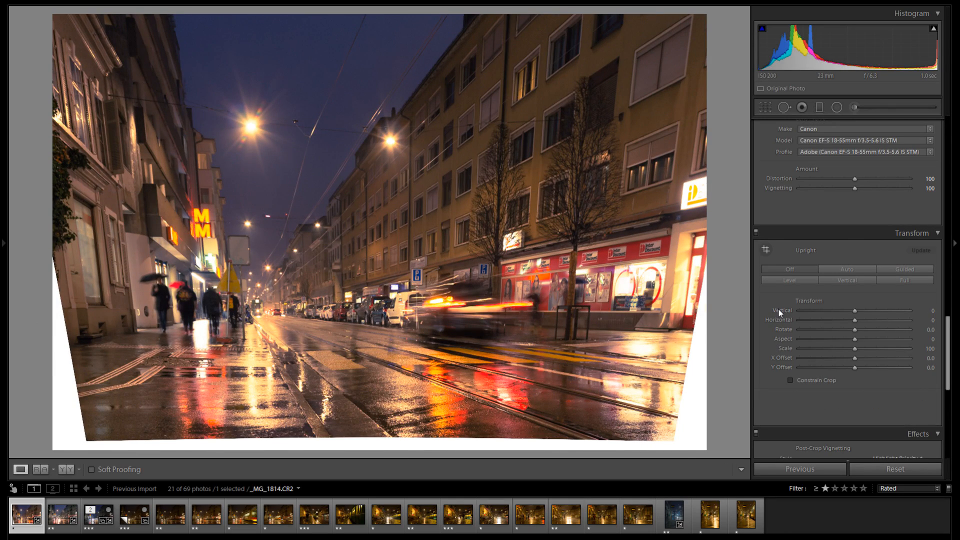
pyautogui.moveTo(854, 311); pyautogui.dragTo(783, 312)
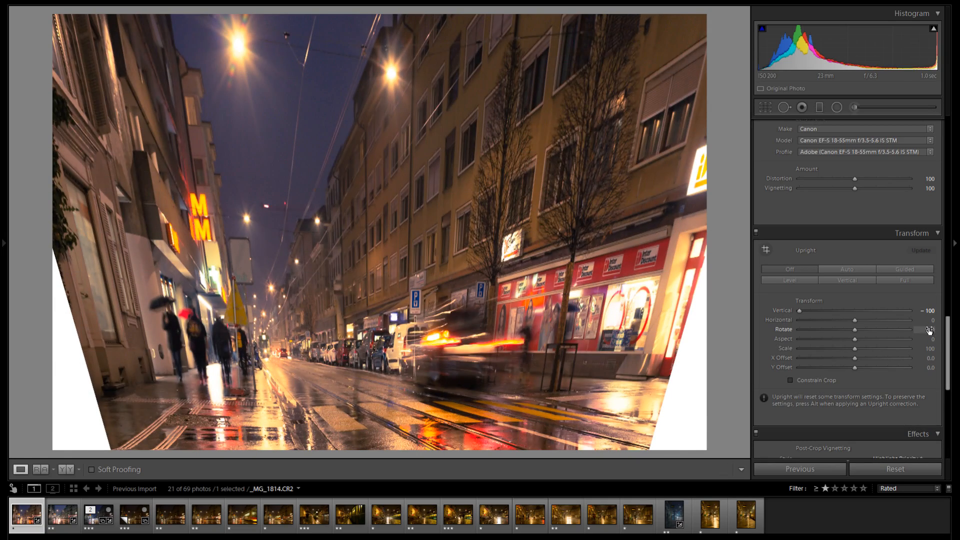
pyautogui.moveTo(782, 305); pyautogui.dragTo(881, 311)
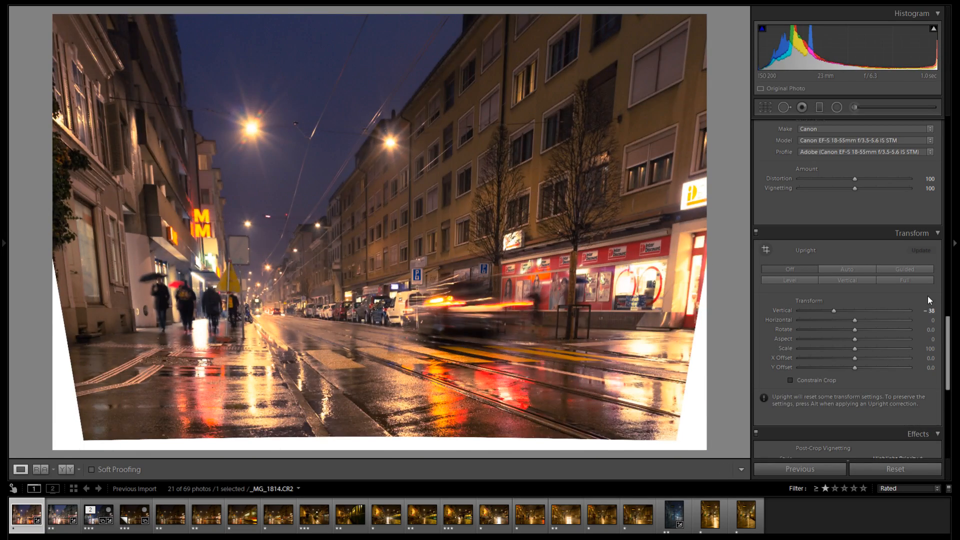
pyautogui.doubleClick(785, 307)
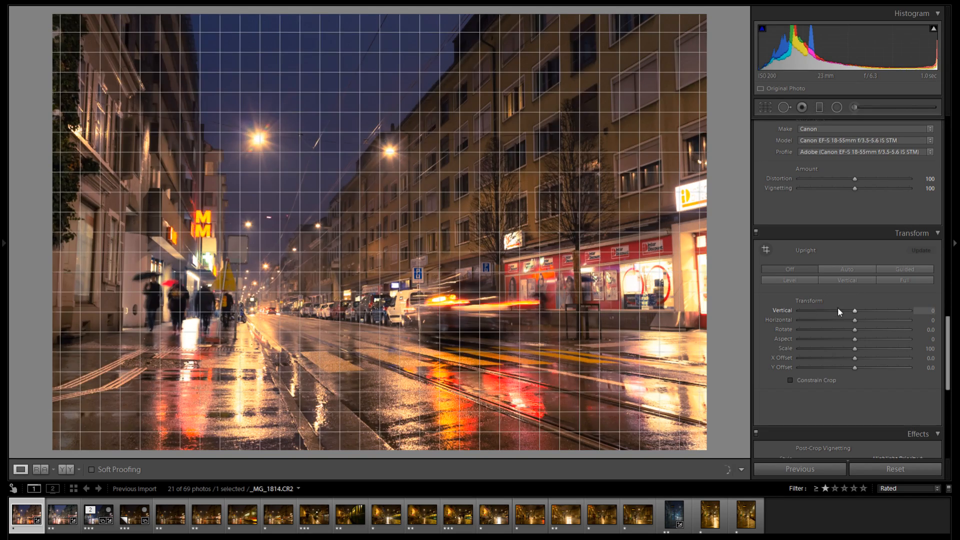
# - Try milder vertical perspective transforms of -21 and -40, resetting the value to 0 after each
pyautogui.moveTo(852, 311); pyautogui.dragTo(841, 309)
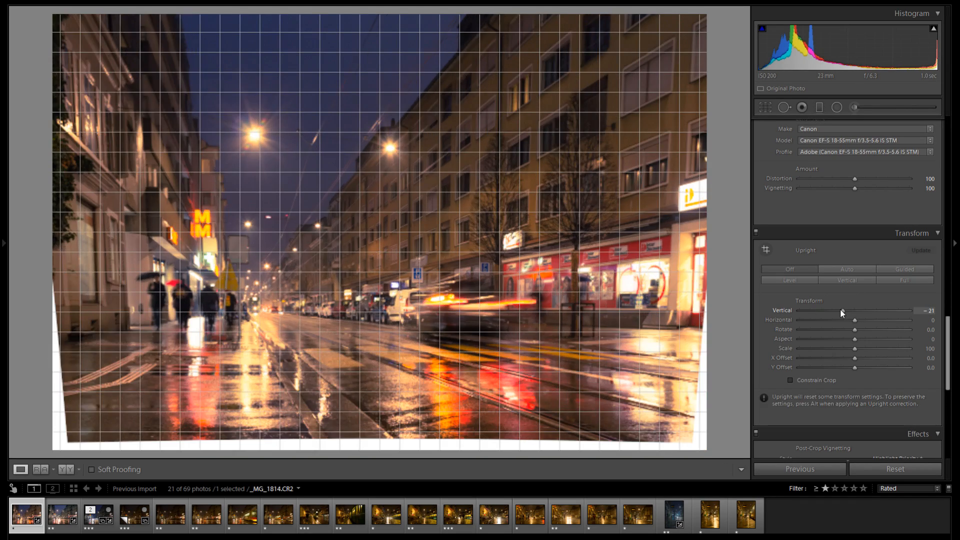
pyautogui.doubleClick(785, 310)
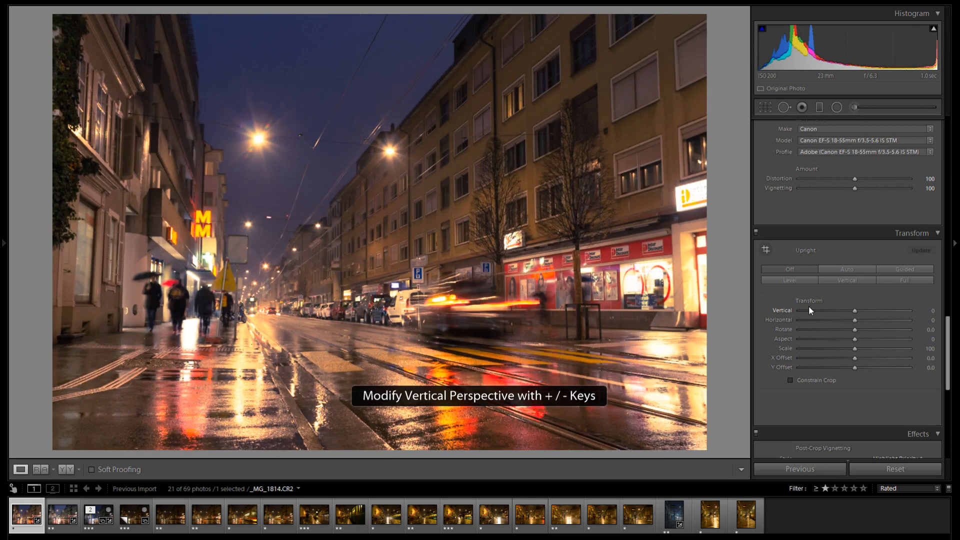
pyautogui.click(832, 311)
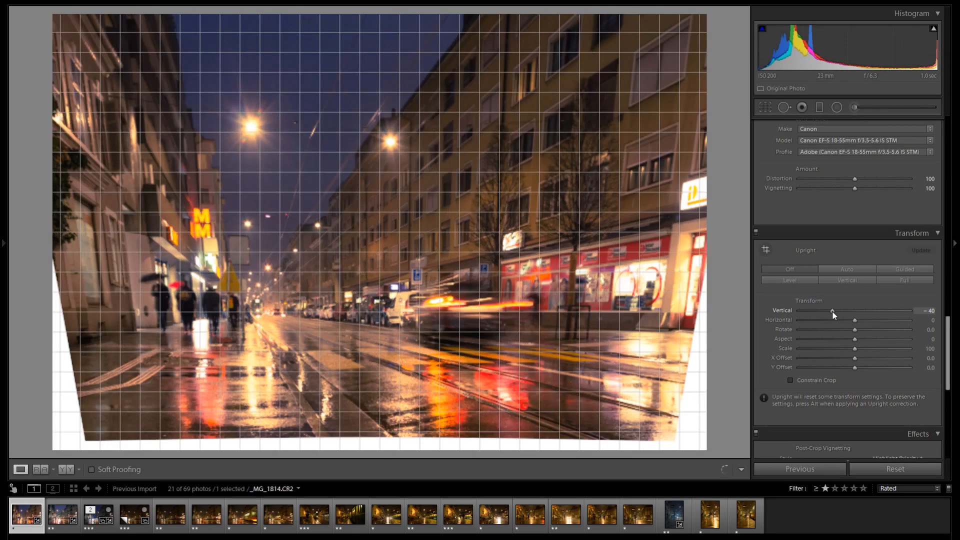
pyautogui.doubleClick(787, 308)
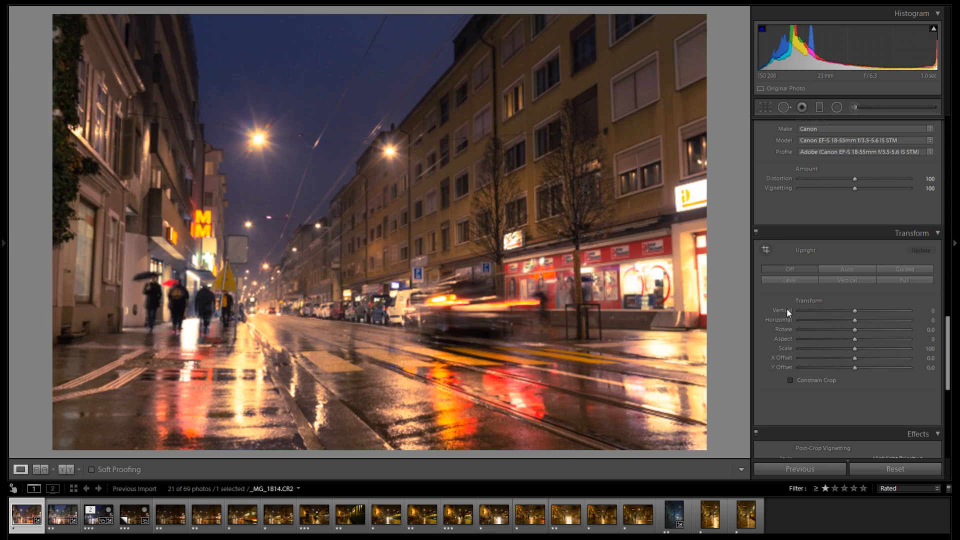
# - Try a horizontal perspective transform of +60 and reset it to 0
pyautogui.moveTo(857, 320); pyautogui.dragTo(884, 322)
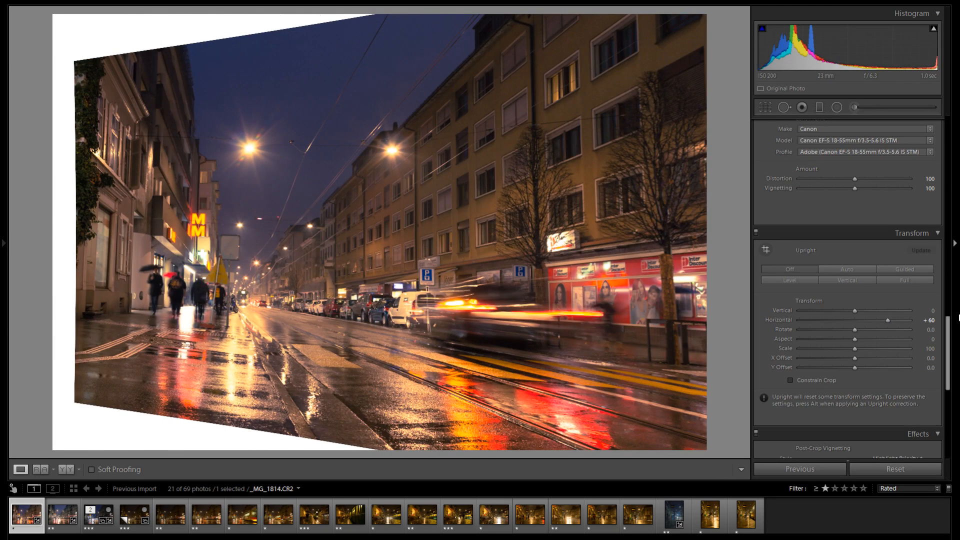
pyautogui.click(786, 322)
pyautogui.doubleClick(783, 320)
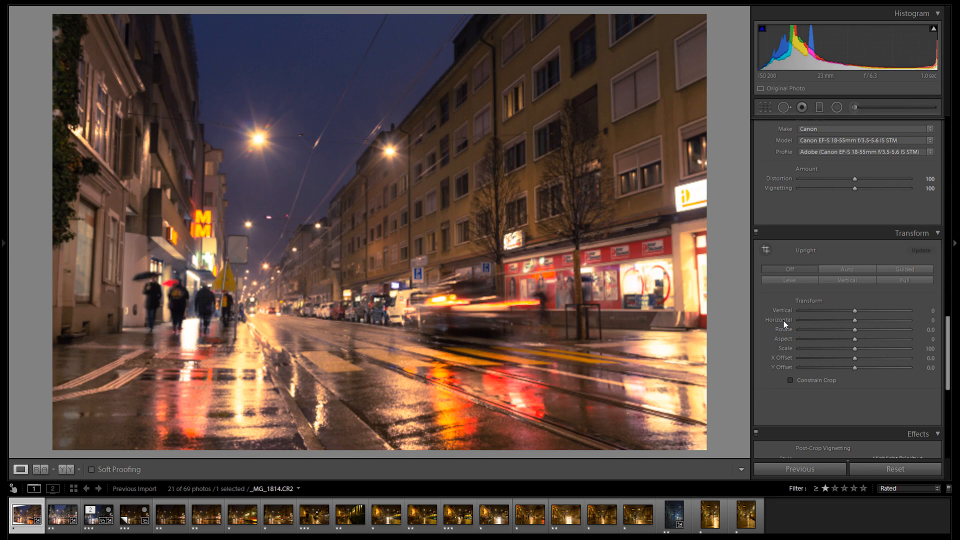
# - Set the horizontal transform to +20 and the vertical to -15, checking the street up close and comparing with the transform off
pyautogui.moveTo(821, 323); pyautogui.dragTo(863, 320)
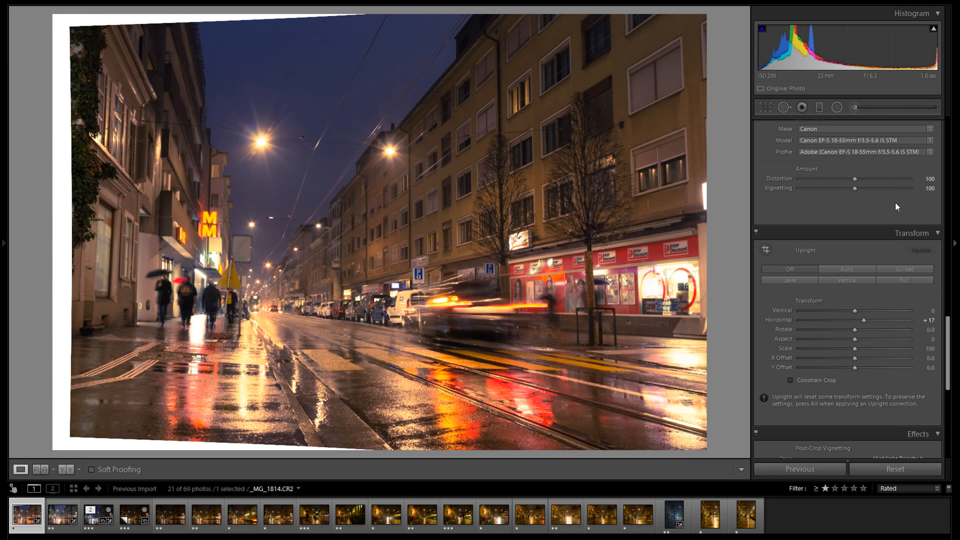
pyautogui.moveTo(864, 320); pyautogui.dragTo(866, 320)
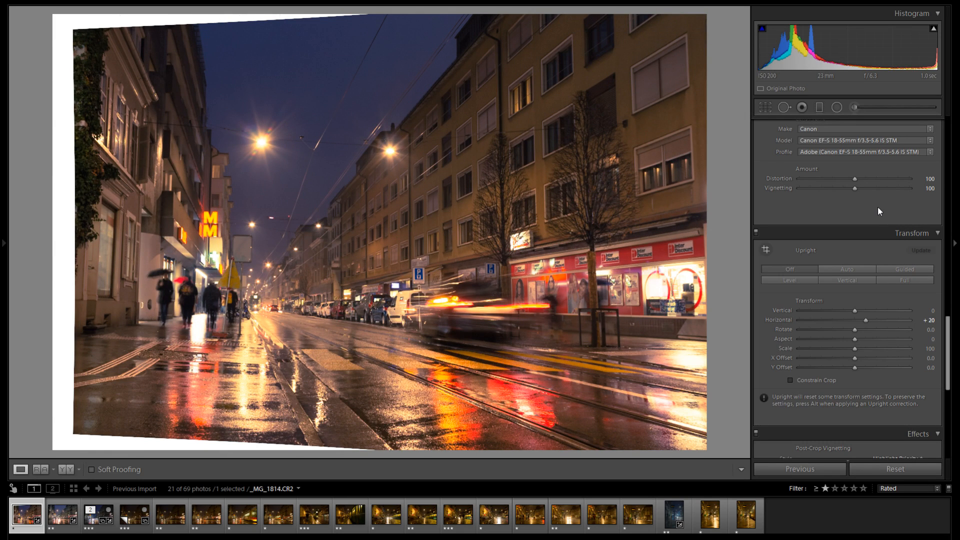
pyautogui.moveTo(854, 311); pyautogui.dragTo(846, 314)
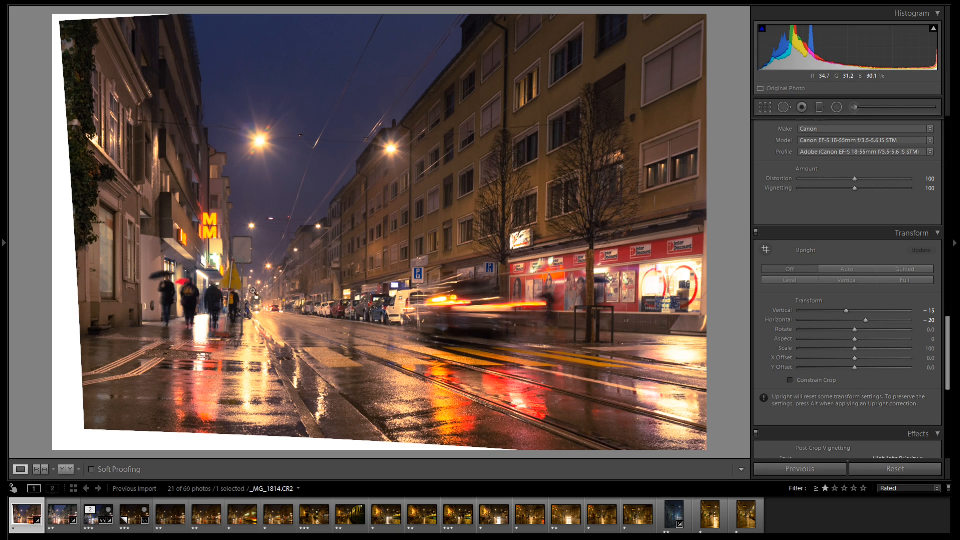
pyautogui.click(254, 290)
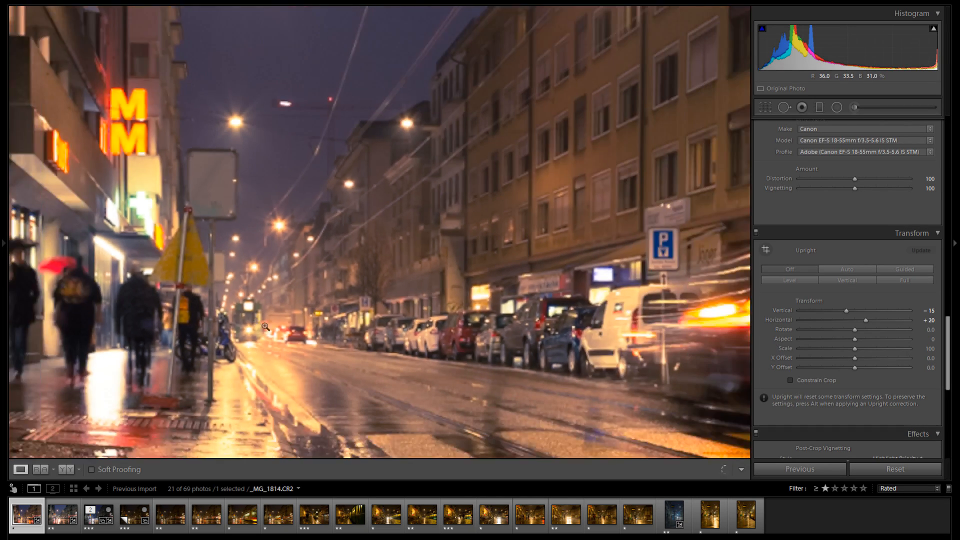
pyautogui.click(265, 327)
pyautogui.click(756, 233)
pyautogui.click(756, 233)
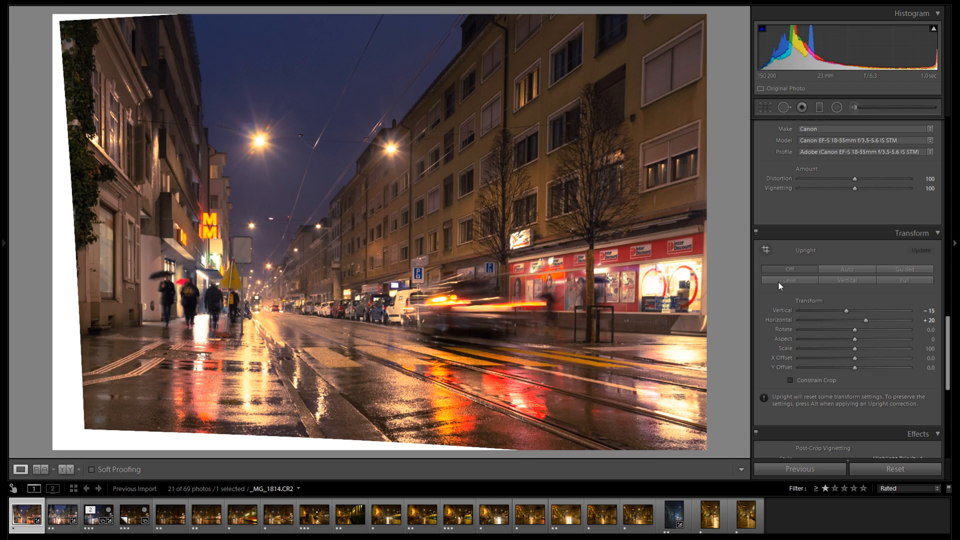
# - Constrain the crop to the transformed photo and compare the result with the transform turned off and on
pyautogui.click(791, 380)
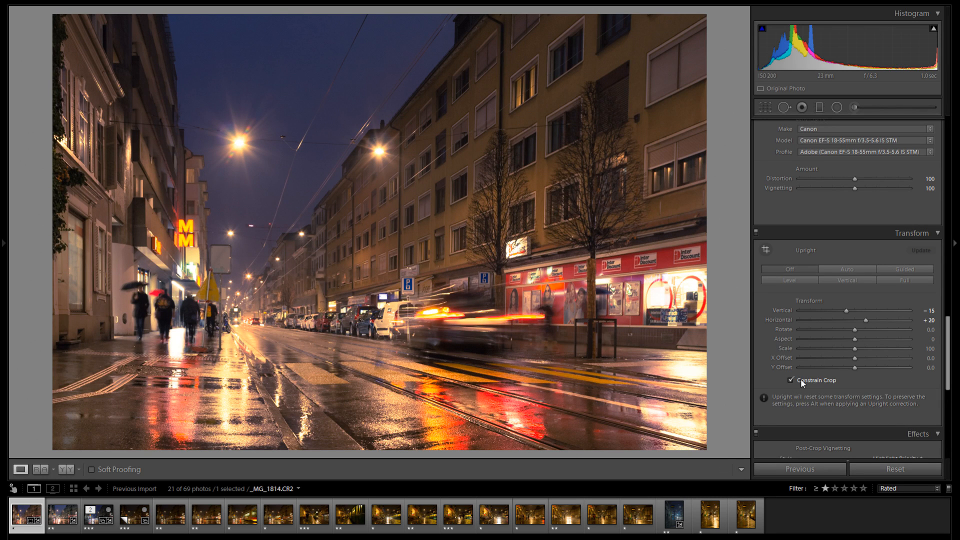
pyautogui.click(757, 232)
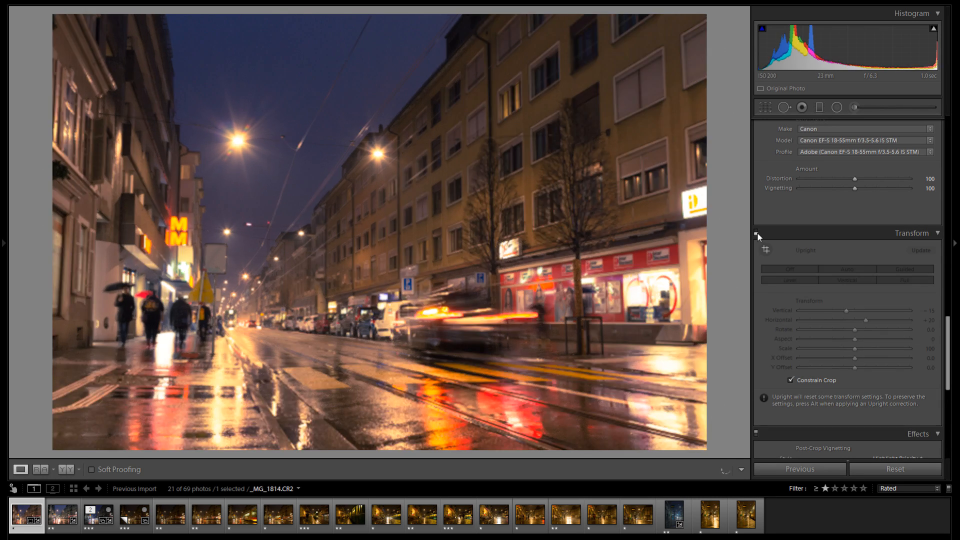
pyautogui.click(757, 232)
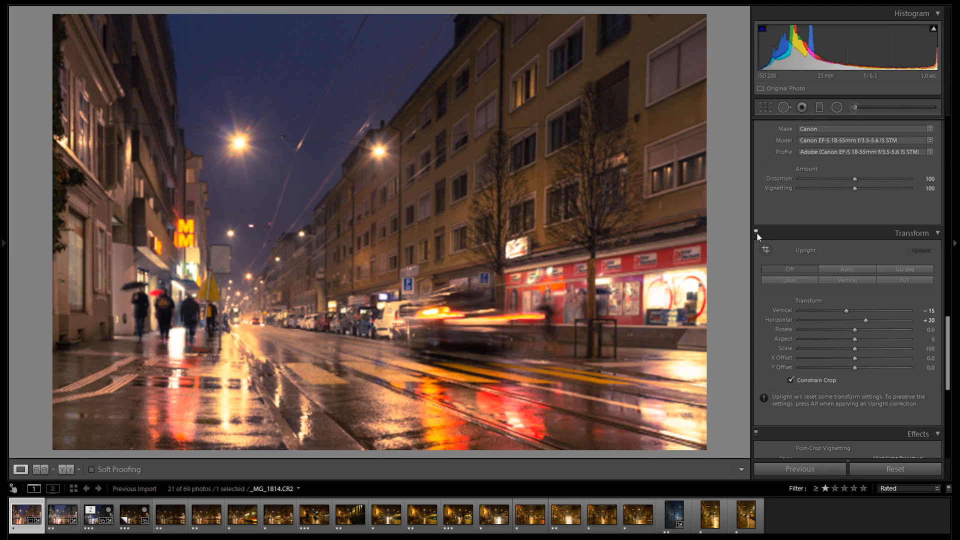
pyautogui.click(756, 232)
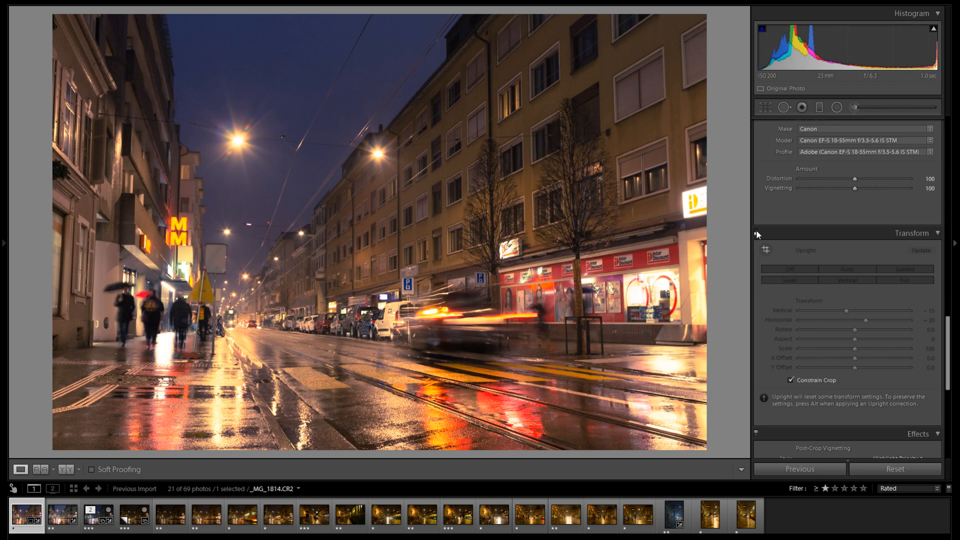
pyautogui.click(756, 232)
# - Add a post-crop vignette, starting from amount -76, with midpoint 0, roundness +28 and feather 73, and reduce the amount to -7
pyautogui.scroll(-3, 830, 147)
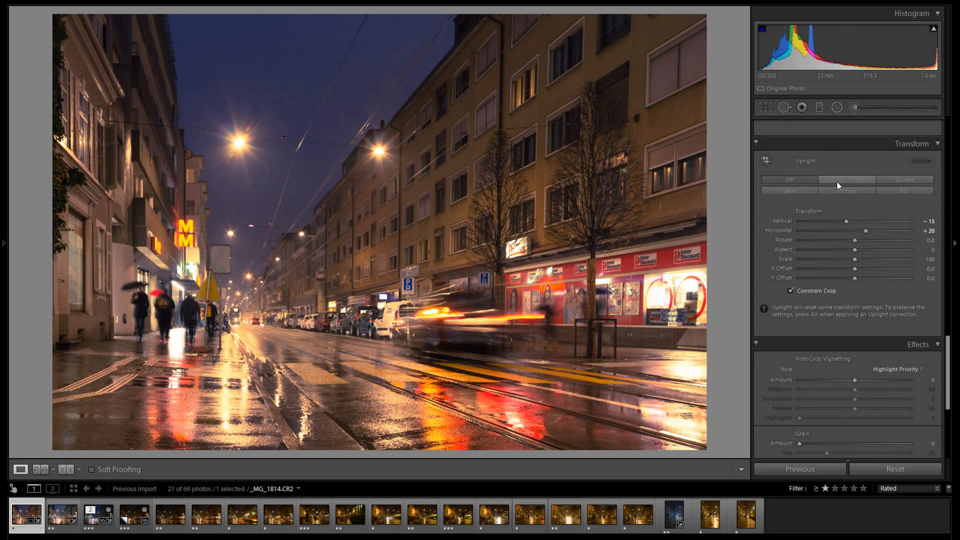
pyautogui.scroll(-5, 885, 250)
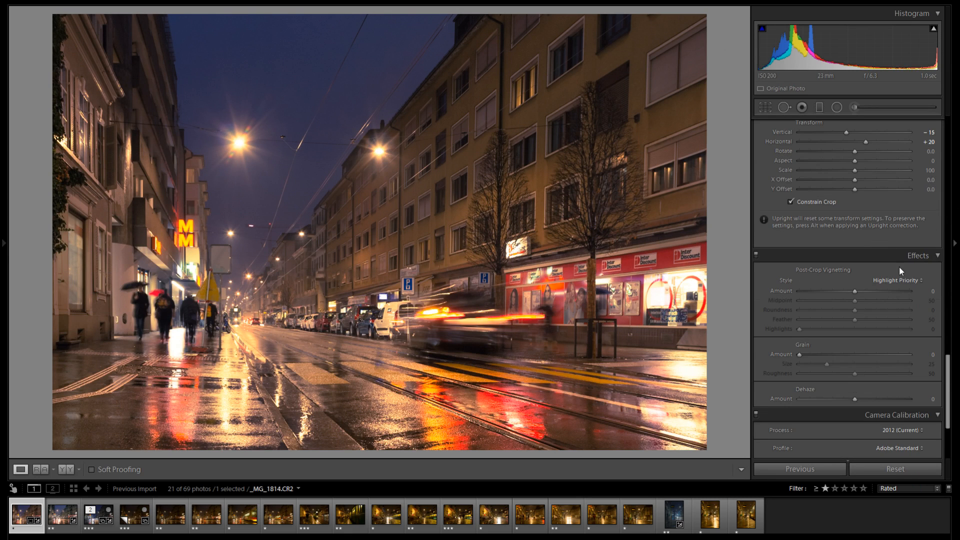
pyautogui.moveTo(854, 201); pyautogui.dragTo(798, 211)
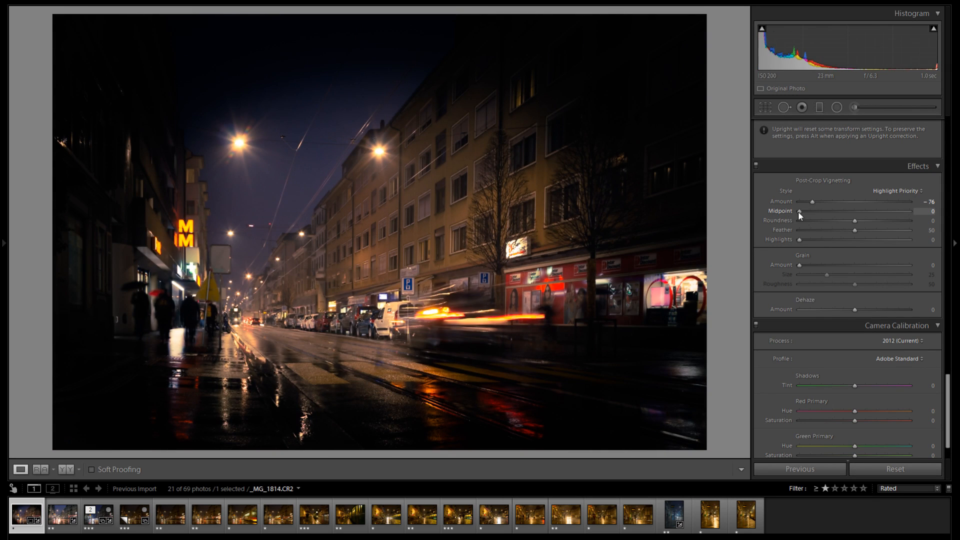
pyautogui.click(872, 220)
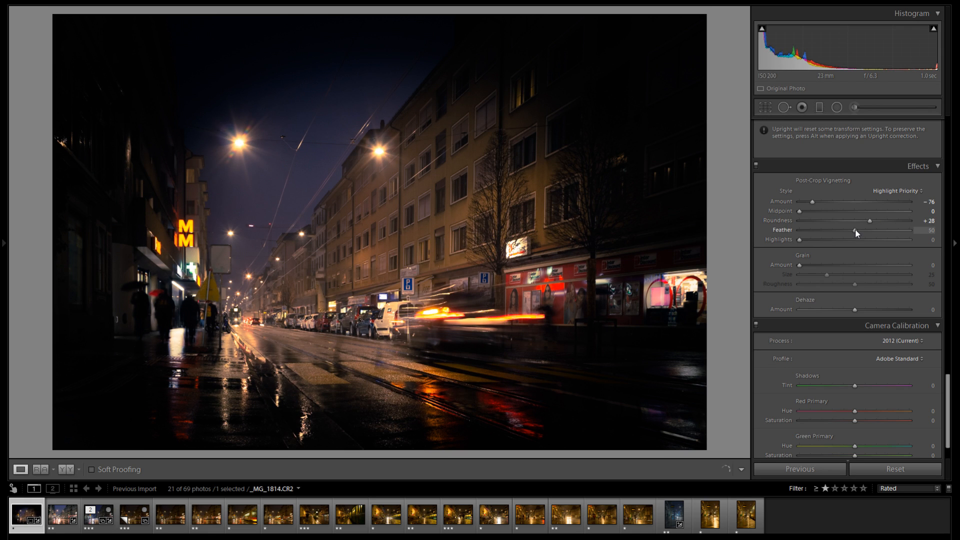
pyautogui.moveTo(860, 229); pyautogui.dragTo(881, 230)
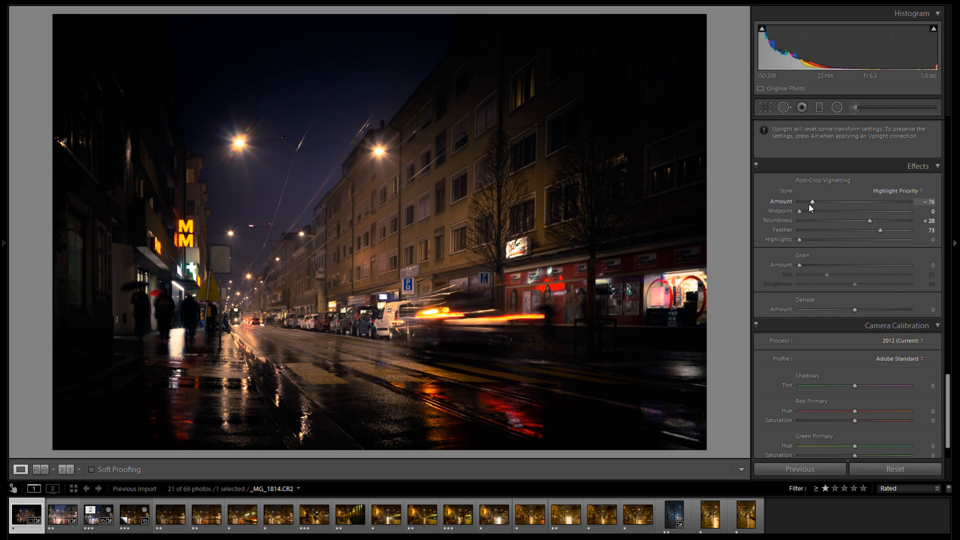
pyautogui.moveTo(799, 201); pyautogui.dragTo(853, 202)
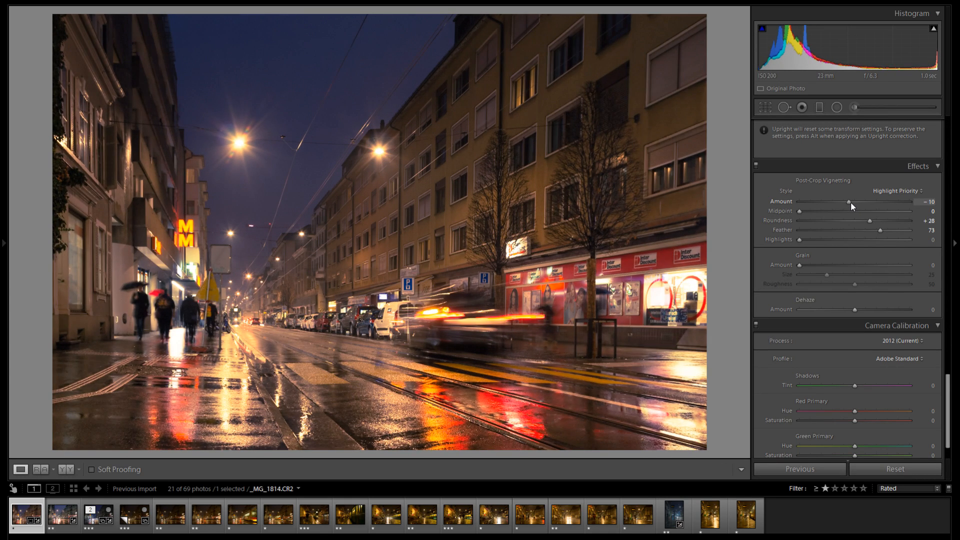
pyautogui.moveTo(853, 202); pyautogui.dragTo(852, 202)
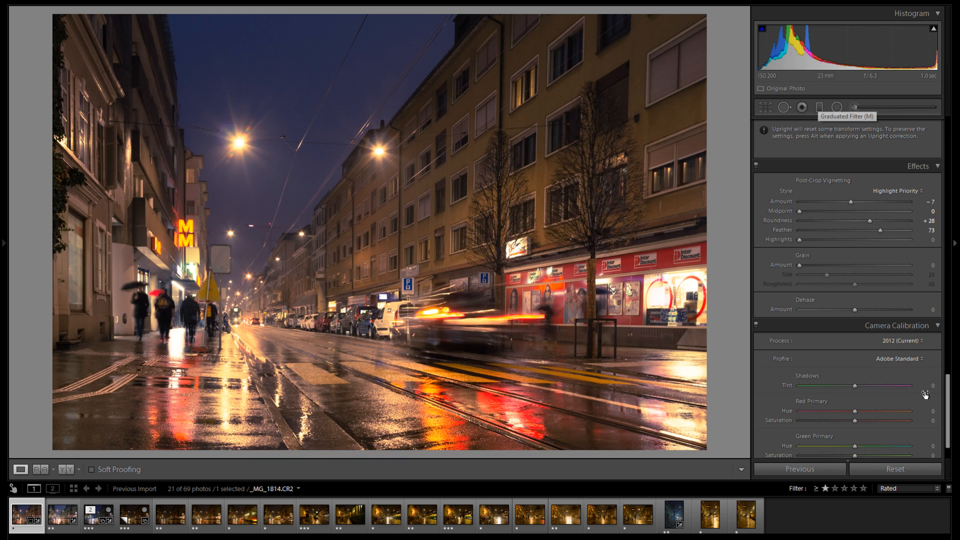
# - Try the Camera Faithful and Camera Landscape profiles in the camera calibration
pyautogui.scroll(-1, 895, 373)
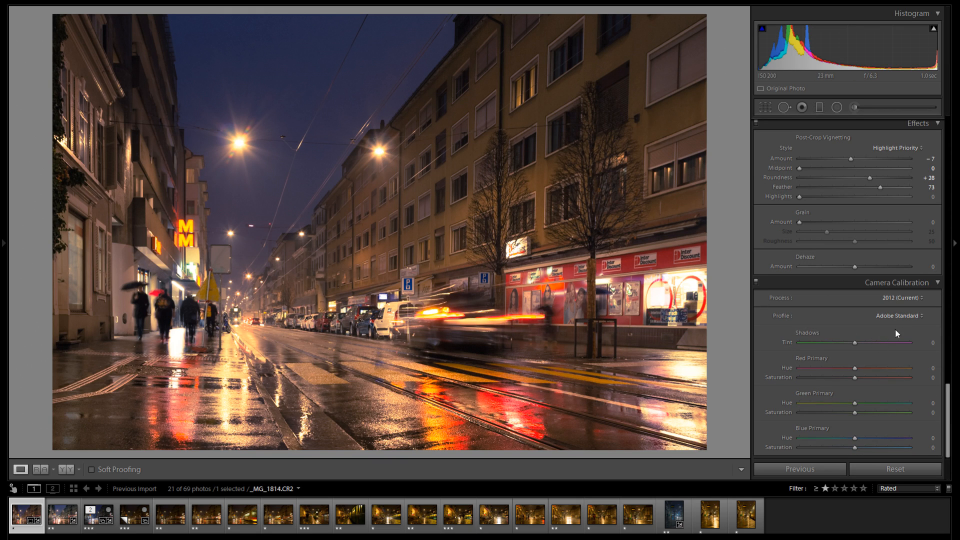
pyautogui.scroll(2, 910, 250)
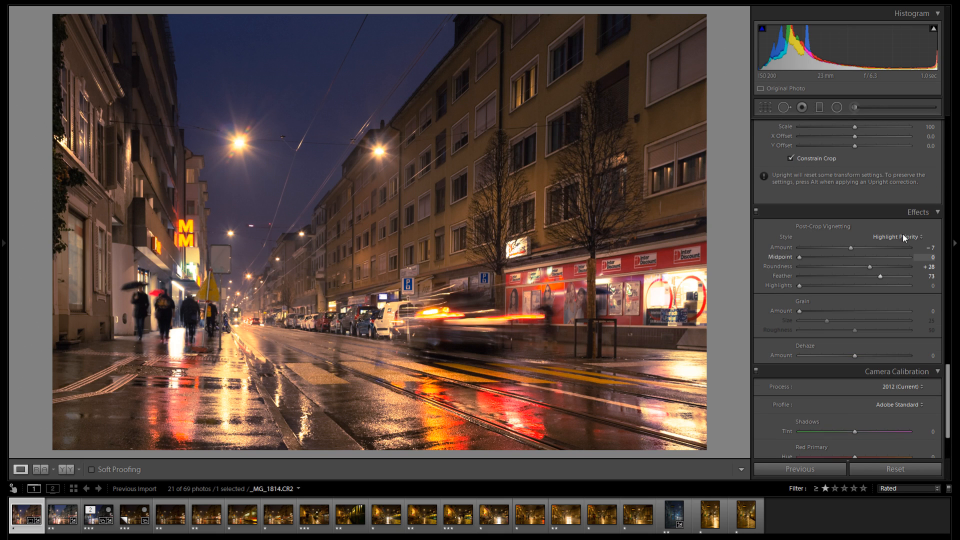
pyautogui.scroll(-2, 883, 353)
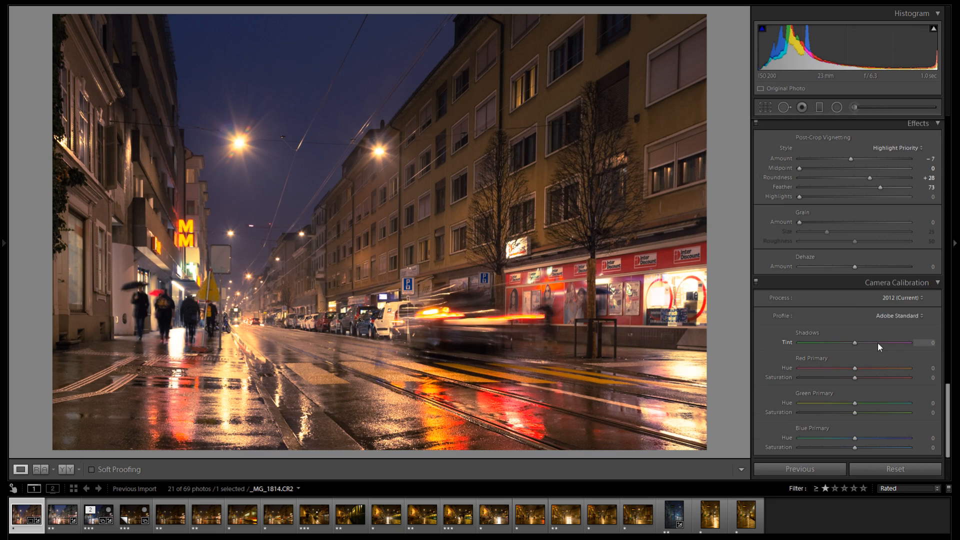
pyautogui.click(881, 316)
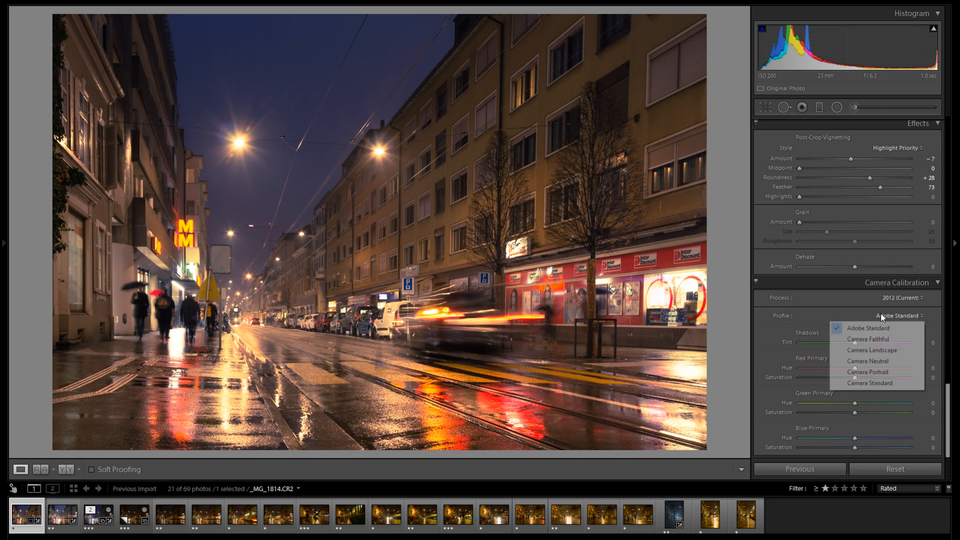
pyautogui.click(885, 316)
pyautogui.click(892, 314)
pyautogui.click(893, 315)
pyautogui.click(894, 340)
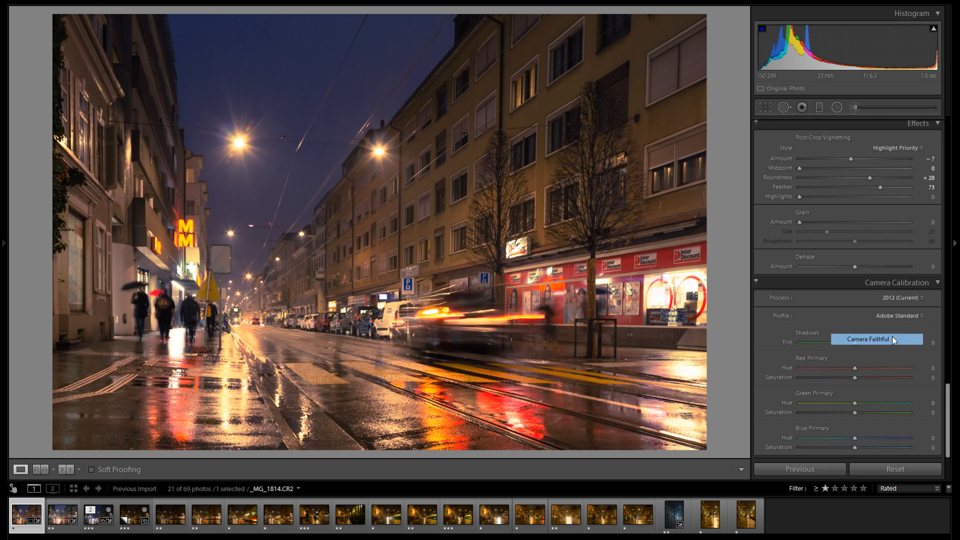
pyautogui.click(890, 314)
pyautogui.click(887, 349)
# - Try the Camera Neutral, Camera Portrait and Camera Standard calibration profiles in turn
pyautogui.click(892, 317)
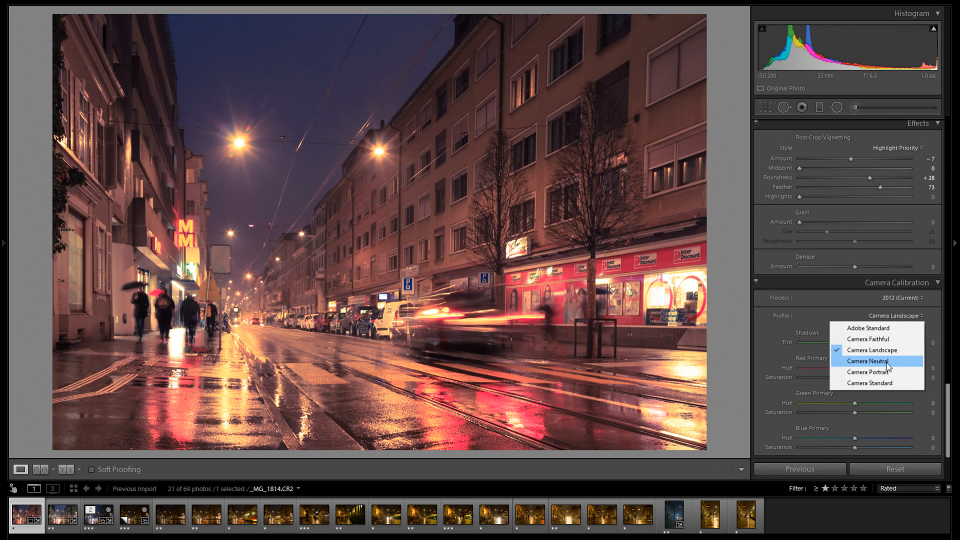
pyautogui.click(890, 360)
pyautogui.click(889, 315)
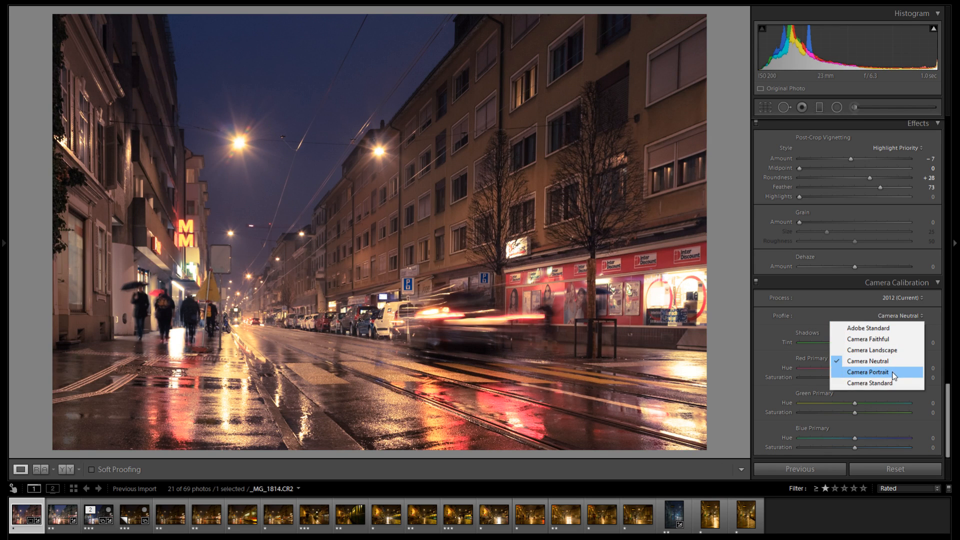
pyautogui.click(892, 371)
pyautogui.click(893, 318)
pyautogui.click(893, 384)
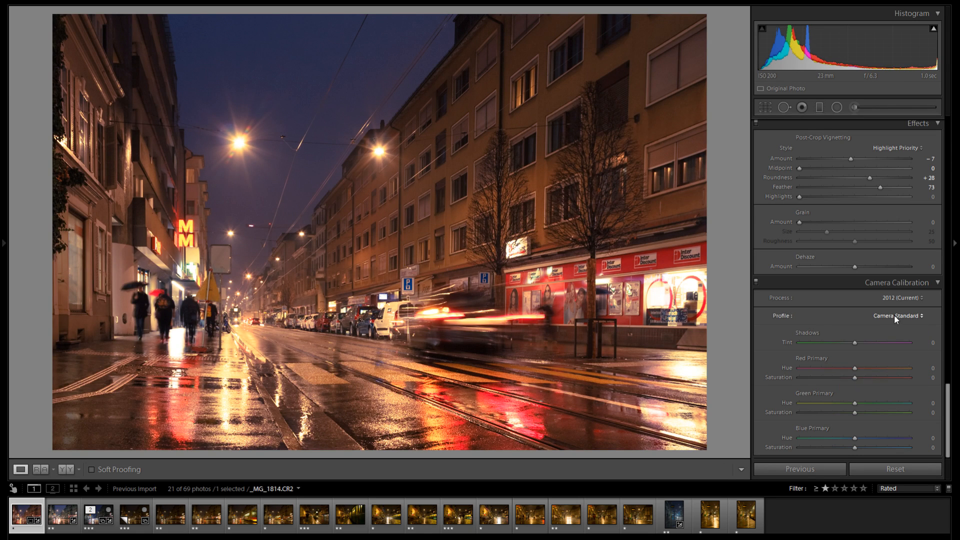
# - Switch the calibration profile to Camera Neutral and return it to Adobe Standard for comparison
pyautogui.click(894, 315)
pyautogui.click(885, 361)
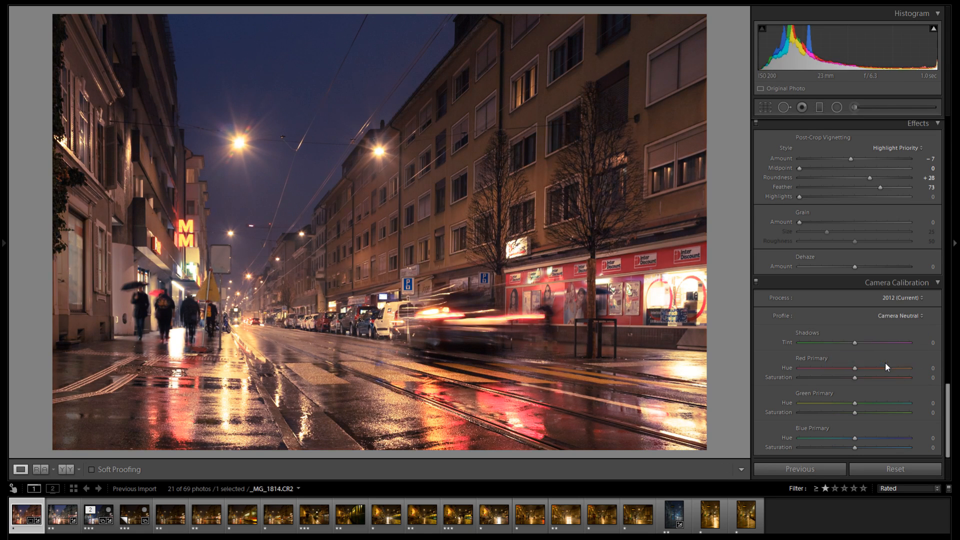
pyautogui.click(892, 316)
pyautogui.click(889, 330)
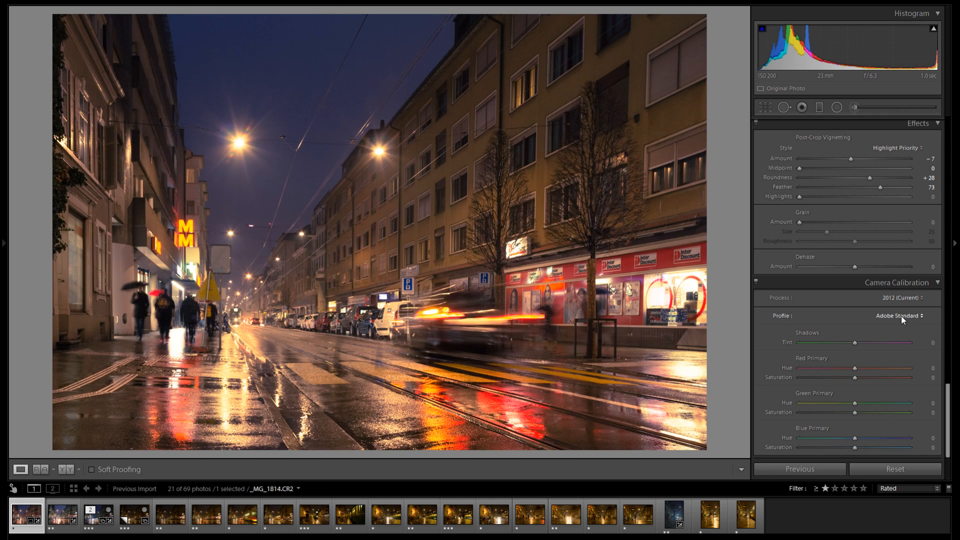
# - Cycle the calibration profile through Camera Faithful, Camera Landscape, Camera Neutral, Camera Portrait and Camera Standard to compare their colours
pyautogui.click(902, 317)
pyautogui.click(903, 338)
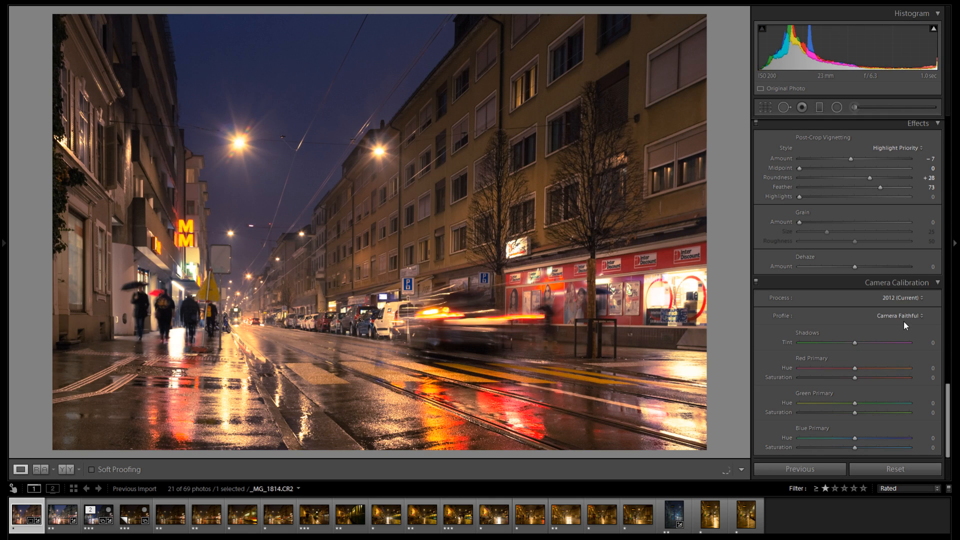
pyautogui.click(903, 319)
pyautogui.click(899, 349)
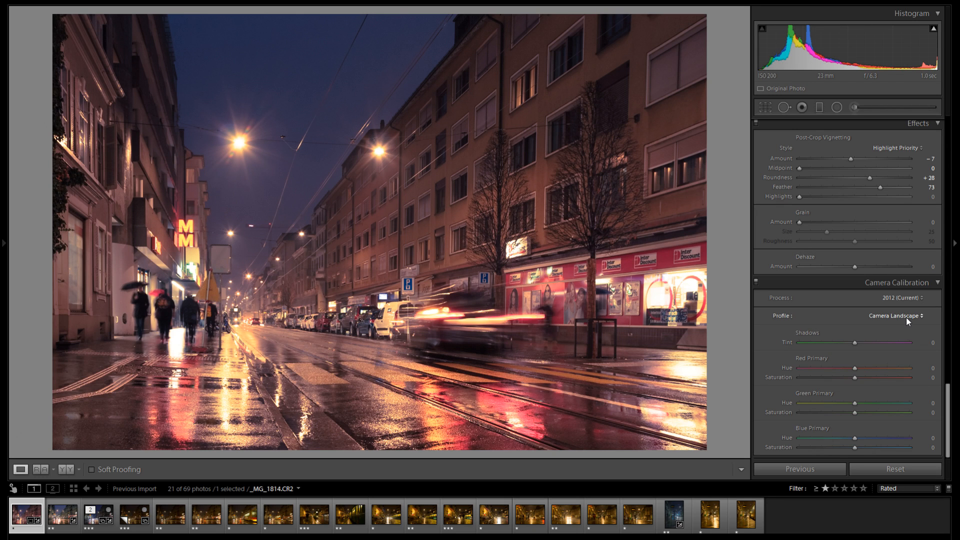
pyautogui.click(906, 315)
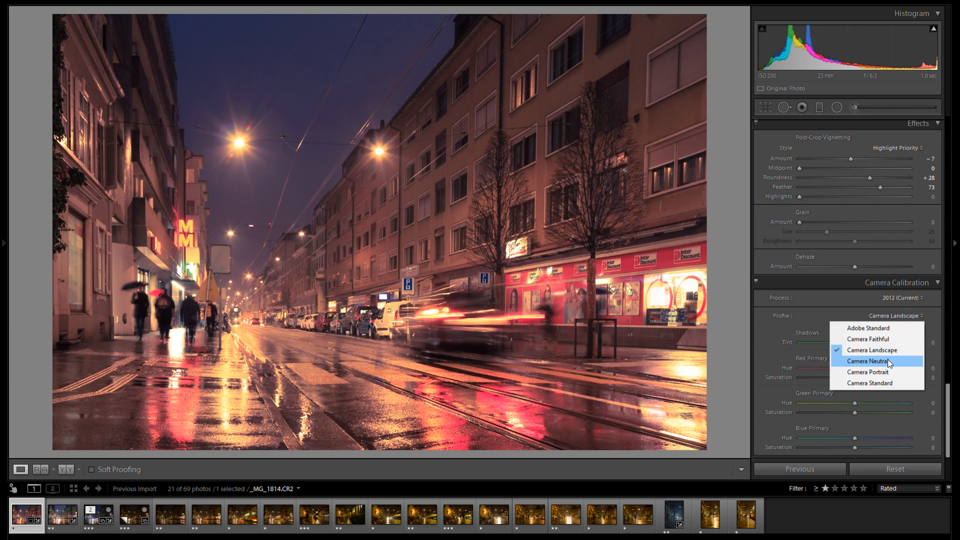
pyautogui.click(887, 359)
pyautogui.click(891, 314)
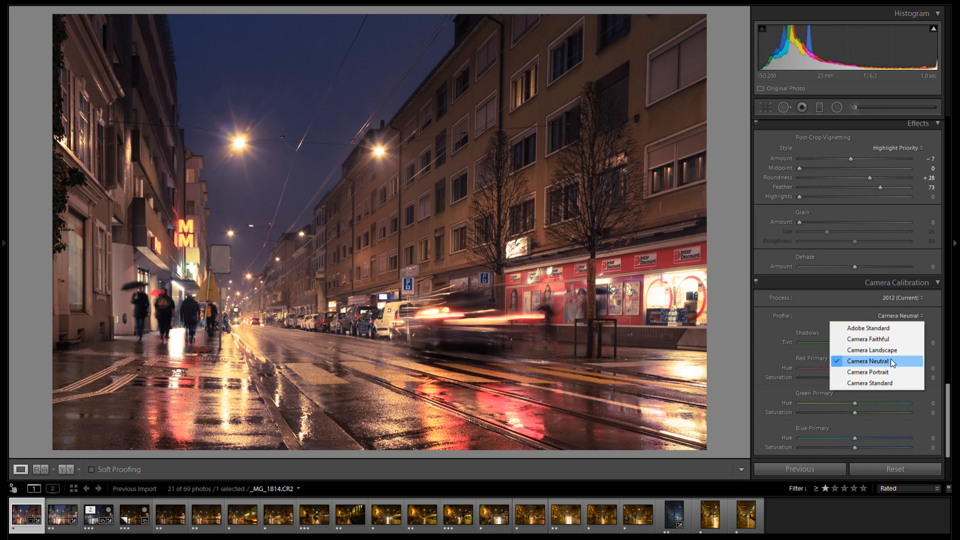
pyautogui.click(889, 372)
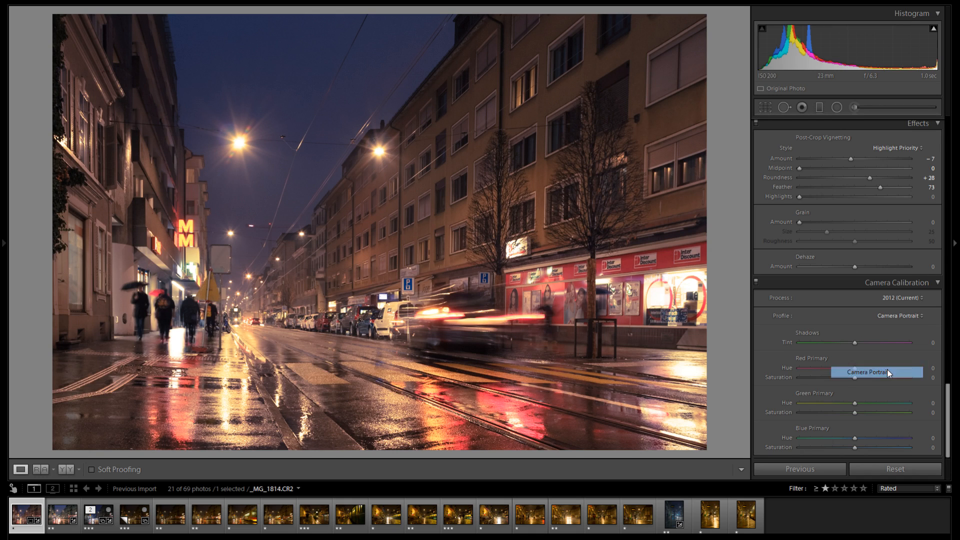
pyautogui.click(898, 316)
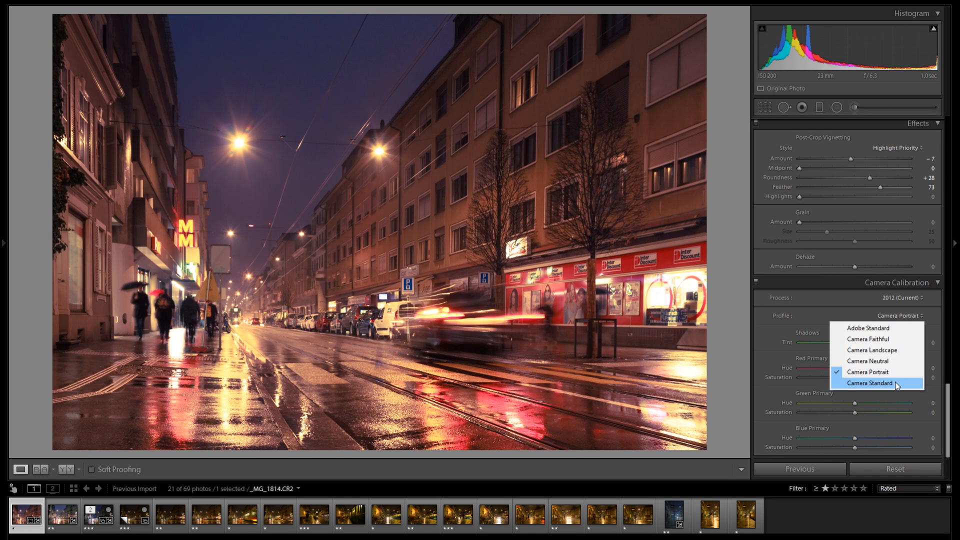
pyautogui.click(897, 384)
# - Alternate the calibration profile twice between Camera Neutral and Adobe Standard, ending on Adobe Standard
pyautogui.click(901, 315)
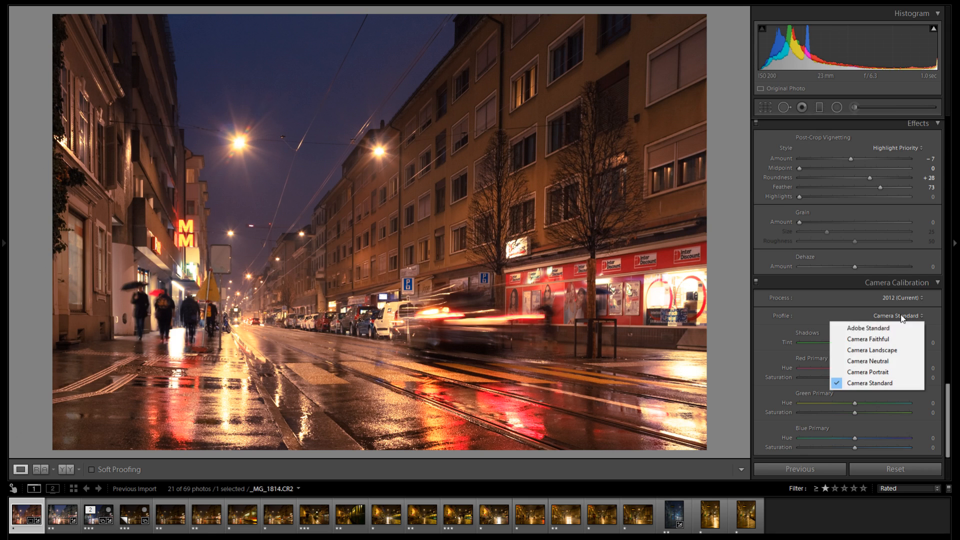
pyautogui.click(902, 361)
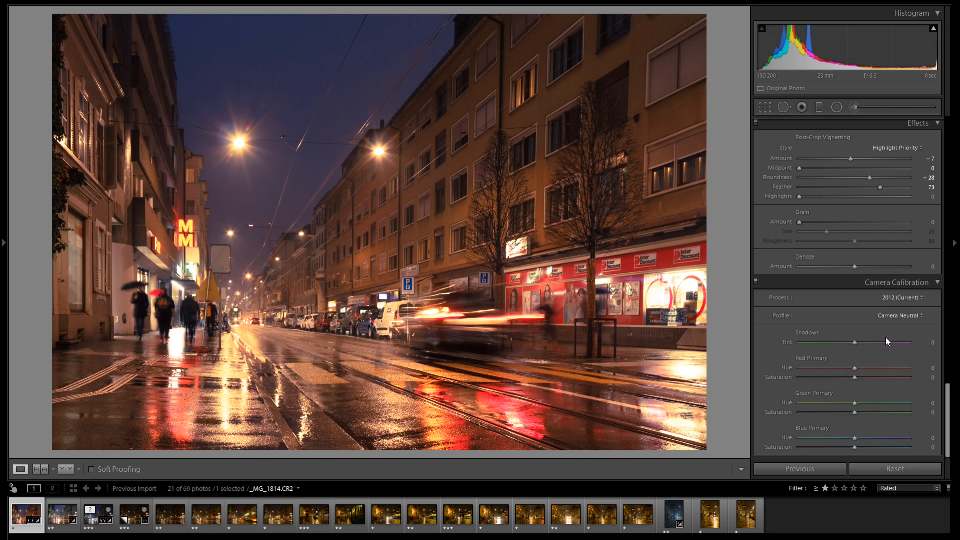
pyautogui.click(894, 315)
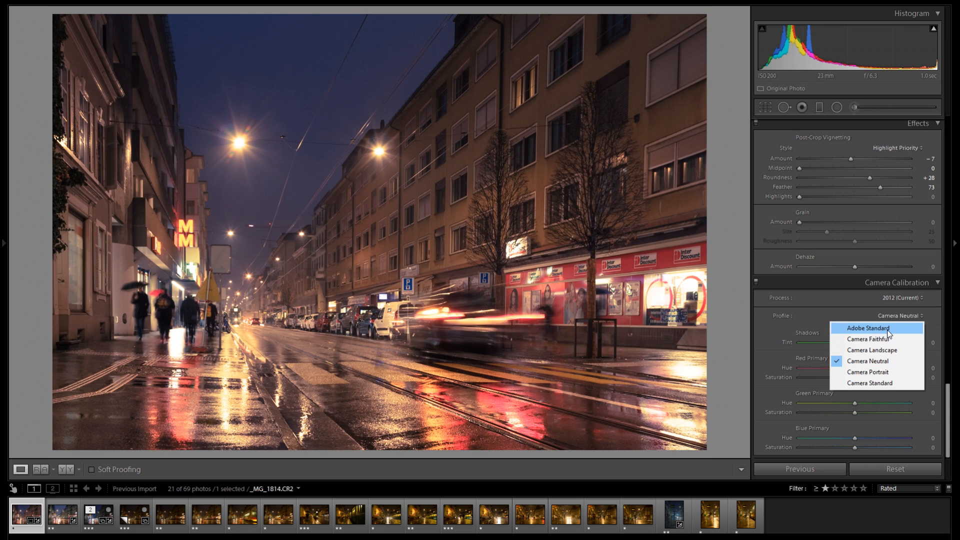
pyautogui.click(888, 329)
pyautogui.click(898, 316)
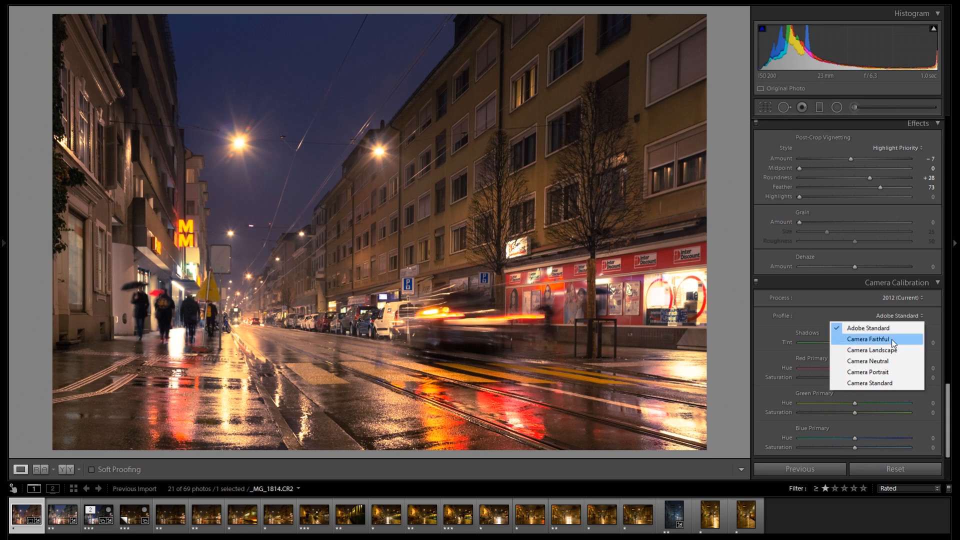
pyautogui.click(887, 362)
pyautogui.click(903, 319)
pyautogui.click(895, 329)
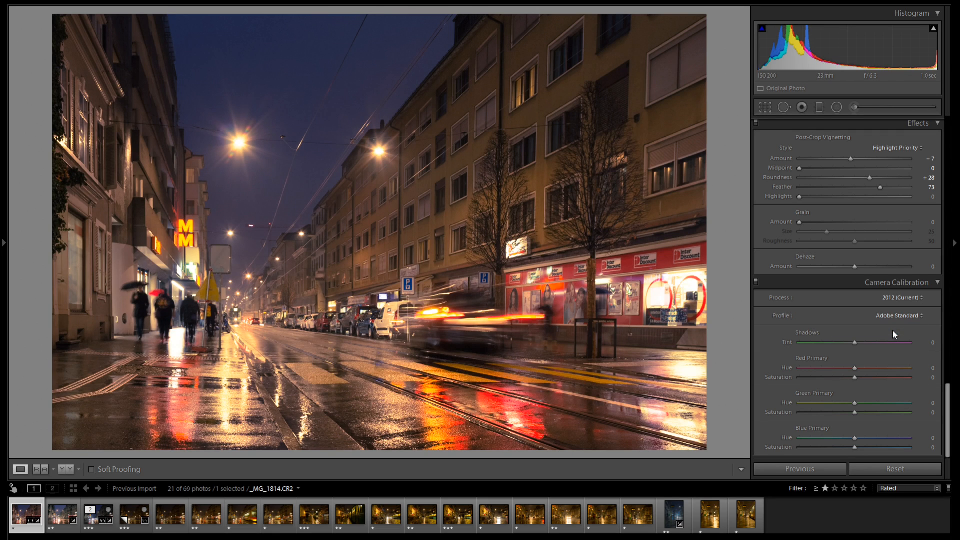
# - Apply the Camera Neutral profile, inspect the street up close, and restore the Adobe Standard profile
pyautogui.click(892, 320)
pyautogui.click(870, 363)
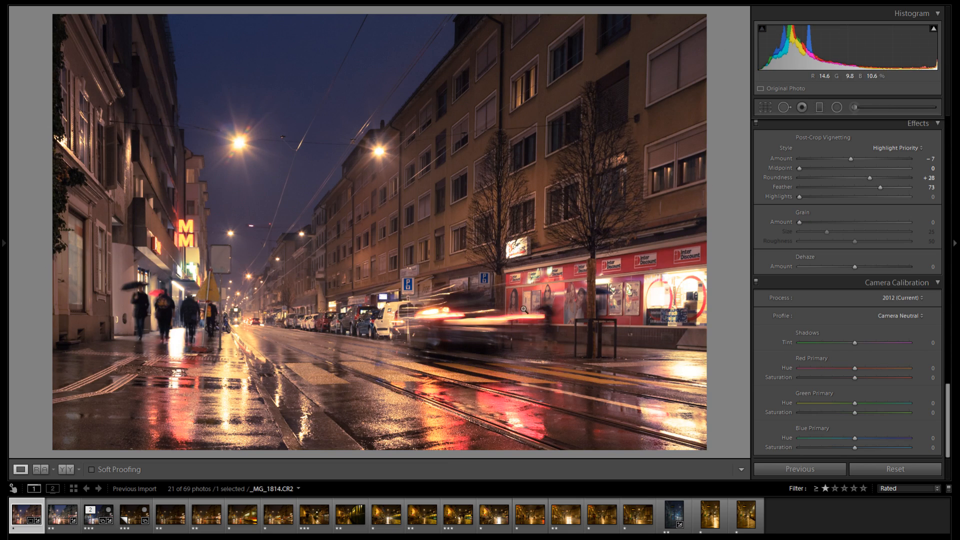
pyautogui.click(507, 311)
pyautogui.moveTo(394, 272); pyautogui.dragTo(602, 276)
pyautogui.click(601, 277)
pyautogui.click(896, 315)
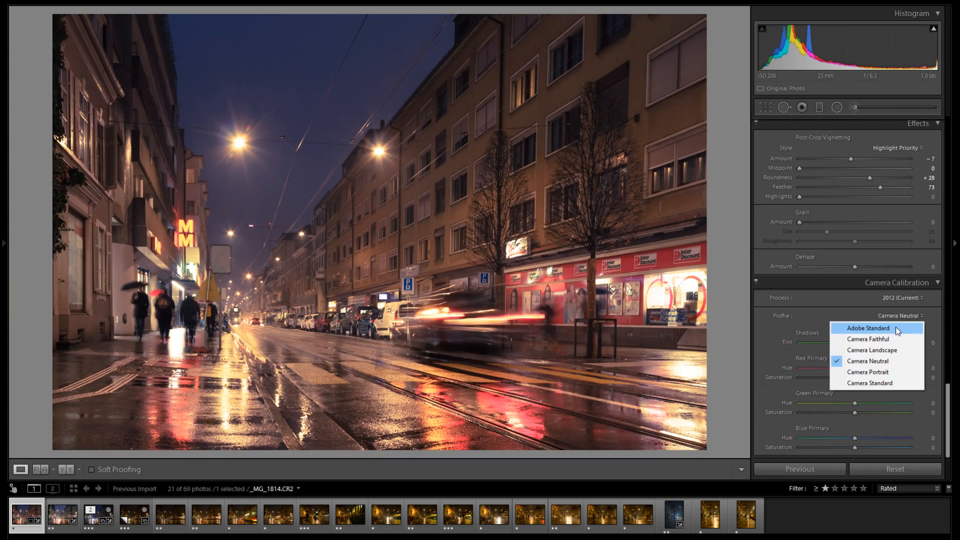
pyautogui.click(896, 327)
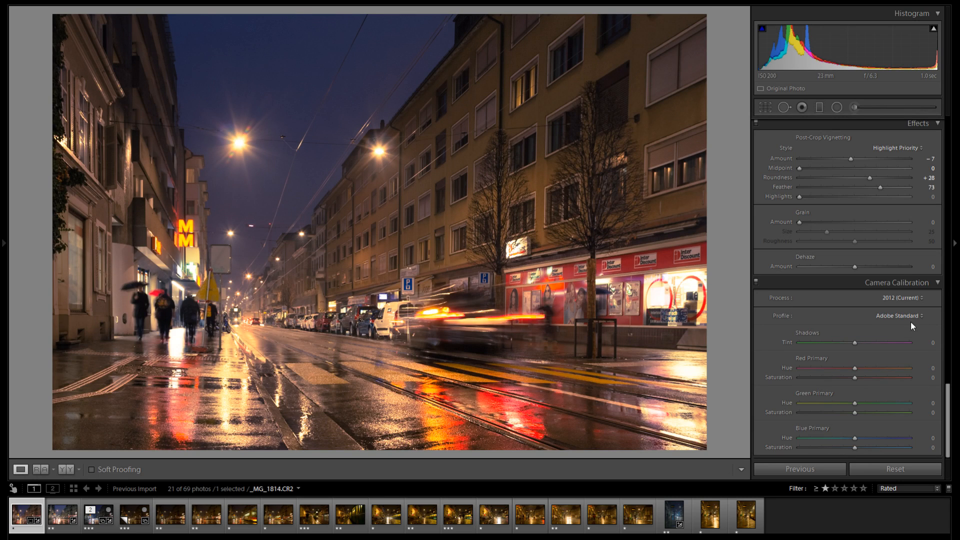
# - Compare the Camera Neutral profile on the parked and moving cars at close range, ending on Adobe Standard
pyautogui.press('z')
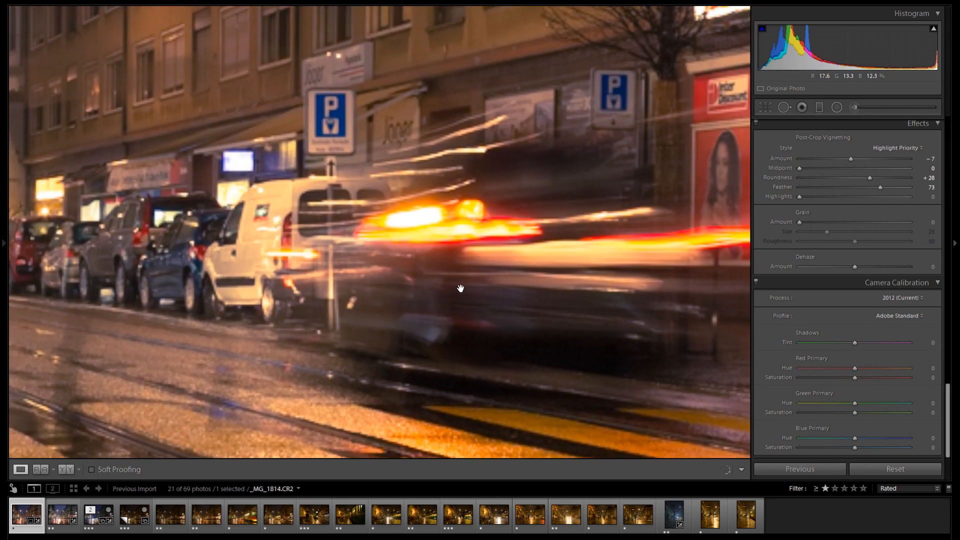
pyautogui.click(844, 324)
pyautogui.click(870, 359)
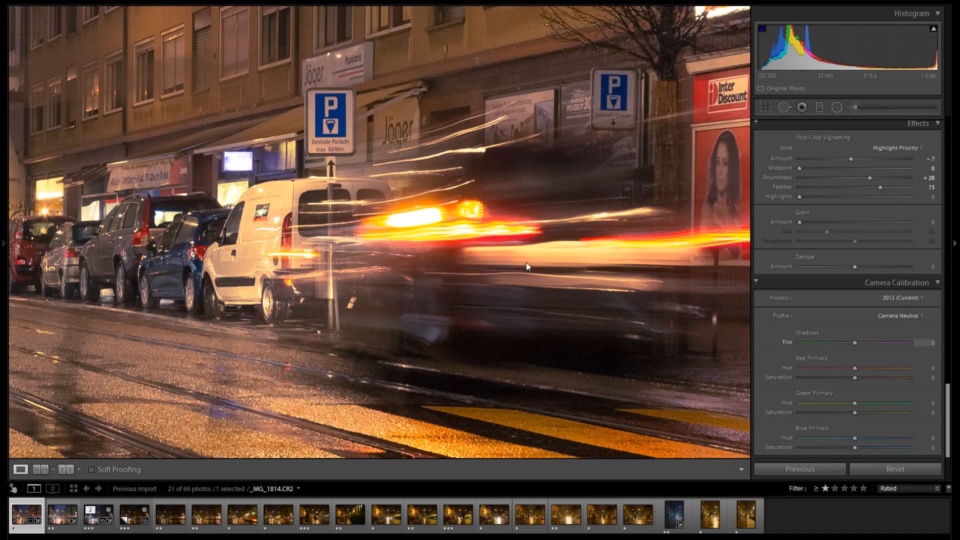
pyautogui.moveTo(482, 249); pyautogui.dragTo(439, 251)
pyautogui.click(905, 315)
pyautogui.click(896, 324)
pyautogui.press('z')
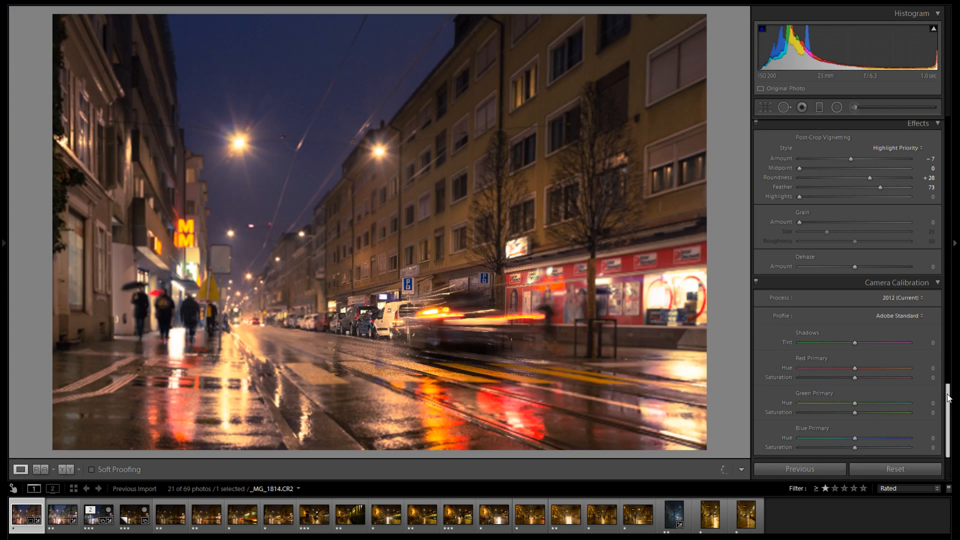
# - Try shifting the calibration hue and saturation of the green and red primaries, resetting each to zero
pyautogui.click(827, 403)
pyautogui.moveTo(871, 403); pyautogui.dragTo(830, 412)
pyautogui.doubleClick(784, 413)
pyautogui.moveTo(839, 369); pyautogui.dragTo(873, 368)
pyautogui.doubleClick(790, 368)
pyautogui.click(836, 377)
pyautogui.moveTo(842, 380); pyautogui.dragTo(866, 380)
pyautogui.doubleClick(778, 378)
# - Test blue primary hue shifts in both directions, reset the hue, and set the blue primary saturation to -19
pyautogui.click(832, 438)
pyautogui.moveTo(863, 438); pyautogui.dragTo(866, 436)
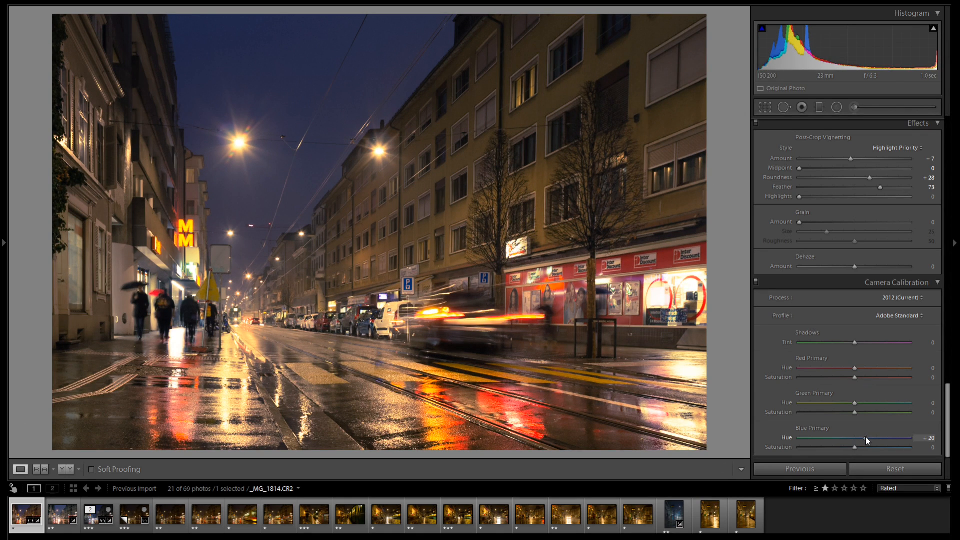
pyautogui.doubleClick(787, 438)
pyautogui.click(847, 438)
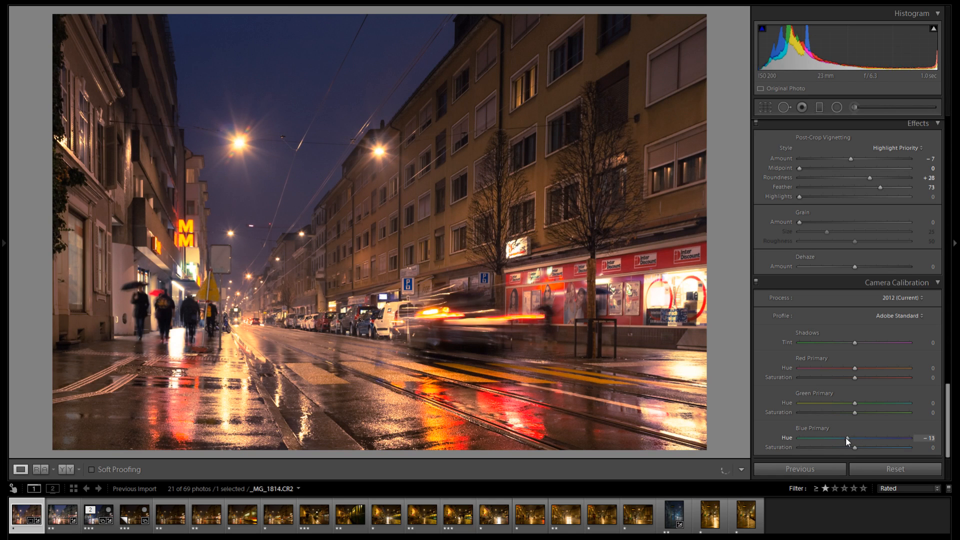
pyautogui.doubleClick(788, 436)
pyautogui.moveTo(842, 445)
pyautogui.mouseDown()
pyautogui.moveTo(866, 445)
pyautogui.moveTo(836, 449)
pyautogui.moveTo(843, 452)
pyautogui.mouseUp()
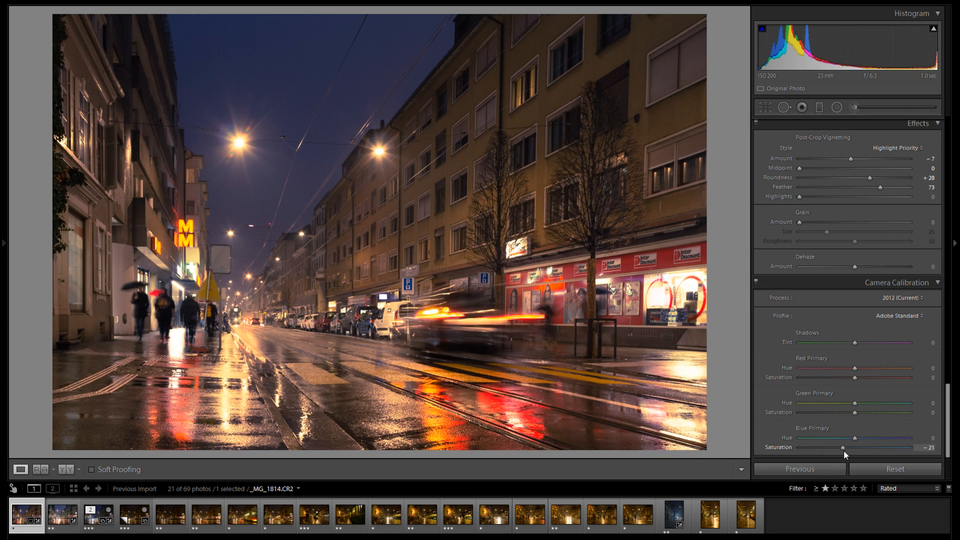
# - Set the close-up zoom ratio to 1:2 and examine the street, parked cars and facades in detail
pyautogui.moveTo(952, 418); pyautogui.dragTo(829, 94)
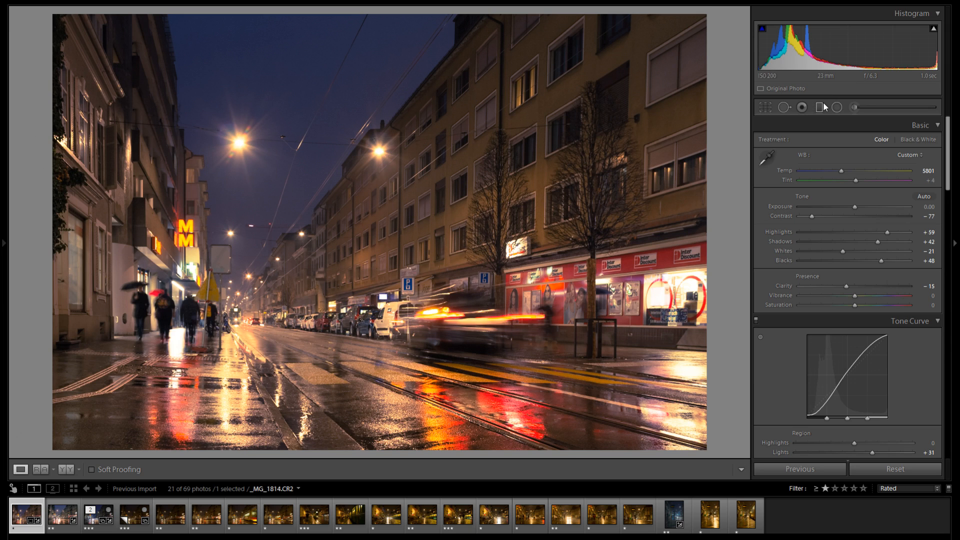
pyautogui.click(823, 107)
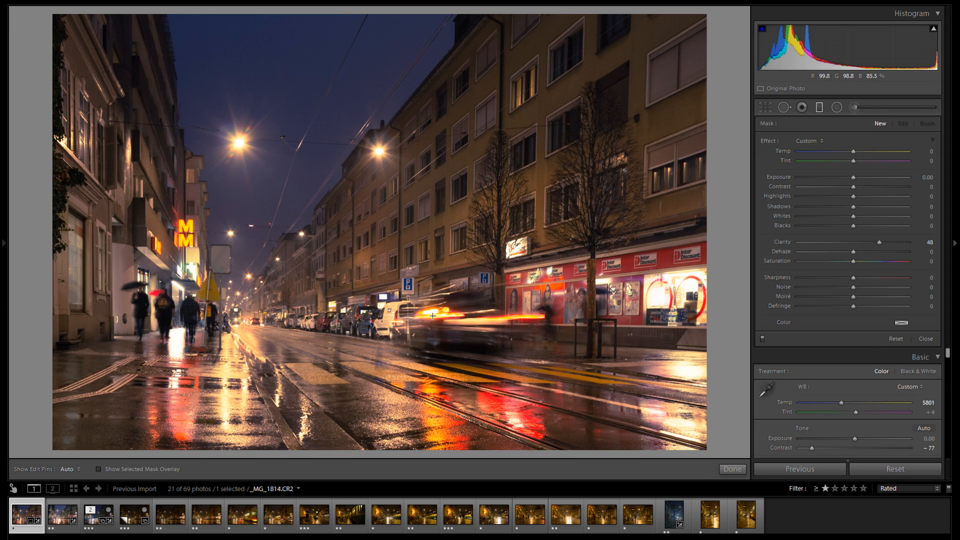
pyautogui.click(820, 107)
pyautogui.click(567, 283)
pyautogui.moveTo(429, 267); pyautogui.dragTo(893, 59)
pyautogui.moveTo(6, 145)
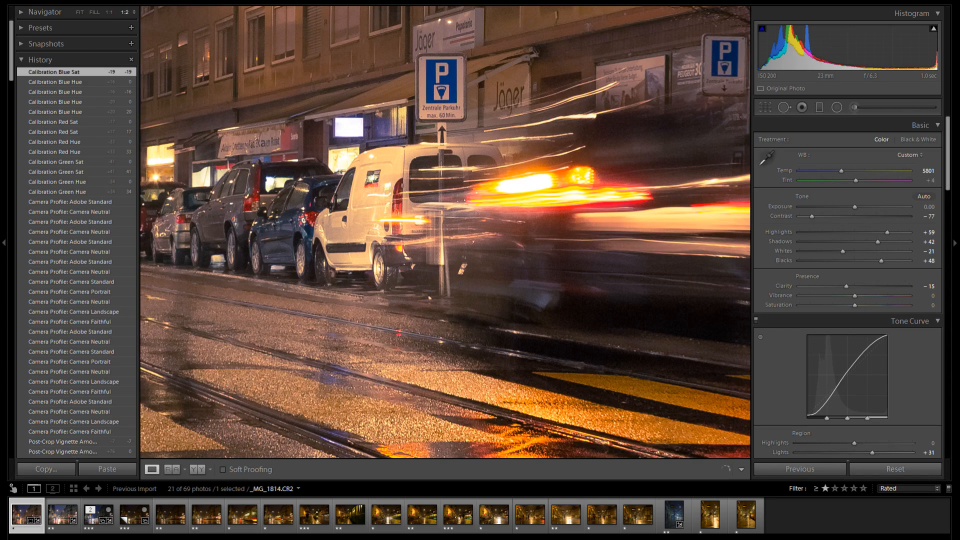
pyautogui.click(124, 12)
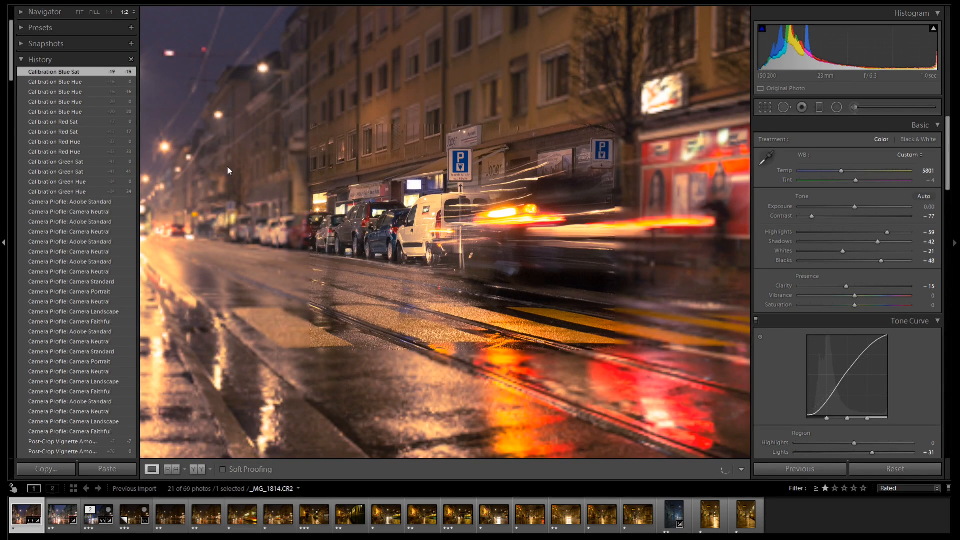
pyautogui.moveTo(280, 150); pyautogui.dragTo(457, 353)
pyautogui.moveTo(436, 105); pyautogui.dragTo(409, 248)
pyautogui.click(409, 249)
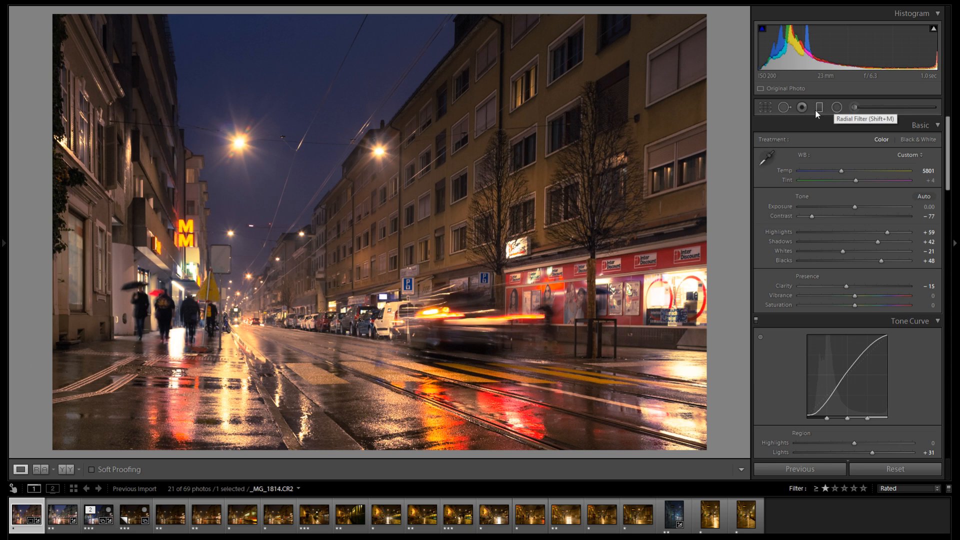
# - Try cropping away the sky and upper facades to a wide frame of about 2.39 x 1
pyautogui.click(765, 107)
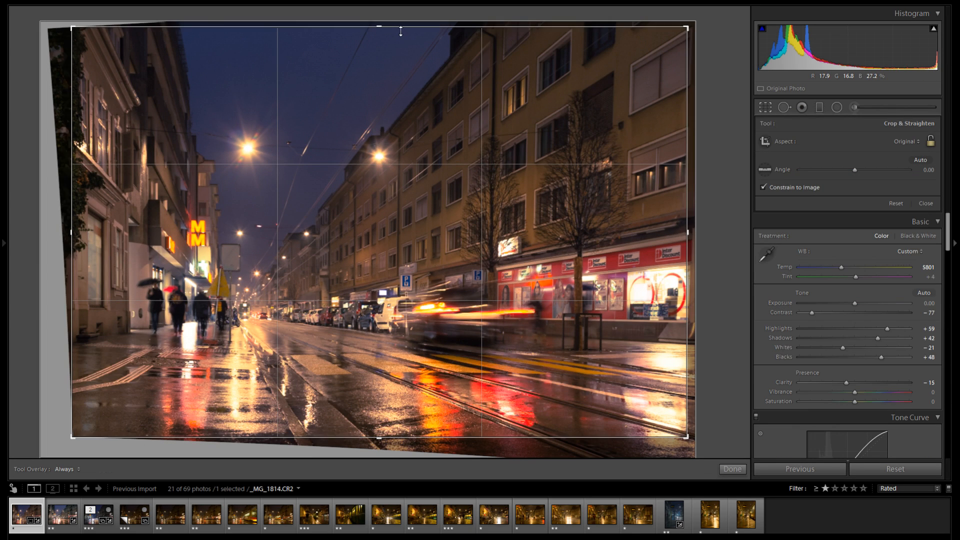
pyautogui.moveTo(401, 31); pyautogui.dragTo(402, 106)
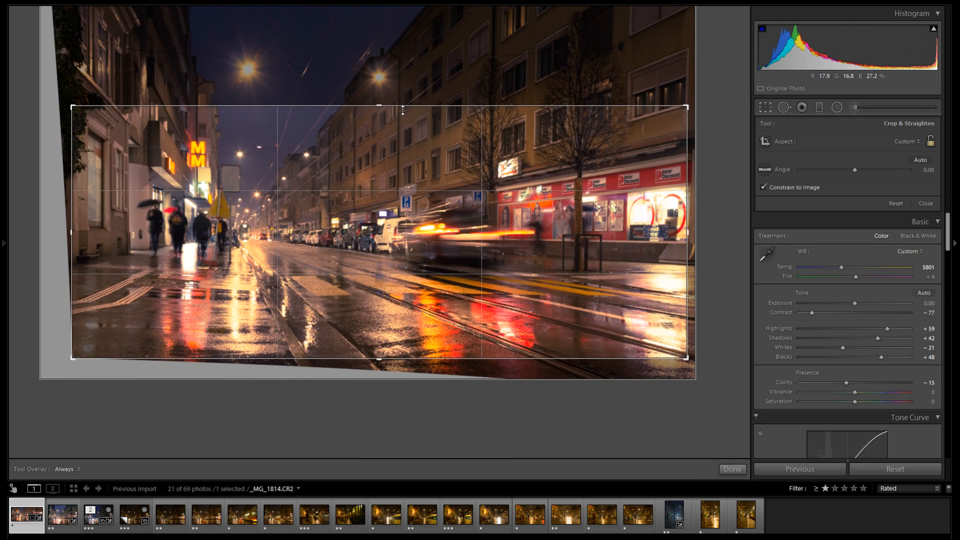
pyautogui.press('Return')
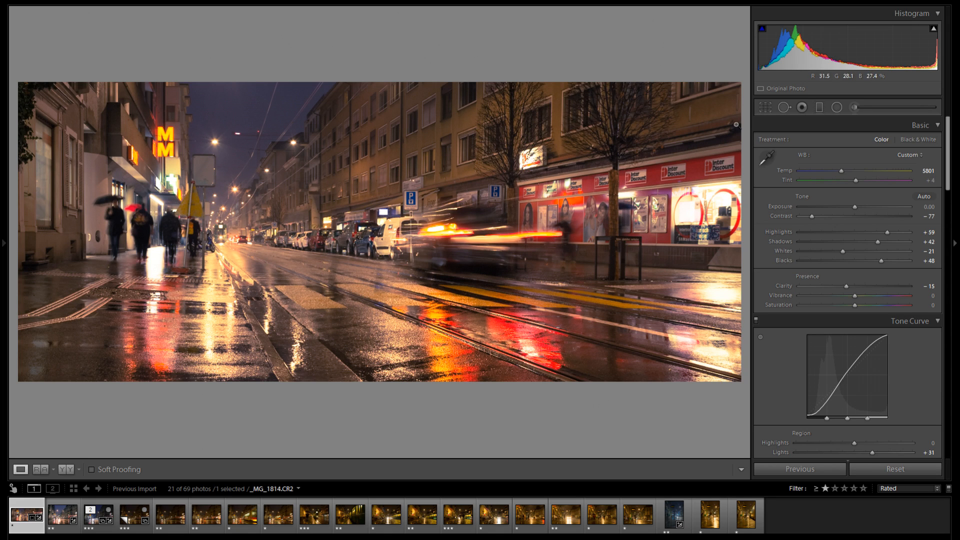
# - Extend the crop upward in two stages to bring back the street lamps, upper facades and sky
pyautogui.click(765, 107)
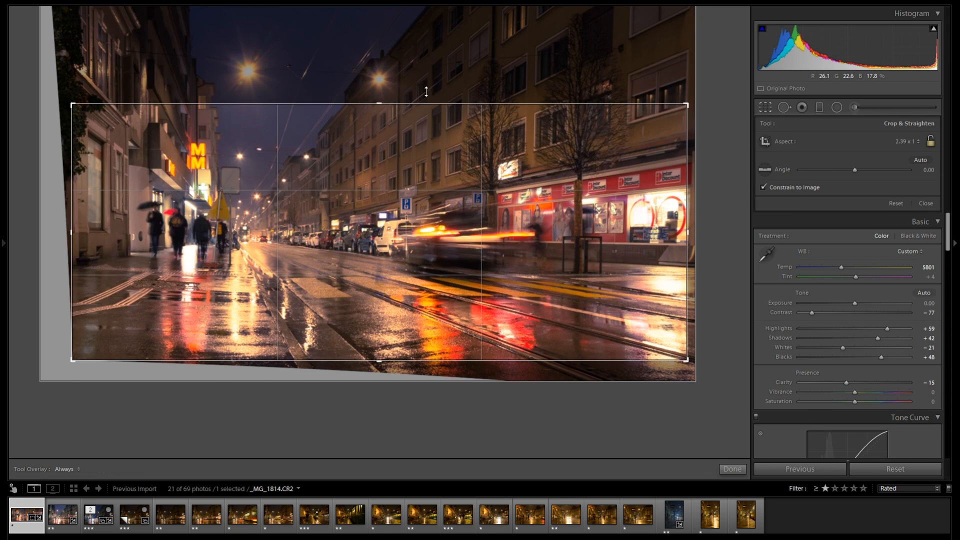
pyautogui.moveTo(426, 91); pyautogui.dragTo(429, 70)
pyautogui.press('Return')
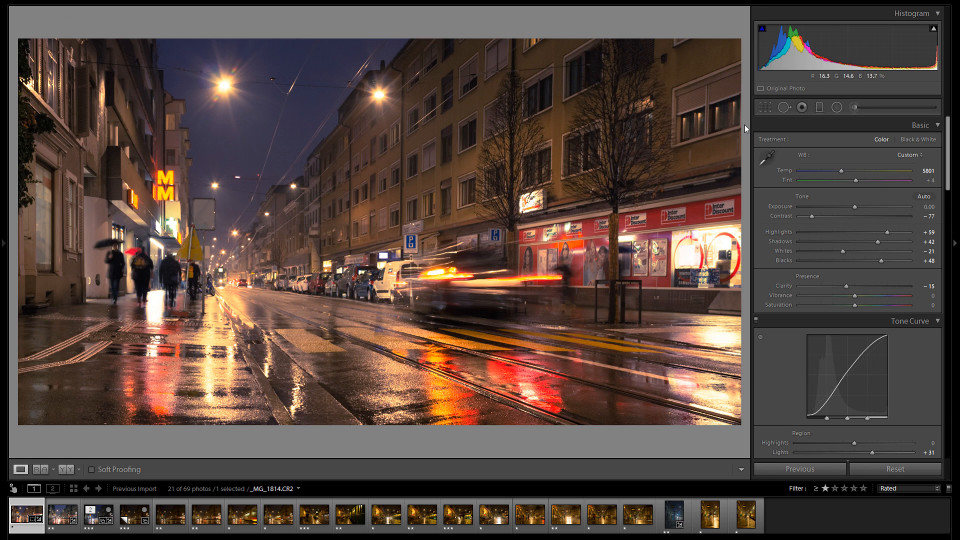
pyautogui.click(764, 108)
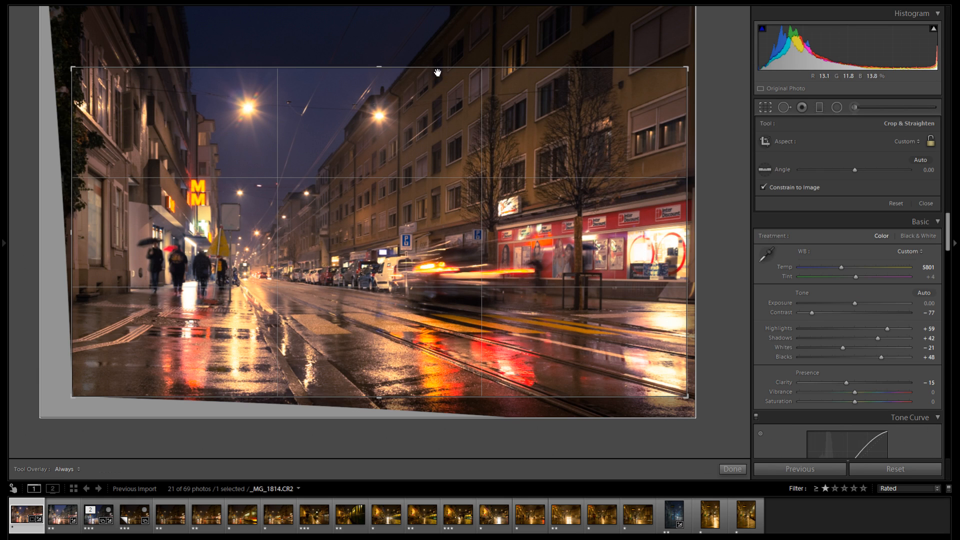
pyautogui.moveTo(438, 73); pyautogui.dragTo(450, 114)
pyautogui.press('Return')
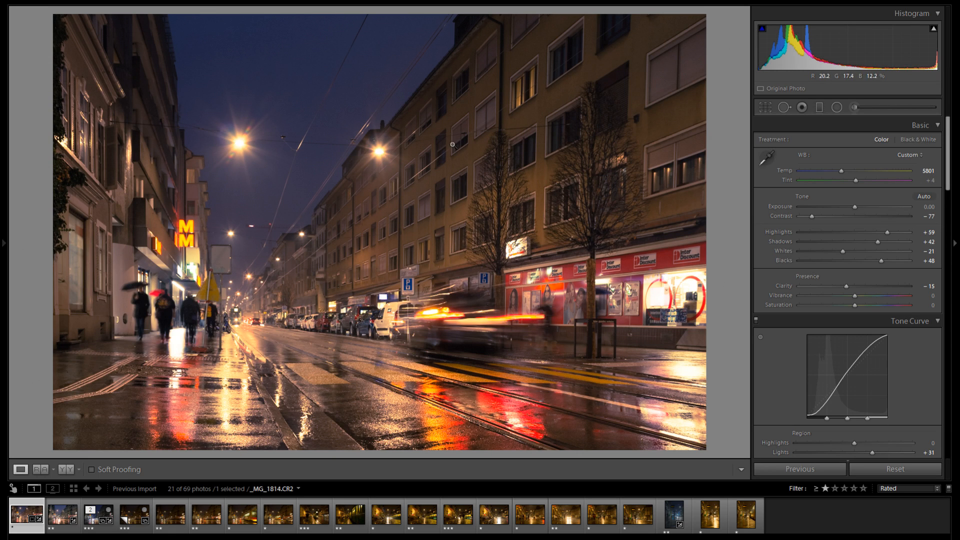
# - Try a narrow panoramic crop that trims both the sky and the wet foreground, and inspect the framing
pyautogui.click(766, 107)
pyautogui.moveTo(440, 29); pyautogui.dragTo(429, 110)
pyautogui.moveTo(455, 346); pyautogui.dragTo(449, 326)
pyautogui.press('Return')
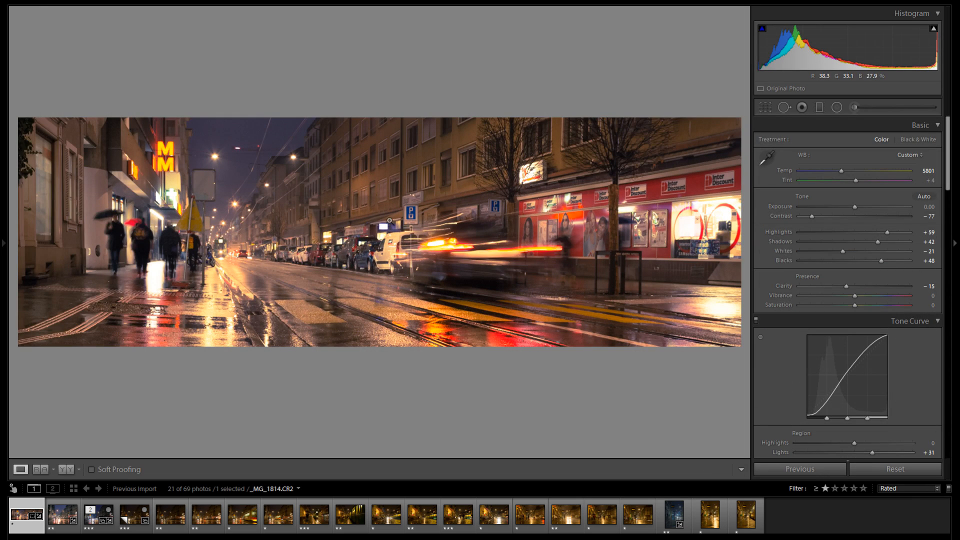
pyautogui.click(766, 107)
pyautogui.click(768, 107)
pyautogui.moveTo(603, 205); pyautogui.dragTo(901, 170)
pyautogui.moveTo(453, 243); pyautogui.dragTo(416, 225)
pyautogui.click(524, 209)
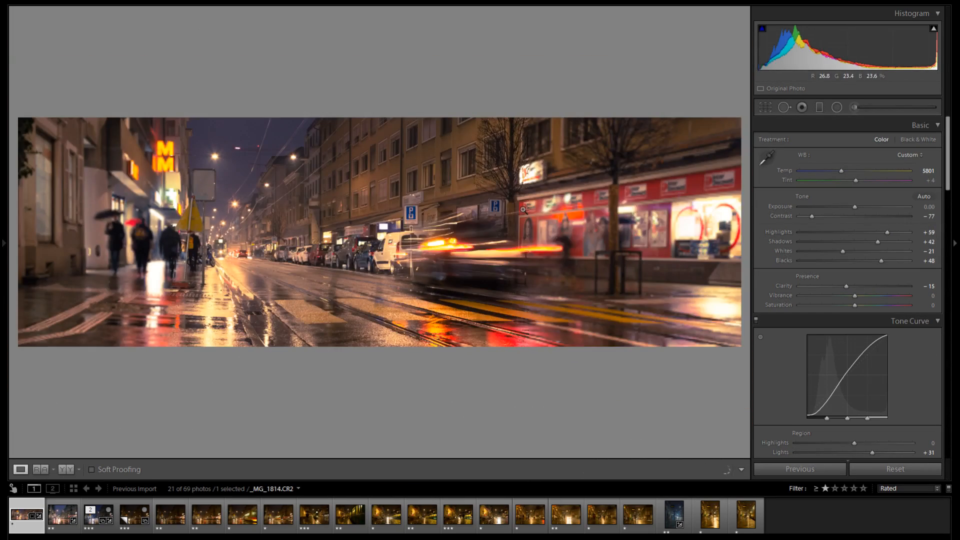
# - Enlarge the crop to include the full wet foreground and most of the sky, trimming only a thin upper strip
pyautogui.click(762, 107)
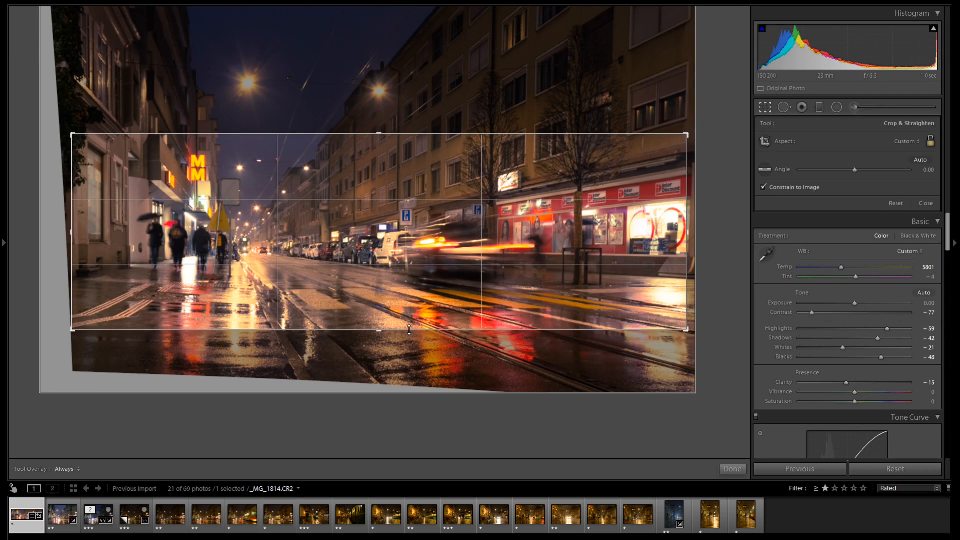
pyautogui.moveTo(409, 329); pyautogui.dragTo(408, 385)
pyautogui.moveTo(449, 116); pyautogui.dragTo(455, 18)
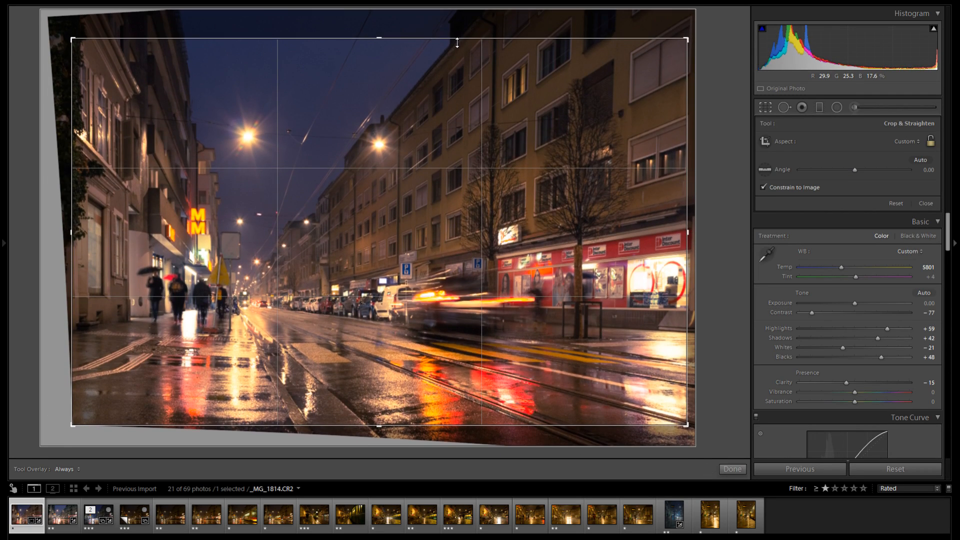
pyautogui.press('Return')
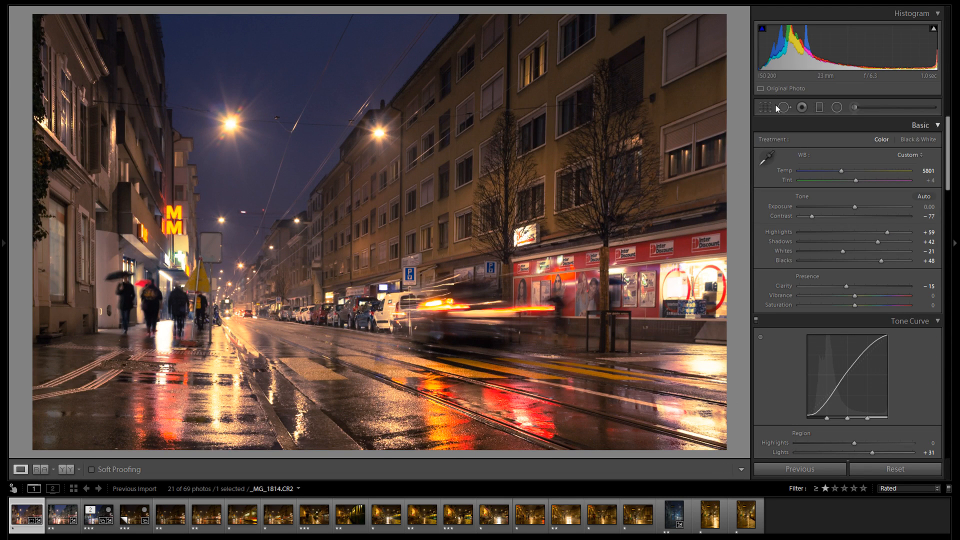
# - Add a vertical graduated filter with exposure -2.30 over the buildings by the shop and widen its transition across the street
pyautogui.click(819, 108)
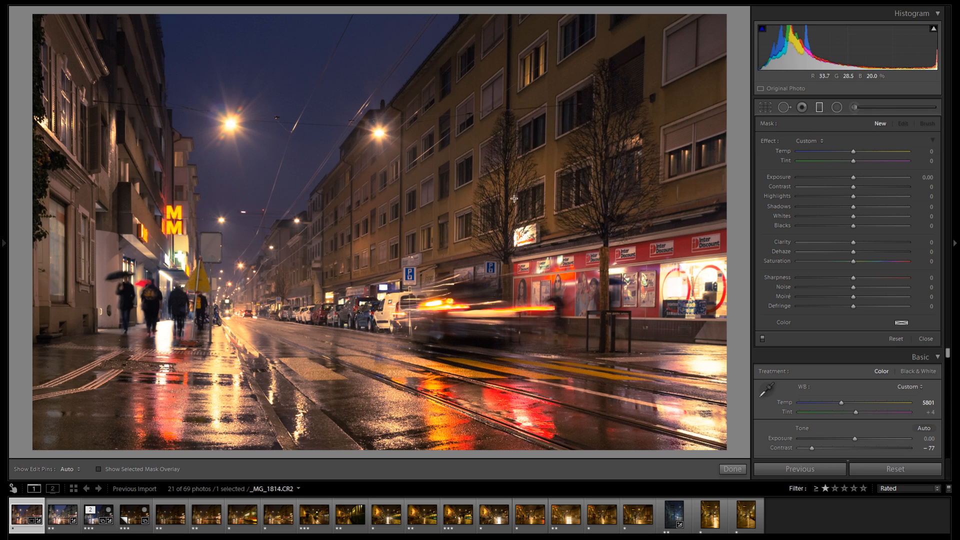
pyautogui.moveTo(549, 174); pyautogui.dragTo(257, 177)
pyautogui.moveTo(840, 180); pyautogui.dragTo(822, 178)
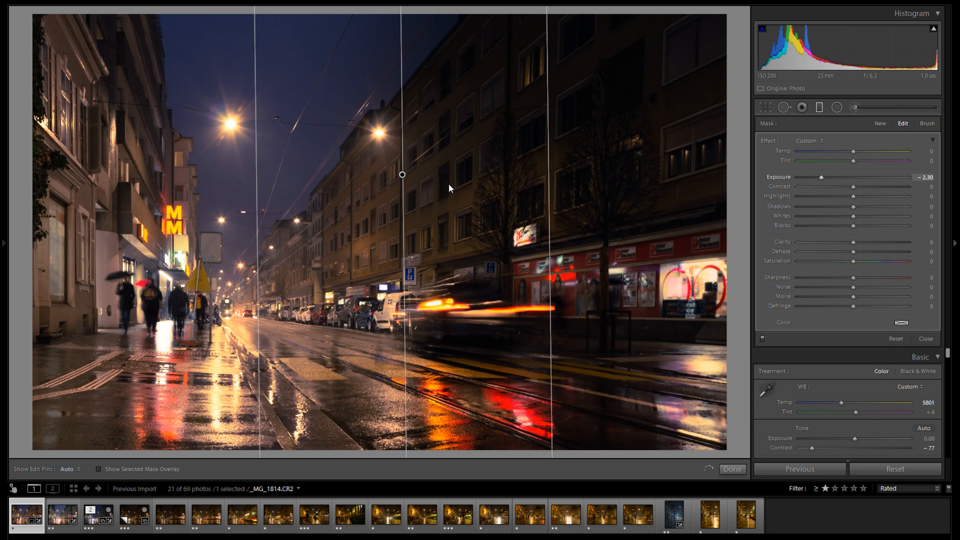
pyautogui.moveTo(404, 174); pyautogui.dragTo(514, 162)
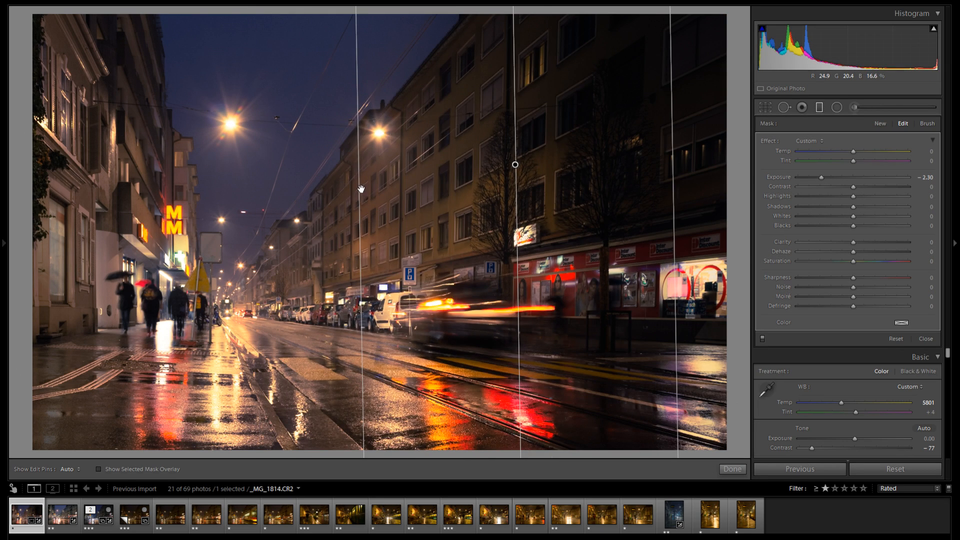
pyautogui.moveTo(360, 189); pyautogui.dragTo(233, 189)
pyautogui.moveTo(452, 165); pyautogui.dragTo(521, 160)
# - Set the graduated filter's exposure to -0.85 and shift its centre toward the shop-side edge with a wider transition
pyautogui.moveTo(821, 177); pyautogui.dragTo(841, 177)
pyautogui.moveTo(521, 159); pyautogui.dragTo(703, 139)
pyautogui.moveTo(443, 153); pyautogui.dragTo(159, 176)
pyautogui.moveTo(560, 140); pyautogui.dragTo(668, 133)
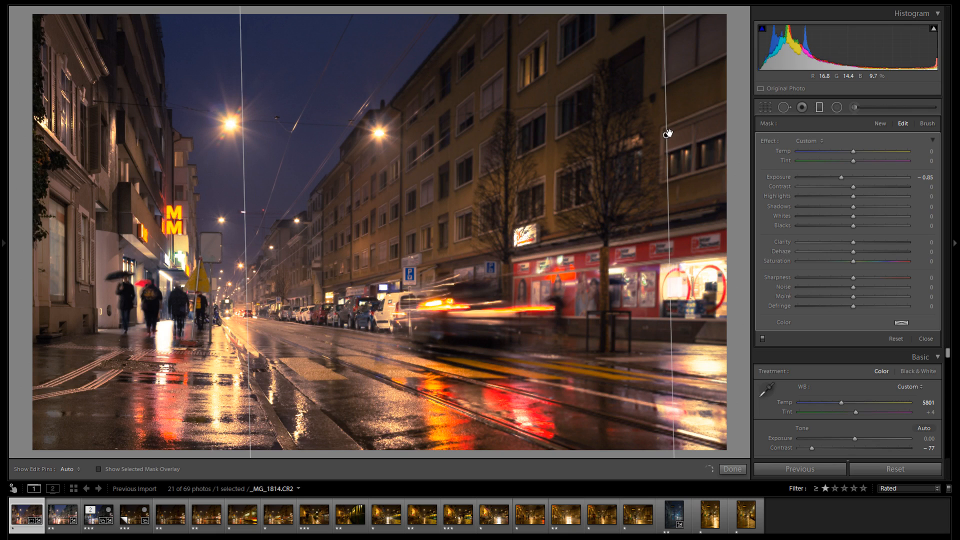
pyautogui.click(815, 109)
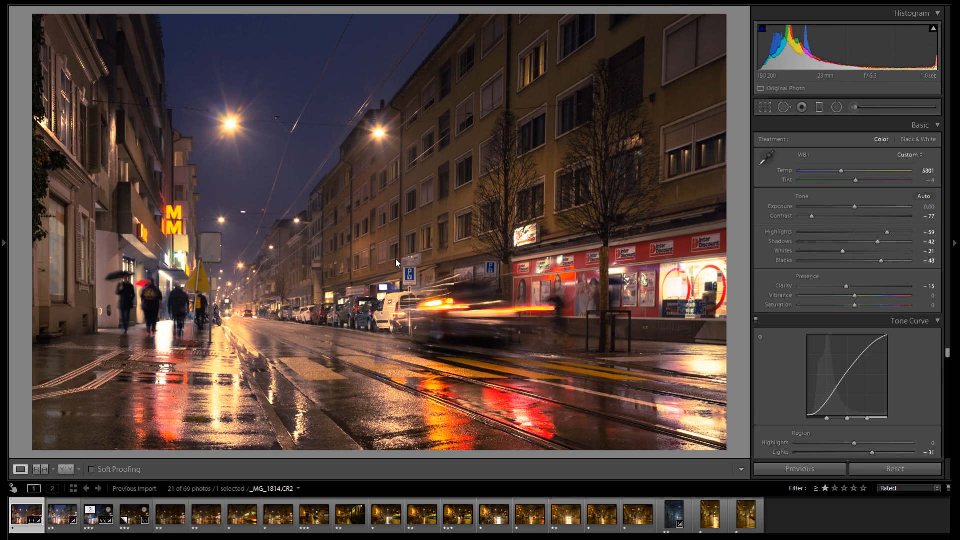
# - Narrow the graduated filter's transition, move it slightly inward, and set its exposure to -1.79
pyautogui.click(226, 307)
pyautogui.moveTo(215, 295); pyautogui.dragTo(281, 247)
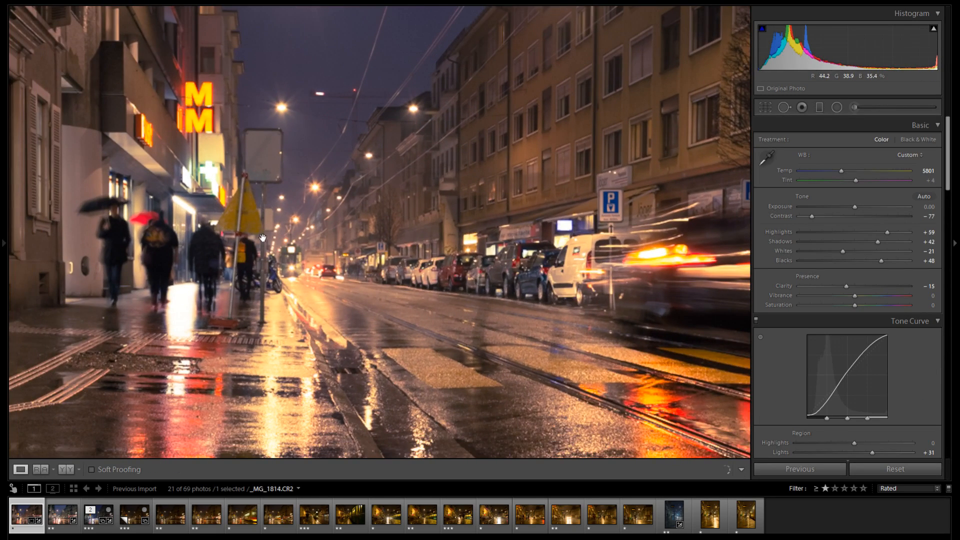
pyautogui.click(327, 263)
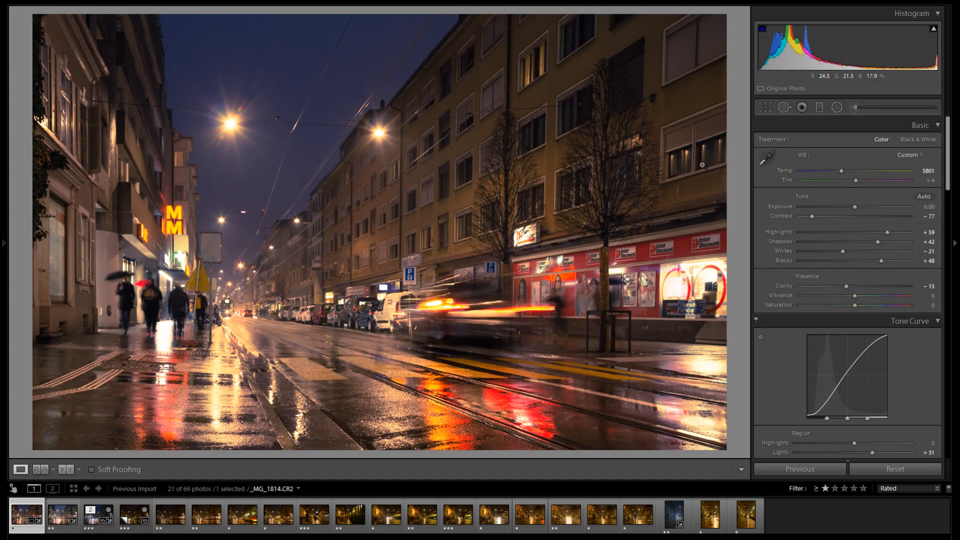
pyautogui.click(818, 110)
pyautogui.moveTo(669, 163); pyautogui.dragTo(572, 182)
pyautogui.moveTo(171, 209); pyautogui.dragTo(367, 188)
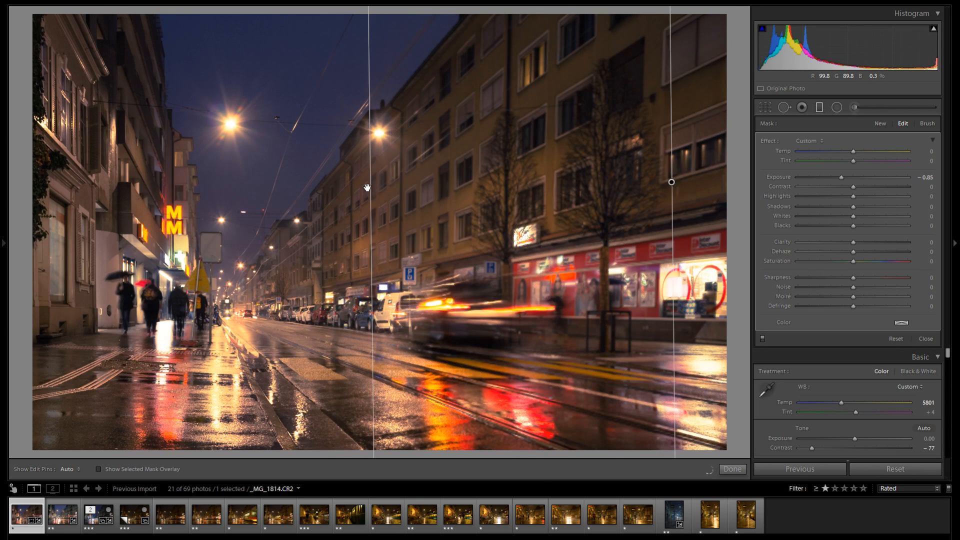
pyautogui.moveTo(672, 182); pyautogui.dragTo(642, 182)
pyautogui.click(831, 178)
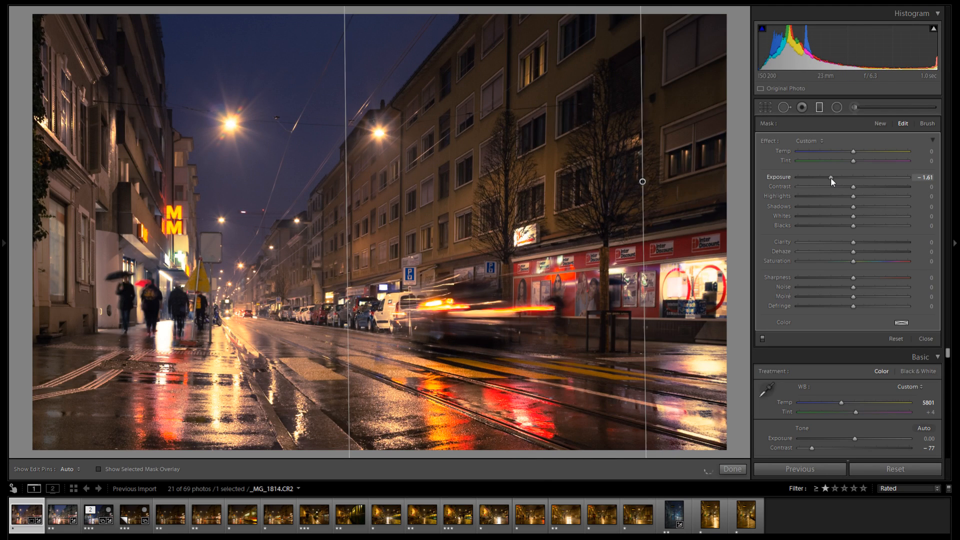
pyautogui.moveTo(831, 178); pyautogui.dragTo(828, 178)
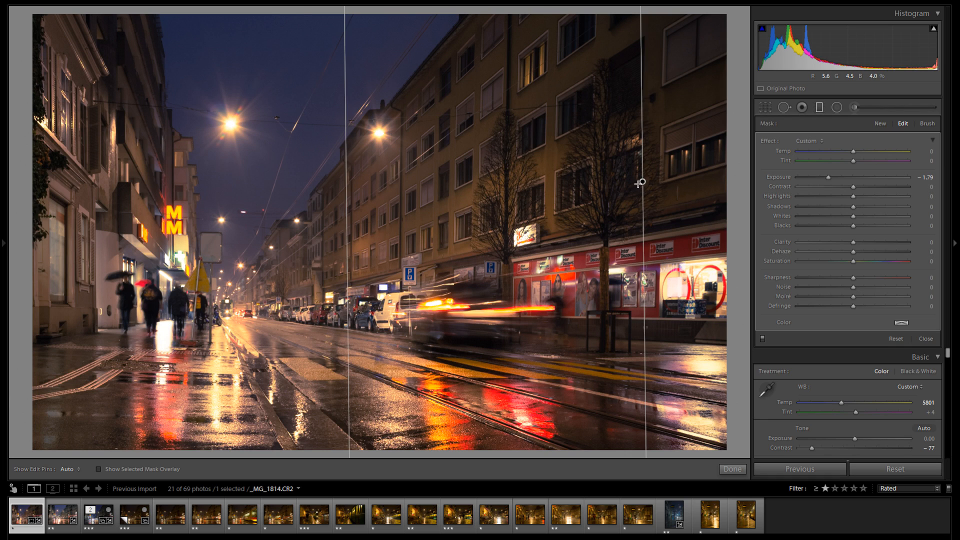
# - Move the graduated filter's centre inward beside the nearer tree and widen its transition to the opposite buildings
pyautogui.moveTo(641, 183); pyautogui.dragTo(534, 180)
pyautogui.moveTo(541, 177); pyautogui.dragTo(547, 181)
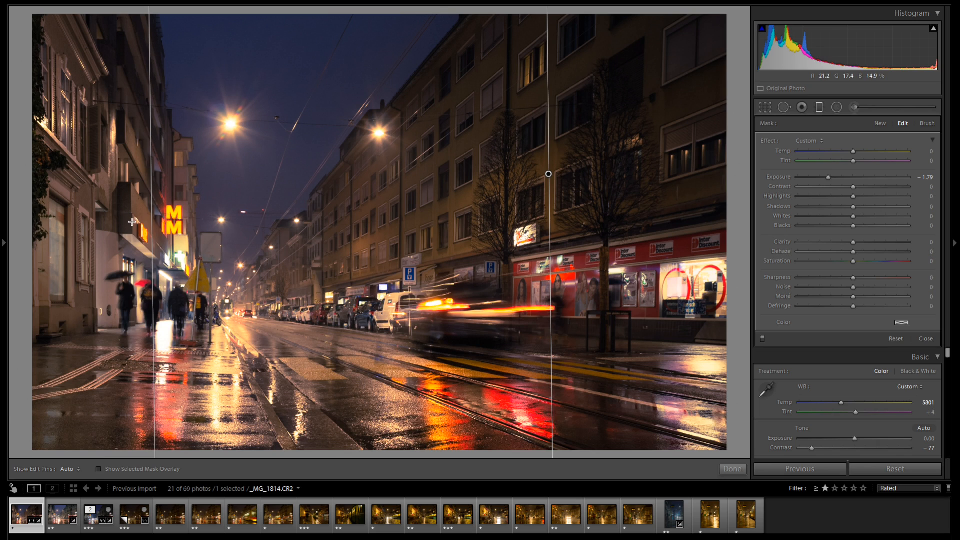
pyautogui.moveTo(152, 220); pyautogui.dragTo(125, 221)
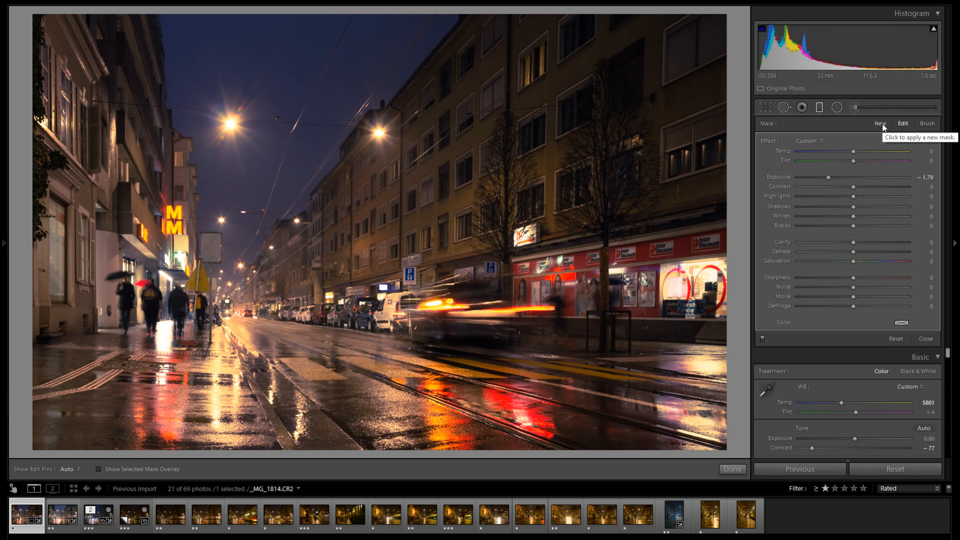
# - Set the existing graduated filter's exposure to -1.58 and finish editing it
pyautogui.moveTo(831, 178); pyautogui.dragTo(834, 178)
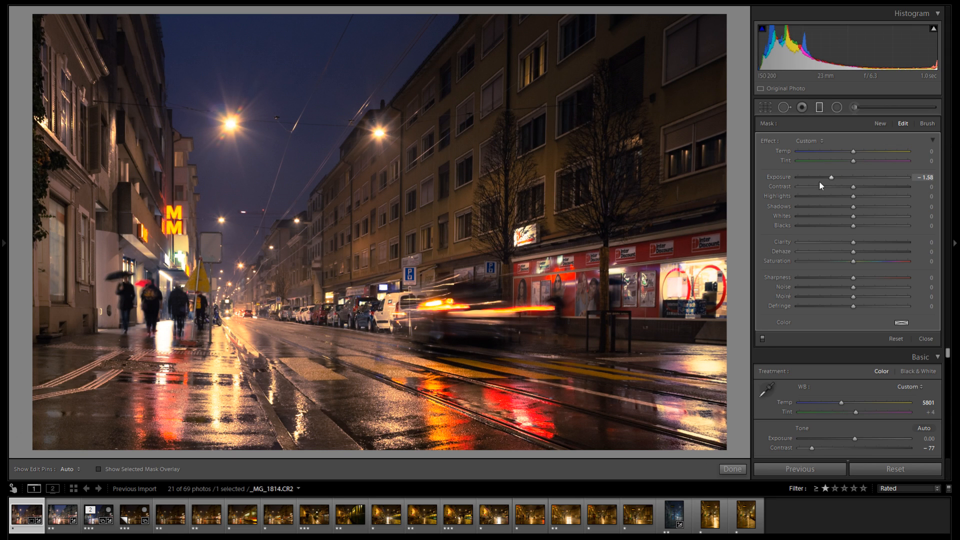
pyautogui.click(819, 108)
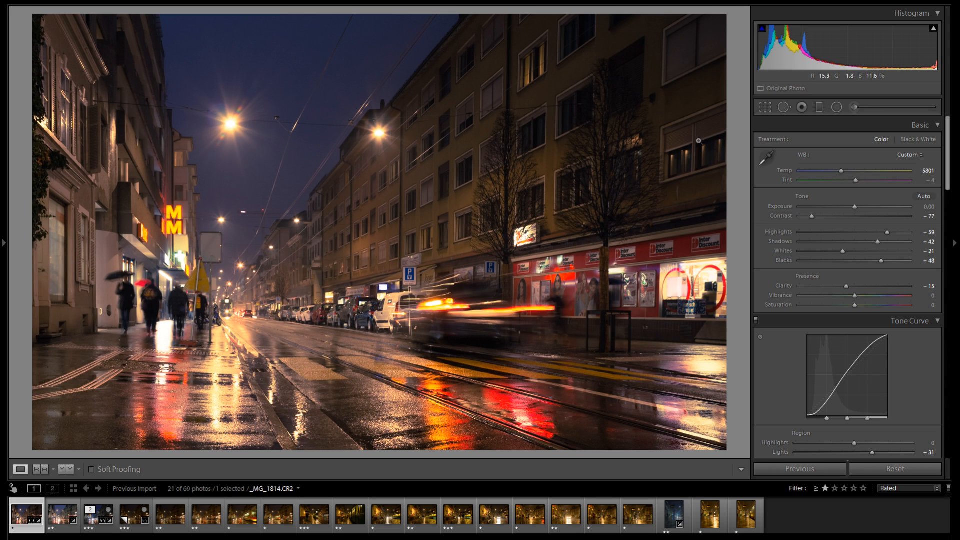
# - Add a second, diagonal graduated filter over the upper shop-side building corner with exposure -0.60, centred by its upper windows
pyautogui.click(820, 107)
pyautogui.moveTo(715, 141); pyautogui.dragTo(460, 257)
pyautogui.moveTo(853, 178); pyautogui.dragTo(849, 179)
pyautogui.moveTo(581, 196); pyautogui.dragTo(655, 158)
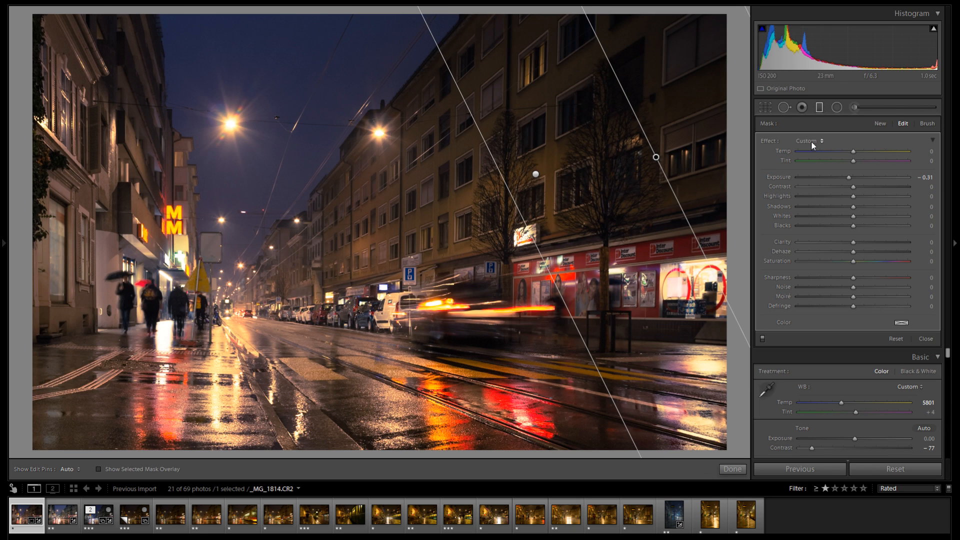
pyautogui.moveTo(847, 179); pyautogui.dragTo(846, 178)
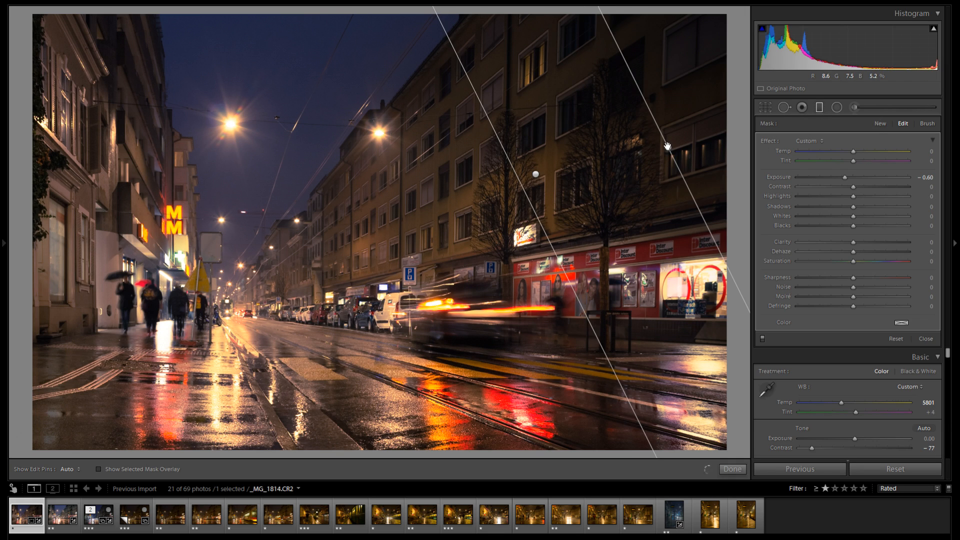
pyautogui.click(818, 108)
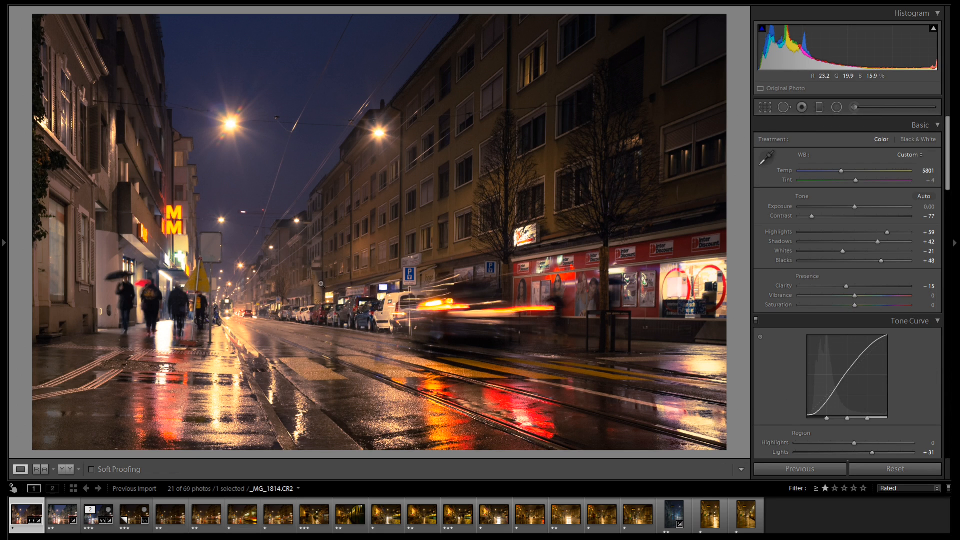
pyautogui.click(819, 107)
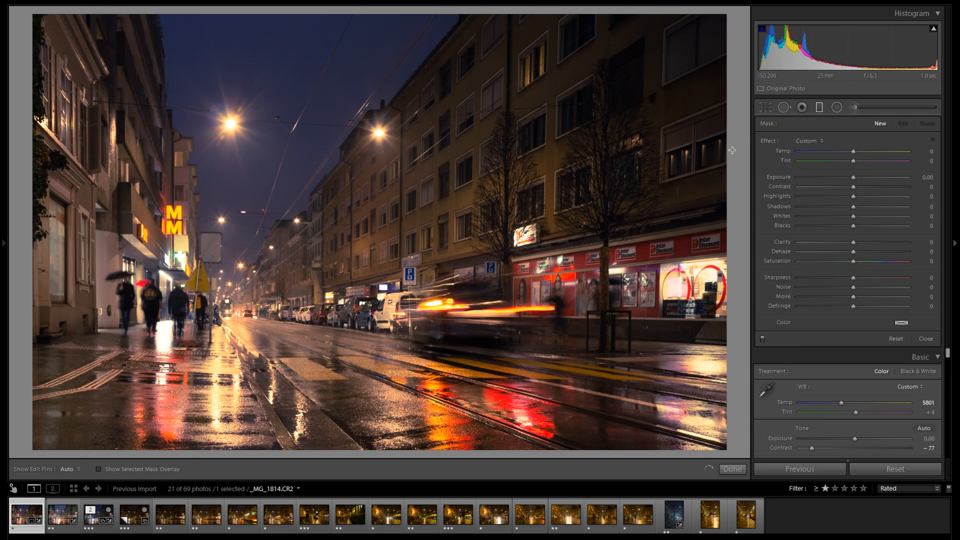
pyautogui.moveTo(229, 43); pyautogui.dragTo(279, 347)
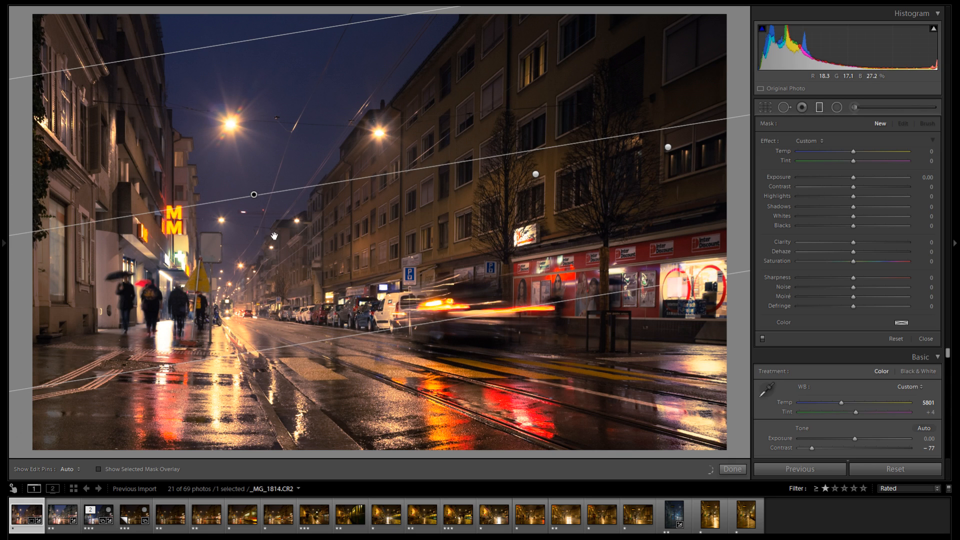
pyautogui.click(255, 195)
pyautogui.moveTo(256, 199); pyautogui.dragTo(259, 201)
pyautogui.rightClick(258, 201)
pyautogui.click(279, 219)
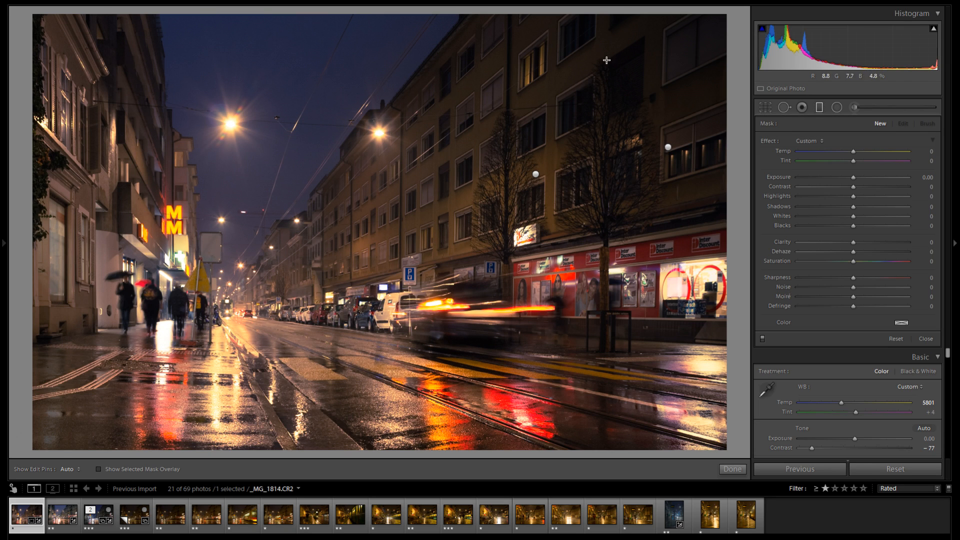
pyautogui.click(765, 107)
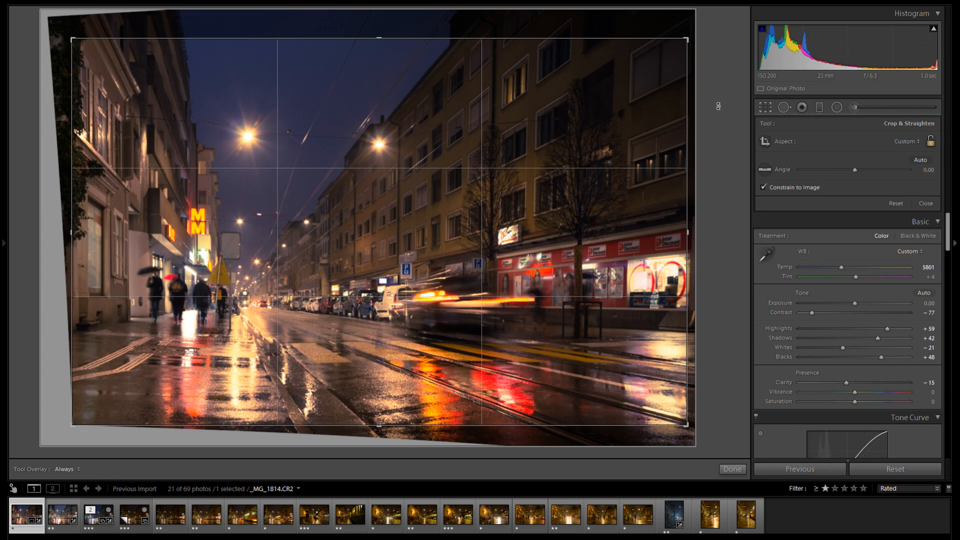
pyautogui.click(770, 108)
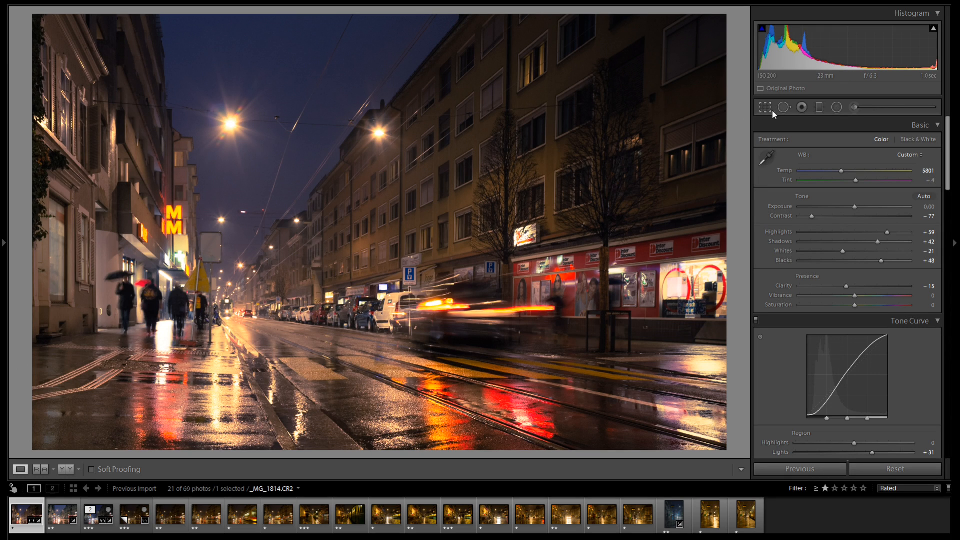
# - Add a slightly tilted graduated filter darkening the sky from above, with exposure -0.89
pyautogui.click(820, 107)
pyautogui.moveTo(292, 78); pyautogui.dragTo(330, 297)
pyautogui.moveTo(310, 184); pyautogui.dragTo(300, 159)
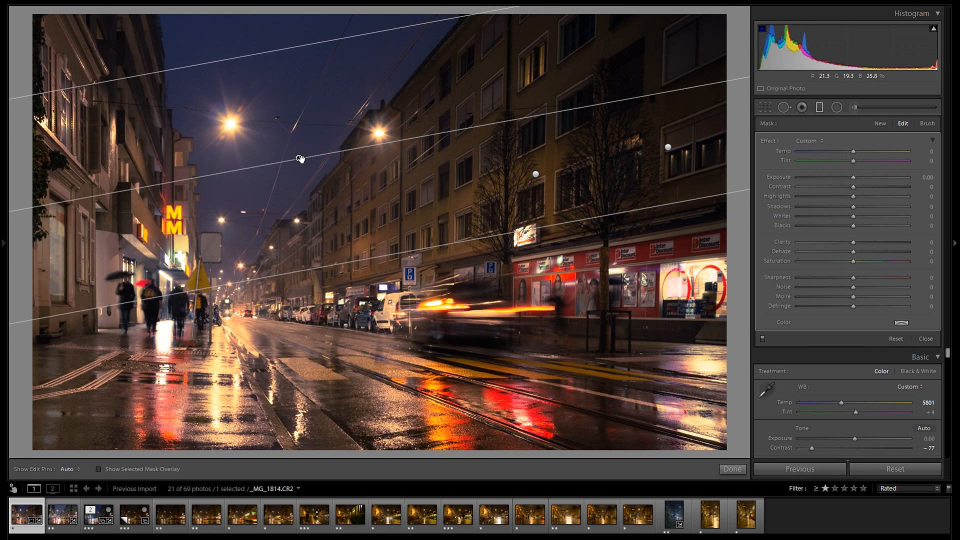
pyautogui.moveTo(853, 177); pyautogui.dragTo(841, 178)
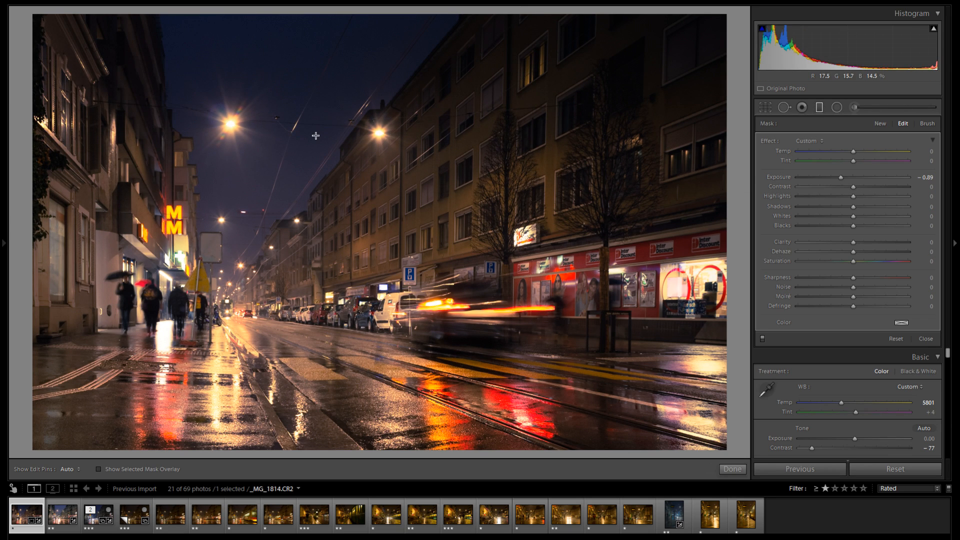
# - Widen the sky filter's transition and place its centre between the two bright street lamps
pyautogui.moveTo(299, 158); pyautogui.dragTo(280, 58)
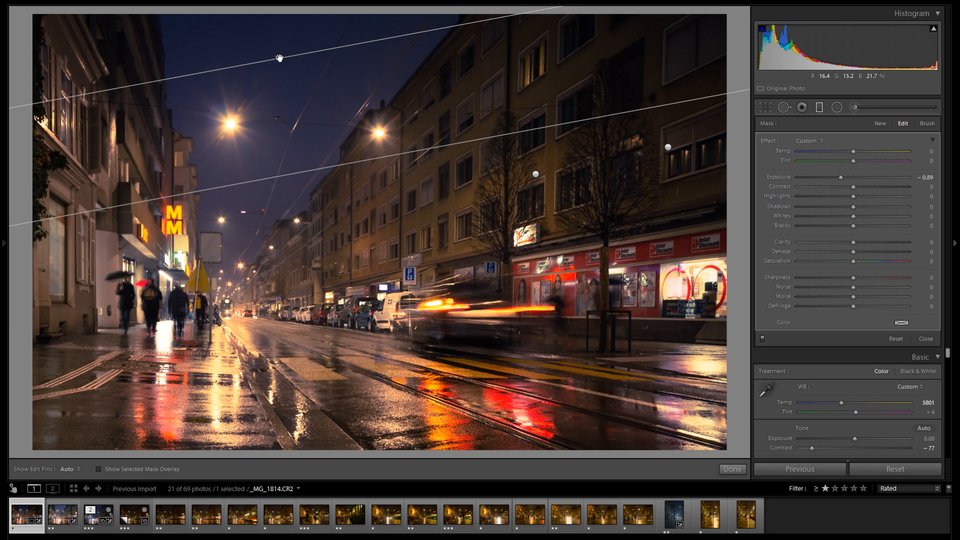
pyautogui.moveTo(334, 166); pyautogui.dragTo(341, 227)
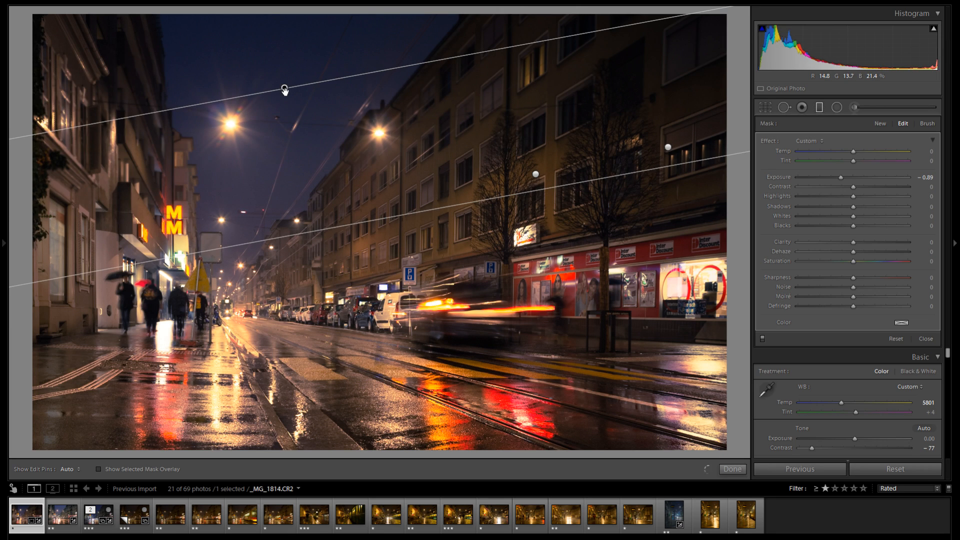
pyautogui.moveTo(284, 90); pyautogui.dragTo(287, 139)
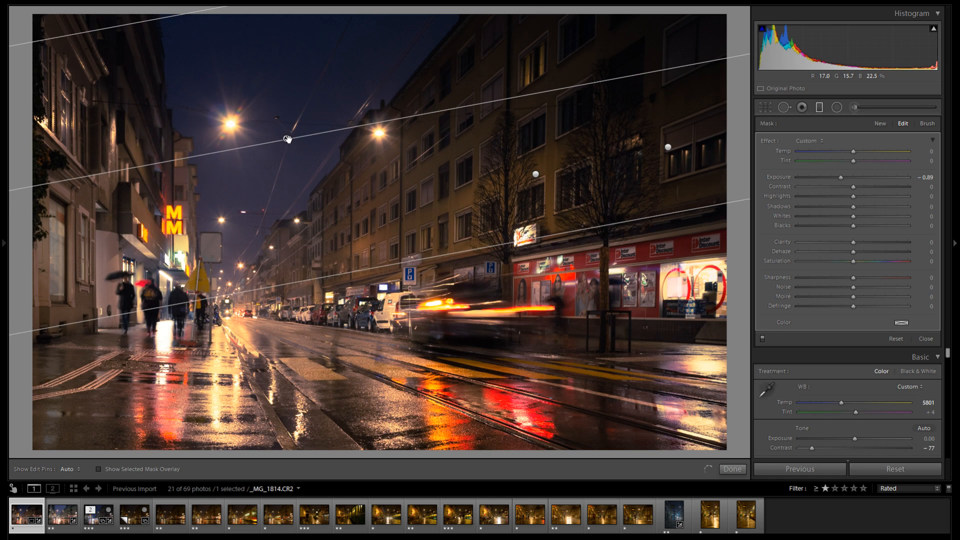
pyautogui.click(824, 106)
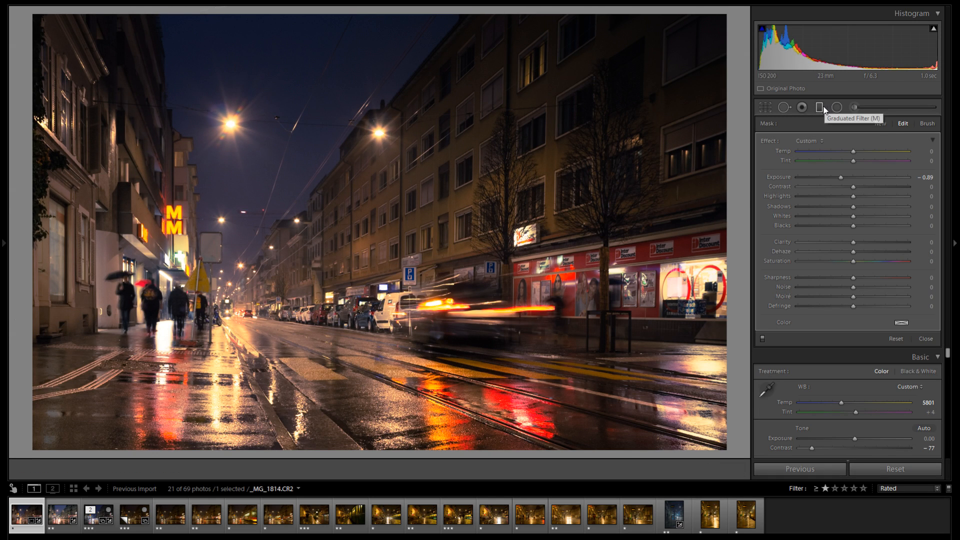
# - Add a graduated filter rising from the photo's lower edge over the wet road, tilt it slightly, and set its exposure to -0.78
pyautogui.click(824, 108)
pyautogui.moveTo(351, 439); pyautogui.dragTo(346, 338)
pyautogui.moveTo(346, 388); pyautogui.dragTo(424, 384)
pyautogui.moveTo(350, 386); pyautogui.dragTo(352, 410)
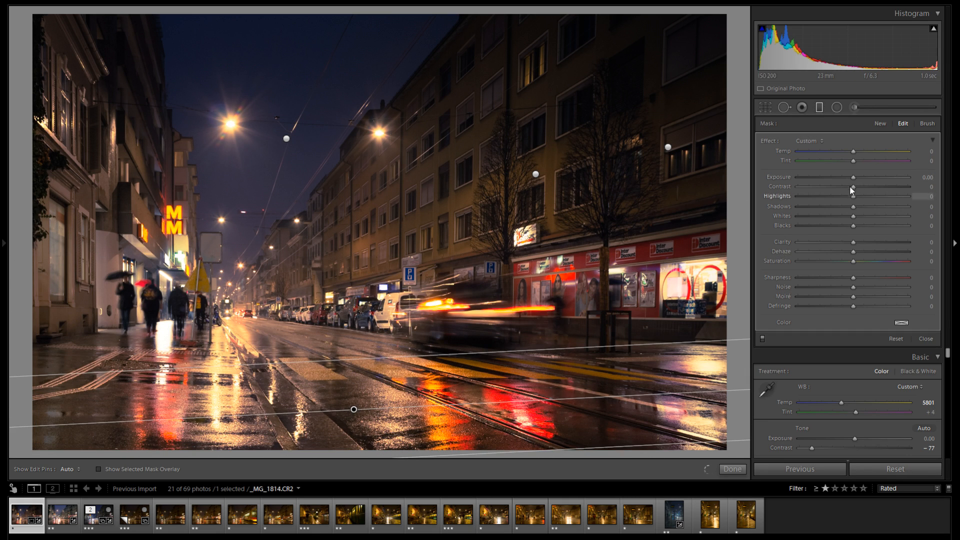
pyautogui.moveTo(854, 178); pyautogui.dragTo(842, 178)
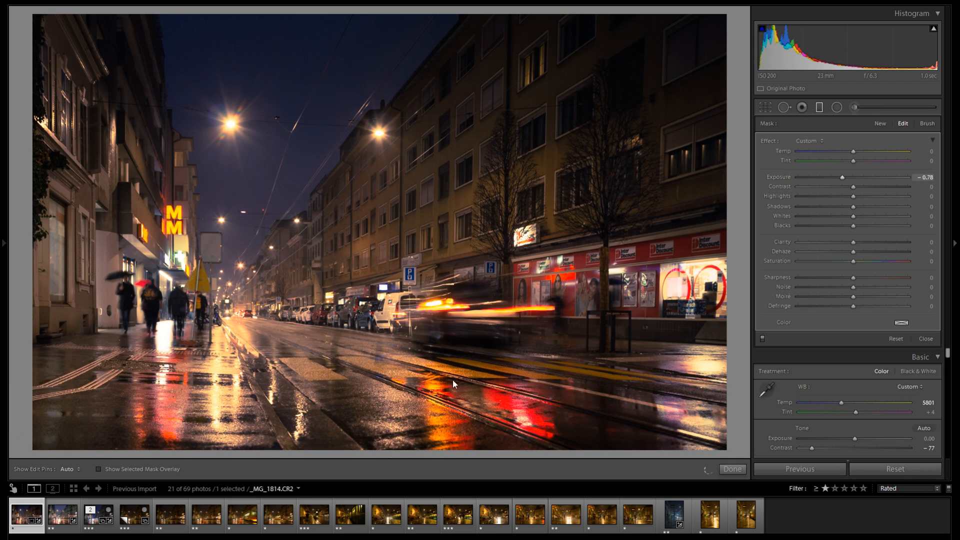
# - Lower the foreground road filter toward the photo's lower edge and rotate it closer to horizontal
pyautogui.moveTo(356, 411); pyautogui.dragTo(354, 417)
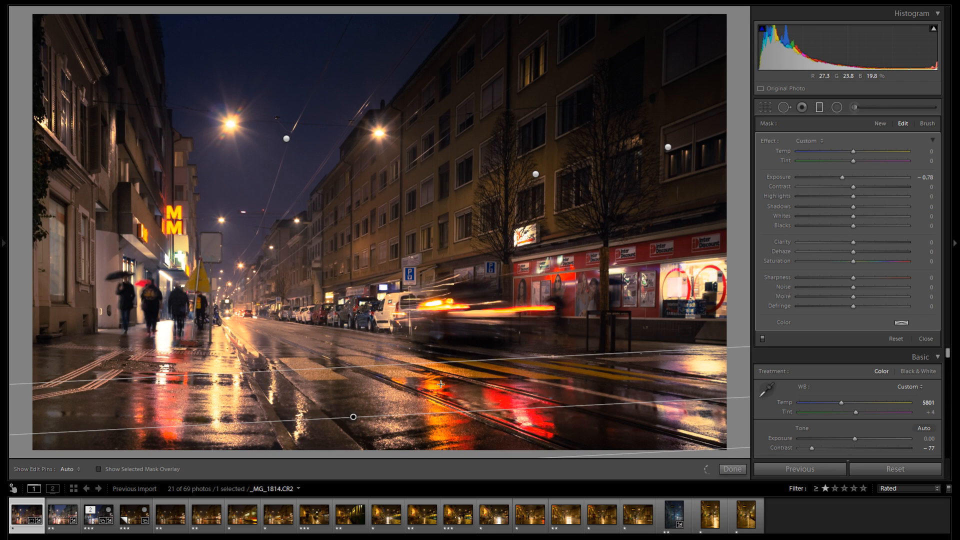
pyautogui.moveTo(587, 408); pyautogui.dragTo(588, 413)
pyautogui.moveTo(355, 418); pyautogui.dragTo(353, 428)
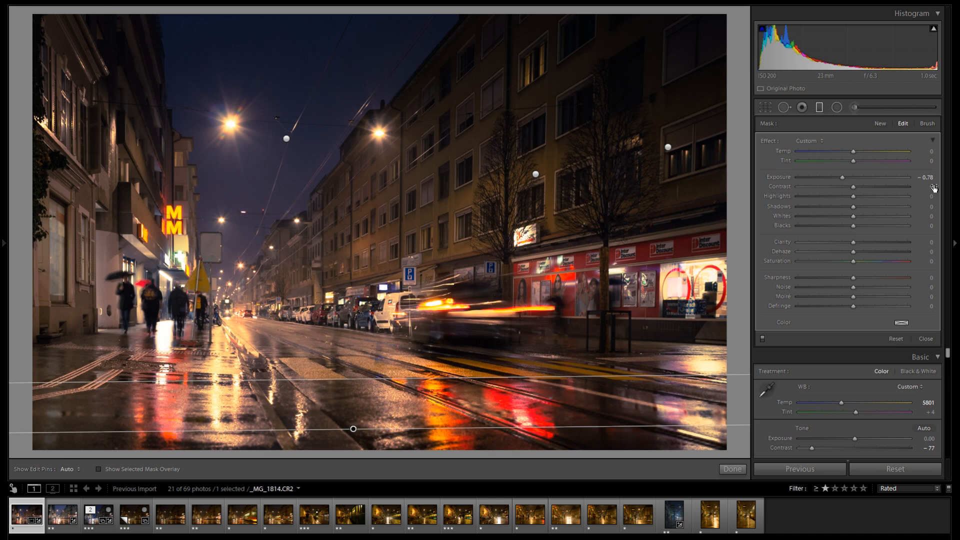
# - Set the foreground road filter's exposure to -0.89 and shadows to 47, and move its centre slightly up the road
pyautogui.click(845, 176)
pyautogui.moveTo(872, 209); pyautogui.dragTo(878, 209)
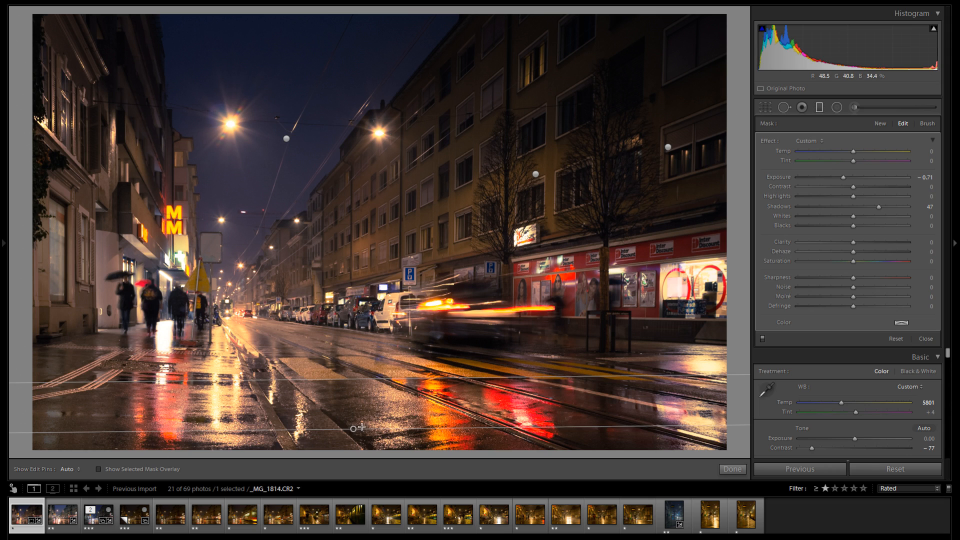
pyautogui.moveTo(354, 428); pyautogui.dragTo(349, 418)
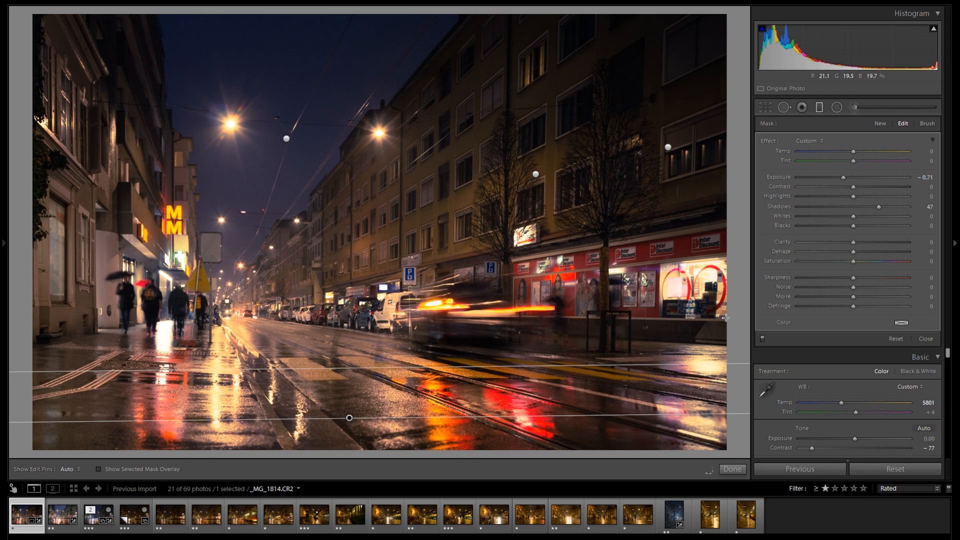
pyautogui.moveTo(844, 176); pyautogui.dragTo(842, 177)
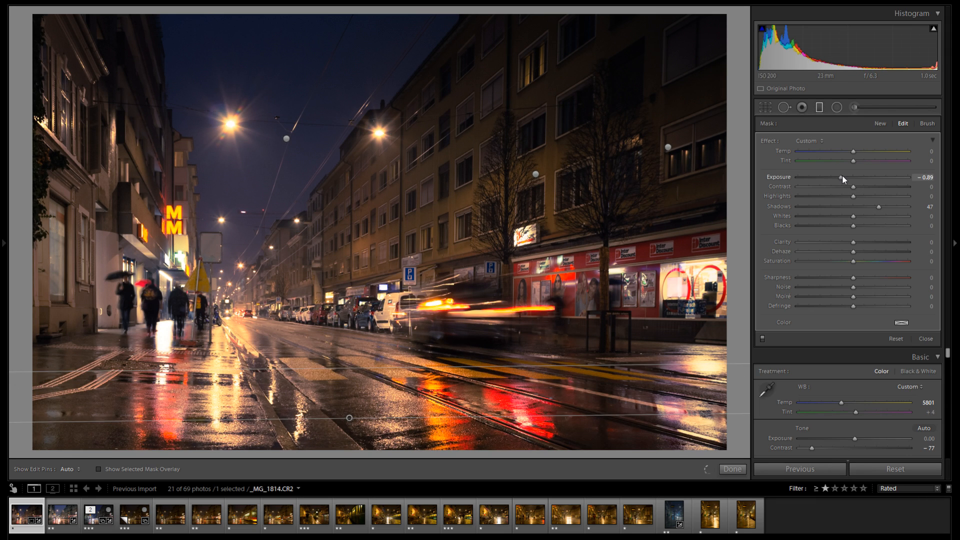
pyautogui.rightClick(349, 418)
pyautogui.click(371, 436)
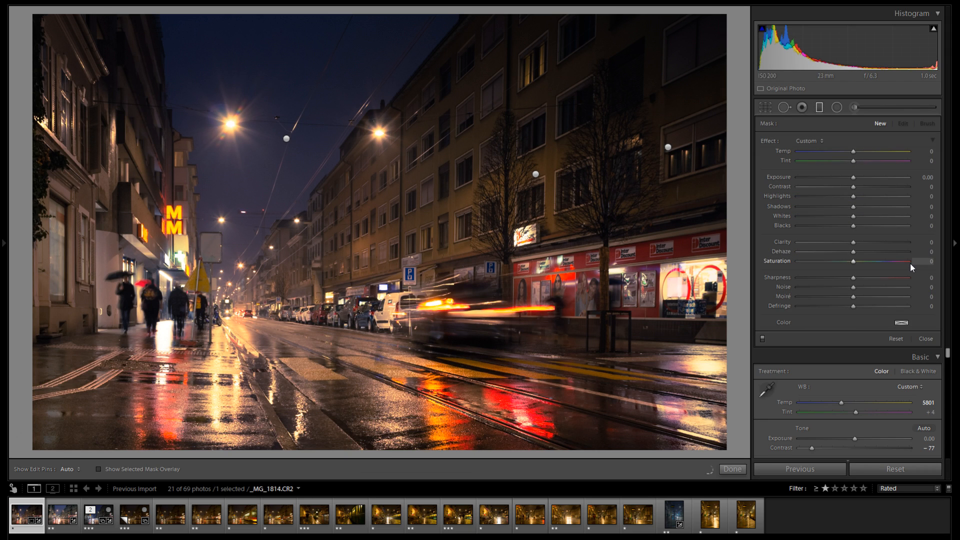
pyautogui.hotkey('ctrl', 'z')
pyautogui.click(210, 316)
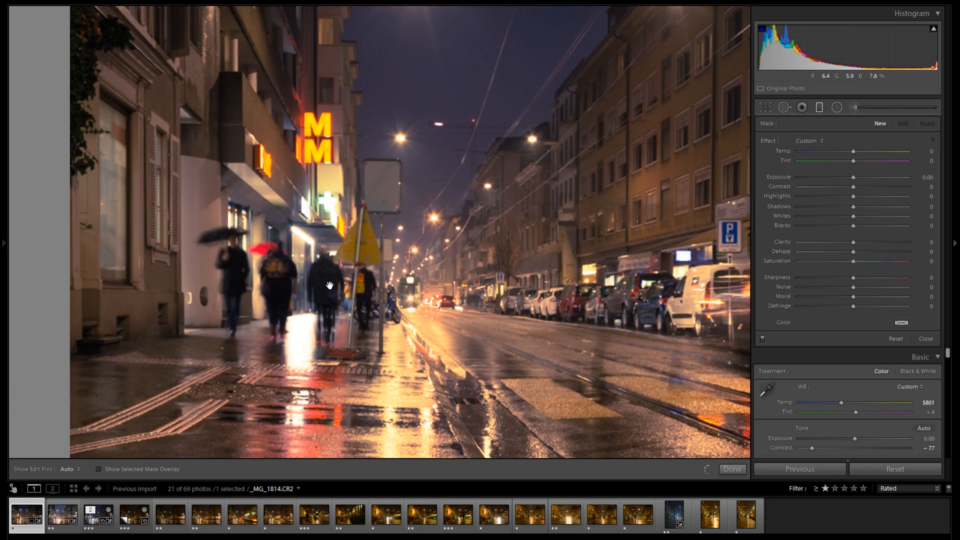
pyautogui.press('z')
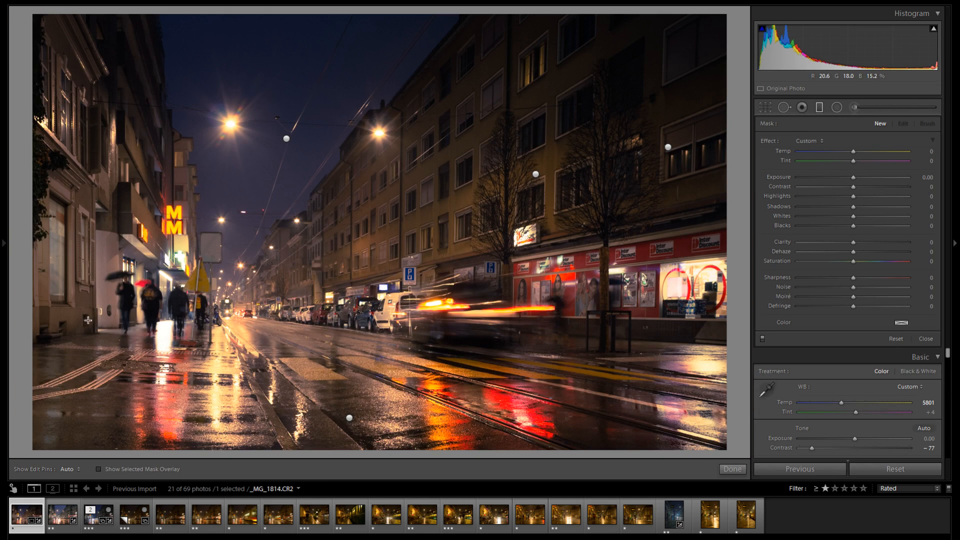
# - Add a steep graduated filter over the buildings on the pedestrians' side with exposure -0.96 and shadows 25, centred near the photo's edge
pyautogui.moveTo(67, 277); pyautogui.dragTo(193, 240)
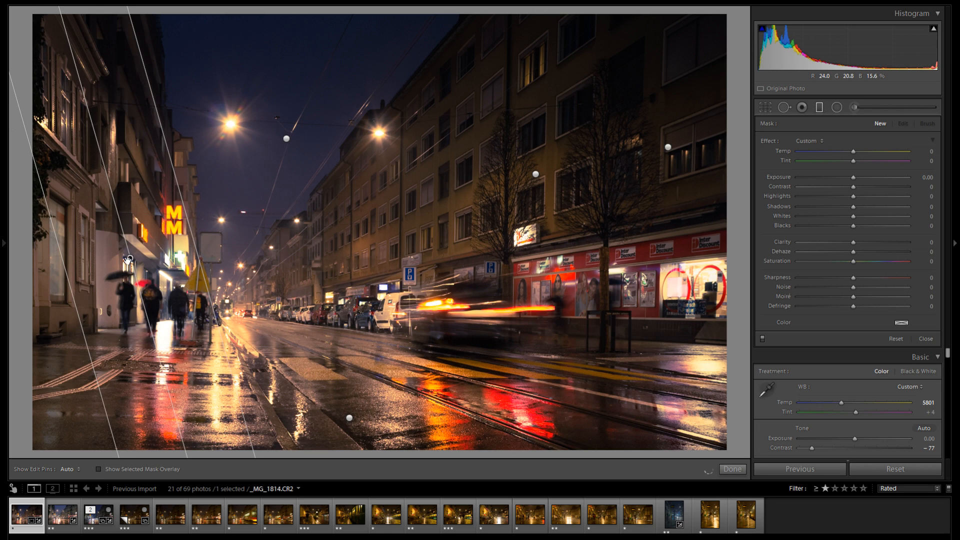
pyautogui.moveTo(129, 259); pyautogui.dragTo(79, 272)
pyautogui.moveTo(64, 212); pyautogui.dragTo(66, 211)
pyautogui.moveTo(854, 179); pyautogui.dragTo(839, 178)
pyautogui.click(886, 205)
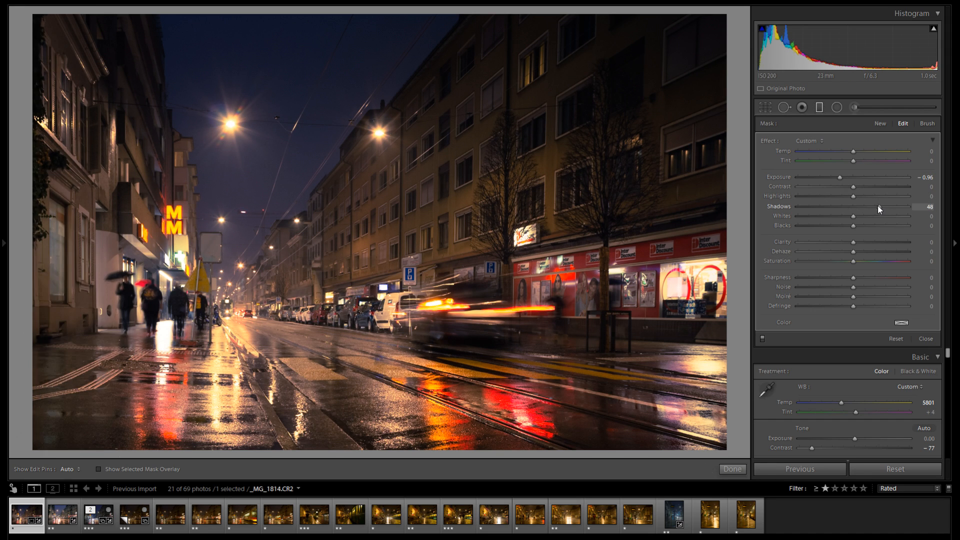
pyautogui.moveTo(869, 205); pyautogui.dragTo(866, 205)
pyautogui.moveTo(79, 272)
pyautogui.mouseDown()
pyautogui.moveTo(93, 269)
pyautogui.moveTo(74, 272)
pyautogui.mouseUp()
# - Compare the photo with and without all the graduated filters
pyautogui.click(762, 338)
pyautogui.click(763, 339)
pyautogui.click(762, 339)
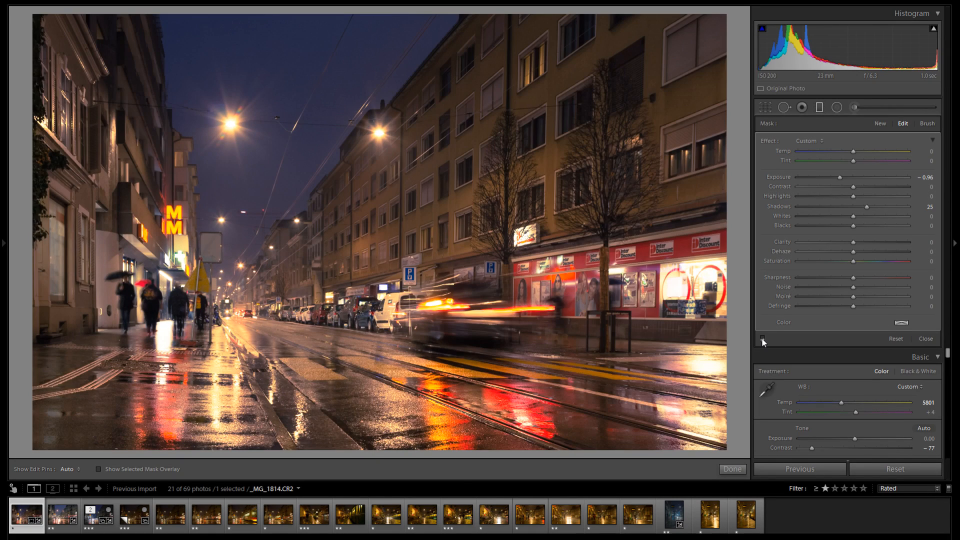
pyautogui.click(762, 338)
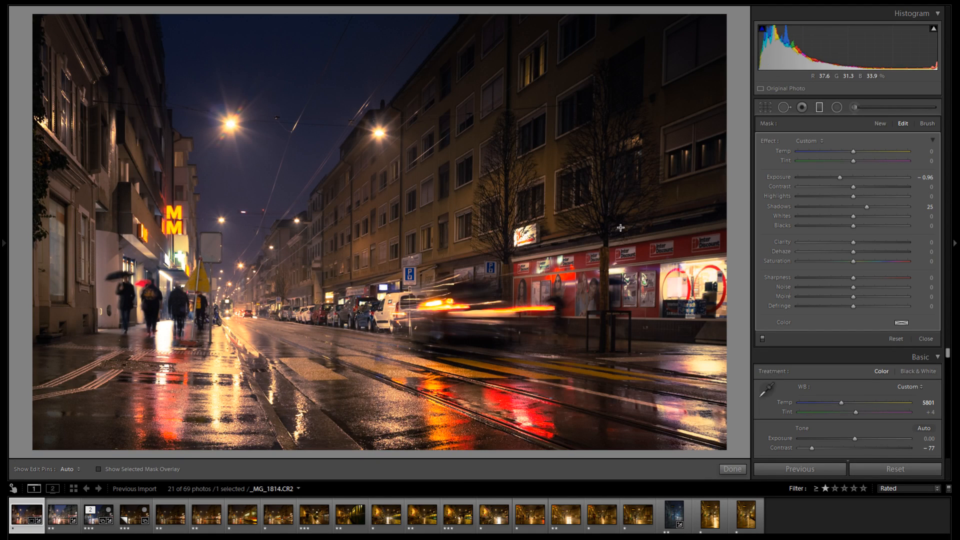
# - Move the upper shop-side corner filter outward, and set the filter beside the nearer tree to exposure -1.47 and shadows 14
pyautogui.click(669, 146)
pyautogui.moveTo(669, 146); pyautogui.dragTo(717, 100)
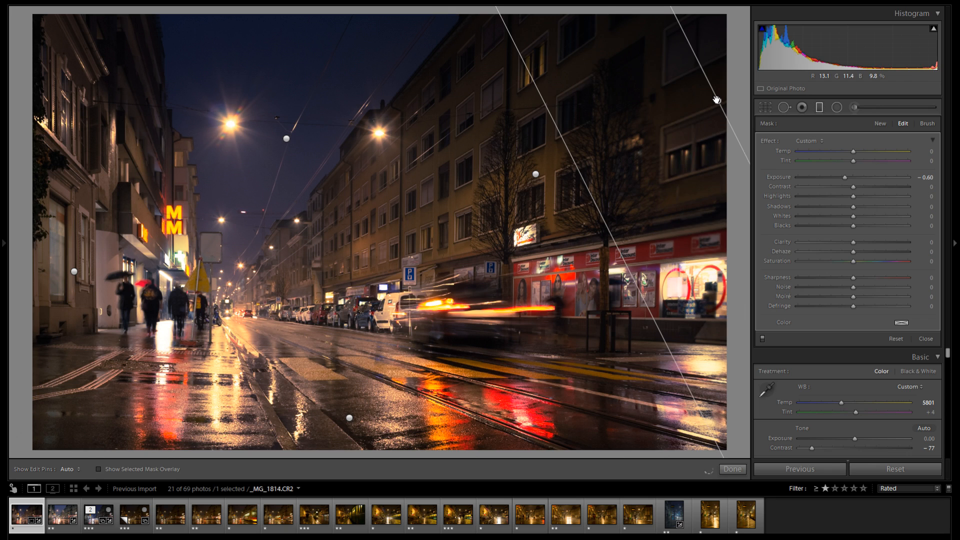
pyautogui.click(535, 174)
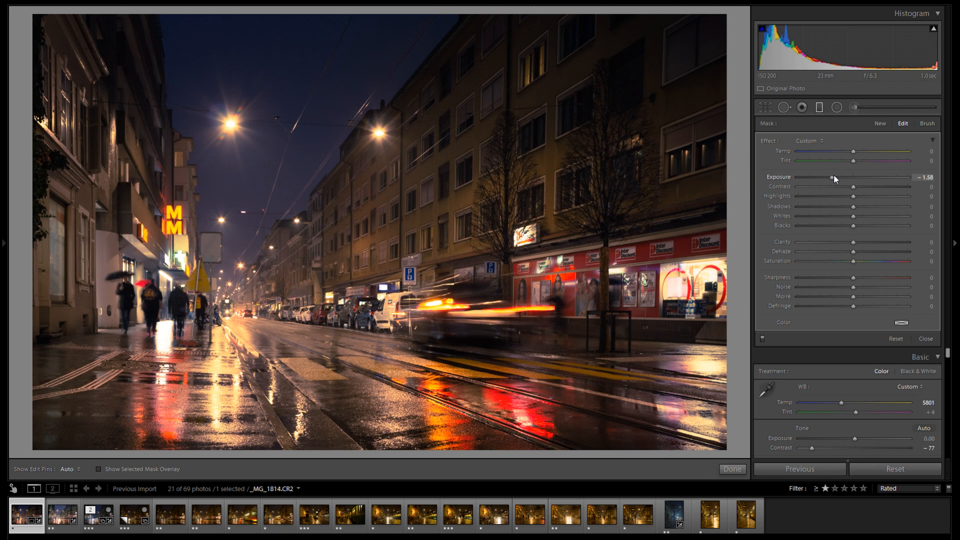
pyautogui.click(869, 207)
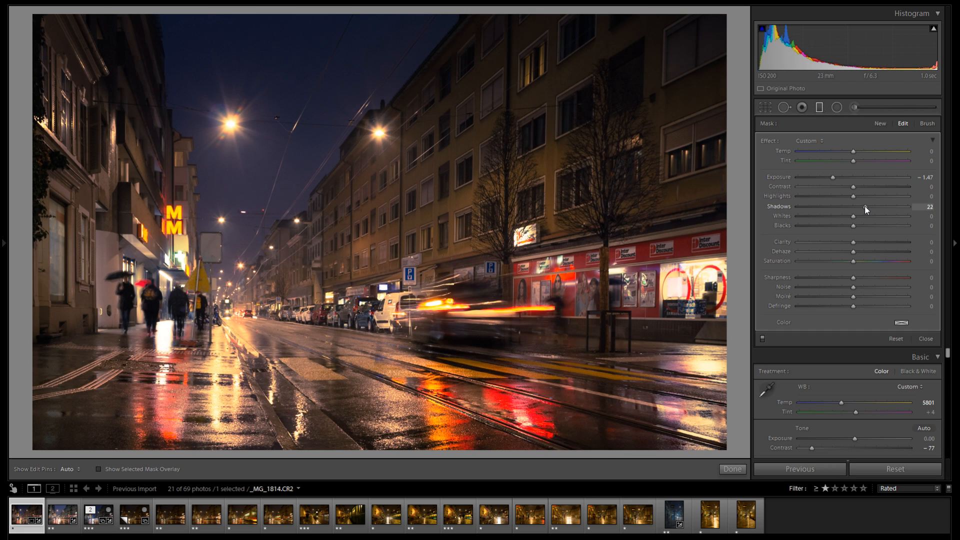
# - Compare the street scene before and after the adjusted graduated filters, and finish editing them
pyautogui.click(762, 339)
pyautogui.click(763, 339)
pyautogui.click(763, 339)
pyautogui.click(763, 338)
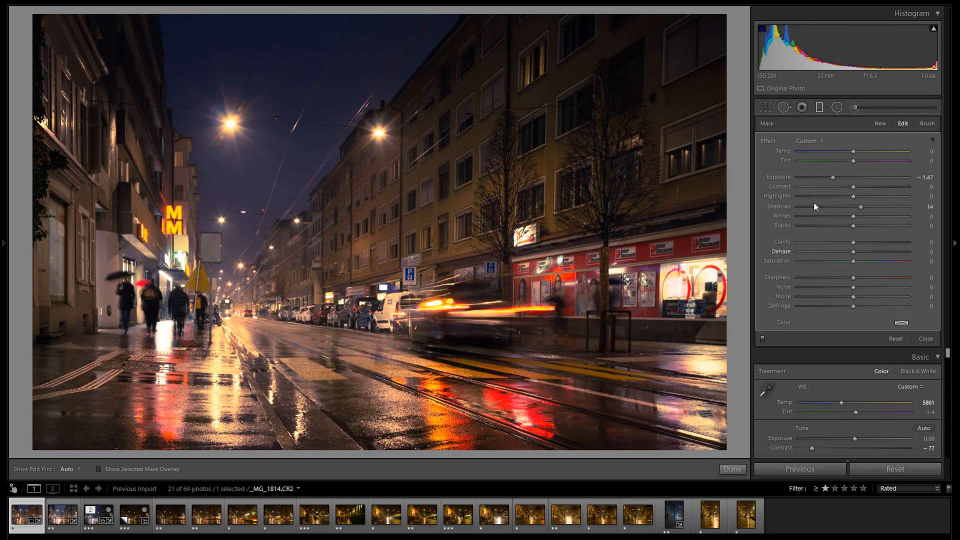
pyautogui.click(819, 108)
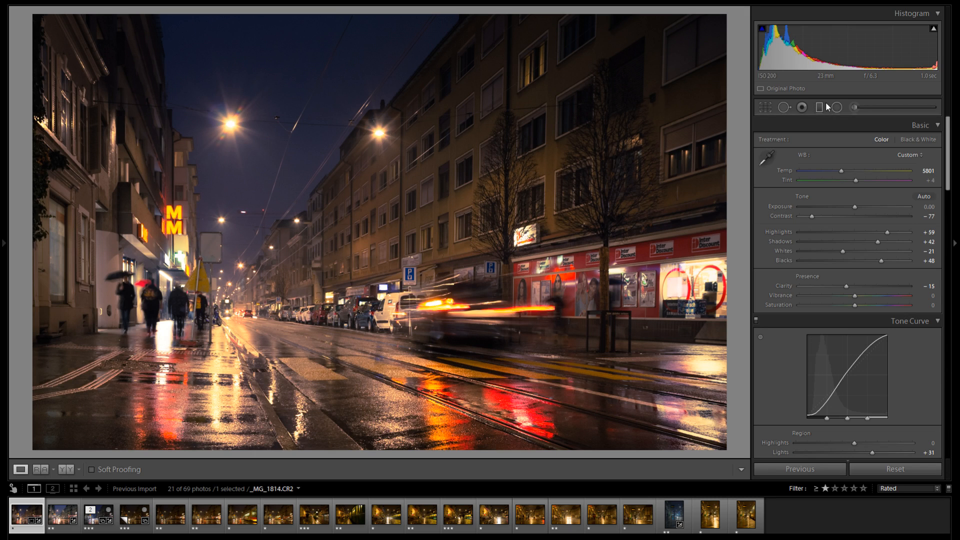
# - Add a large radial filter centred on the far end of the street with exposure 1.68, widening it to span the pedestrians and the passing car
pyautogui.click(837, 107)
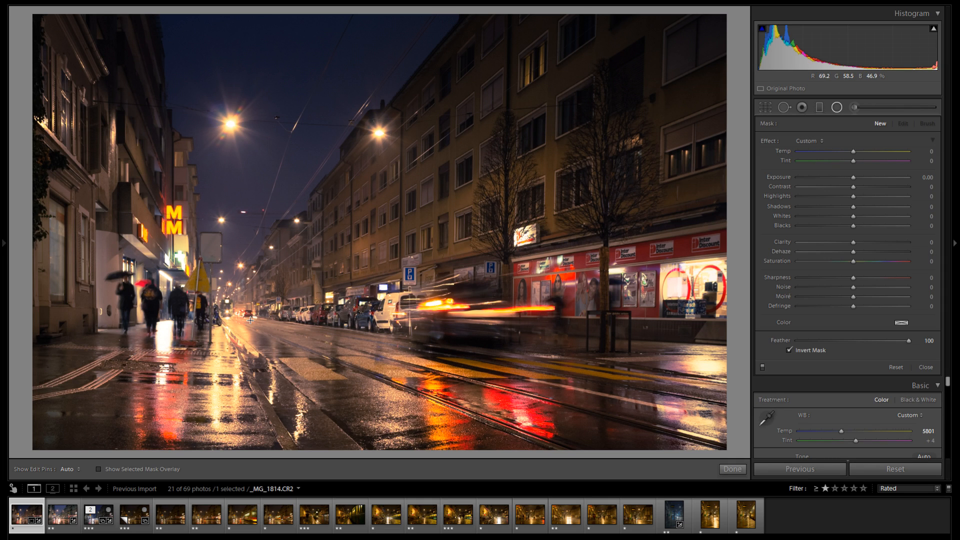
pyautogui.moveTo(222, 305); pyautogui.dragTo(269, 276)
pyautogui.moveTo(854, 176); pyautogui.dragTo(877, 176)
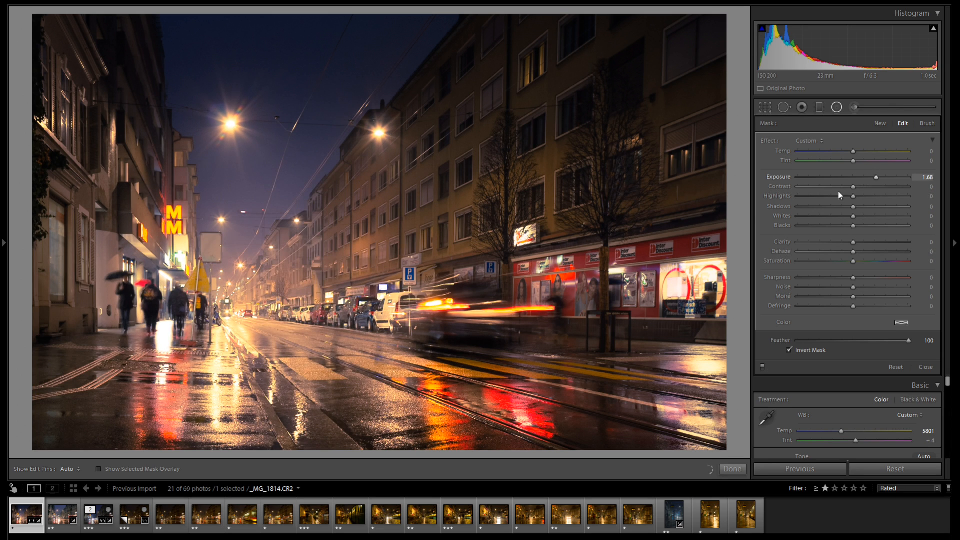
pyautogui.moveTo(295, 248); pyautogui.dragTo(307, 288)
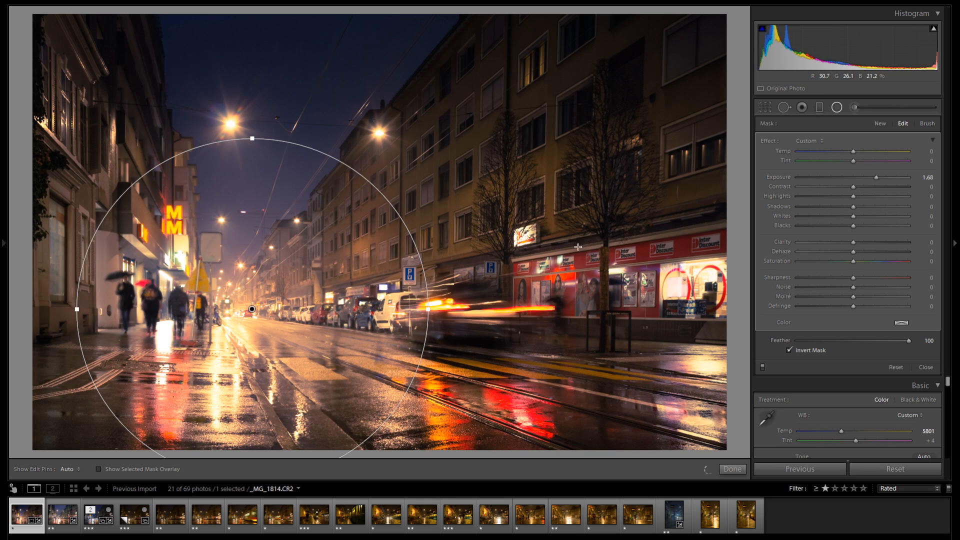
pyautogui.moveTo(431, 311); pyautogui.dragTo(480, 306)
pyautogui.moveTo(380, 303)
pyautogui.mouseDown()
pyautogui.moveTo(400, 278)
pyautogui.moveTo(391, 289)
pyautogui.mouseUp()
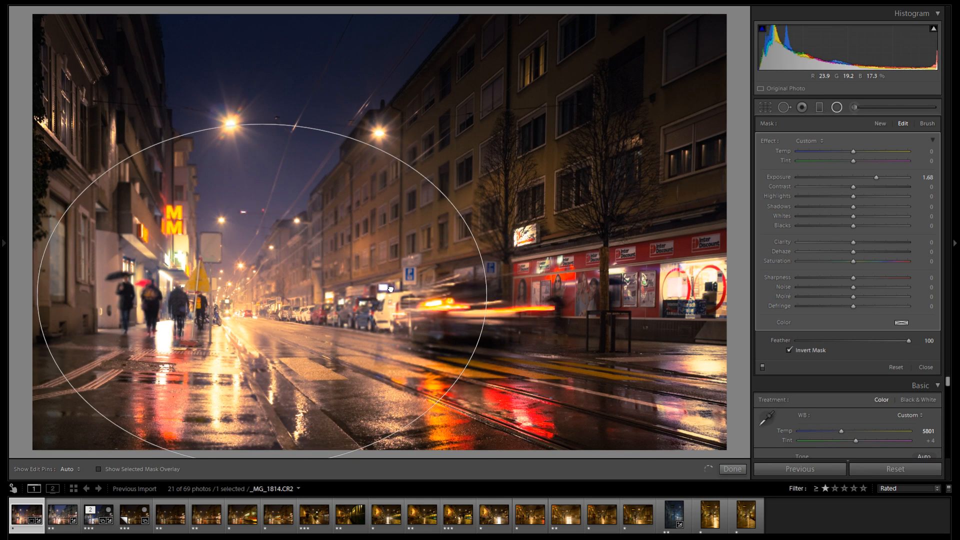
# - Try whites 71 and then highlights 100 on the radial filter in place of its exposure boost
pyautogui.doubleClick(780, 179)
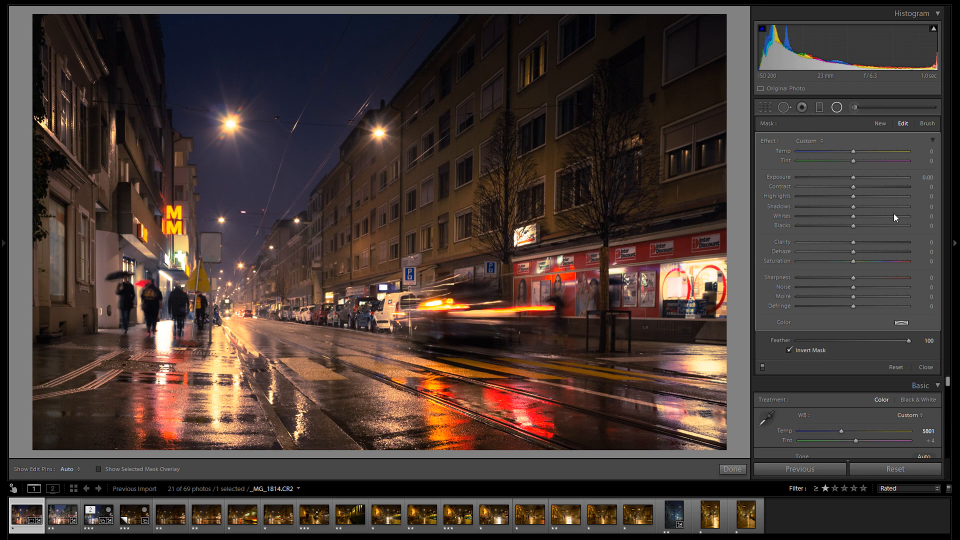
pyautogui.moveTo(891, 215); pyautogui.dragTo(892, 216)
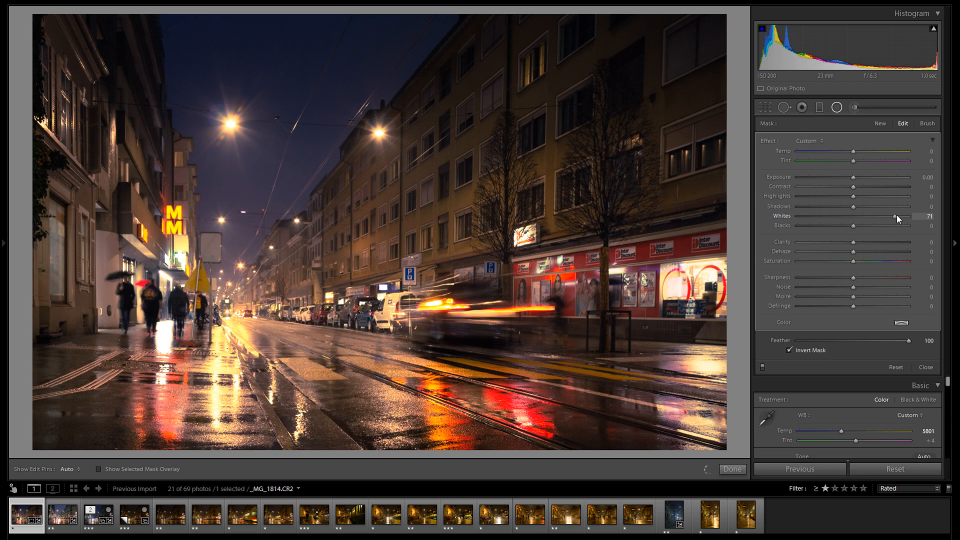
pyautogui.doubleClick(779, 215)
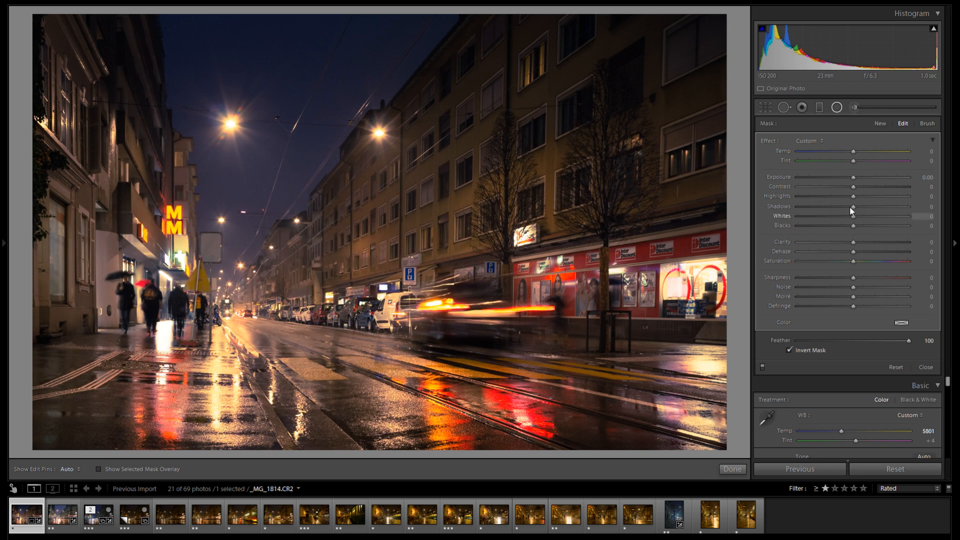
pyautogui.moveTo(884, 195); pyautogui.dragTo(909, 194)
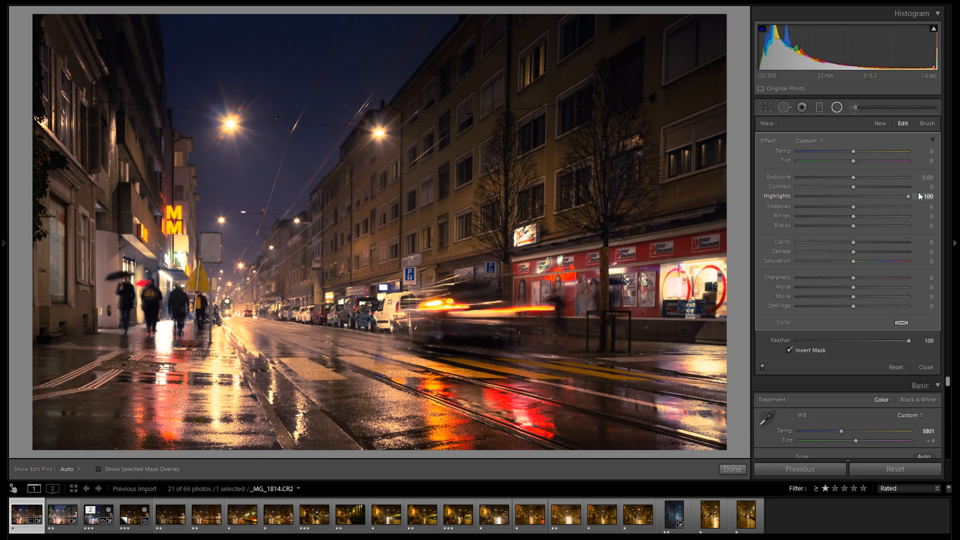
pyautogui.doubleClick(785, 195)
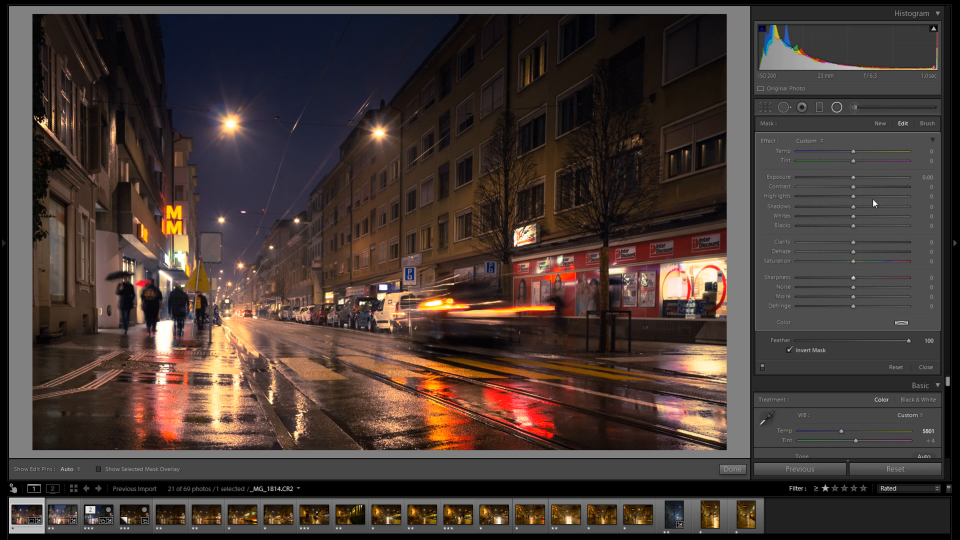
# - Set the radial filter to exposure 1.39 and highlights -40, and recentre it over the distant car lights on the street
pyautogui.moveTo(856, 178); pyautogui.dragTo(877, 177)
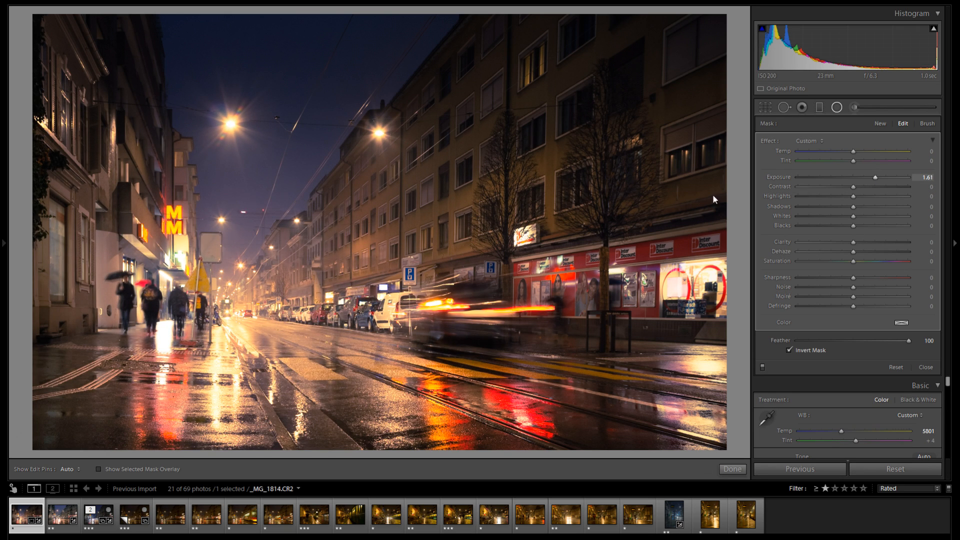
pyautogui.moveTo(345, 313); pyautogui.dragTo(340, 323)
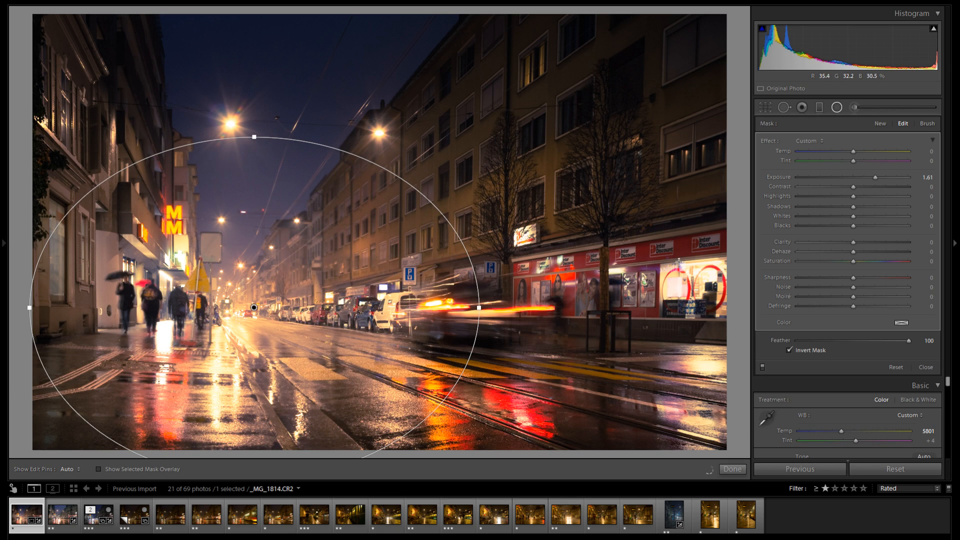
pyautogui.click(871, 177)
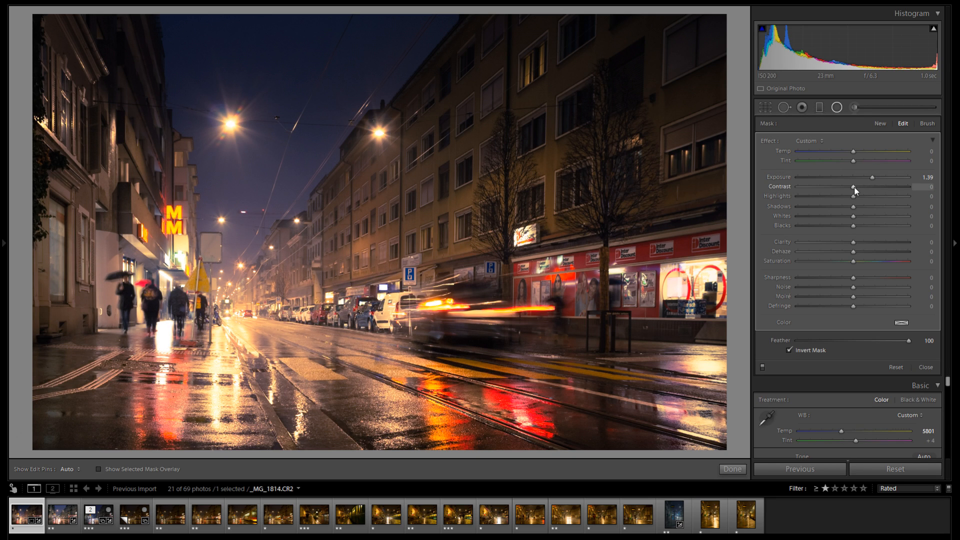
pyautogui.moveTo(849, 195); pyautogui.dragTo(822, 195)
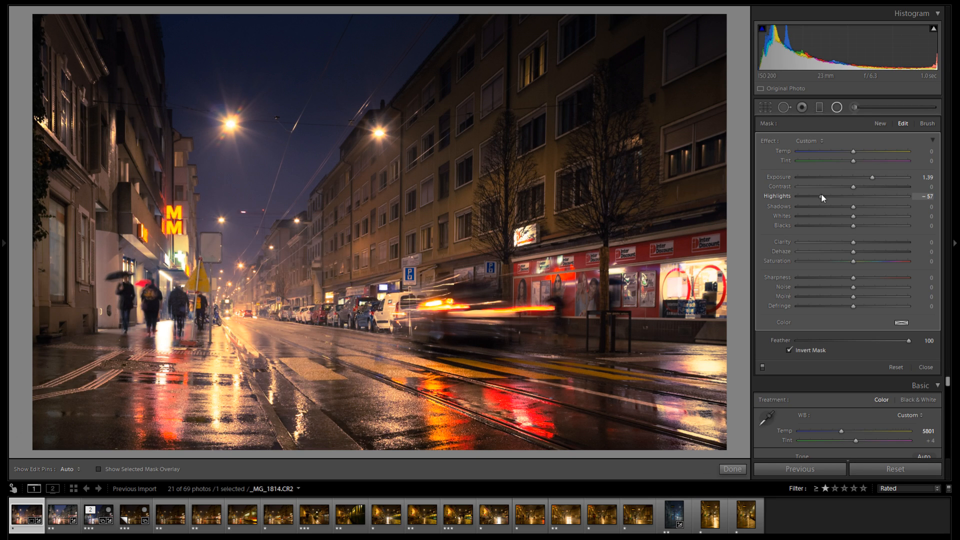
pyautogui.doubleClick(789, 195)
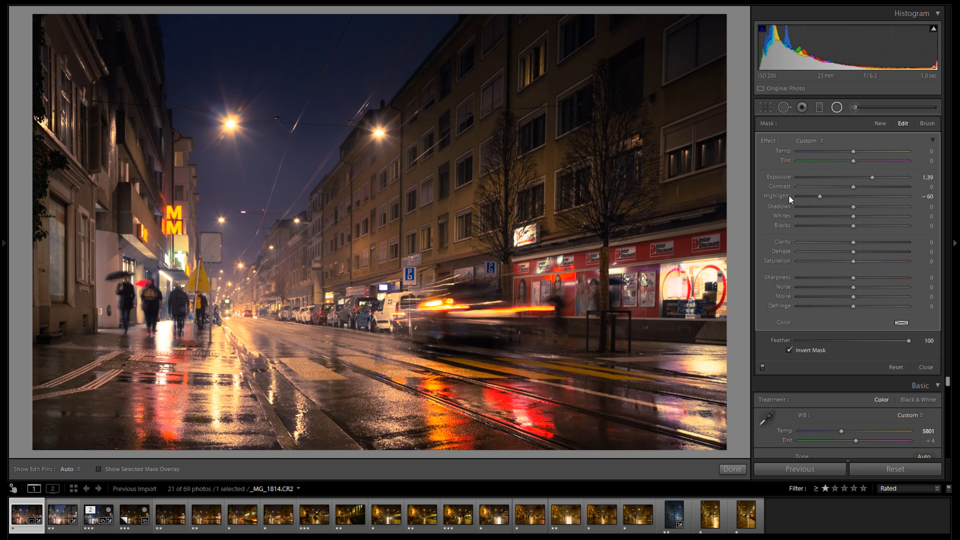
pyautogui.moveTo(851, 199); pyautogui.dragTo(825, 197)
pyautogui.moveTo(821, 196); pyautogui.dragTo(831, 195)
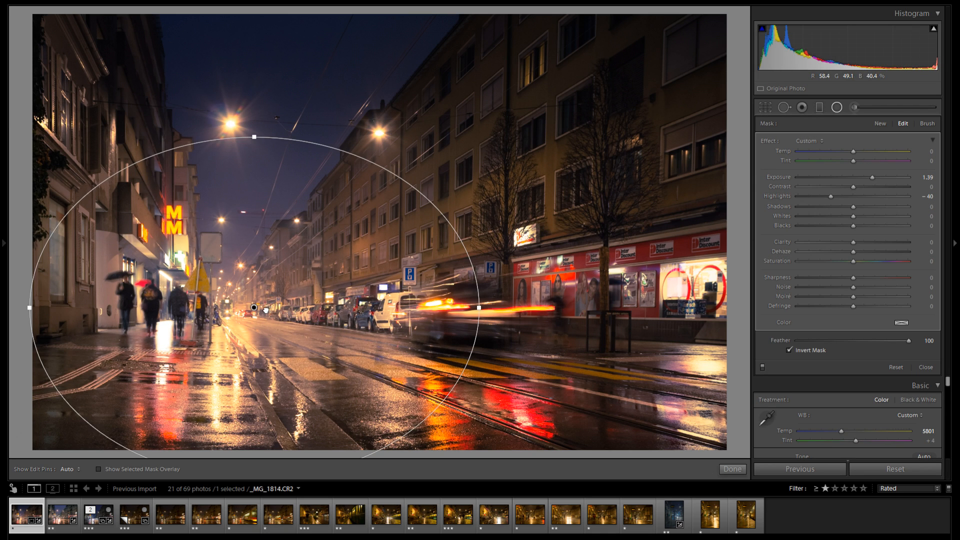
pyautogui.moveTo(264, 312); pyautogui.dragTo(270, 314)
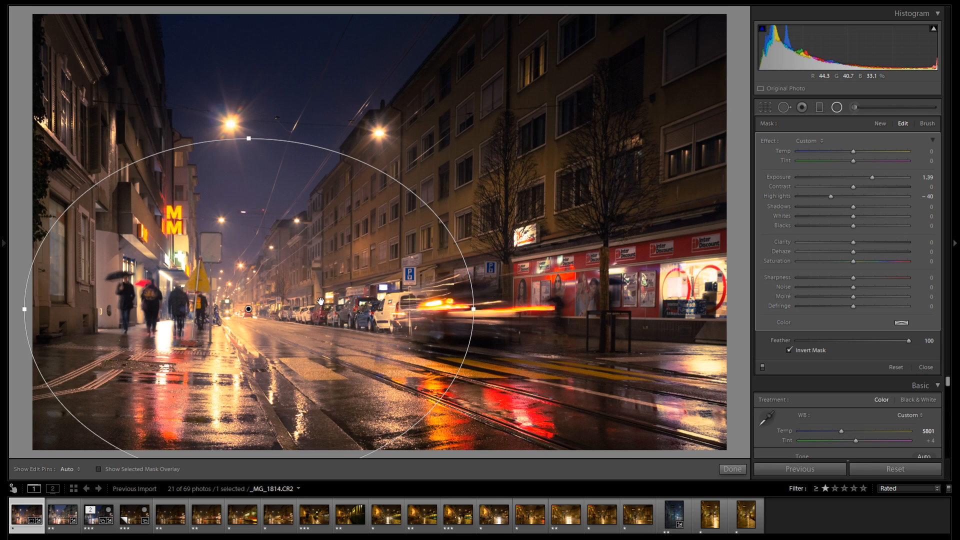
# - Compare the distant street and pedestrians up close with and without the radial filter
pyautogui.click(287, 285)
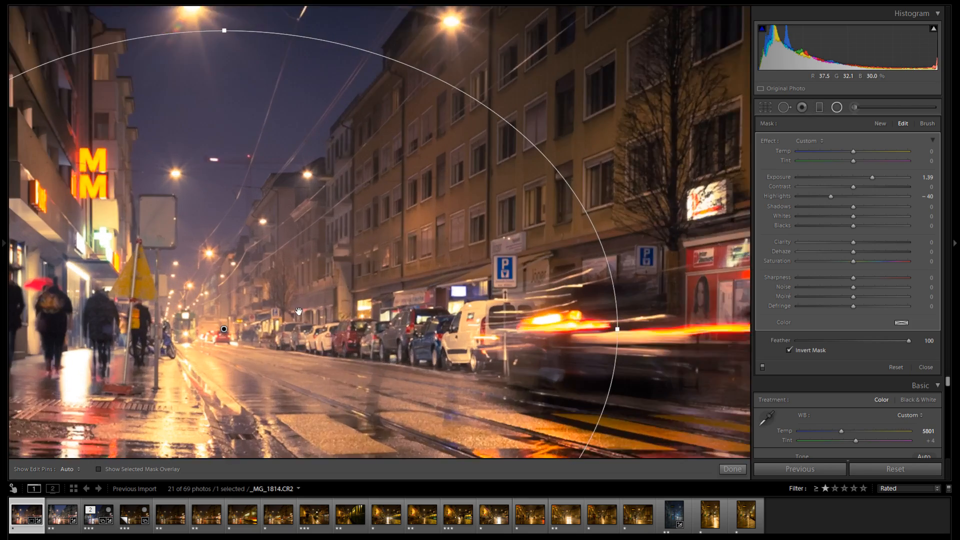
pyautogui.moveTo(303, 305); pyautogui.dragTo(441, 240)
pyautogui.click(762, 367)
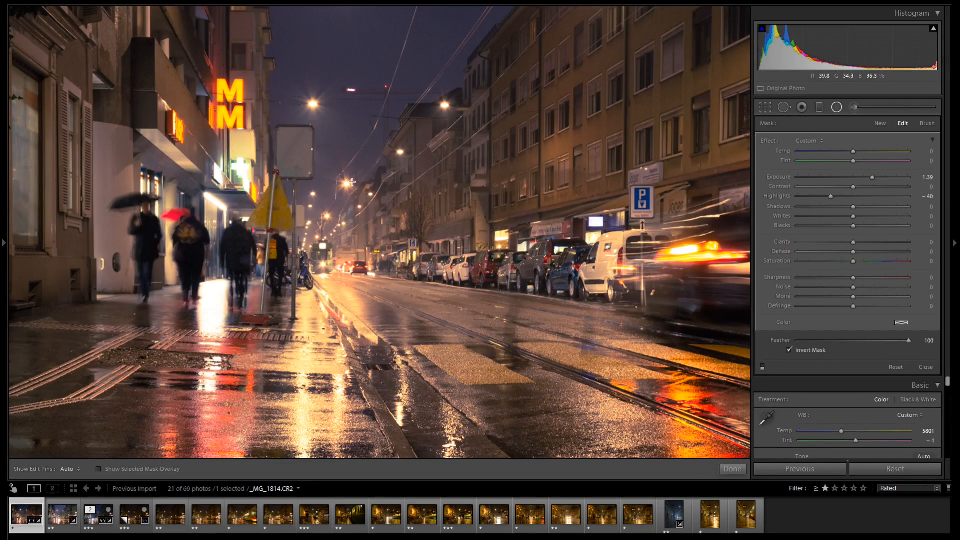
pyautogui.click(763, 367)
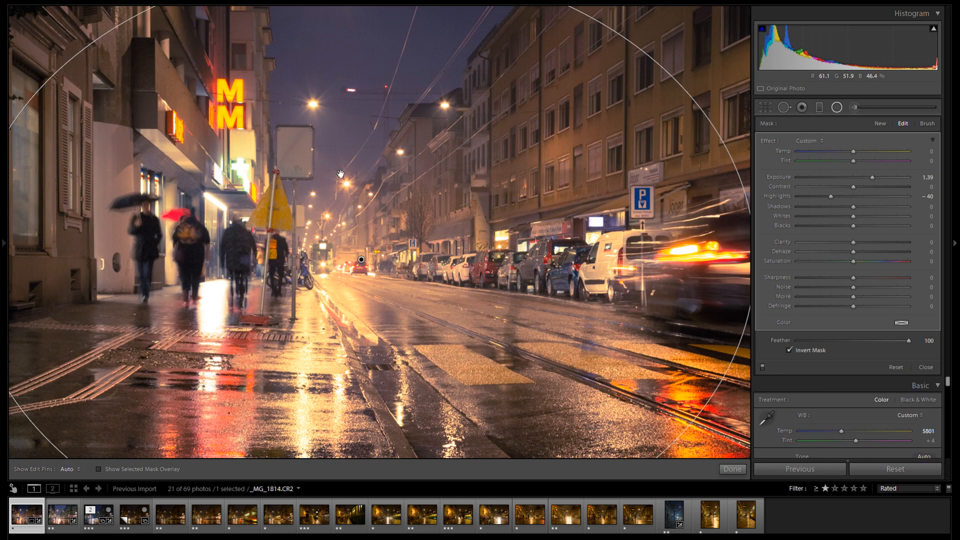
# - Set the radial filter's highlights to -47 and shift the filter slightly toward the pedestrians, checking the street up close
pyautogui.doubleClick(780, 197)
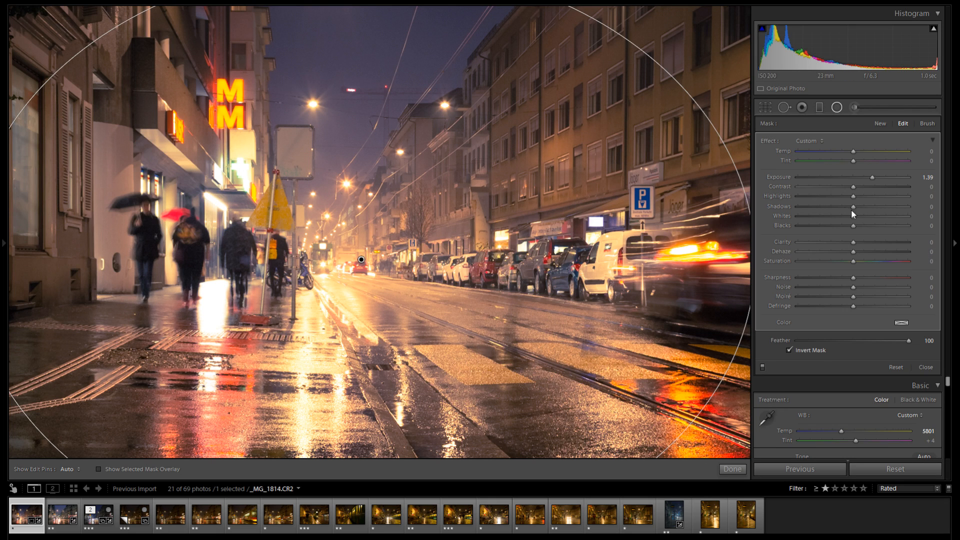
pyautogui.click(828, 196)
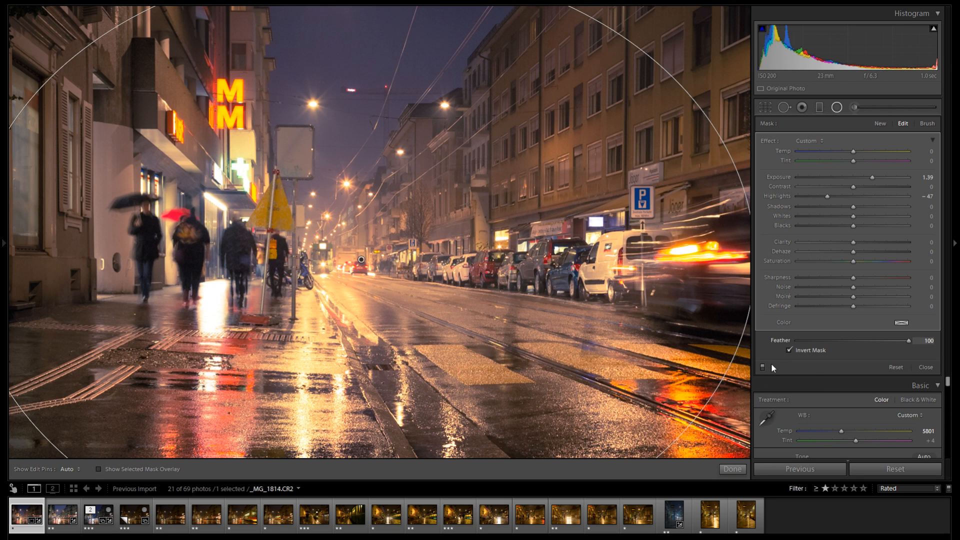
pyautogui.press('z')
pyautogui.moveTo(325, 279)
pyautogui.mouseDown()
pyautogui.moveTo(338, 280)
pyautogui.moveTo(324, 274)
pyautogui.mouseUp()
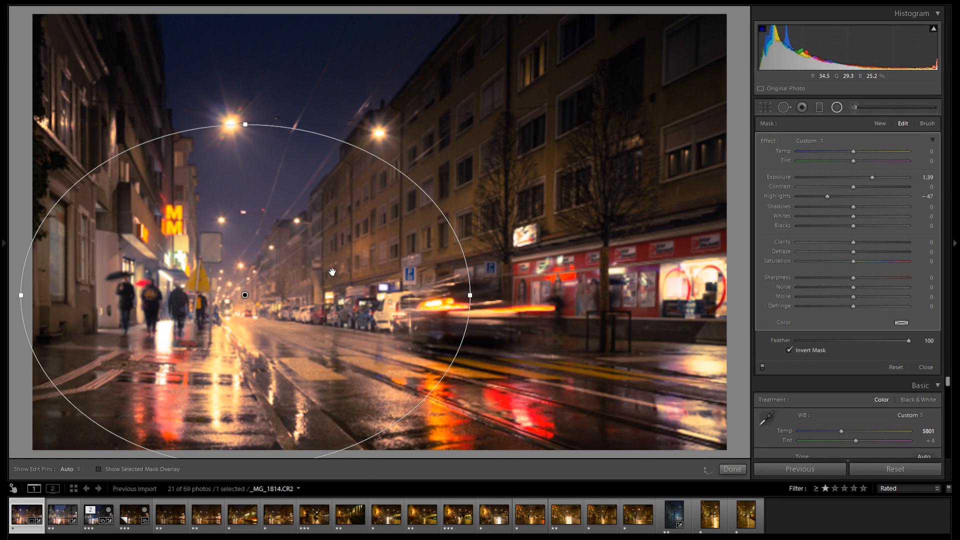
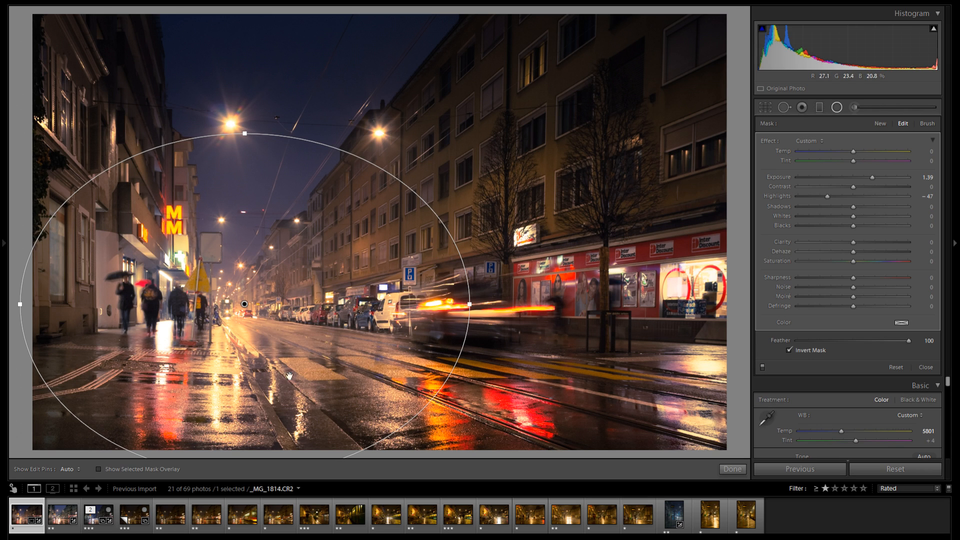
pyautogui.click(252, 330)
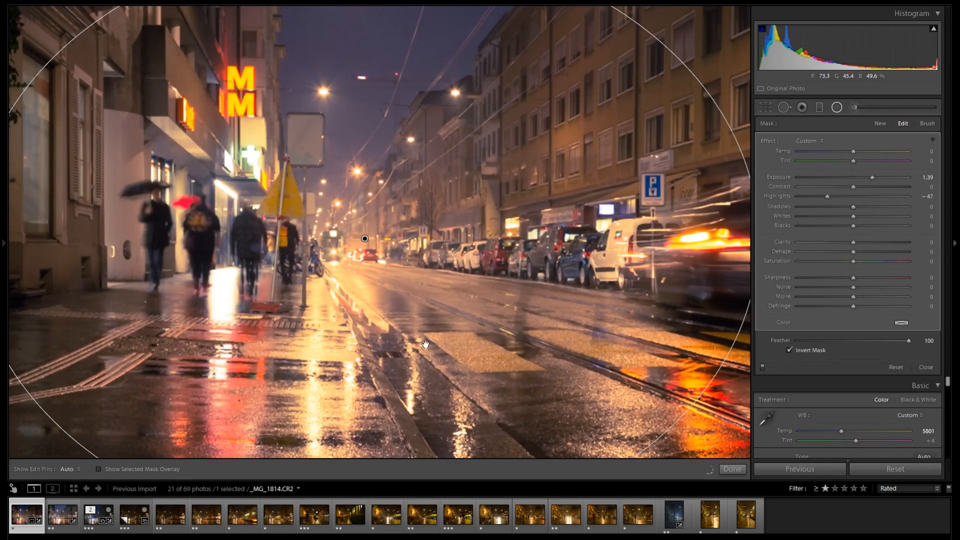
pyautogui.moveTo(441, 350); pyautogui.dragTo(415, 376)
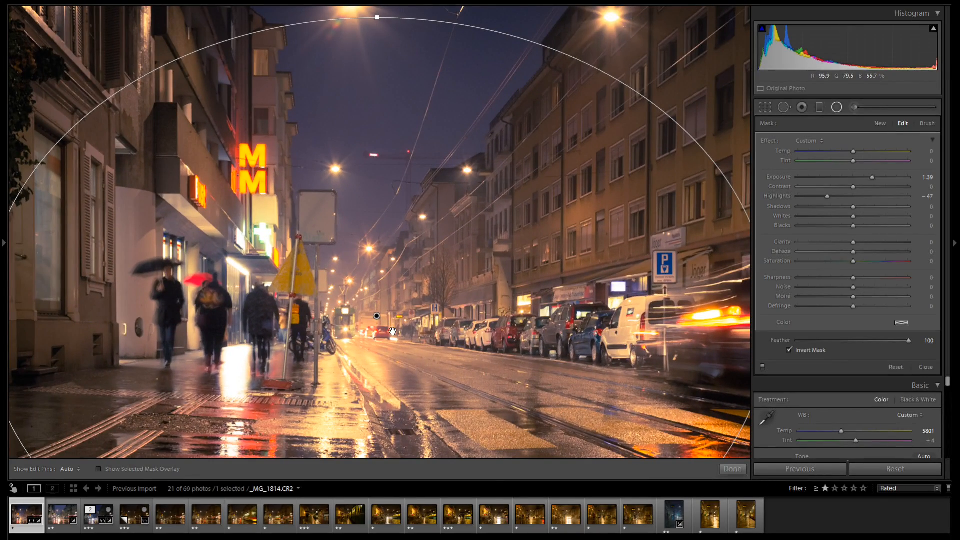
pyautogui.click(378, 283)
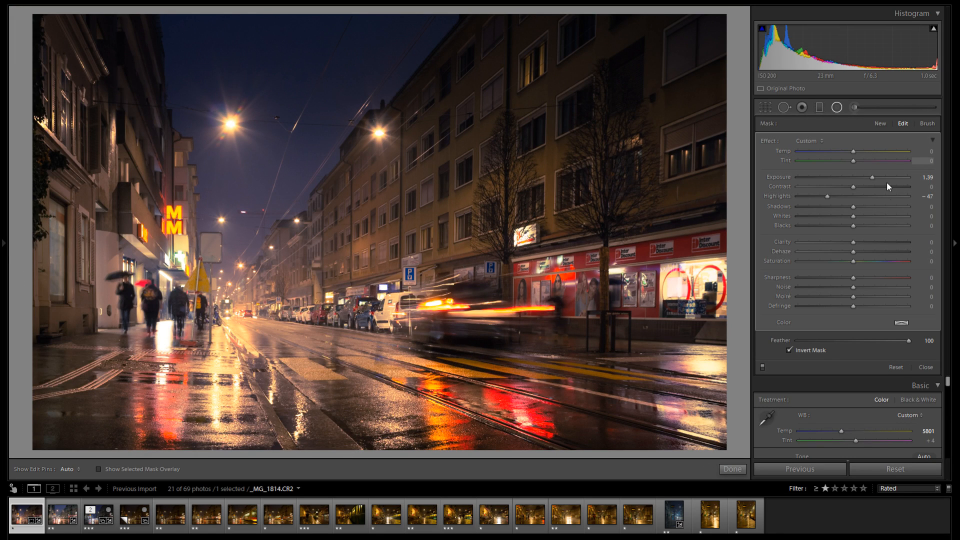
pyautogui.click(902, 323)
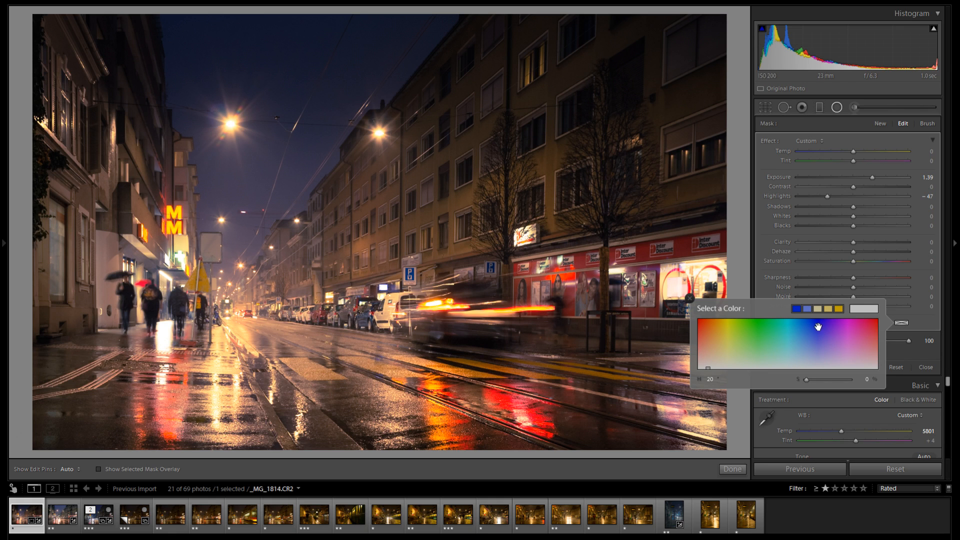
pyautogui.click(691, 299)
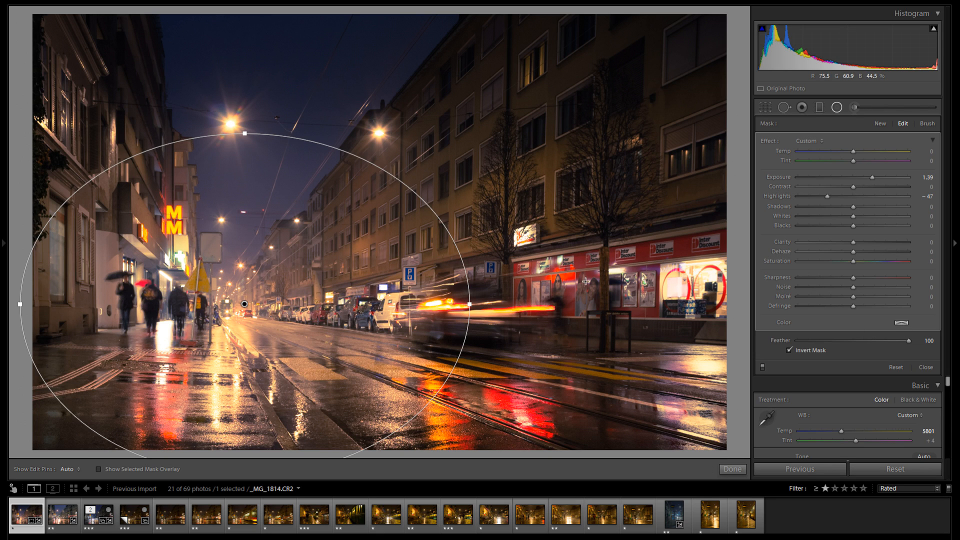
pyautogui.click(903, 323)
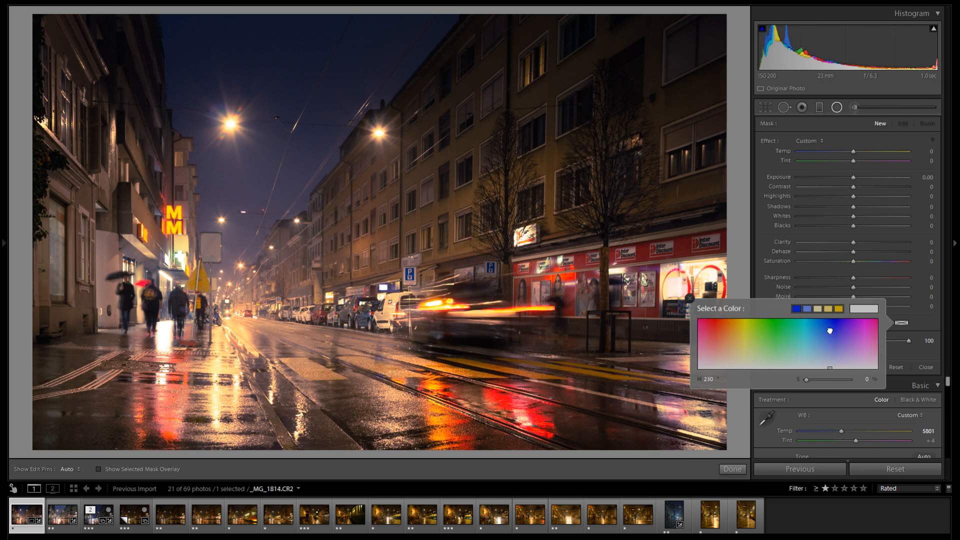
pyautogui.moveTo(758, 320); pyautogui.dragTo(799, 323)
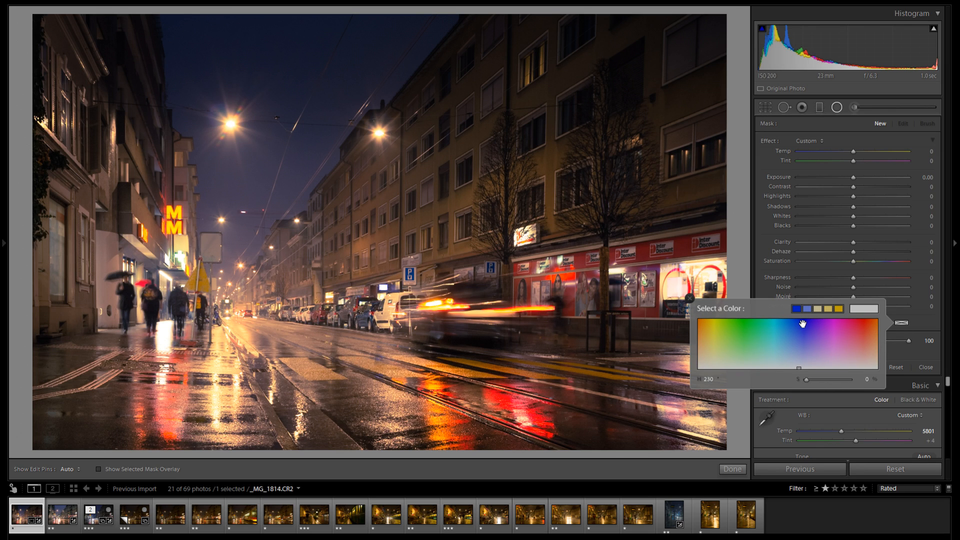
pyautogui.moveTo(799, 329); pyautogui.dragTo(810, 334)
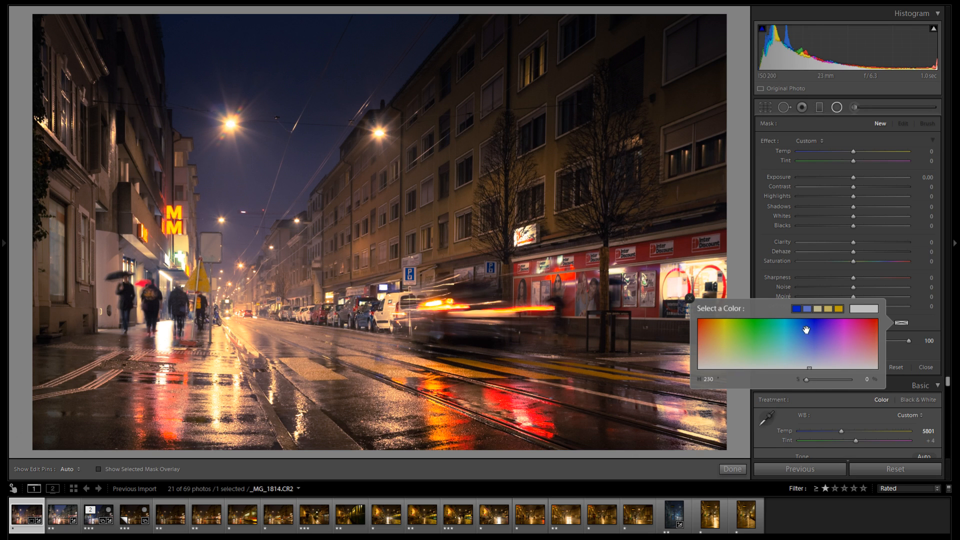
pyautogui.moveTo(768, 338); pyautogui.dragTo(801, 336)
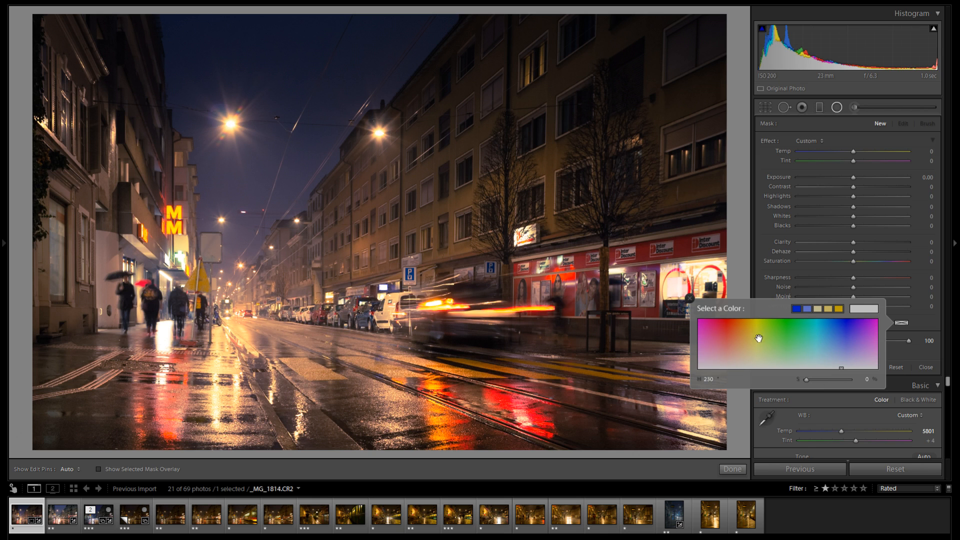
# - Tint the radial filter over the distant street blue with hue 230 and saturation 61%, and widen the filter slightly
pyautogui.click(837, 107)
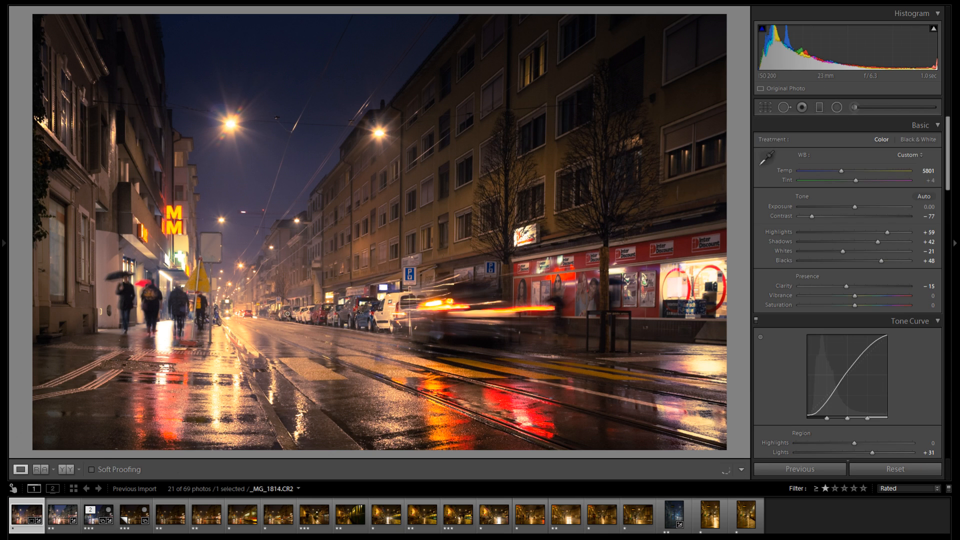
pyautogui.click(837, 107)
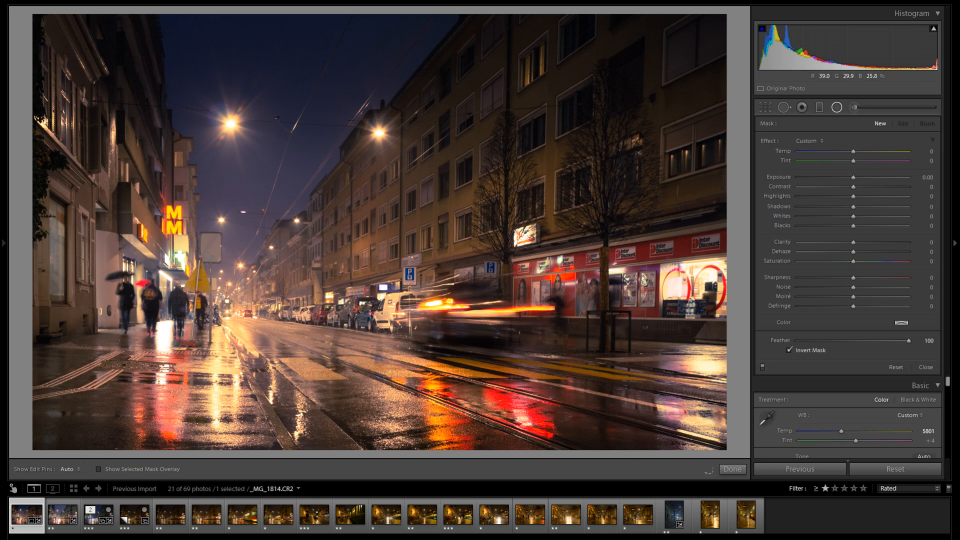
pyautogui.click(245, 305)
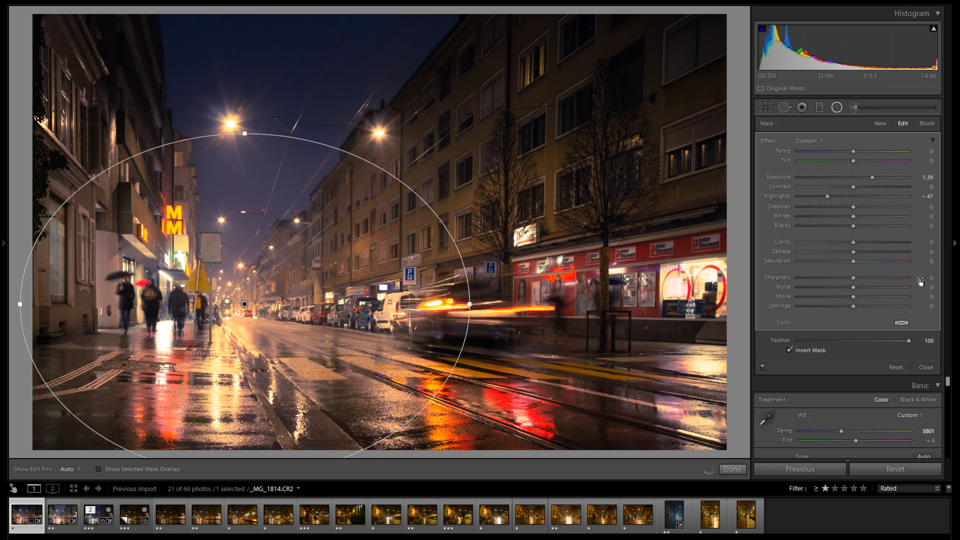
pyautogui.click(902, 323)
pyautogui.moveTo(826, 339); pyautogui.dragTo(799, 334)
pyautogui.click(810, 309)
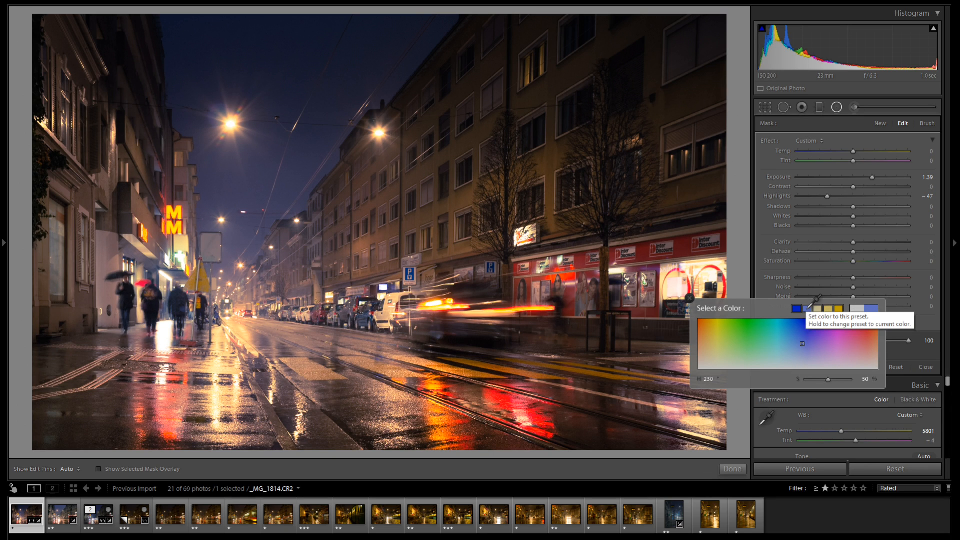
pyautogui.moveTo(829, 380)
pyautogui.mouseDown()
pyautogui.moveTo(801, 383)
pyautogui.moveTo(844, 380)
pyautogui.mouseUp()
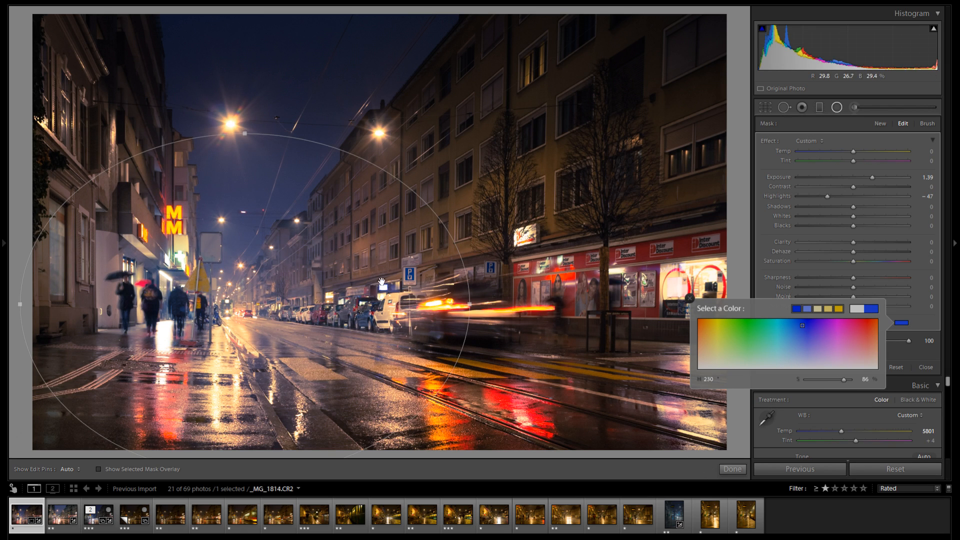
pyautogui.moveTo(476, 303); pyautogui.dragTo(479, 303)
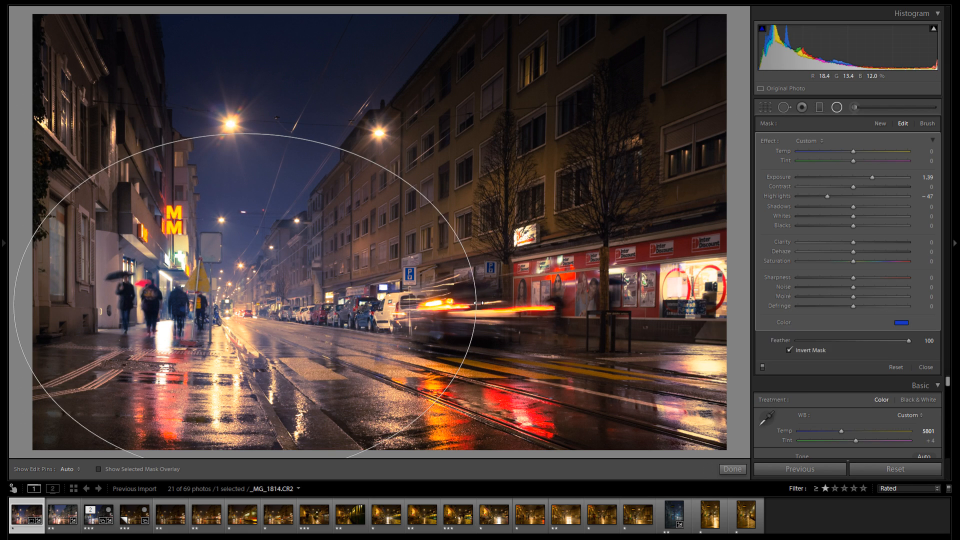
pyautogui.click(901, 323)
pyautogui.moveTo(839, 379)
pyautogui.mouseDown()
pyautogui.moveTo(909, 383)
pyautogui.moveTo(775, 382)
pyautogui.moveTo(833, 382)
pyautogui.mouseUp()
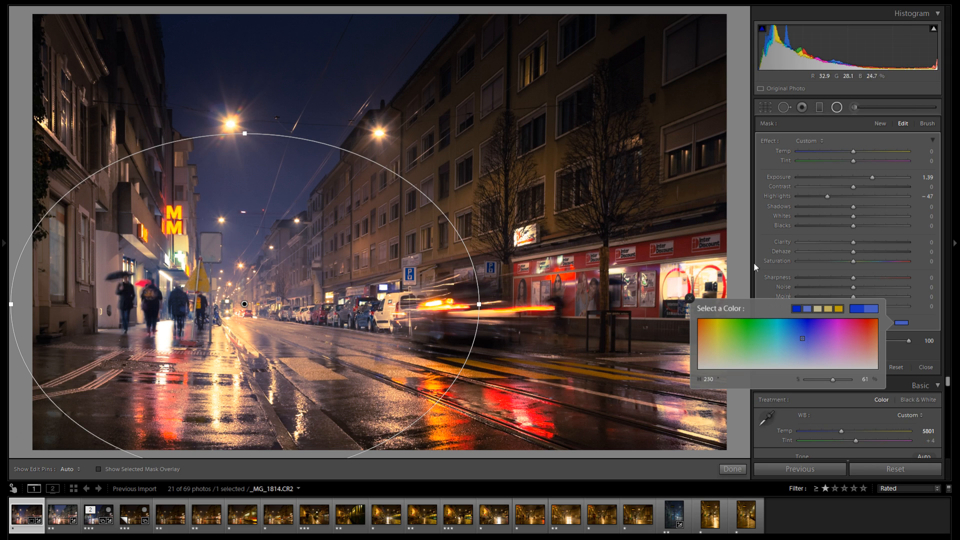
pyautogui.click(688, 297)
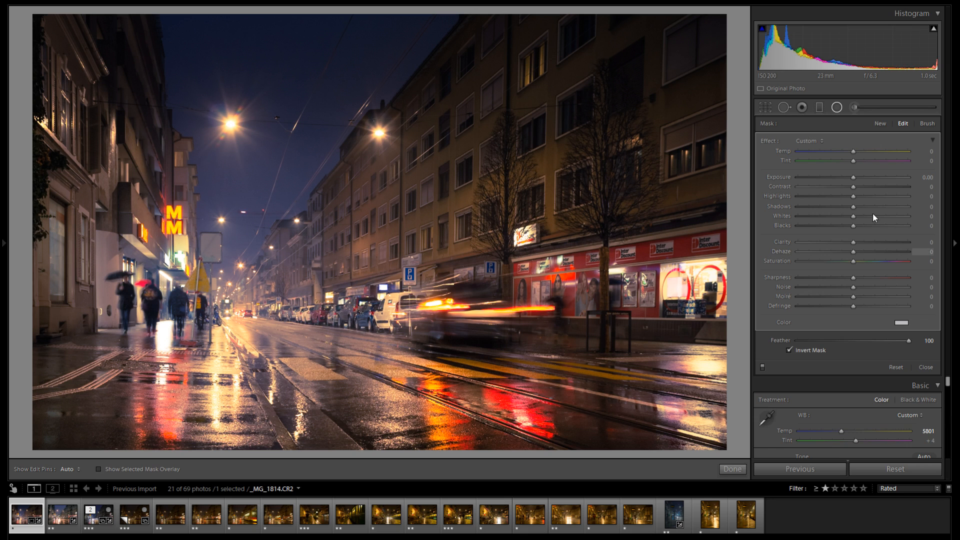
# - Add a new flat radial filter stretched wide across the street, with exposure 0.56 and whites 26
pyautogui.click(838, 106)
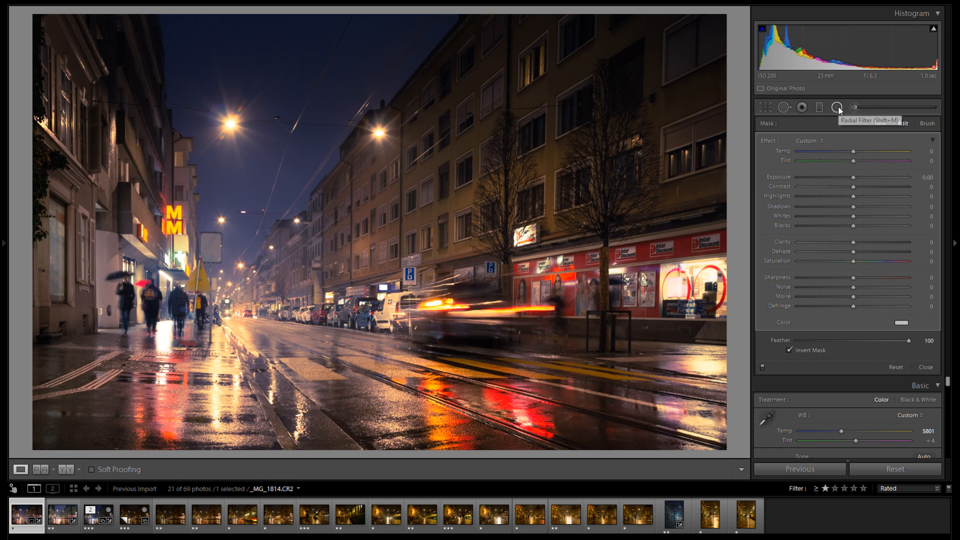
pyautogui.click(835, 108)
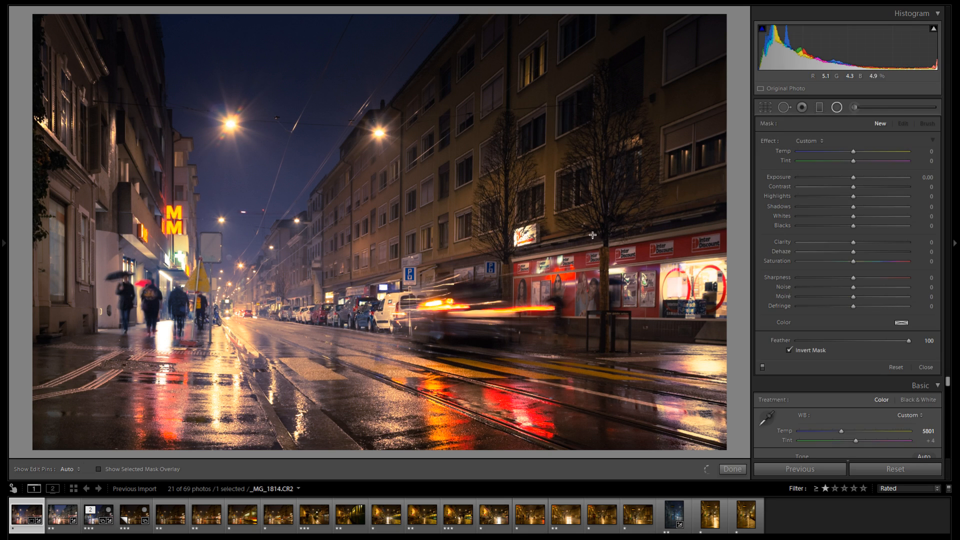
pyautogui.moveTo(432, 306); pyautogui.dragTo(240, 244)
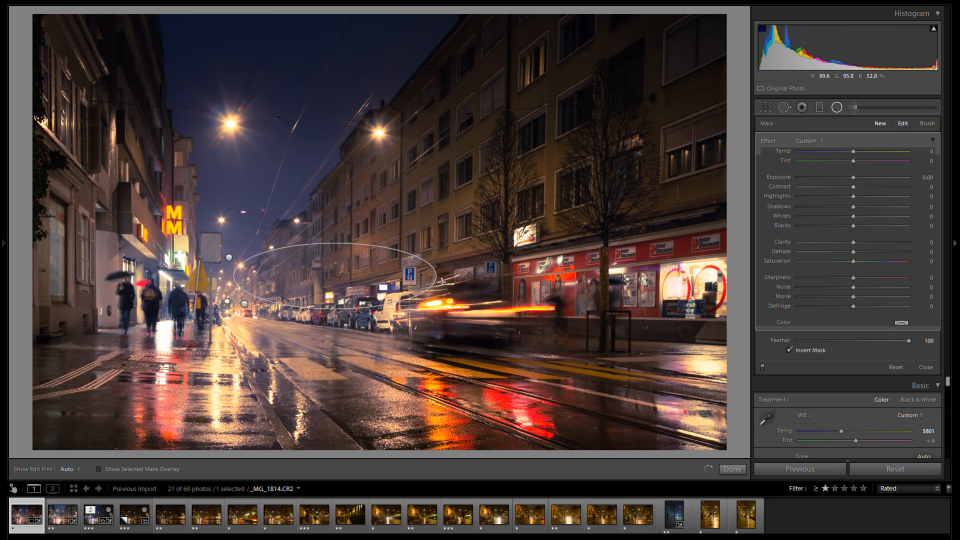
pyautogui.moveTo(436, 274); pyautogui.dragTo(614, 291)
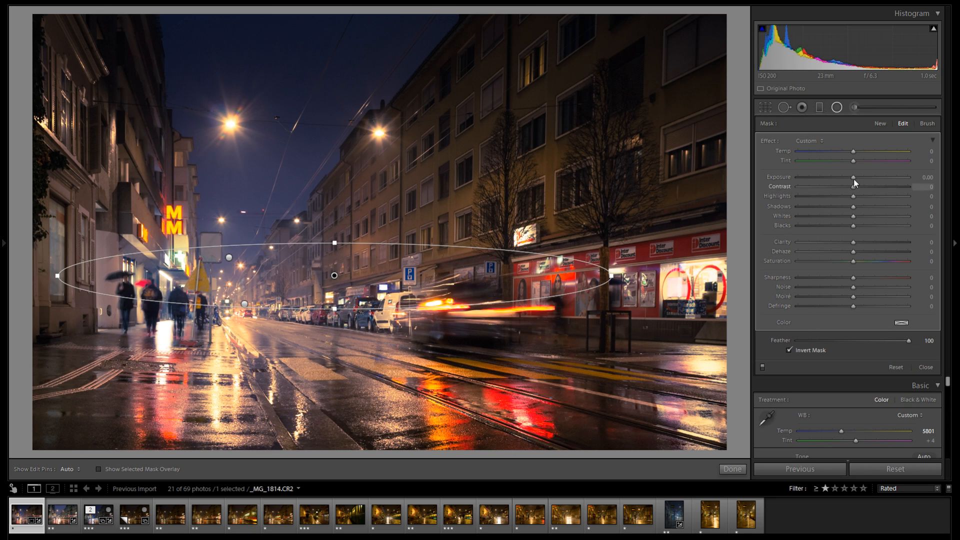
pyautogui.moveTo(854, 178)
pyautogui.mouseDown()
pyautogui.moveTo(863, 176)
pyautogui.moveTo(860, 185)
pyautogui.mouseUp()
pyautogui.moveTo(874, 218); pyautogui.dragTo(873, 219)
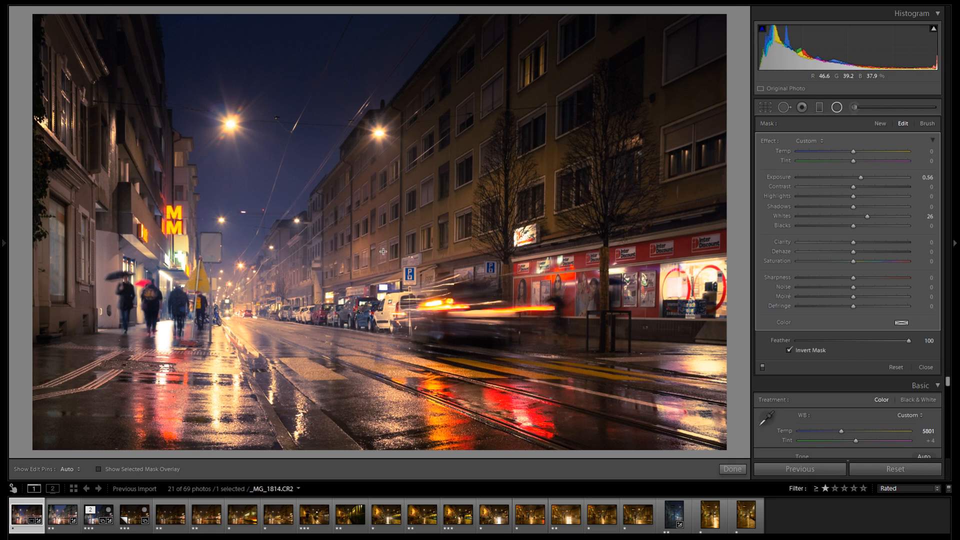
# - Move the flat radial filter down onto the wet road and rotate it to follow the tram tracks
pyautogui.moveTo(393, 301); pyautogui.dragTo(453, 352)
pyautogui.moveTo(460, 345); pyautogui.dragTo(611, 379)
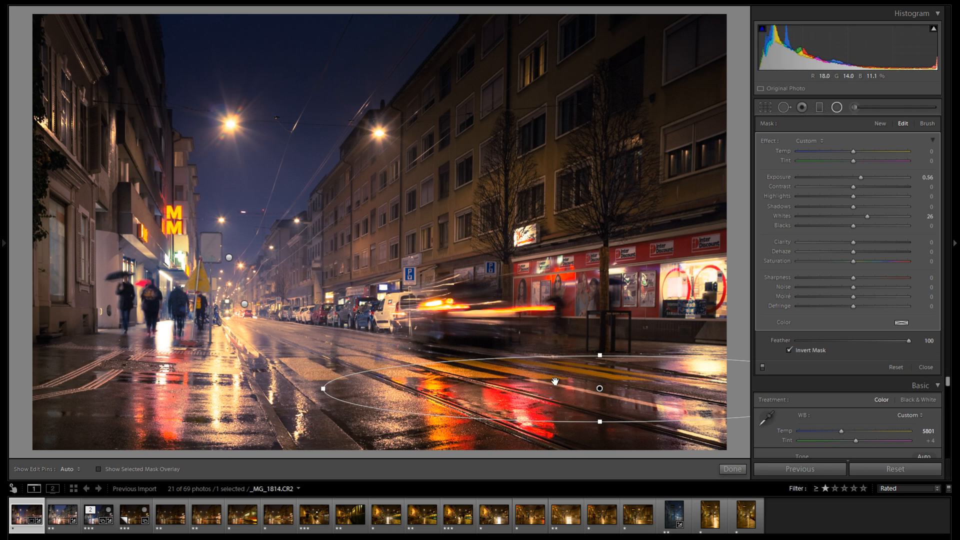
pyautogui.moveTo(512, 380); pyautogui.dragTo(283, 305)
pyautogui.moveTo(524, 307); pyautogui.dragTo(510, 378)
pyautogui.moveTo(357, 308); pyautogui.dragTo(355, 359)
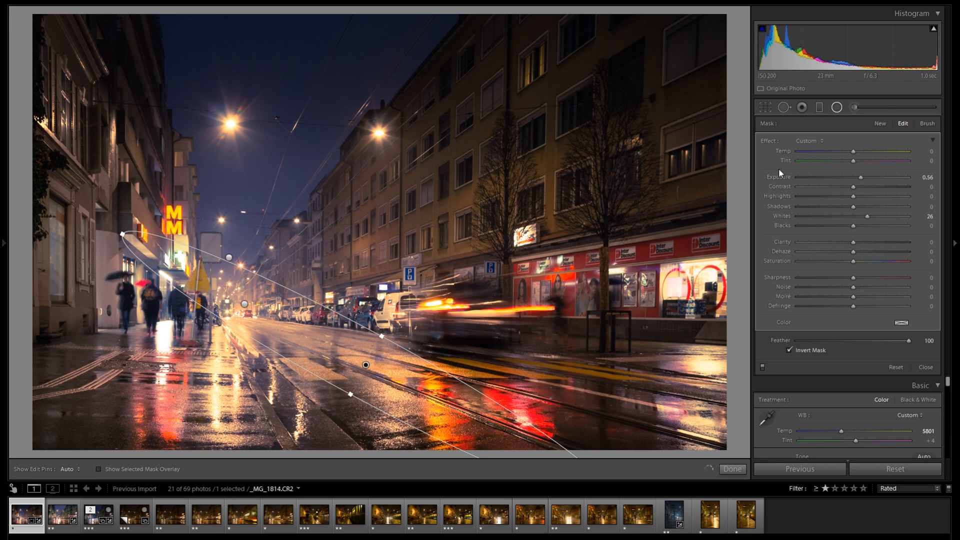
# - Set the road filter to exposure 0.34, whites 11 and temp 38, and adjust its position and angle along the tracks
pyautogui.moveTo(861, 178); pyautogui.dragTo(861, 178)
pyautogui.click(862, 217)
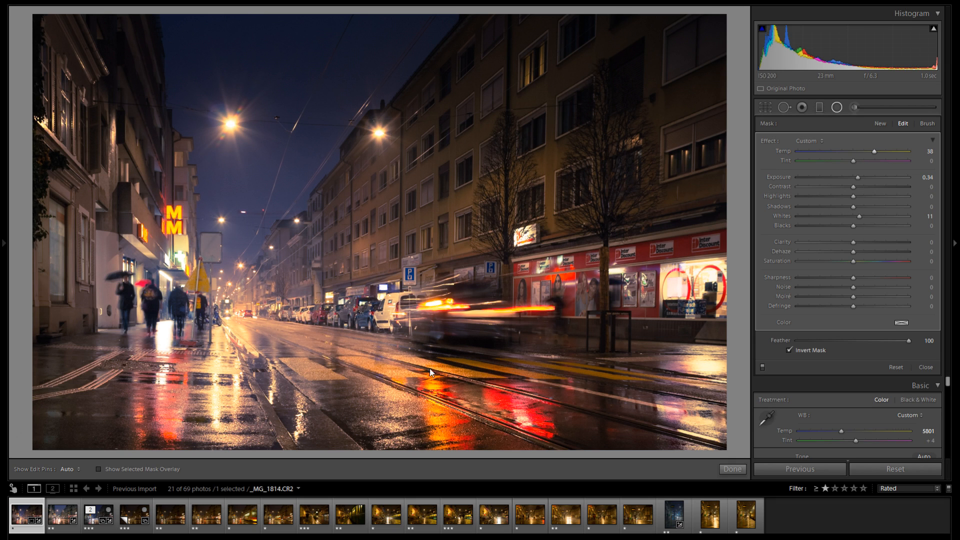
pyautogui.moveTo(424, 365); pyautogui.dragTo(440, 387)
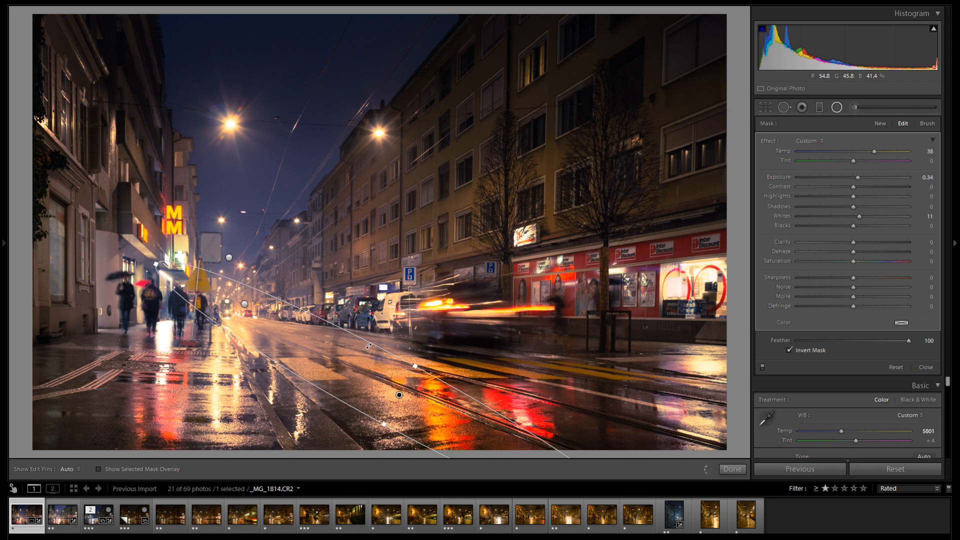
pyautogui.moveTo(414, 367); pyautogui.dragTo(412, 370)
pyautogui.moveTo(340, 374); pyautogui.dragTo(325, 376)
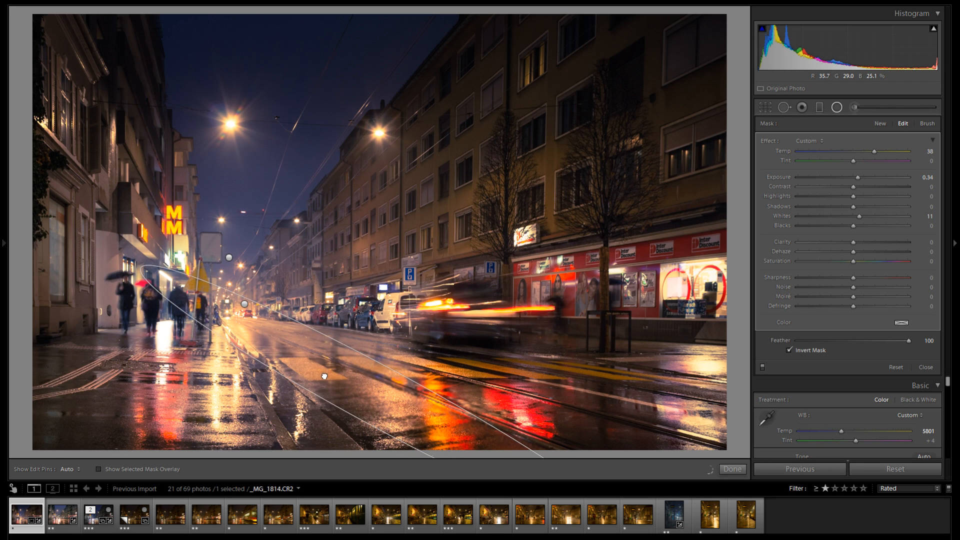
# - Warm the road filter to temp 43 with tint -8 and fine-tune its placement on the wet asphalt
pyautogui.moveTo(874, 151); pyautogui.dragTo(877, 151)
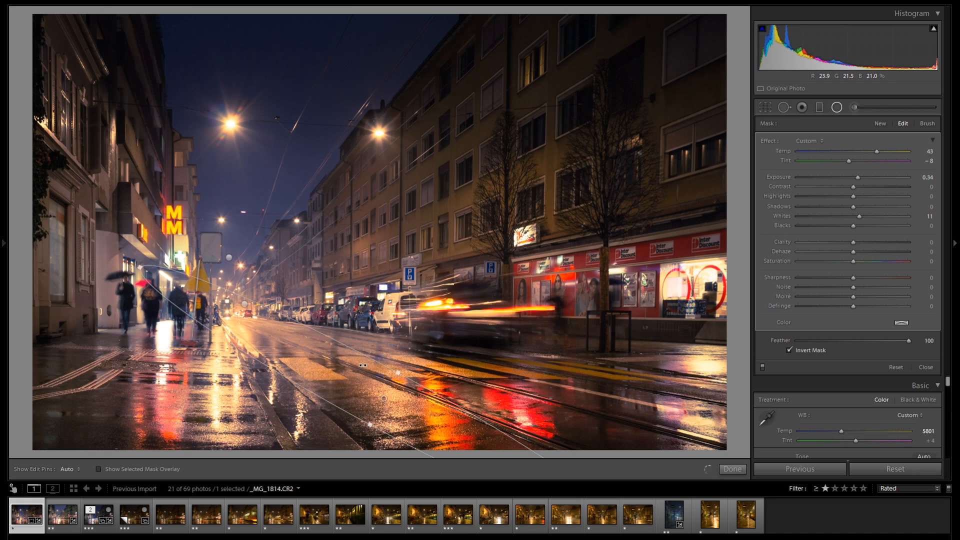
pyautogui.moveTo(384, 398); pyautogui.dragTo(391, 393)
pyautogui.moveTo(453, 381); pyautogui.dragTo(465, 385)
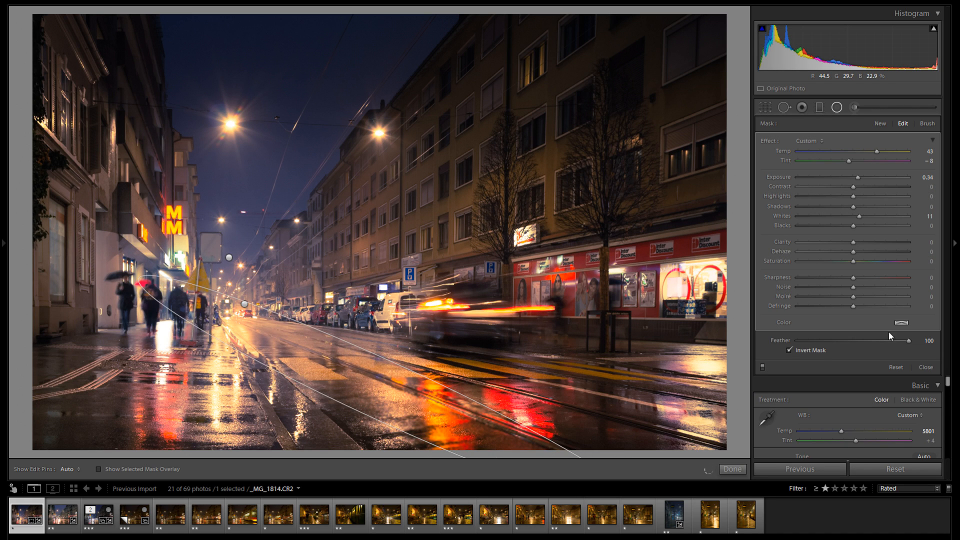
# - Tint the road filter pale yellow with hue 50 and saturation 21%
pyautogui.click(903, 323)
pyautogui.click(839, 309)
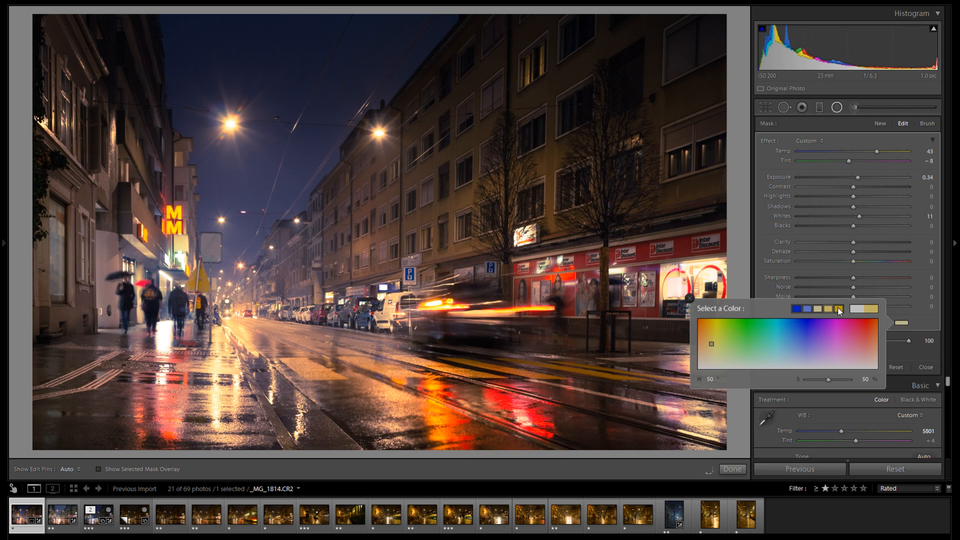
pyautogui.moveTo(829, 380); pyautogui.dragTo(814, 383)
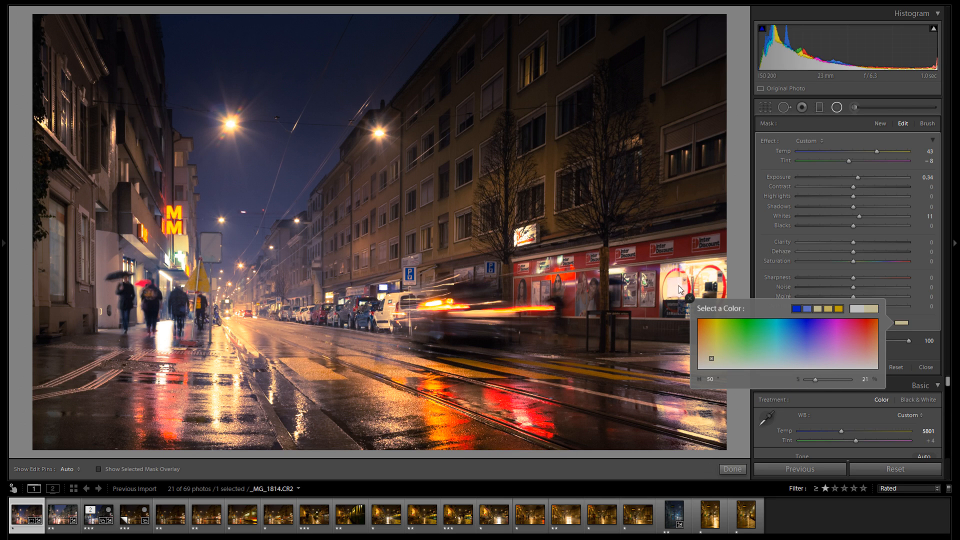
pyautogui.click(690, 299)
# - Delete the wet-road radial filter, undo the deletion and reselect the filter
pyautogui.rightClick(436, 398)
pyautogui.click(453, 416)
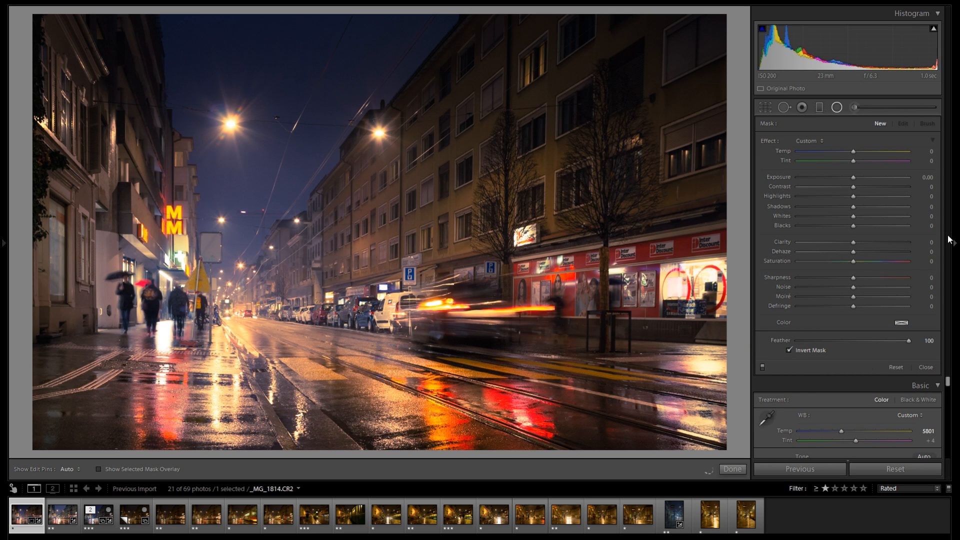
pyautogui.hotkey('ctrl', 'z')
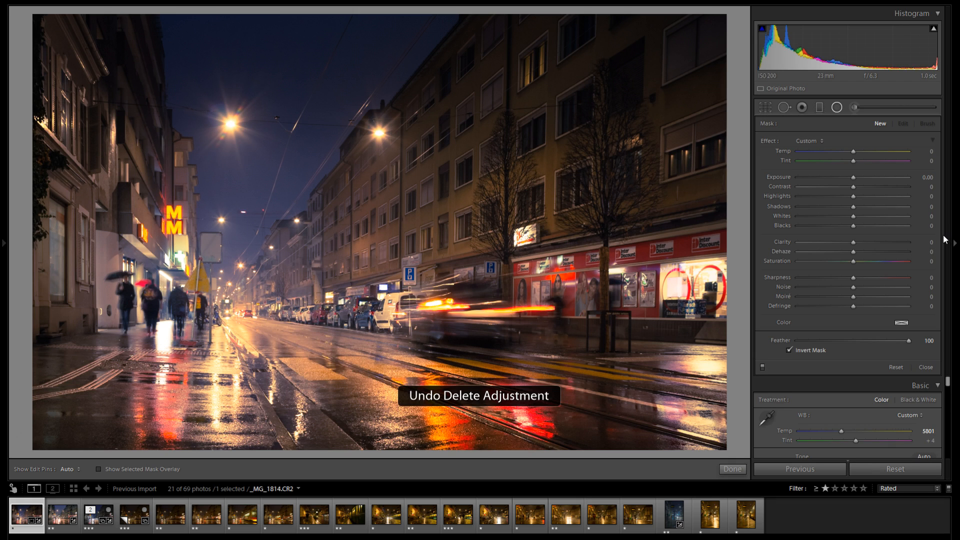
pyautogui.click(837, 107)
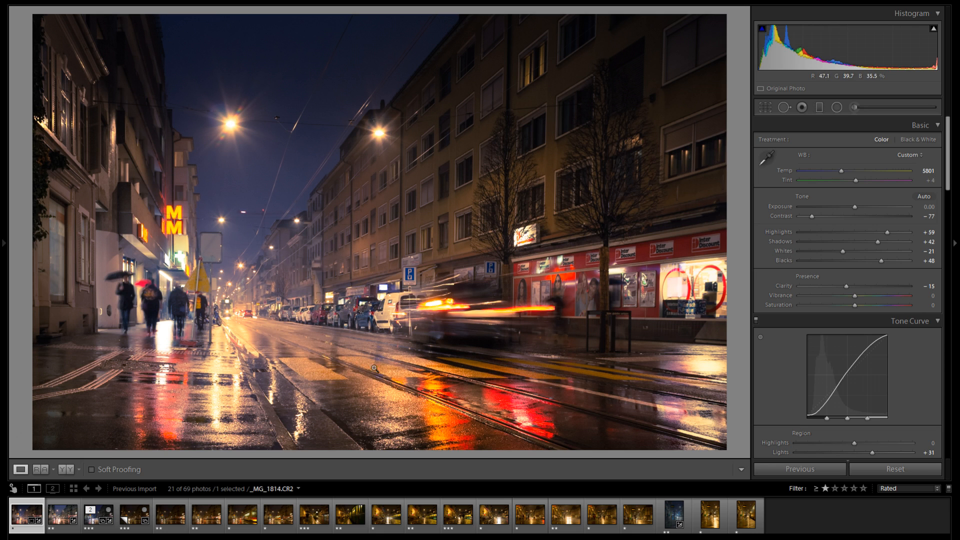
pyautogui.click(839, 108)
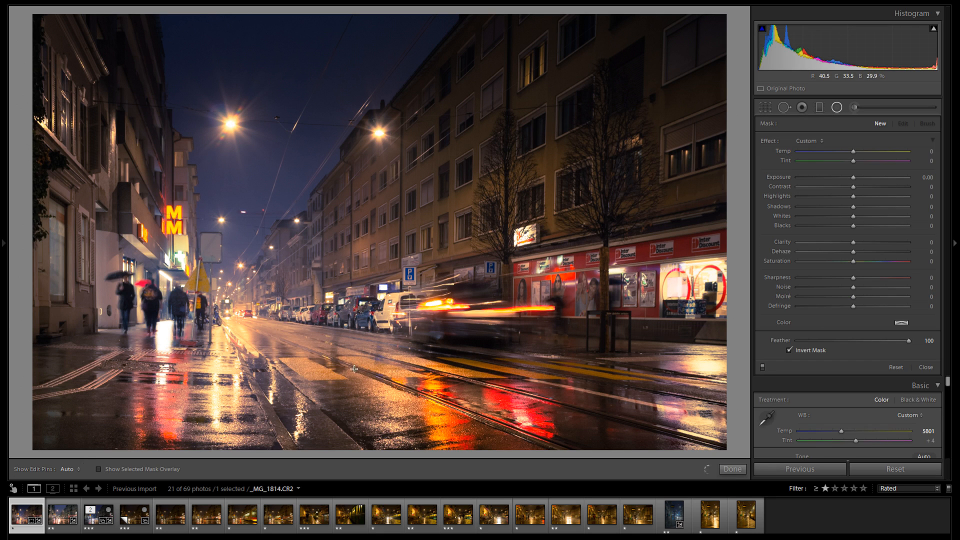
pyautogui.click(388, 393)
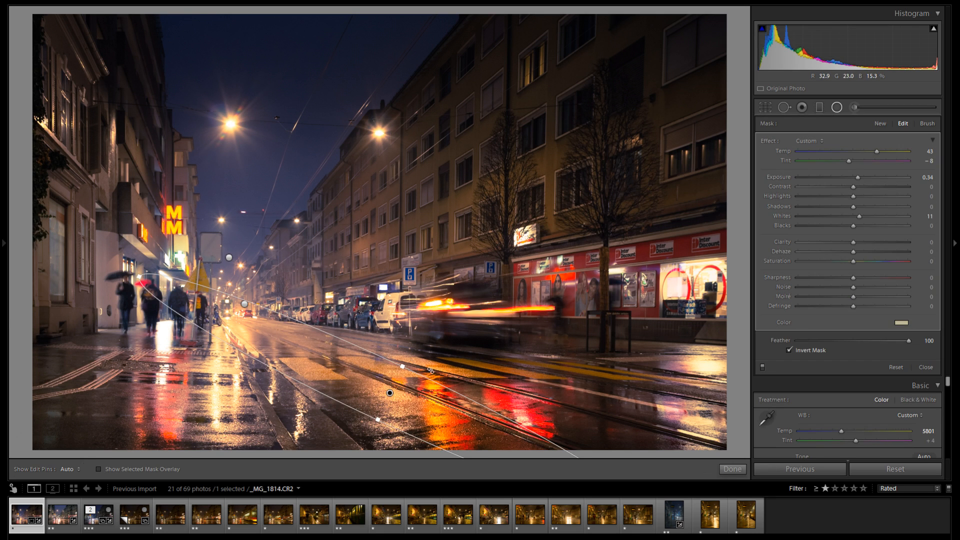
# - Add another radial filter with exposure 0.31 and whites 12, and place it over the building facade behind the trees
pyautogui.click(875, 123)
pyautogui.click(858, 177)
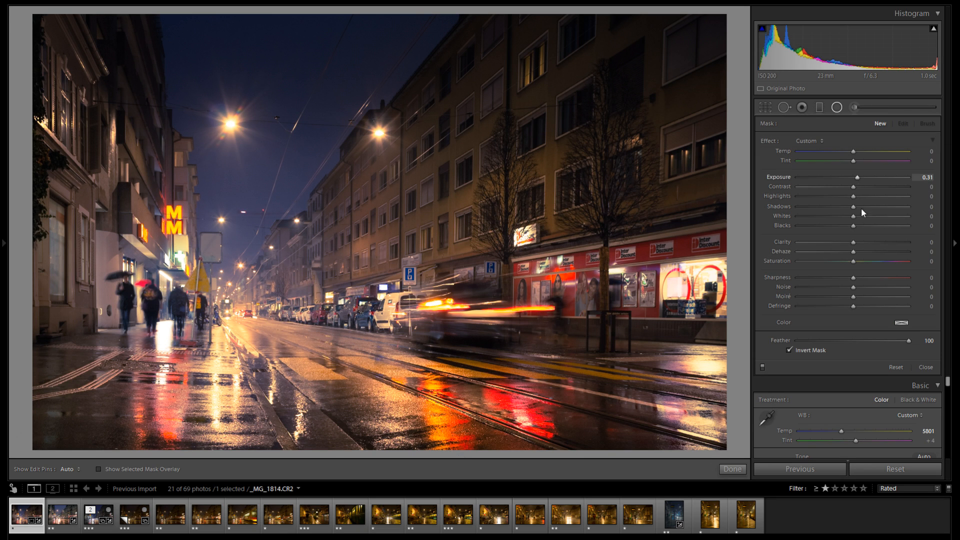
pyautogui.moveTo(860, 215); pyautogui.dragTo(861, 215)
pyautogui.moveTo(659, 239); pyautogui.dragTo(621, 248)
pyautogui.moveTo(478, 211); pyautogui.dragTo(539, 182)
# - Duplicate the facade filter, set the copy to exposure 0.56 and contrast 29, and reposition it over the facade
pyautogui.rightClick(534, 163)
pyautogui.click(563, 170)
pyautogui.click(871, 187)
pyautogui.moveTo(591, 186); pyautogui.dragTo(578, 197)
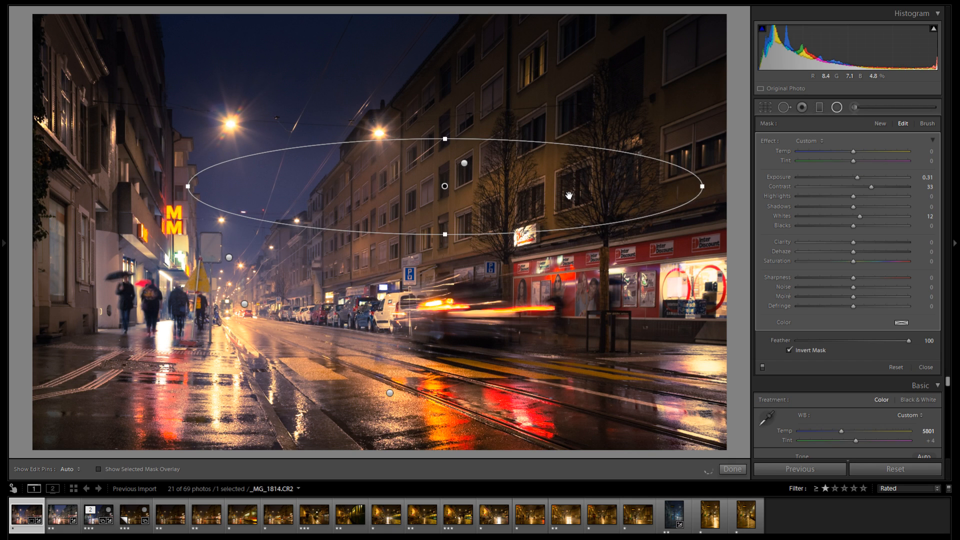
pyautogui.moveTo(857, 177); pyautogui.dragTo(861, 176)
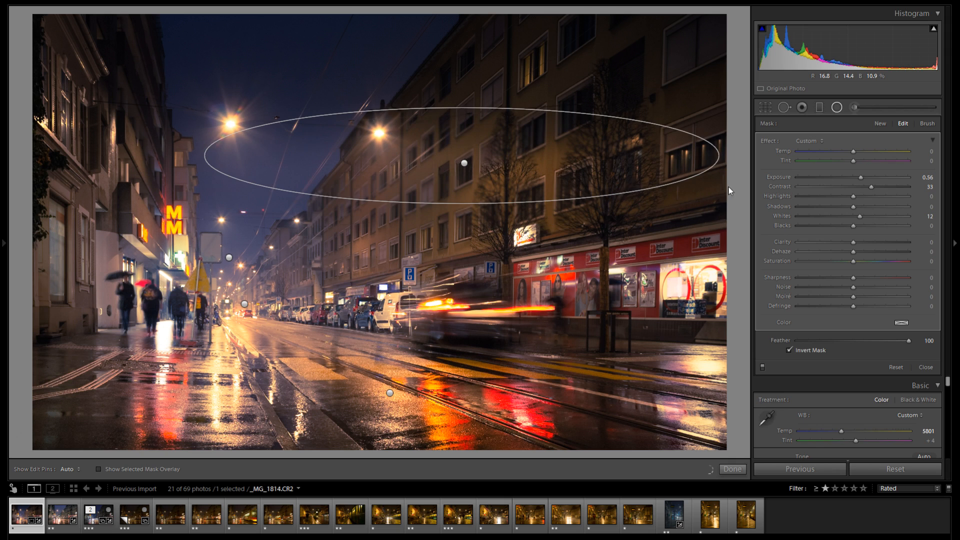
pyautogui.doubleClick(789, 187)
pyautogui.moveTo(865, 187); pyautogui.dragTo(870, 188)
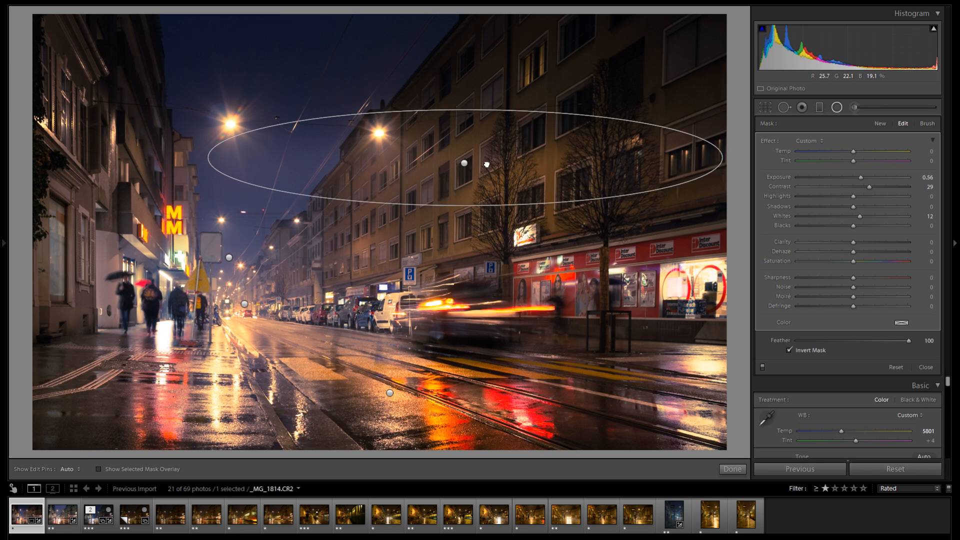
# - Duplicate the facade filter again and place the copy, flattened, over the lower facade just above the shop signs
pyautogui.rightClick(525, 170)
pyautogui.click(534, 177)
pyautogui.moveTo(510, 172); pyautogui.dragTo(499, 240)
pyautogui.moveTo(458, 179); pyautogui.dragTo(458, 203)
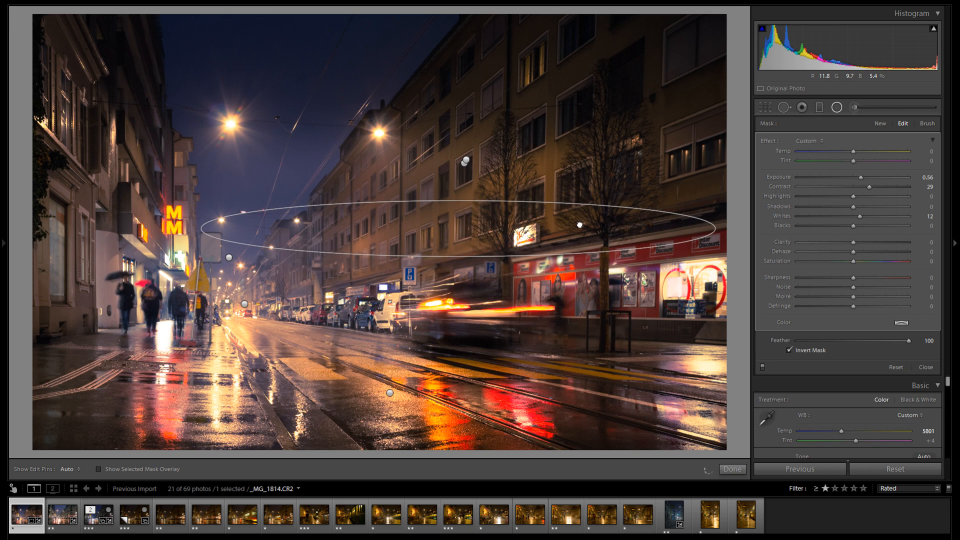
# - Place a further copy of the flattened filter over the upper facade, tilt it along the roofline and set its contrast to 43
pyautogui.moveTo(618, 81); pyautogui.dragTo(586, 115)
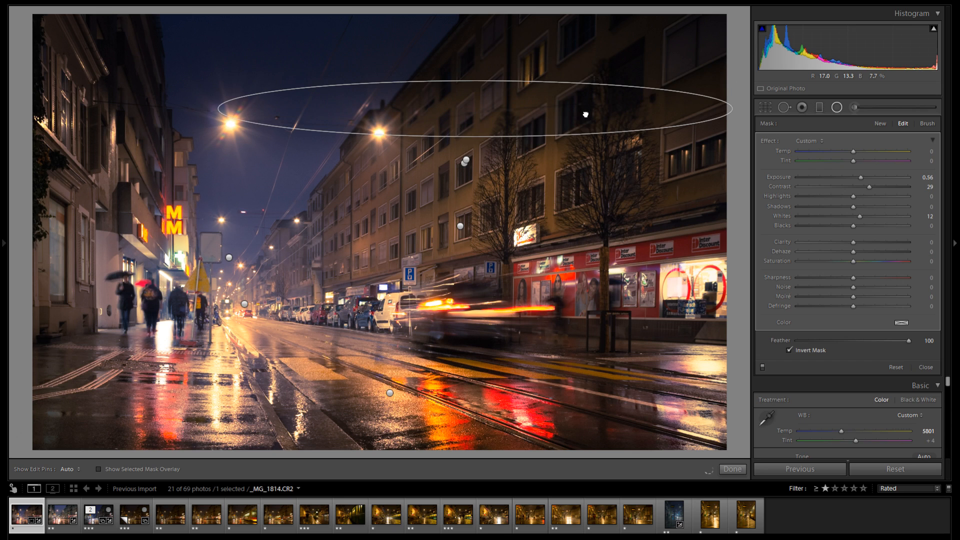
pyautogui.moveTo(608, 84); pyautogui.dragTo(618, 38)
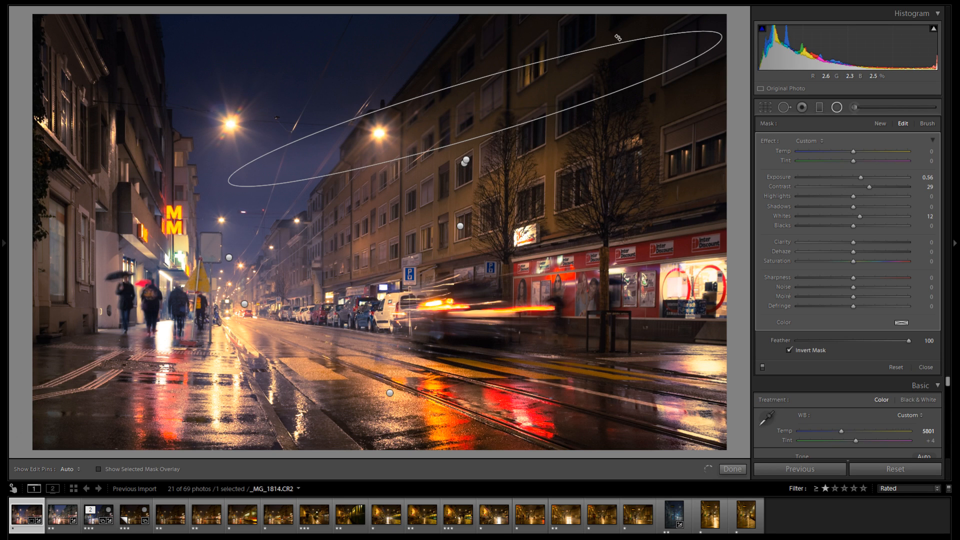
pyautogui.click(878, 186)
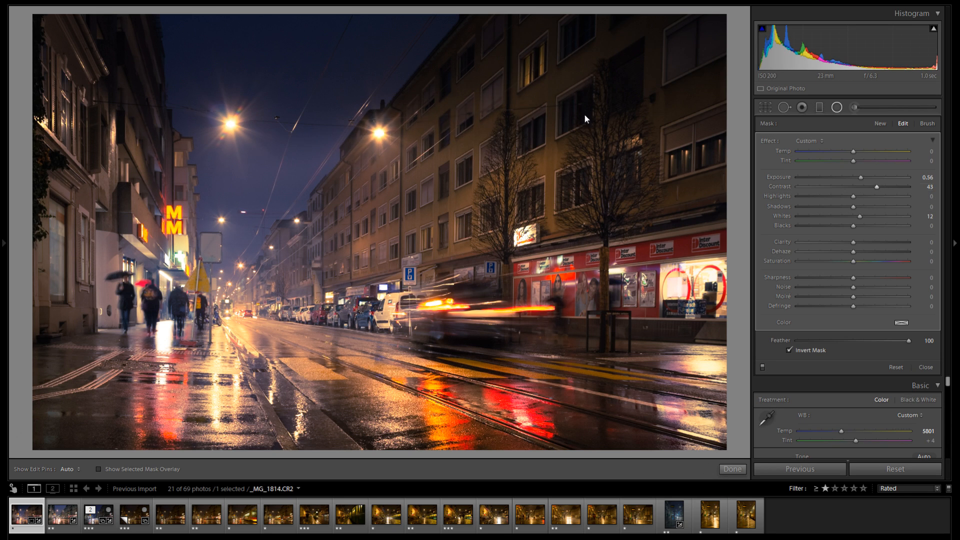
# - Duplicate the upper facade filter, shrink the copy over the distant end of the street, and lower its contrast
pyautogui.rightClick(529, 109)
pyautogui.click(546, 114)
pyautogui.moveTo(521, 102); pyautogui.dragTo(243, 246)
pyautogui.moveTo(513, 244); pyautogui.dragTo(298, 328)
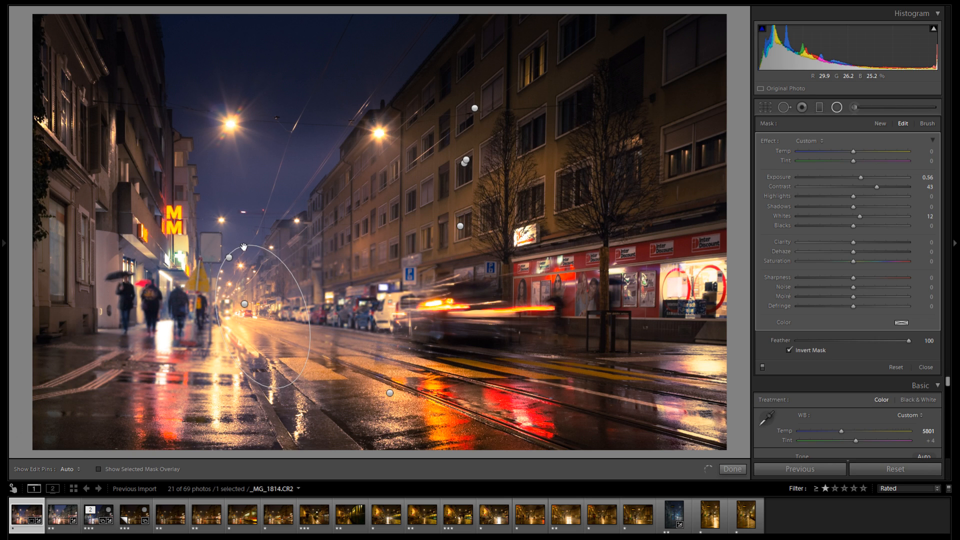
pyautogui.moveTo(244, 247); pyautogui.dragTo(248, 309)
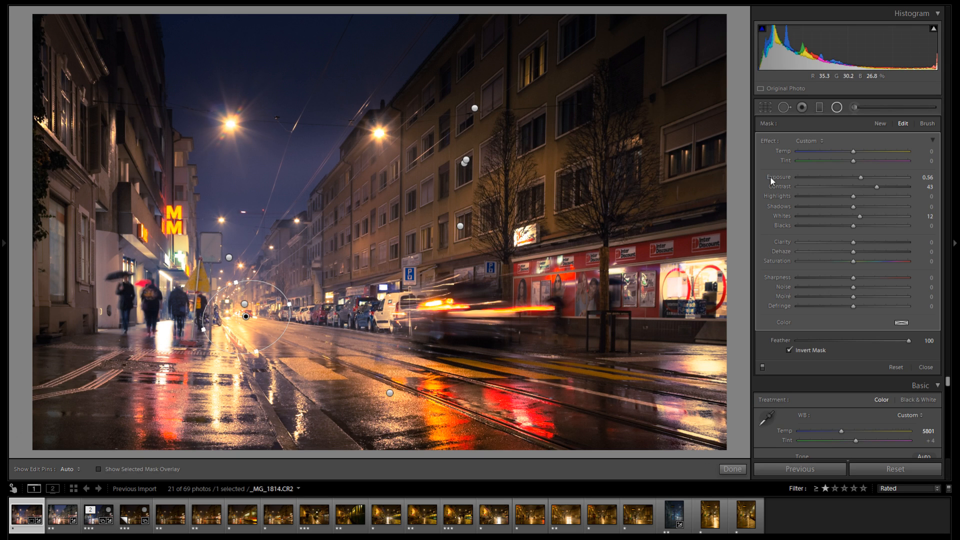
pyautogui.moveTo(877, 187); pyautogui.dragTo(859, 178)
# - Turn all radial filters off and on repeatedly to compare the photo with and without them
pyautogui.click(839, 110)
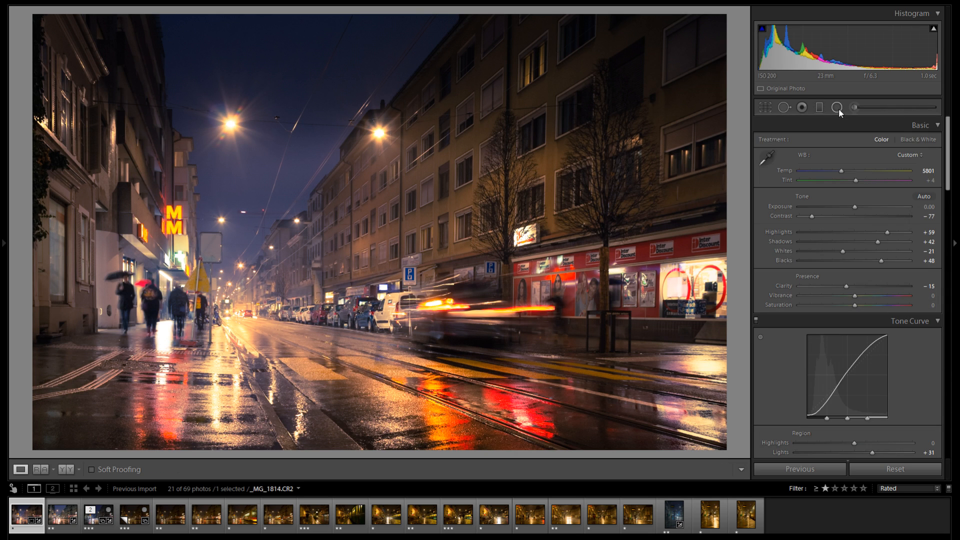
pyautogui.click(839, 109)
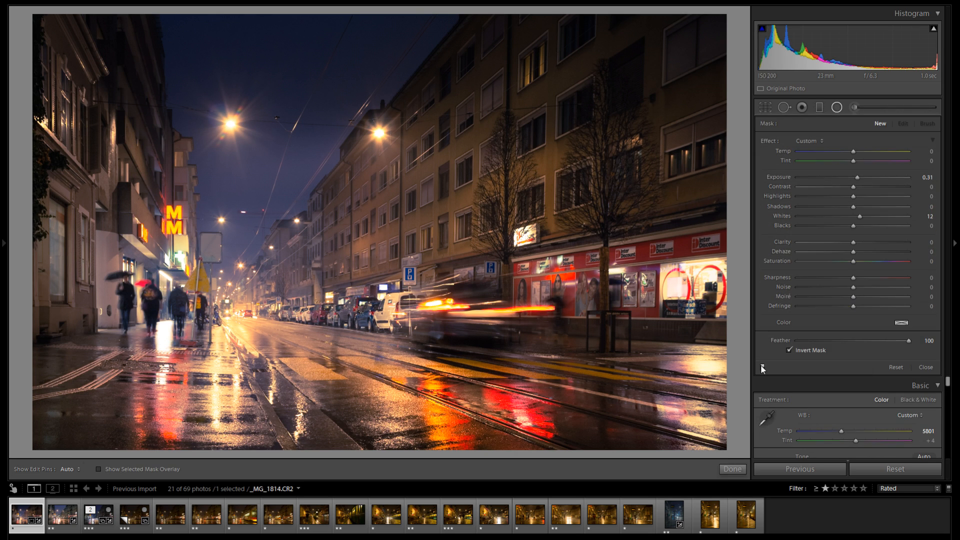
pyautogui.click(762, 369)
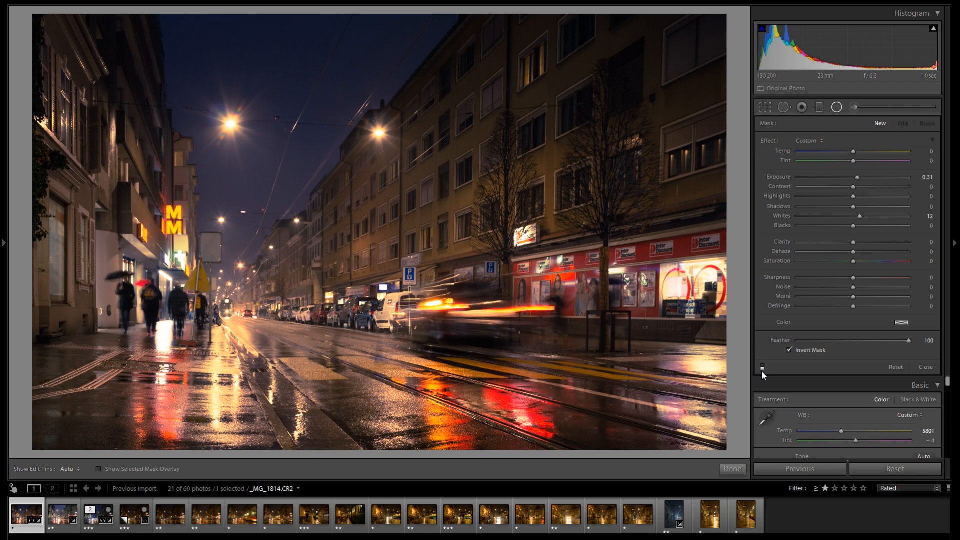
pyautogui.click(763, 367)
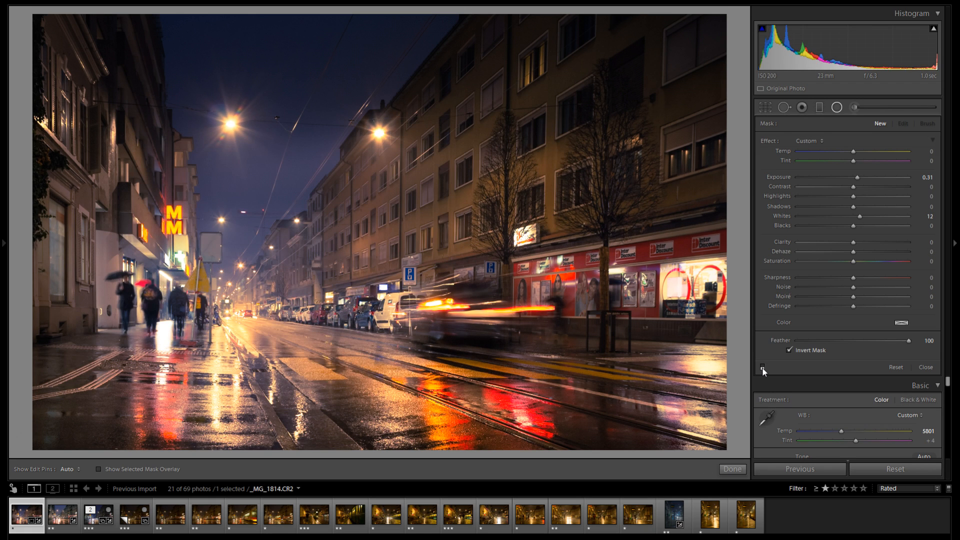
pyautogui.click(763, 368)
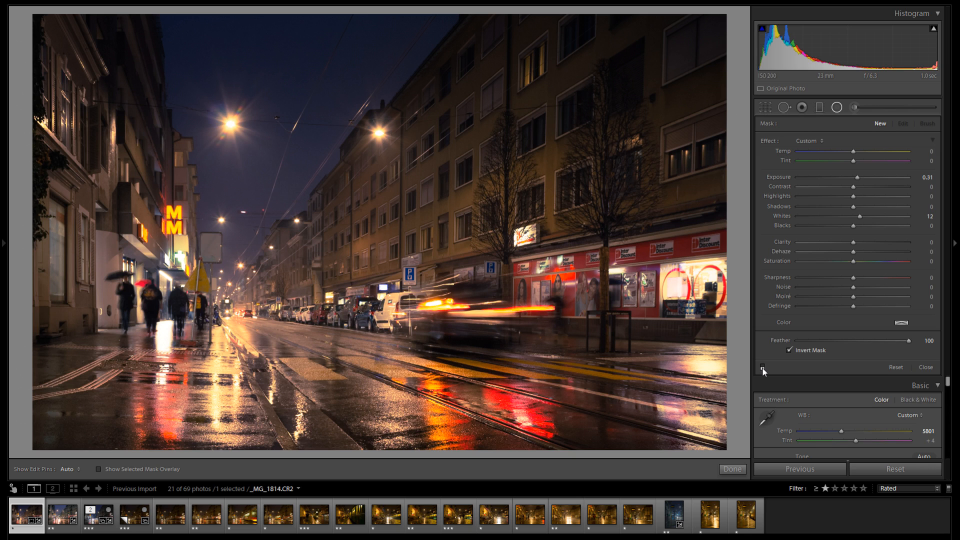
pyautogui.click(763, 369)
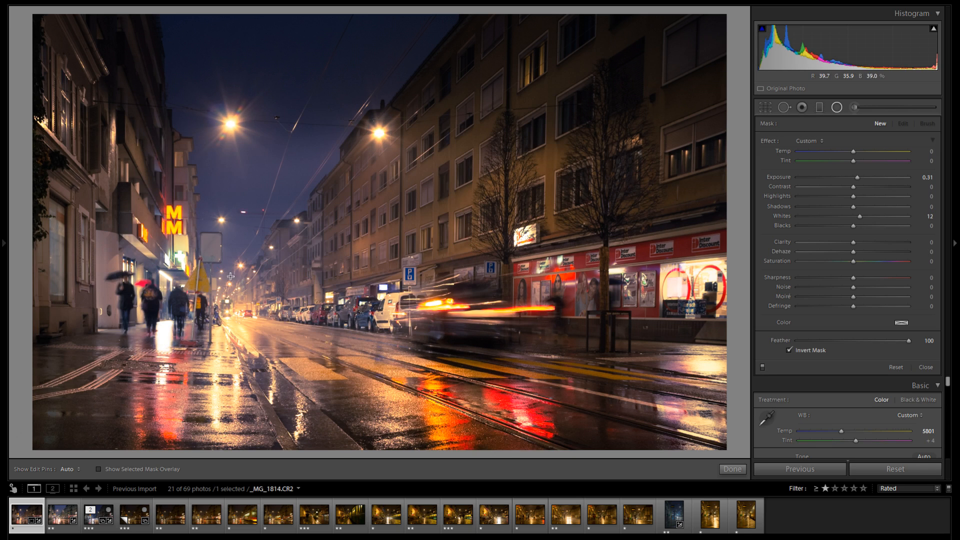
pyautogui.click(763, 367)
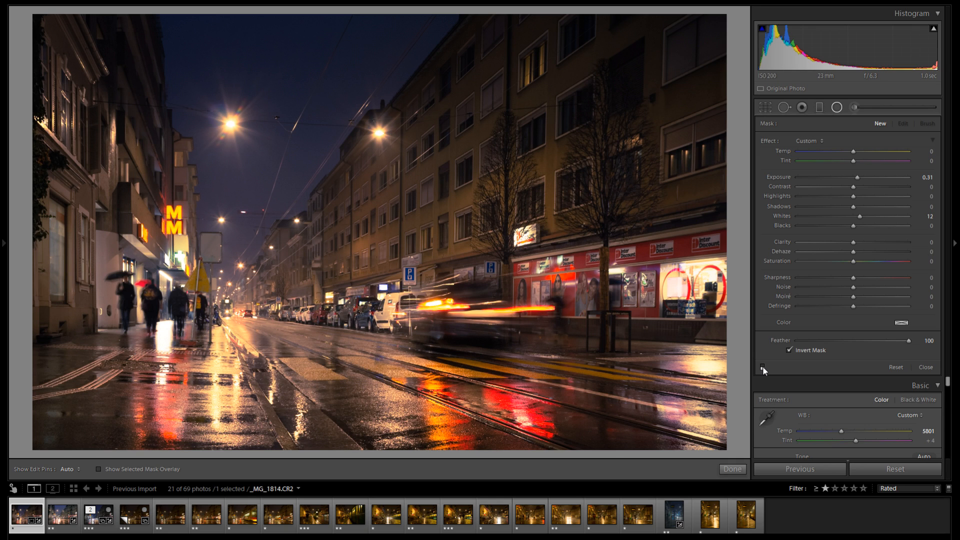
pyautogui.click(762, 368)
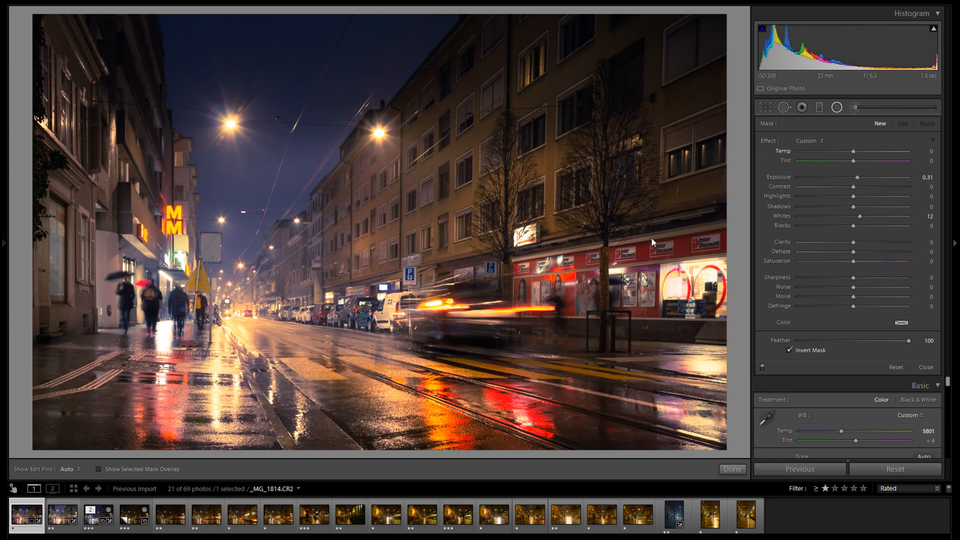
# - Add a radial filter with contrast 35 over the parked cars, then duplicate it and place the copy above the blurred car
pyautogui.moveTo(385, 292); pyautogui.dragTo(488, 292)
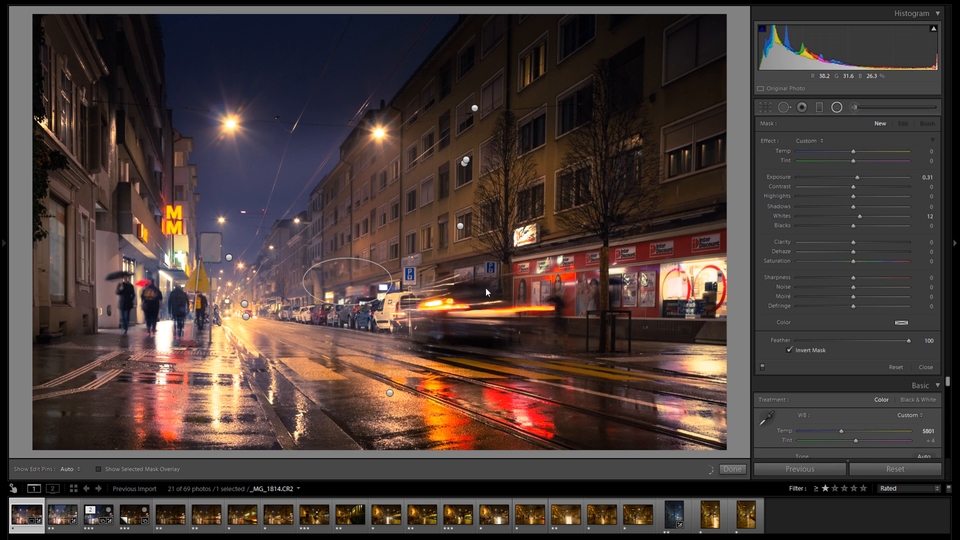
pyautogui.moveTo(864, 187); pyautogui.dragTo(872, 186)
pyautogui.moveTo(357, 279); pyautogui.dragTo(482, 272)
pyautogui.rightClick(397, 292)
pyautogui.click(425, 298)
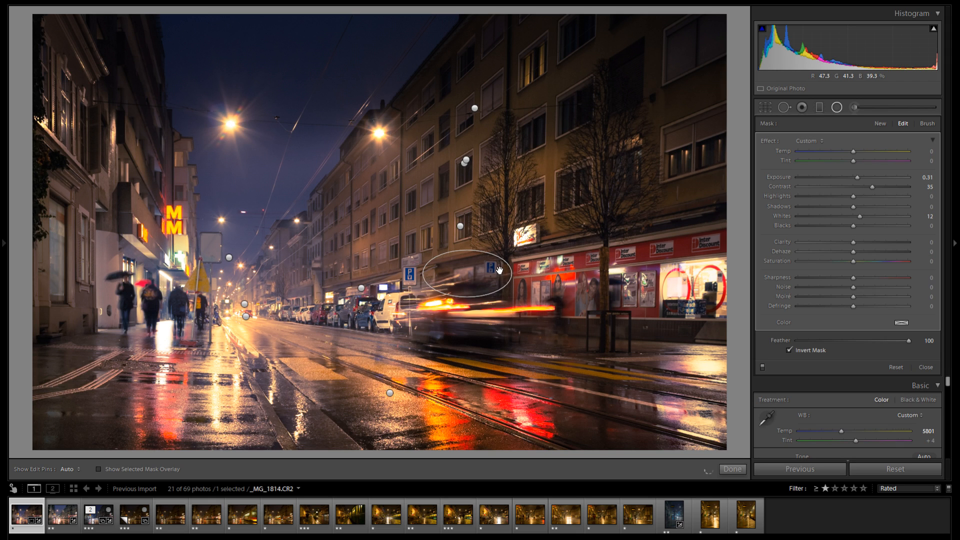
# - Add a long, flat radial filter with exposure -0.49 and tilt it along the facade's perspective lines
pyautogui.click(880, 125)
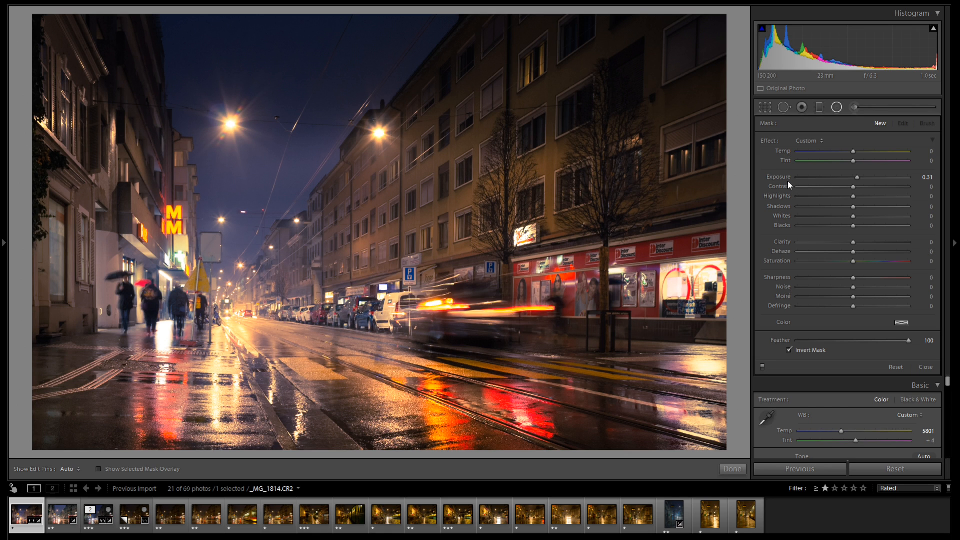
pyautogui.moveTo(324, 210); pyautogui.dragTo(593, 238)
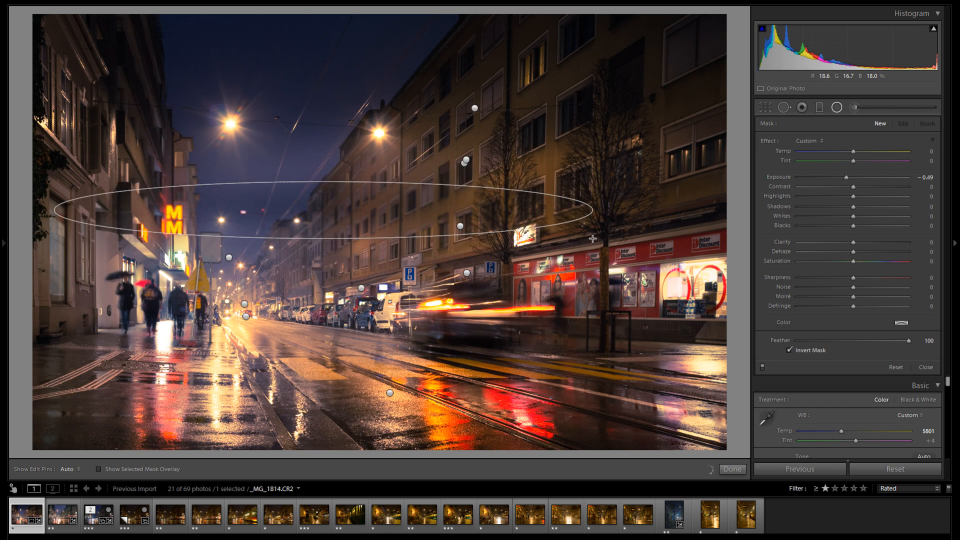
pyautogui.moveTo(565, 199); pyautogui.dragTo(322, 191)
pyautogui.moveTo(505, 161); pyautogui.dragTo(479, 104)
pyautogui.moveTo(335, 200); pyautogui.dragTo(460, 182)
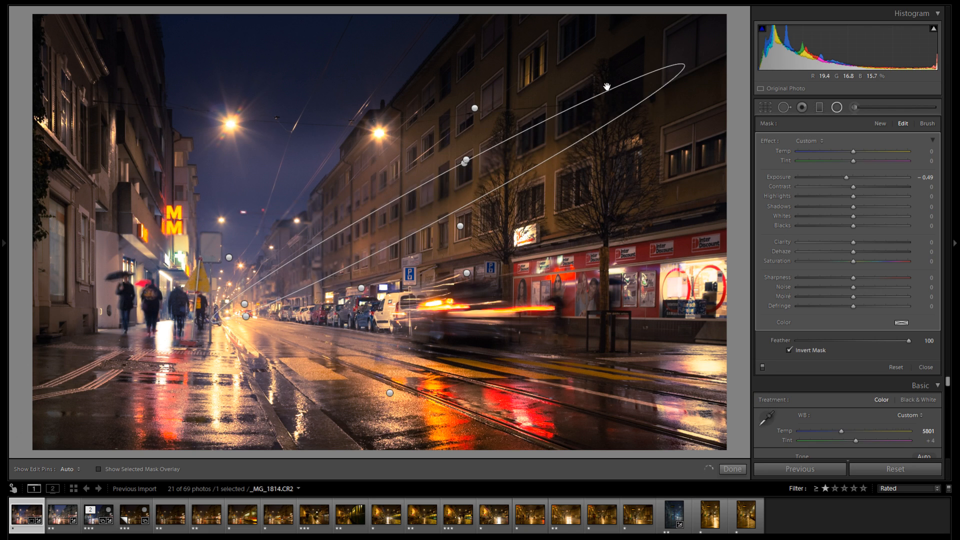
pyautogui.moveTo(606, 88); pyautogui.dragTo(614, 104)
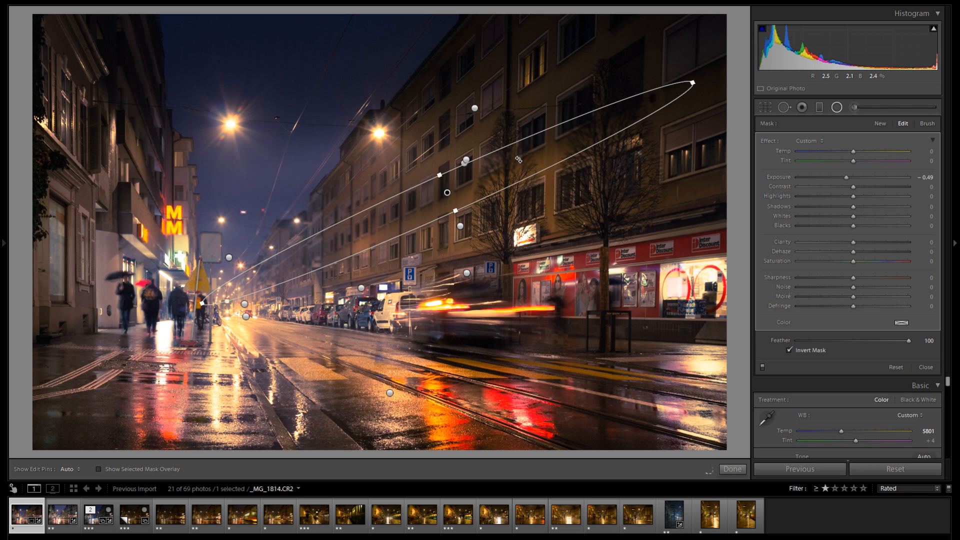
# - Duplicate the darkening filter and place the copy higher on the facade, adjusting its tilt to the perspective
pyautogui.moveTo(511, 164); pyautogui.dragTo(503, 178)
pyautogui.rightClick(507, 178)
pyautogui.moveTo(503, 181); pyautogui.dragTo(505, 135)
pyautogui.moveTo(592, 79); pyautogui.dragTo(588, 67)
pyautogui.moveTo(427, 148); pyautogui.dragTo(431, 145)
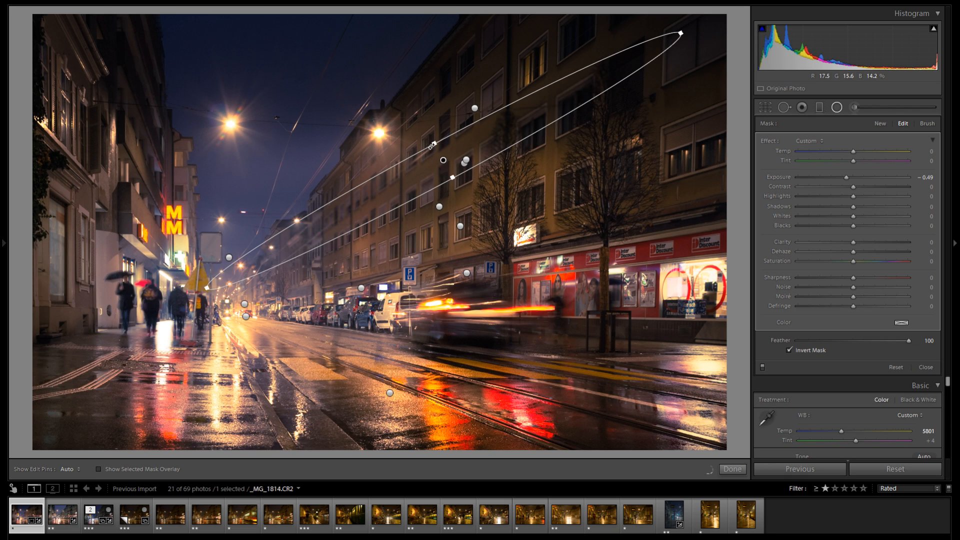
# - Duplicate the darkening filter again and align the copy more steeply along the building's roofline
pyautogui.rightClick(457, 149)
pyautogui.click(484, 157)
pyautogui.moveTo(472, 142); pyautogui.dragTo(464, 91)
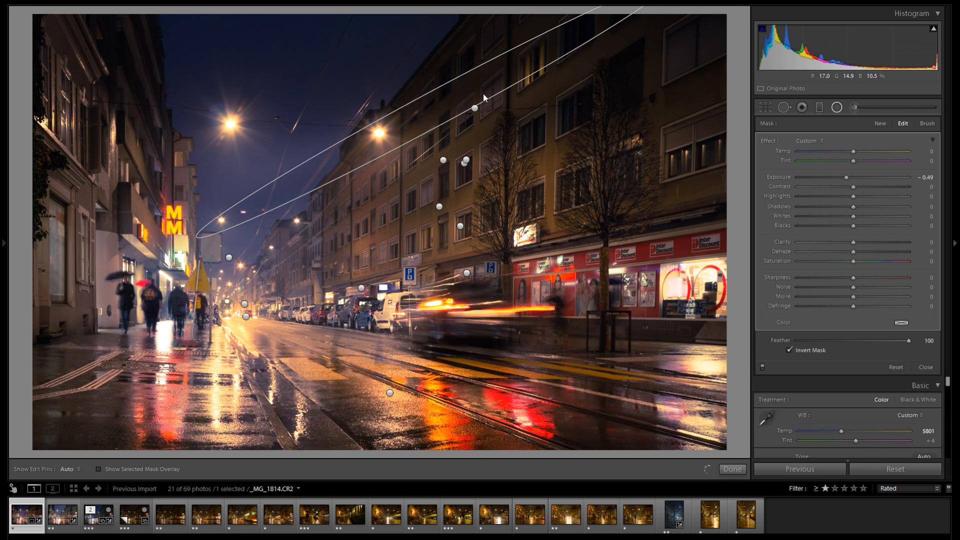
pyautogui.moveTo(520, 39); pyautogui.dragTo(479, 86)
pyautogui.rightClick(478, 90)
pyautogui.click(500, 93)
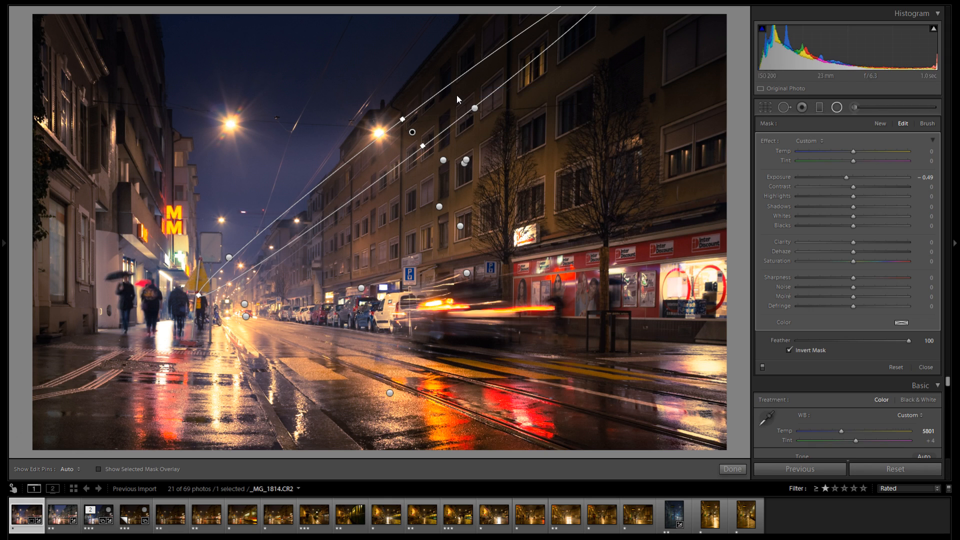
pyautogui.moveTo(455, 121); pyautogui.dragTo(468, 252)
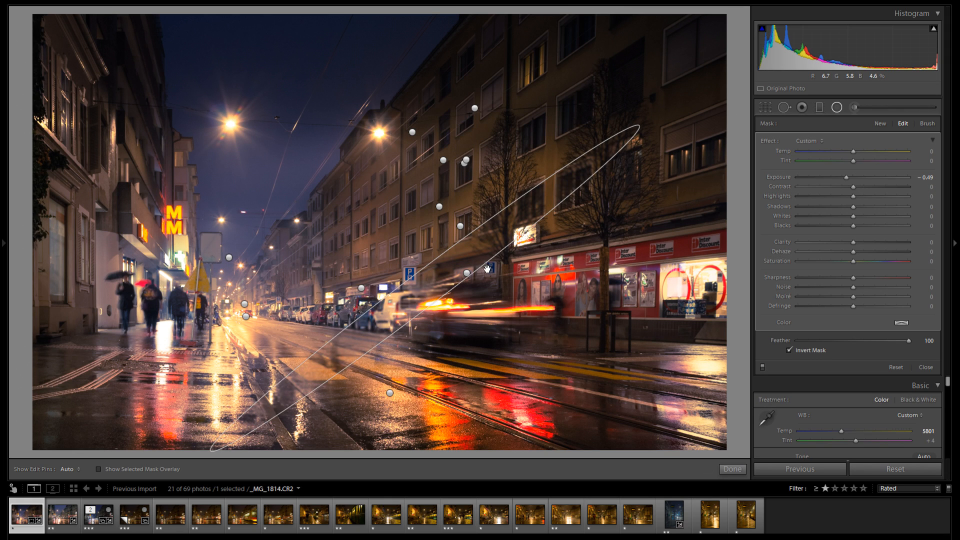
pyautogui.rightClick(502, 285)
pyautogui.click(526, 304)
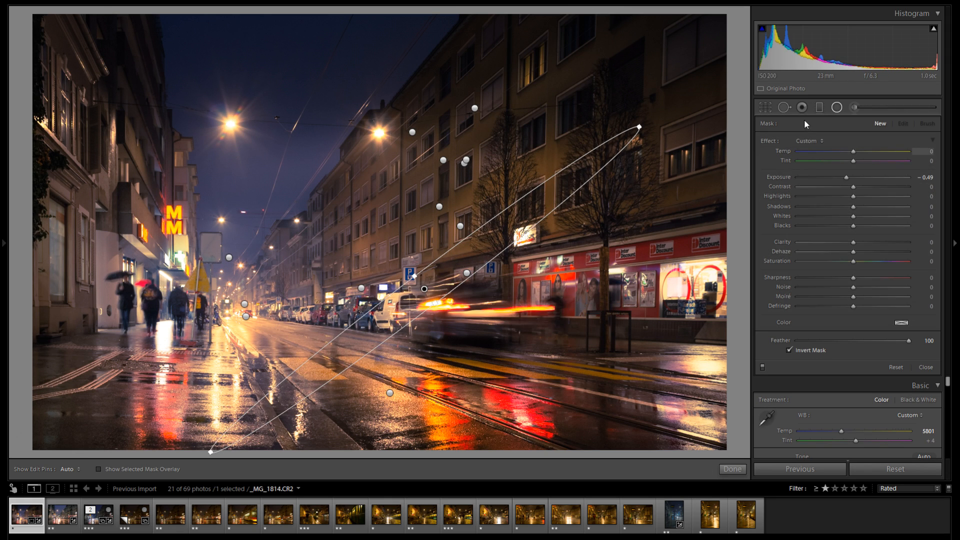
# - Inspect the street and facade close up, and compare the full photo with its unedited version
pyautogui.click(802, 107)
pyautogui.click(405, 262)
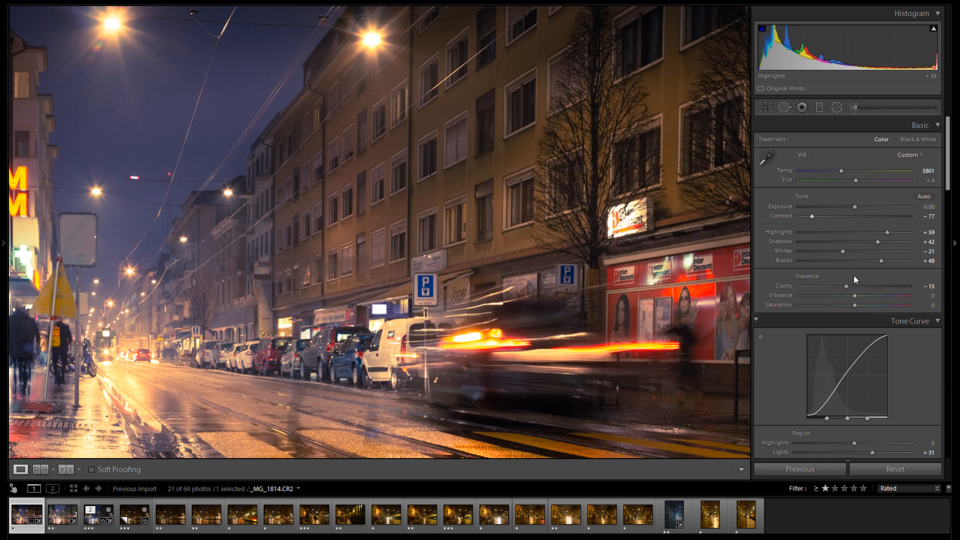
pyautogui.scroll(-3, 850, 380)
pyautogui.scroll(3, 839, 337)
pyautogui.click(457, 221)
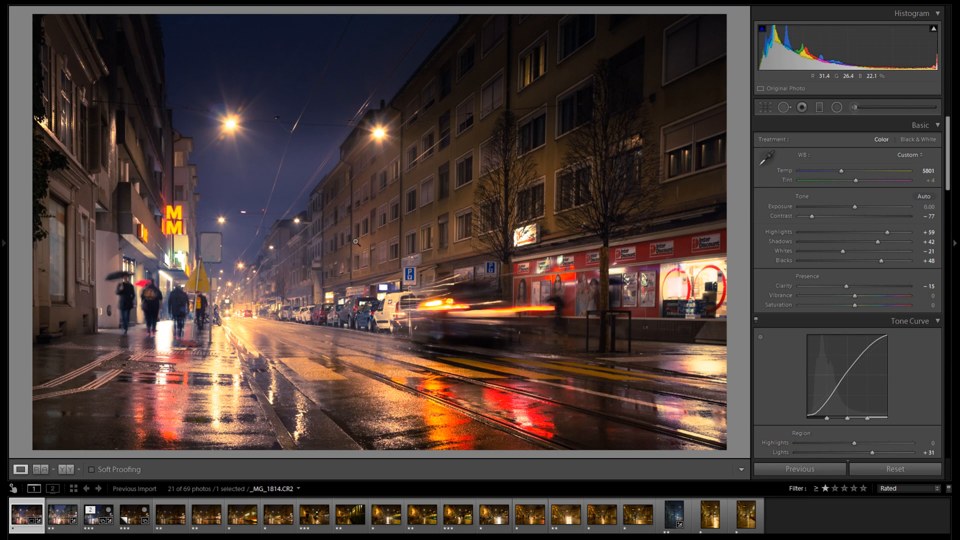
pyautogui.press('\\')
pyautogui.press('\\')
# - Add a small, tilted radial filter with exposure -1.25 over the lower facade above the parked cars
pyautogui.click(837, 107)
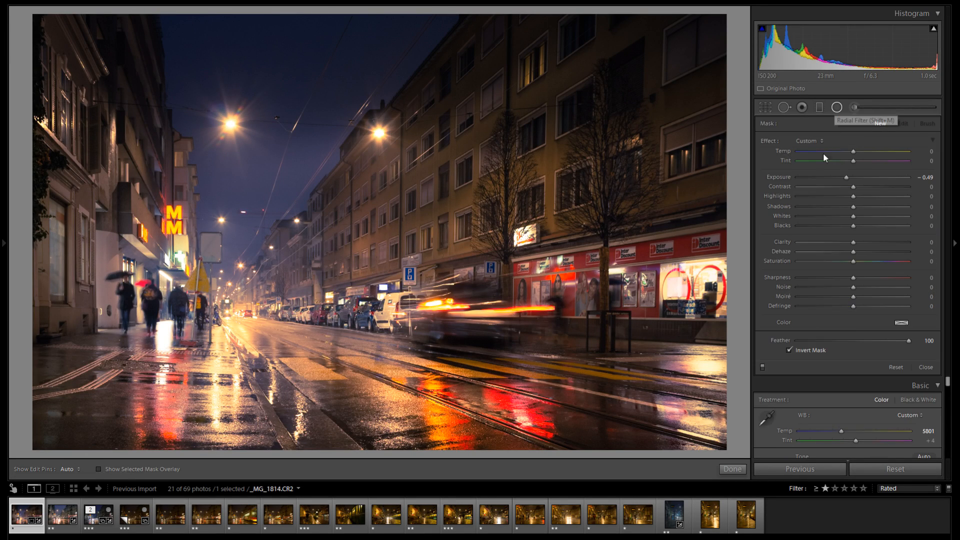
pyautogui.doubleClick(787, 178)
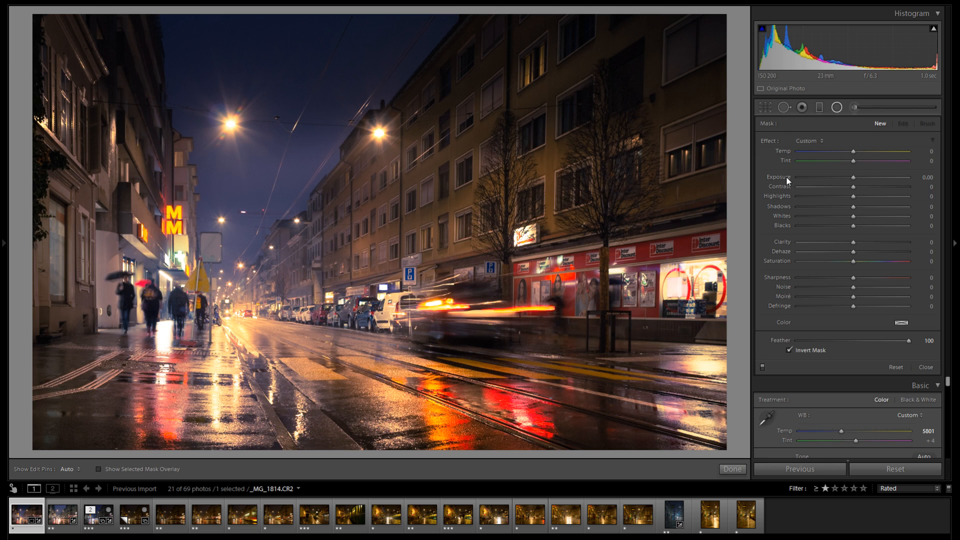
pyautogui.click(836, 179)
pyautogui.moveTo(355, 276); pyautogui.dragTo(378, 270)
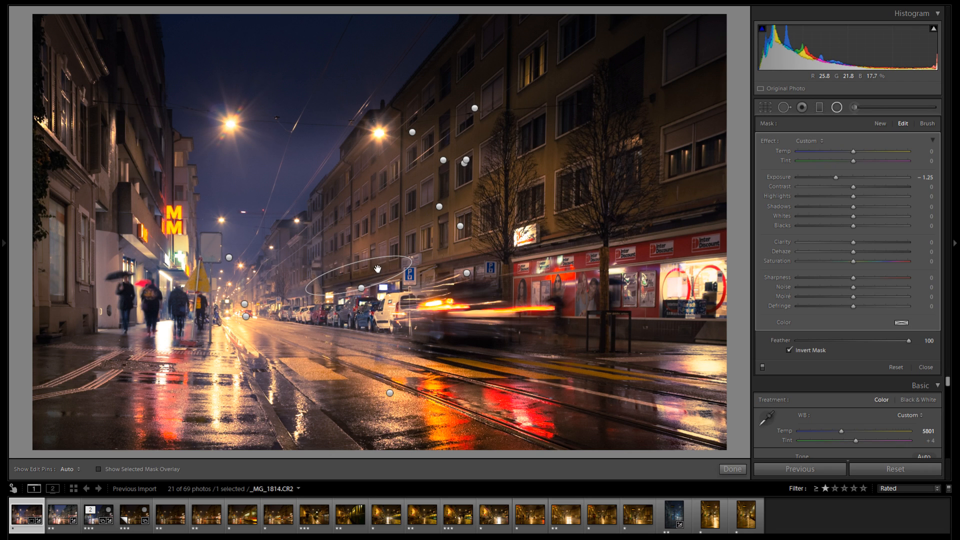
# - Duplicate the small darkening filter and place the copy over the facade between the two parking signs
pyautogui.rightClick(379, 270)
pyautogui.click(375, 270)
pyautogui.moveTo(375, 270); pyautogui.dragTo(481, 251)
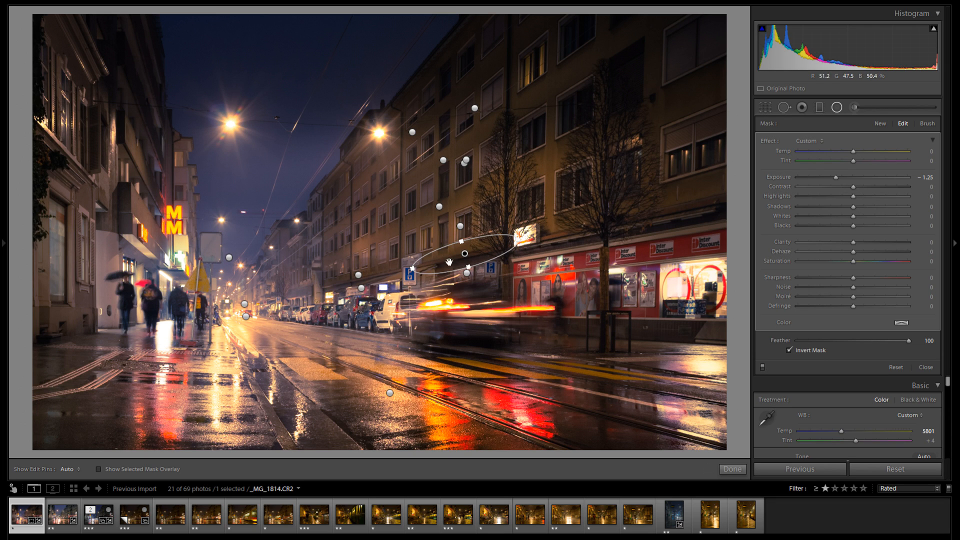
# - Duplicate the filter onto the middle of the facade, set the copy's exposure to -0.96, and enlarge it slightly
pyautogui.rightClick(489, 249)
pyautogui.click(474, 245)
pyautogui.moveTo(475, 245); pyautogui.dragTo(510, 185)
pyautogui.moveTo(836, 177); pyautogui.dragTo(841, 177)
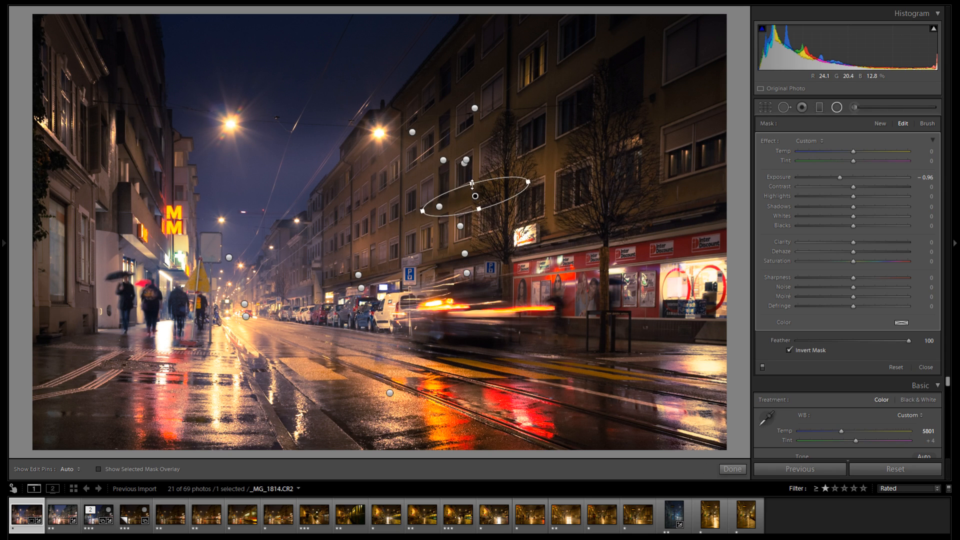
pyautogui.moveTo(472, 184); pyautogui.dragTo(470, 177)
# - Place two further copies of the filter over the more distant part of the facade, tilted along its perspective
pyautogui.rightClick(475, 195)
pyautogui.click(502, 199)
pyautogui.moveTo(396, 193); pyautogui.dragTo(445, 167)
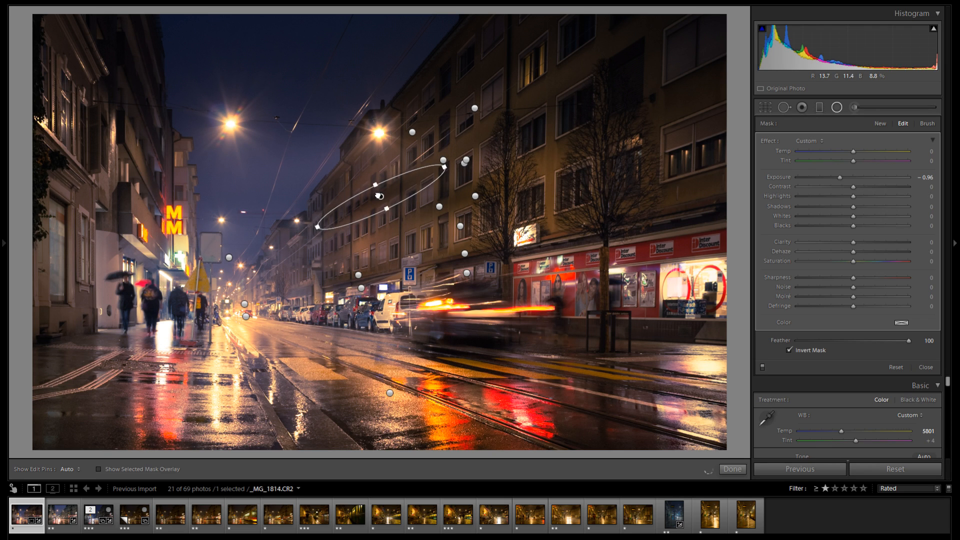
pyautogui.rightClick(378, 197)
pyautogui.click(398, 205)
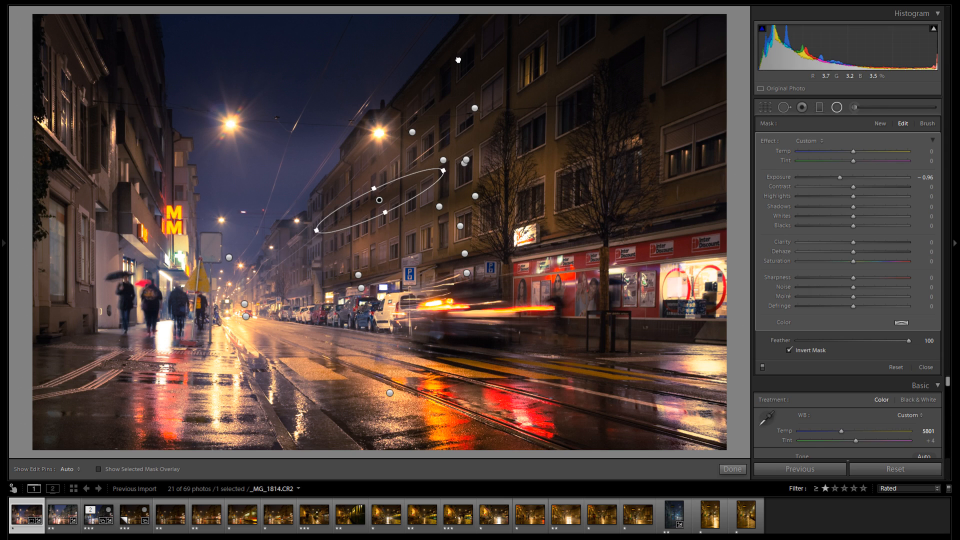
pyautogui.moveTo(388, 164); pyautogui.dragTo(709, 200)
# - Duplicate the filter and place a wider copy over the dark wall just above the red shop front
pyautogui.rightClick(400, 192)
pyautogui.click(409, 197)
pyautogui.moveTo(579, 230); pyautogui.dragTo(598, 232)
pyautogui.moveTo(589, 214); pyautogui.dragTo(613, 215)
# - Place further copies of the wide filter over the upper facade behind the bare trees, up to the photo's upper edge
pyautogui.rightClick(606, 218)
pyautogui.click(620, 225)
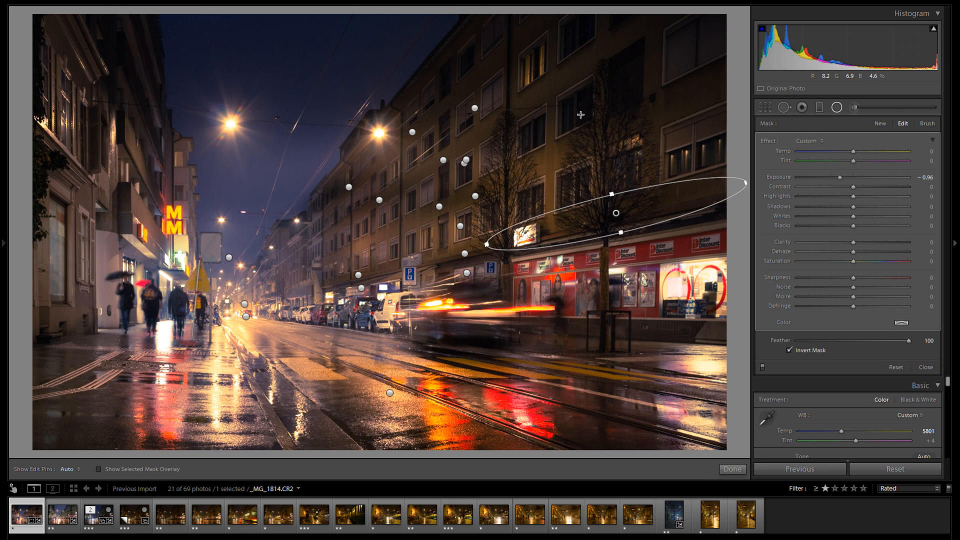
pyautogui.moveTo(614, 214); pyautogui.dragTo(616, 214)
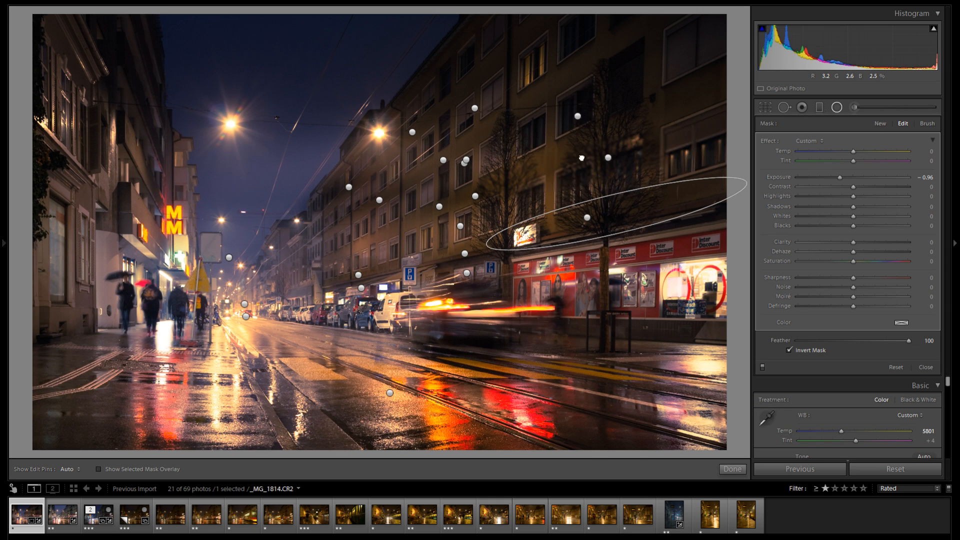
pyautogui.moveTo(575, 222); pyautogui.dragTo(584, 139)
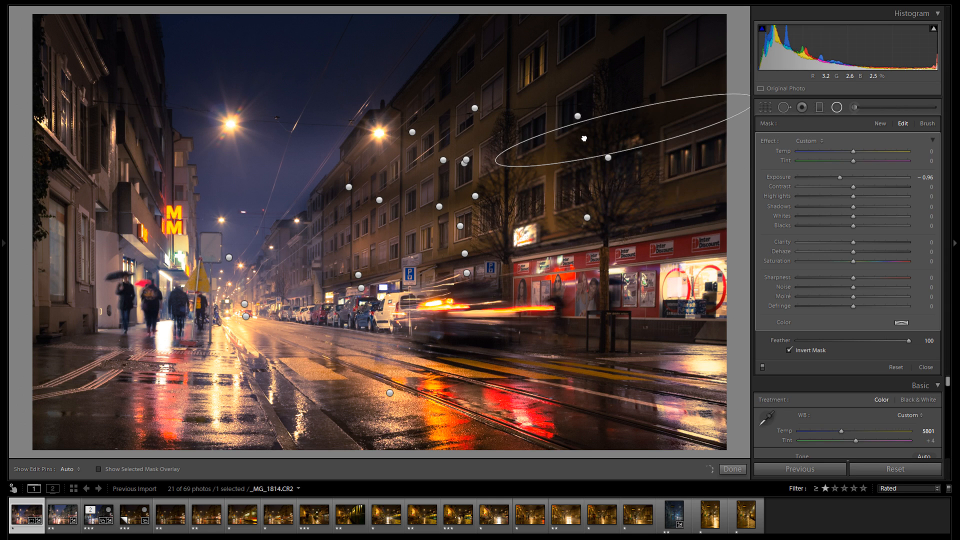
pyautogui.rightClick(624, 147)
pyautogui.click(628, 151)
pyautogui.moveTo(584, 124); pyautogui.dragTo(625, 26)
# - Duplicate the wide filter onto the wet road and rotate the copy to follow the tram tracks
pyautogui.rightClick(644, 31)
pyautogui.click(649, 36)
pyautogui.moveTo(616, 65); pyautogui.dragTo(531, 403)
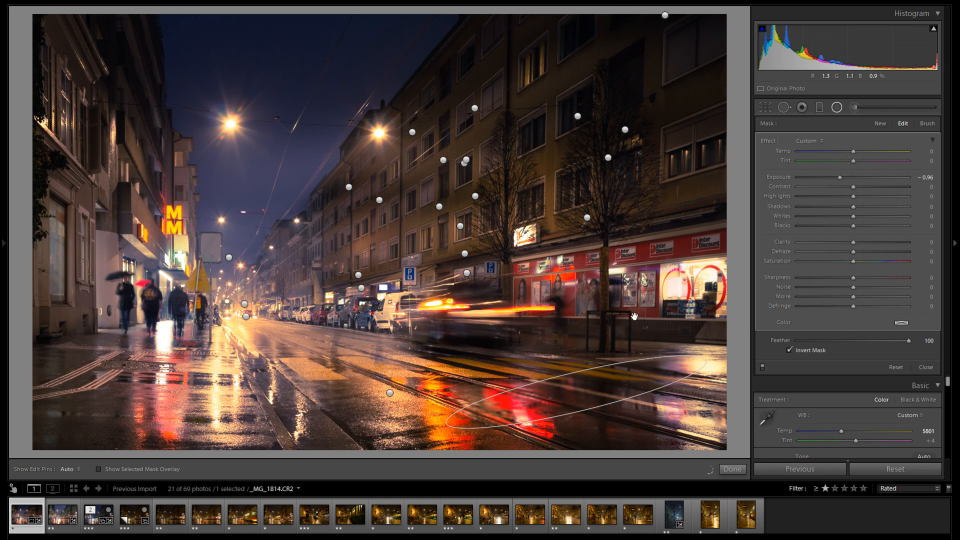
pyautogui.moveTo(642, 361); pyautogui.dragTo(654, 429)
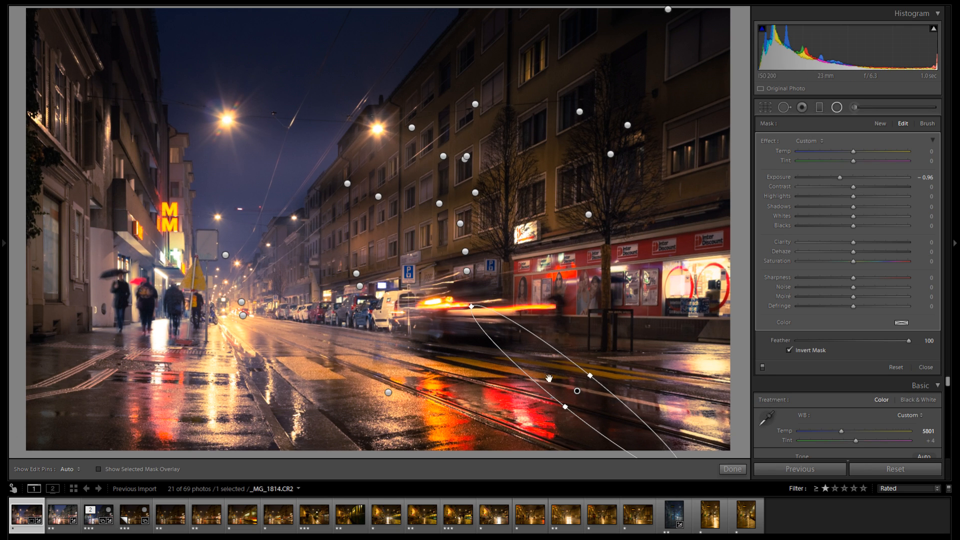
# - Reshape the radial filter on the wet road into a flatter ellipse and place it just beyond the red light reflection
pyautogui.hotkey('ctrl', '=')
pyautogui.moveTo(502, 393); pyautogui.dragTo(527, 360)
pyautogui.moveTo(735, 165); pyautogui.dragTo(498, 324)
pyautogui.moveTo(627, 365); pyautogui.dragTo(637, 336)
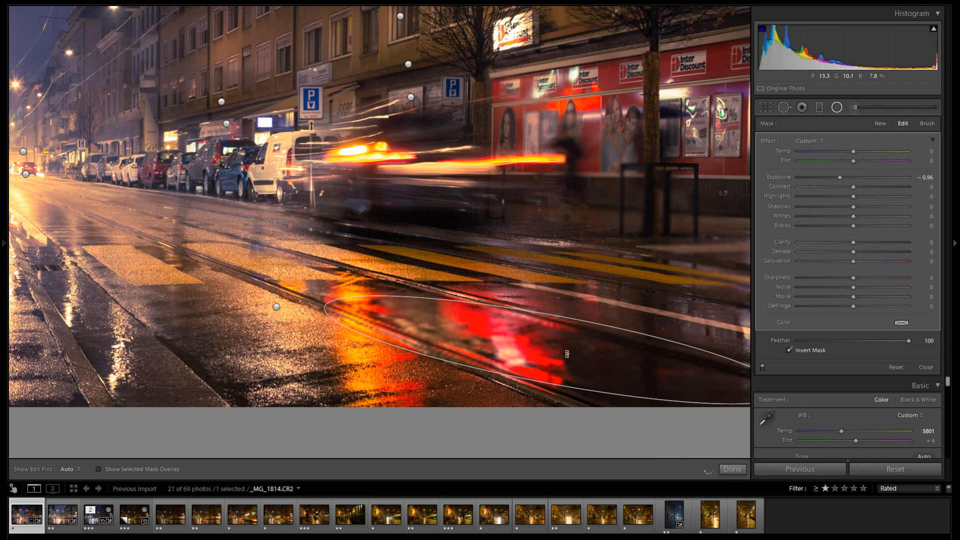
pyautogui.moveTo(552, 349); pyautogui.dragTo(548, 347)
pyautogui.moveTo(632, 319); pyautogui.dragTo(631, 321)
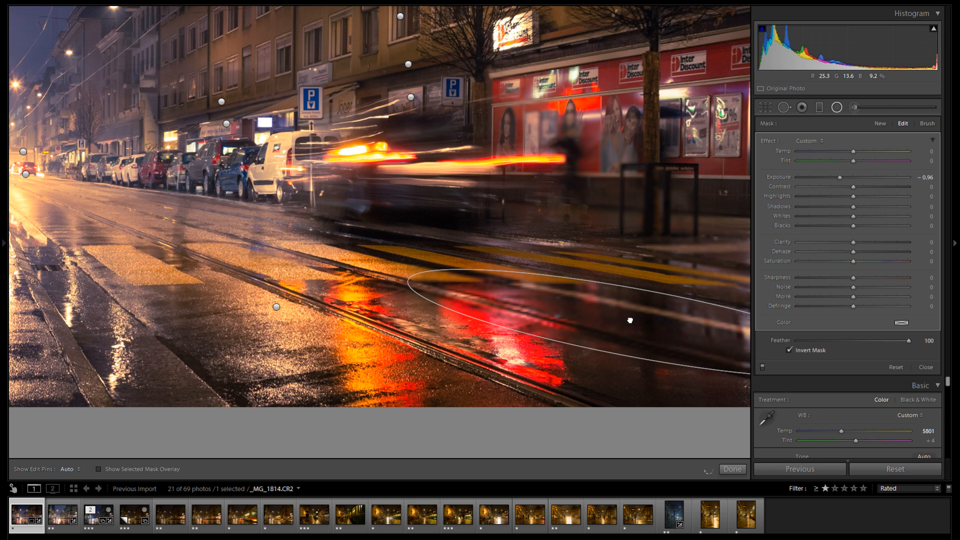
# - Duplicate the road filter, place the copy on the asphalt at the photo's lower edge and rotate it along the kerb line
pyautogui.rightClick(710, 345)
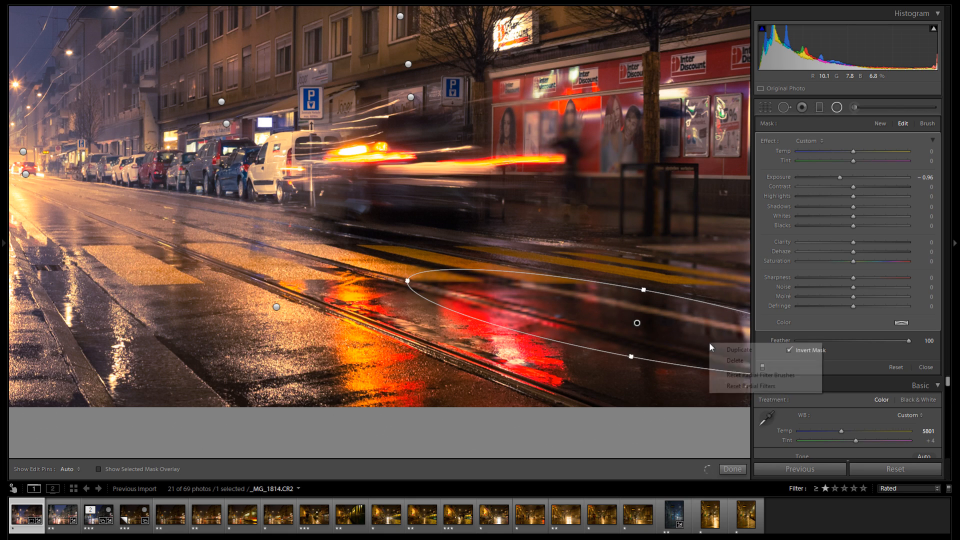
pyautogui.click(723, 350)
pyautogui.moveTo(665, 332); pyautogui.dragTo(334, 397)
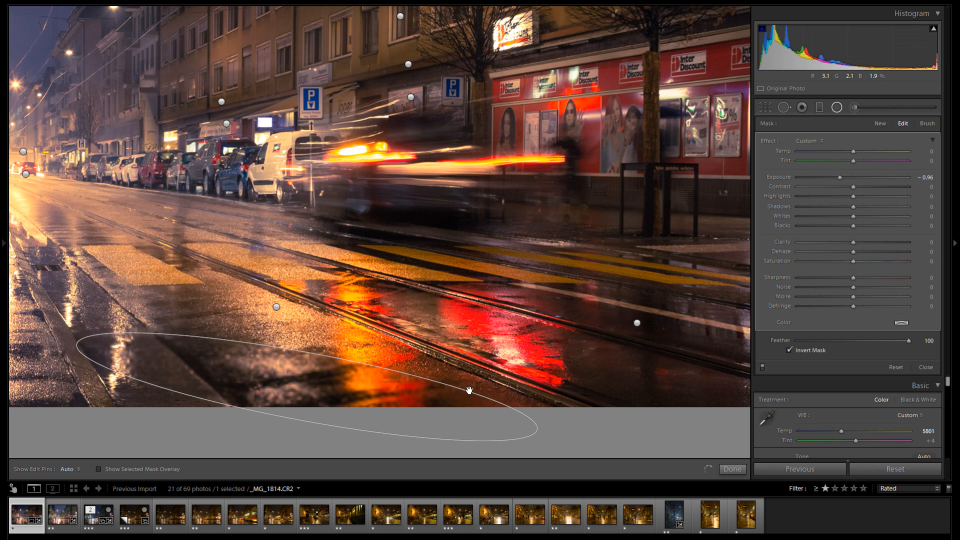
pyautogui.moveTo(482, 410); pyautogui.dragTo(423, 442)
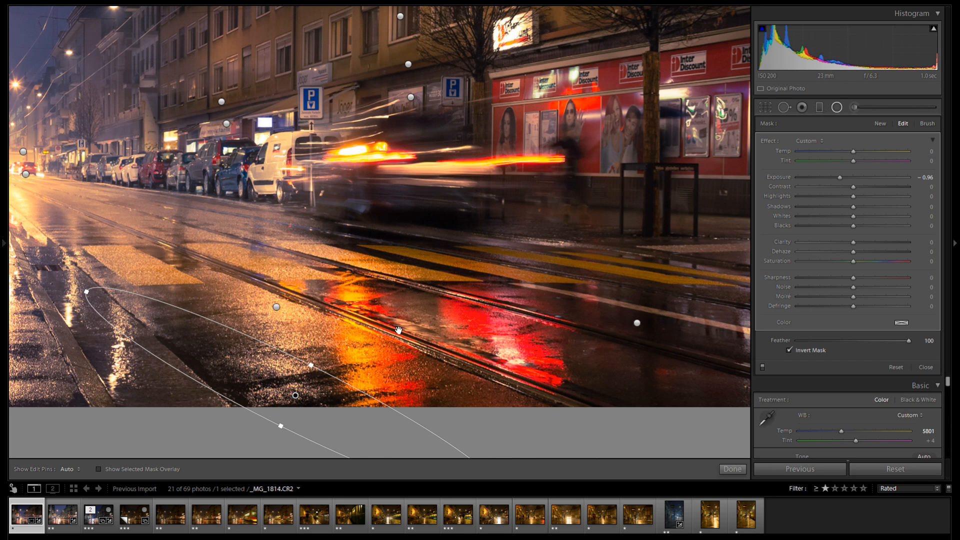
pyautogui.click(341, 364)
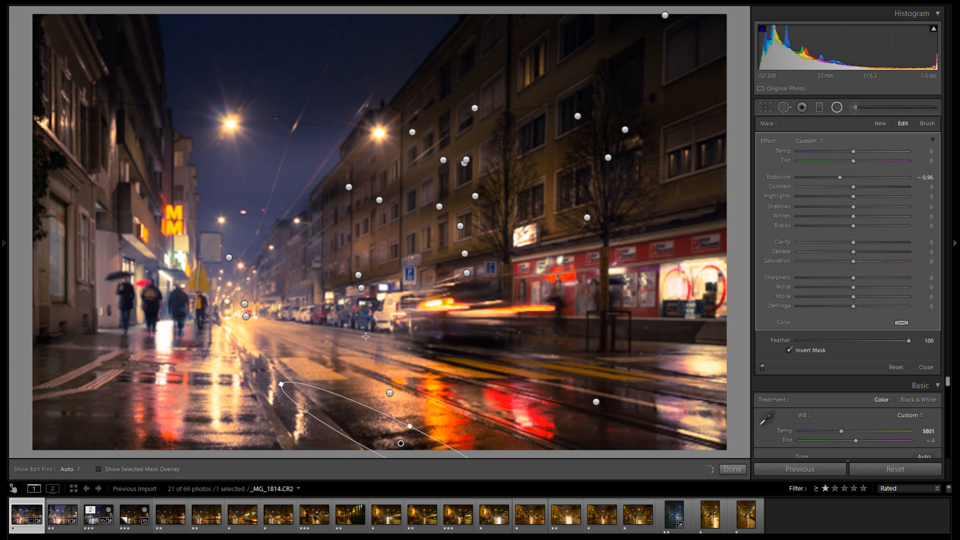
# - Place two more copies on the wet sidewalk, rotated nearly level: one in the foreground and one just below the pedestrians
pyautogui.rightClick(359, 428)
pyautogui.click(374, 434)
pyautogui.press('z')
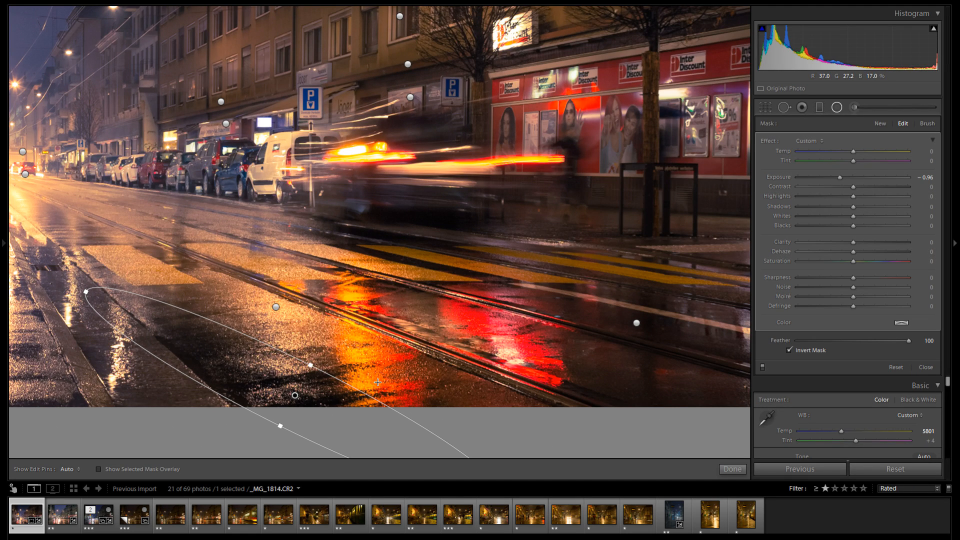
pyautogui.press('z')
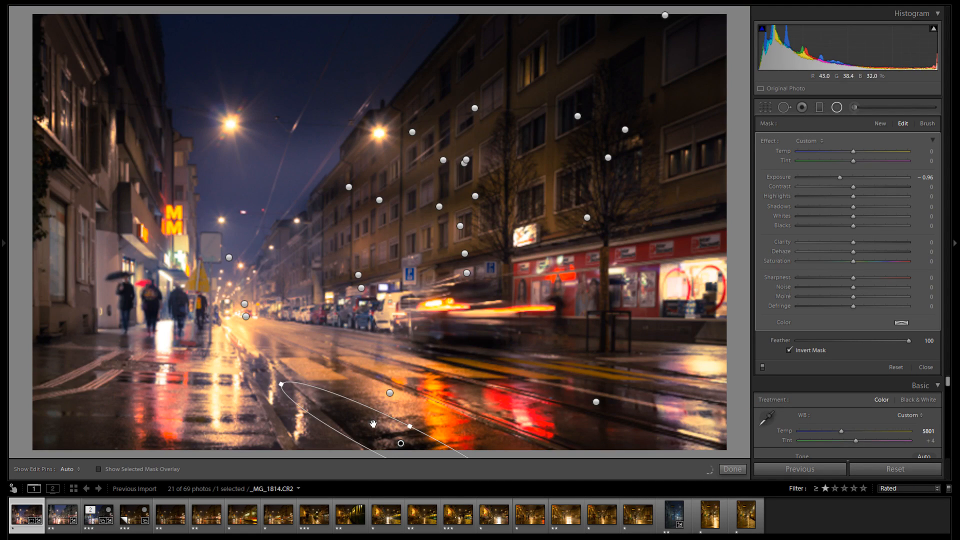
pyautogui.moveTo(373, 424); pyautogui.dragTo(194, 403)
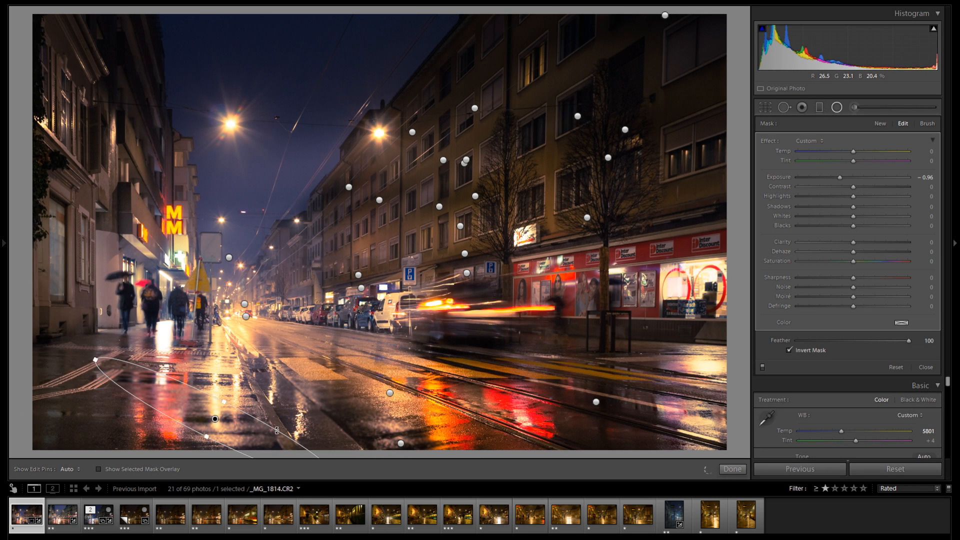
pyautogui.moveTo(284, 392); pyautogui.dragTo(260, 360)
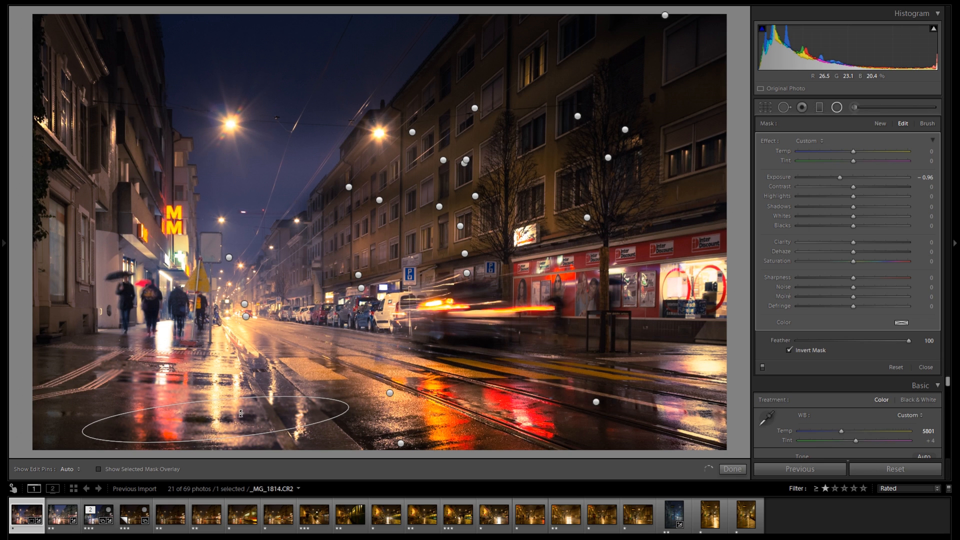
pyautogui.rightClick(256, 414)
pyautogui.click(261, 418)
pyautogui.moveTo(246, 404); pyautogui.dragTo(205, 349)
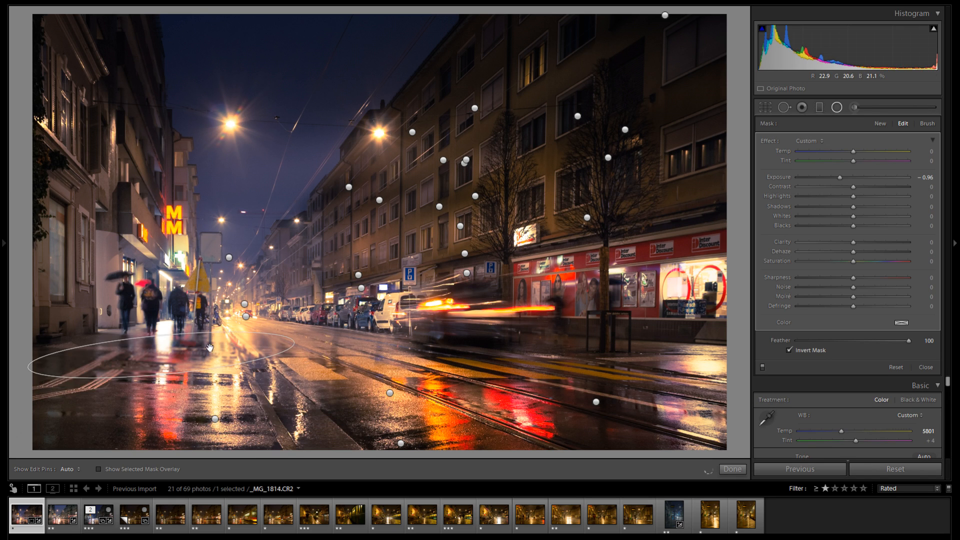
# - Duplicate the sidewalk filter and shrink the copy to a small ellipse over the row of parked cars
pyautogui.rightClick(249, 359)
pyautogui.click(260, 365)
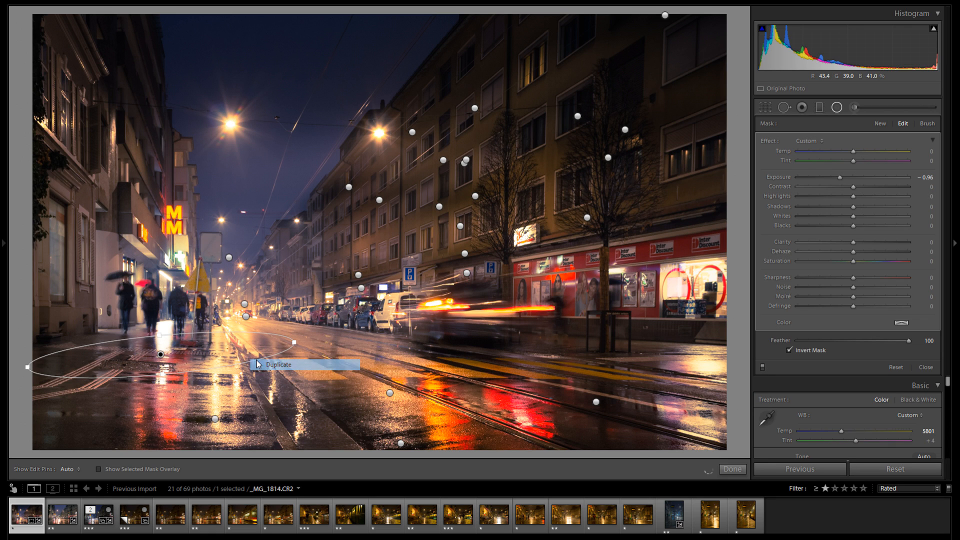
pyautogui.moveTo(223, 352); pyautogui.dragTo(337, 313)
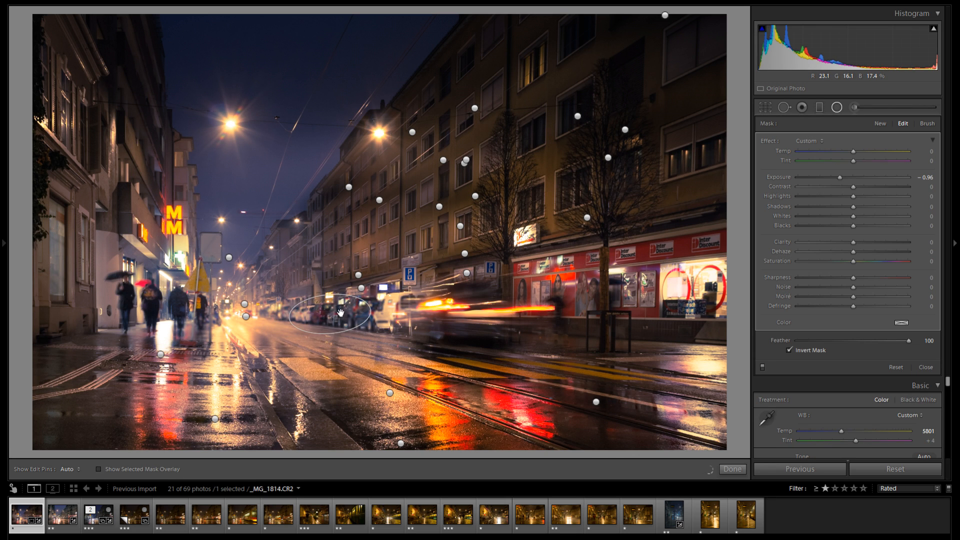
# - Duplicate the parked-cars filter onto the white van and shrink the copy to a small circle around the van's rear
pyautogui.rightClick(359, 318)
pyautogui.click(381, 326)
pyautogui.moveTo(344, 319); pyautogui.dragTo(419, 304)
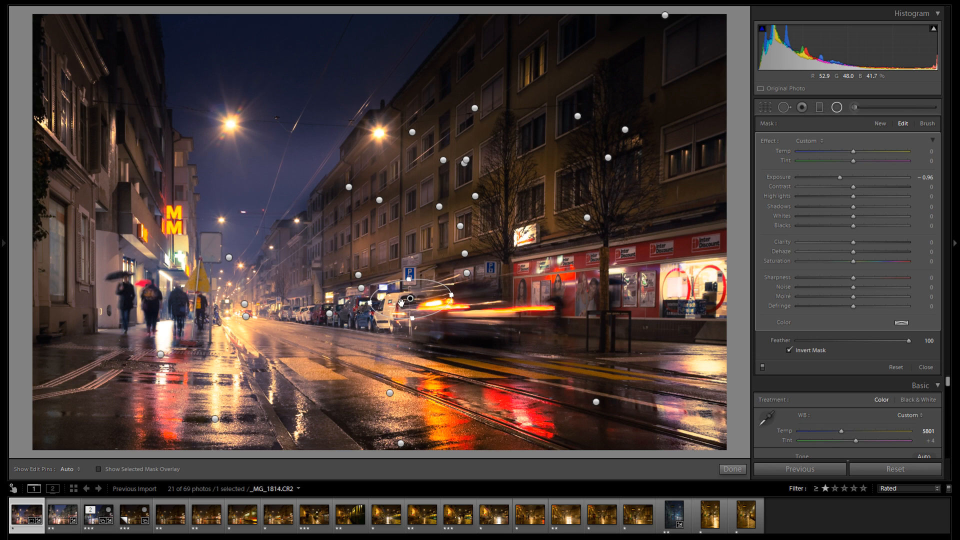
pyautogui.press('z')
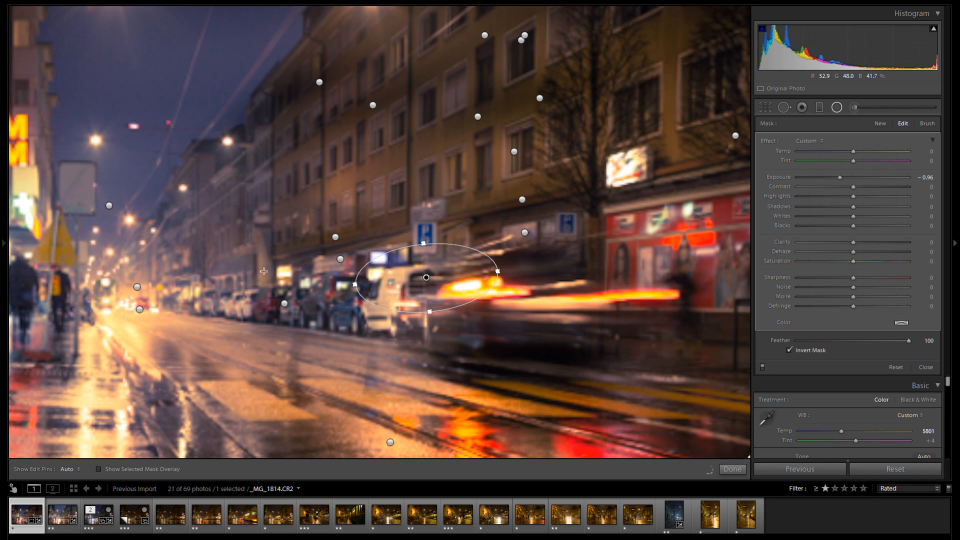
pyautogui.moveTo(456, 272); pyautogui.dragTo(426, 284)
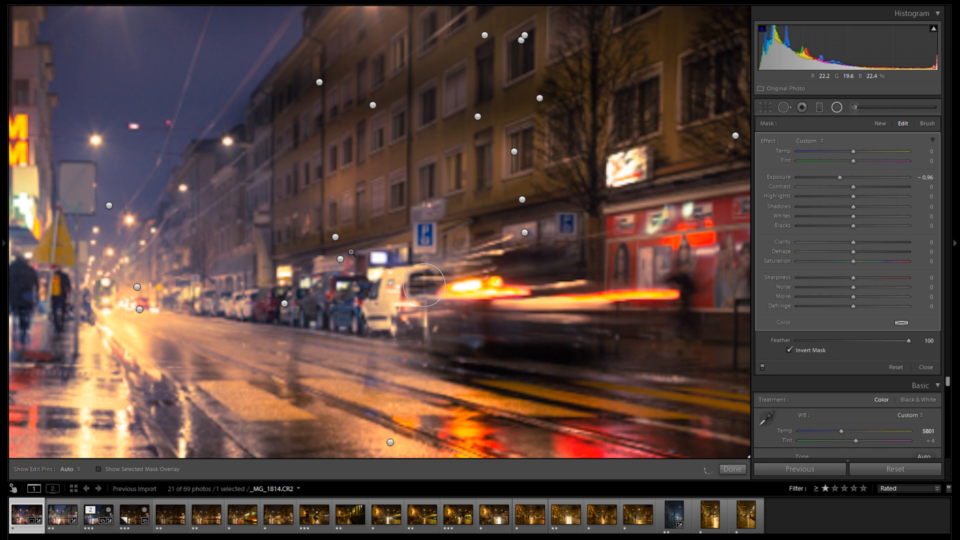
pyautogui.press('z')
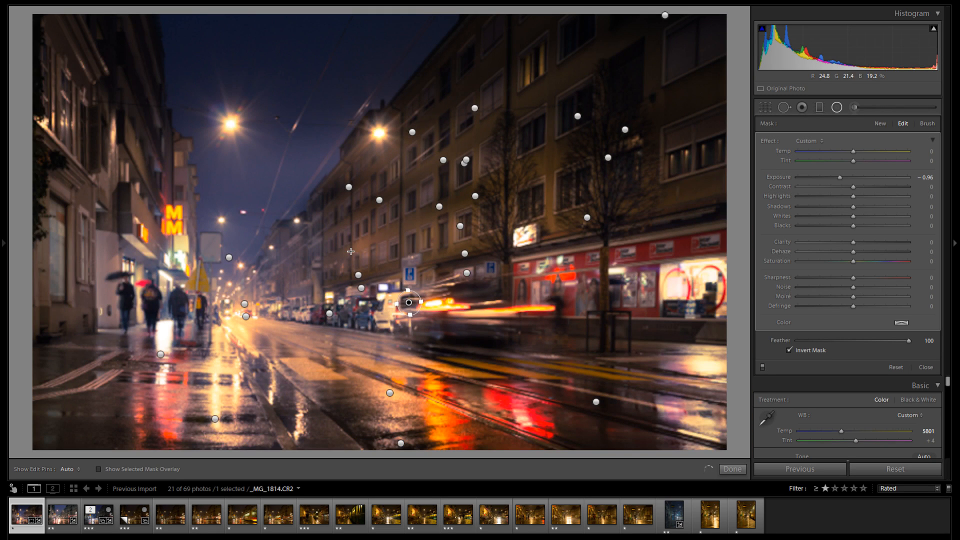
# - Draw a new radial filter with Exposure −1.25 over the distant facades, tilted along the receding roofline
pyautogui.moveTo(285, 246); pyautogui.dragTo(332, 269)
pyautogui.moveTo(322, 214); pyautogui.dragTo(321, 209)
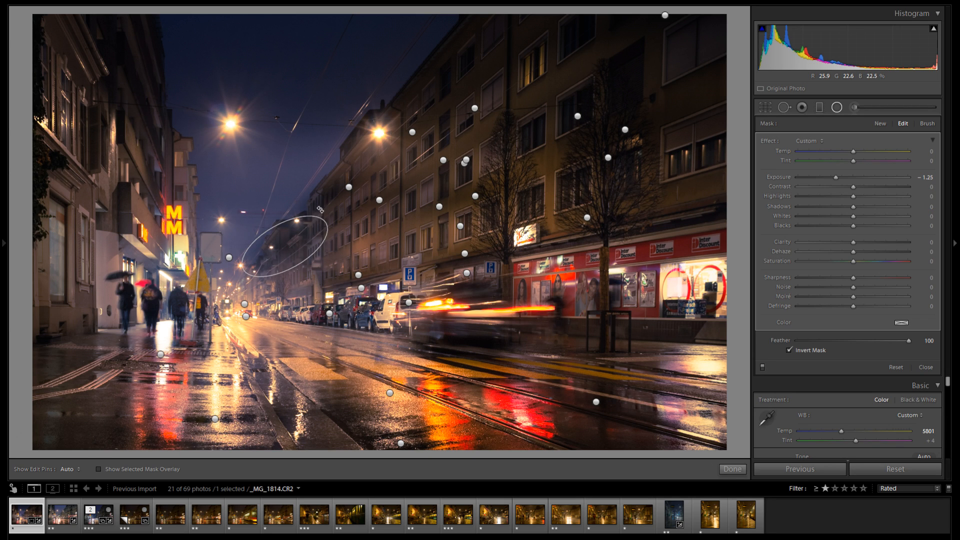
pyautogui.hotkey('ctrl', 'z')
pyautogui.moveTo(285, 248); pyautogui.dragTo(330, 234)
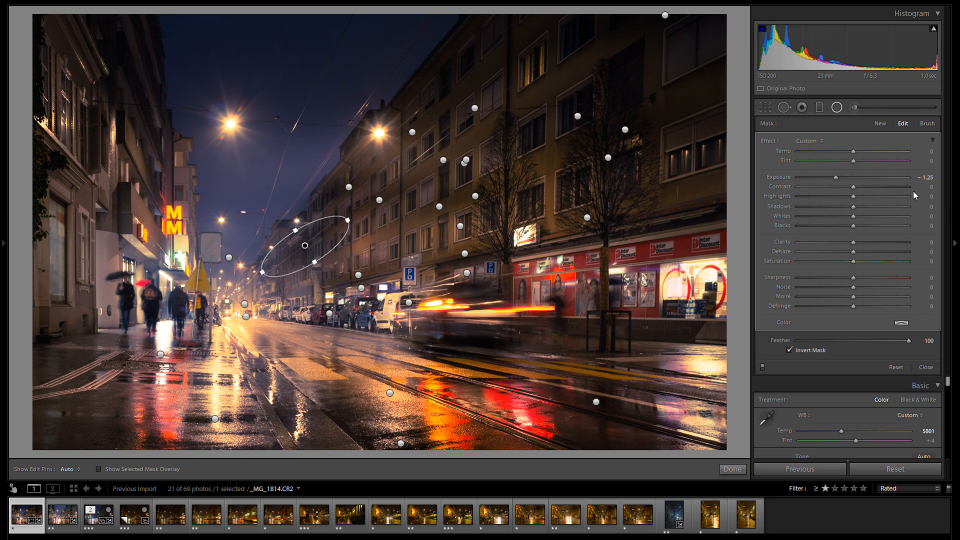
# - Duplicate the new filter and fit the copy as a narrow upright ellipse over the lower facade beside the pedestrians
pyautogui.rightClick(327, 241)
pyautogui.click(316, 250)
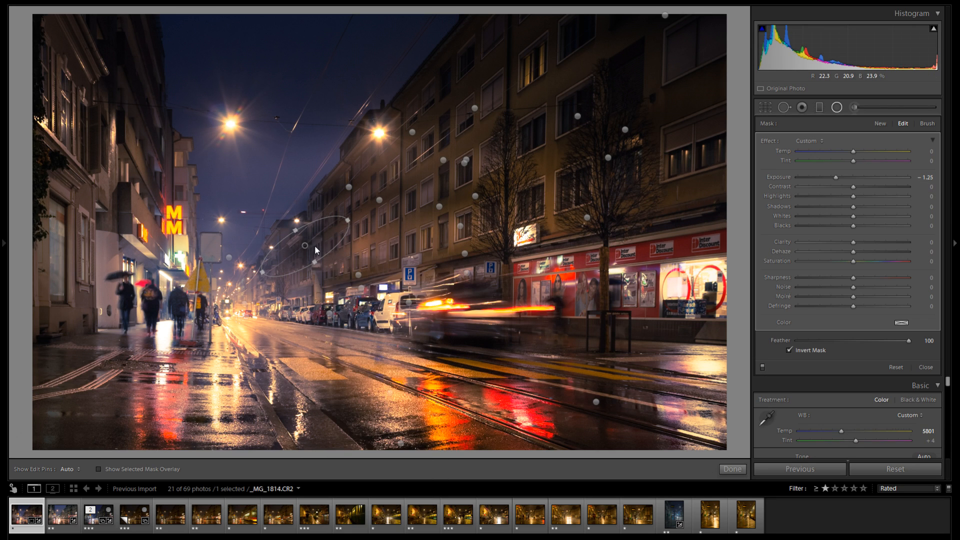
pyautogui.rightClick(346, 249)
pyautogui.click(324, 246)
pyautogui.moveTo(324, 245); pyautogui.dragTo(79, 259)
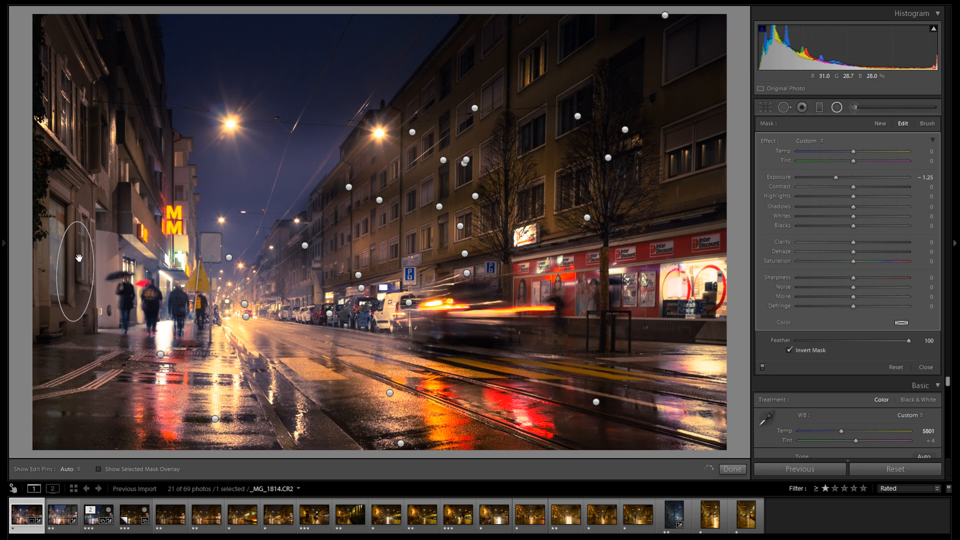
# - Duplicate the upright filter and place the copy over the neighbouring facade section above the black umbrella
pyautogui.rightClick(105, 263)
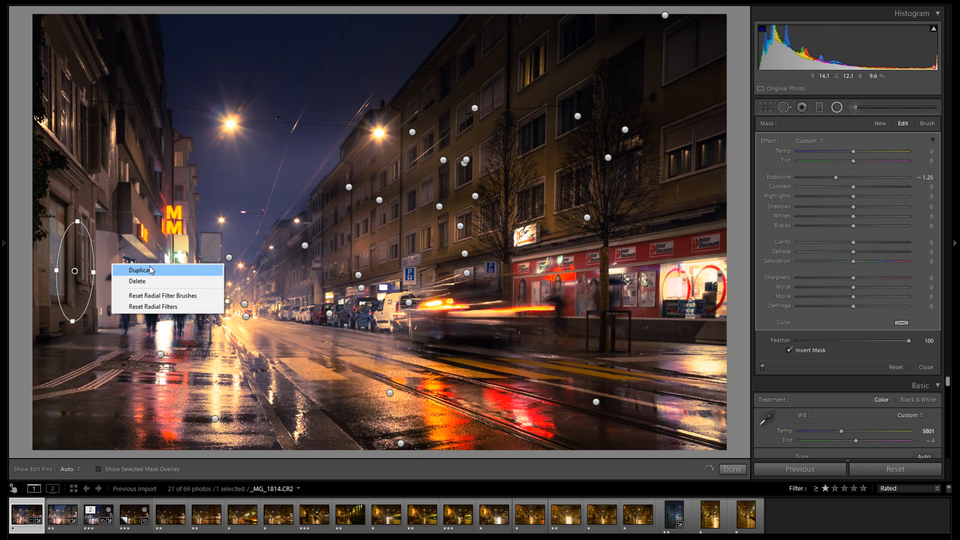
pyautogui.click(130, 267)
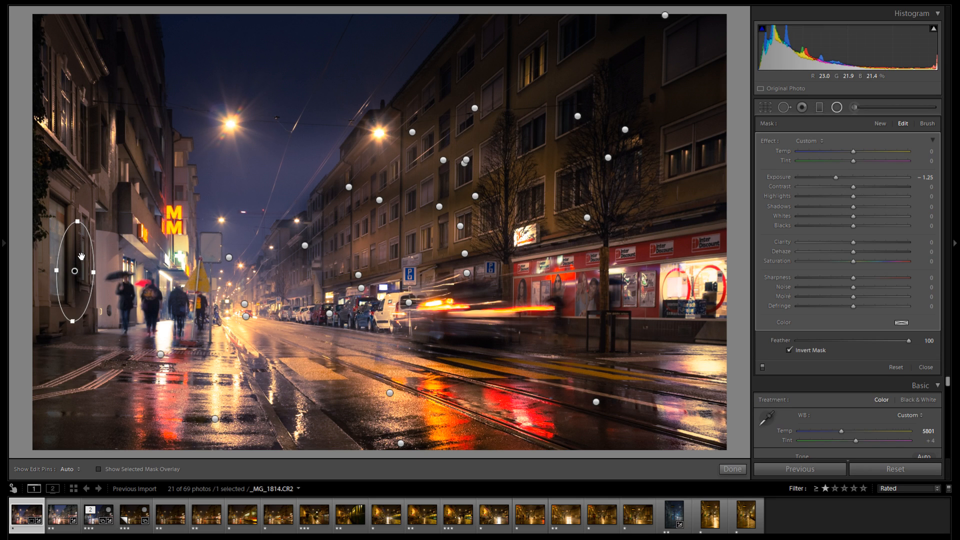
pyautogui.moveTo(82, 256); pyautogui.dragTo(124, 217)
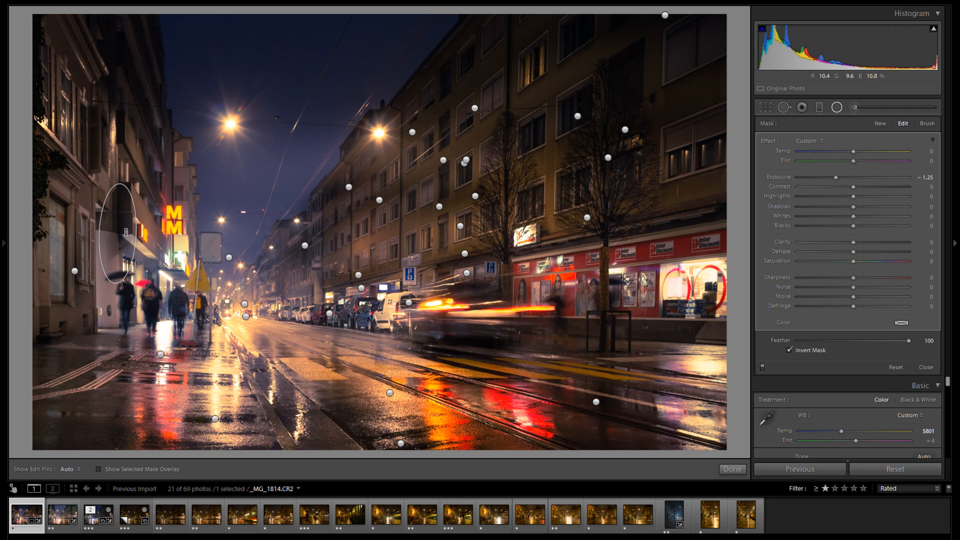
# - Place another upright copy on the building above the yellow M sign, set its Exposure to −0.56 and close the Radial Filter
pyautogui.rightClick(134, 232)
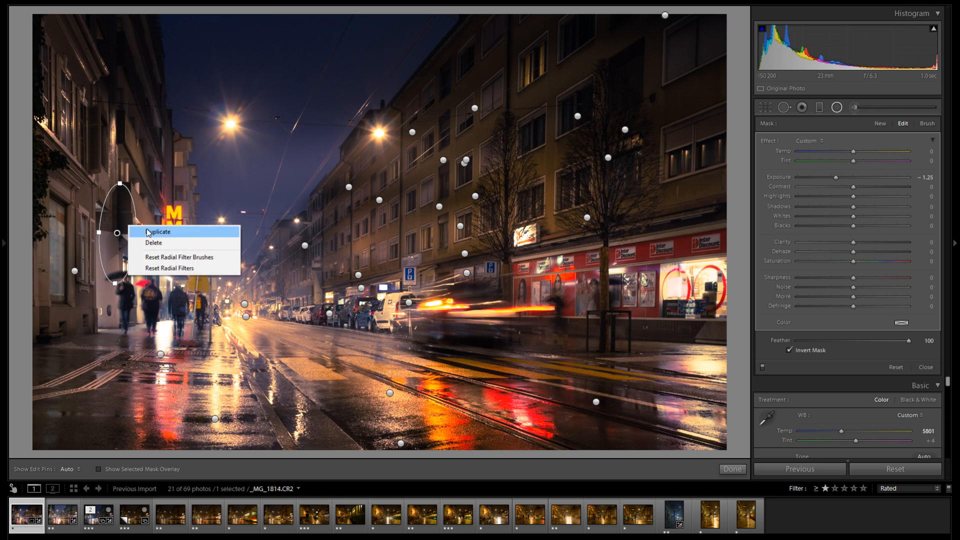
pyautogui.click(150, 229)
pyautogui.moveTo(118, 214); pyautogui.dragTo(173, 151)
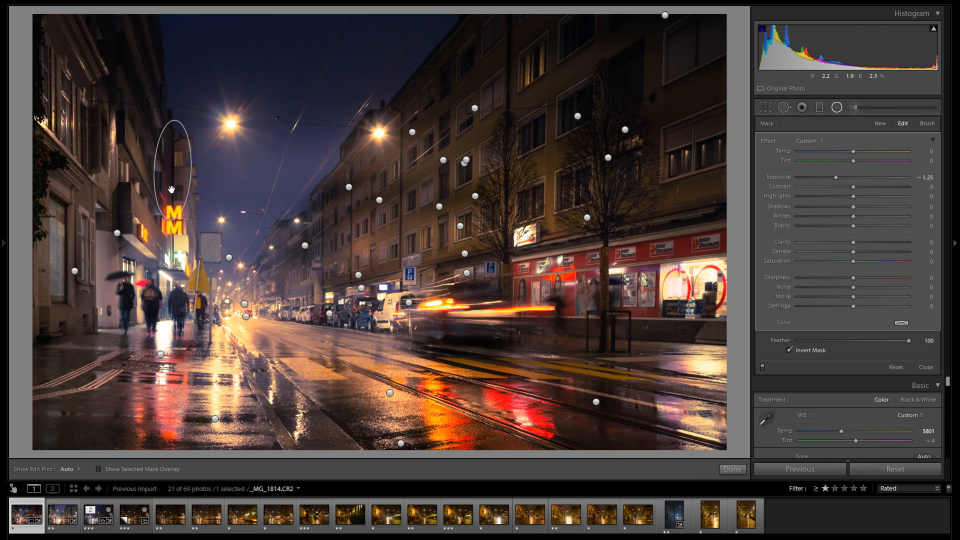
pyautogui.moveTo(842, 179); pyautogui.dragTo(846, 178)
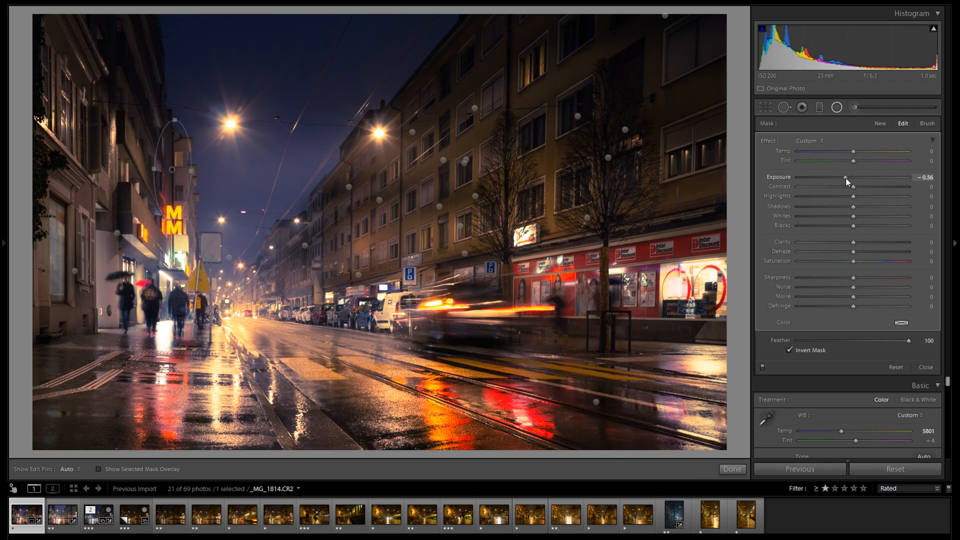
pyautogui.click(842, 108)
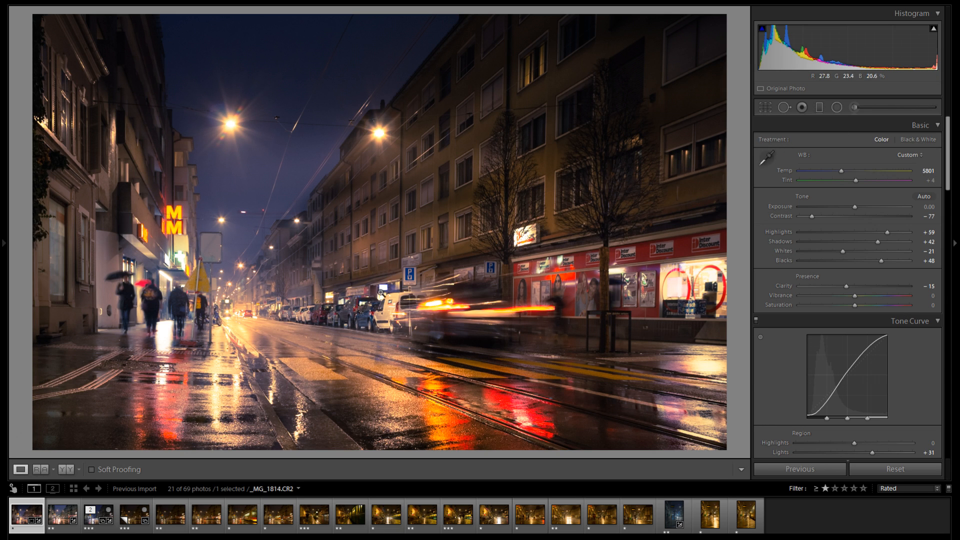
# - Inspect the wet road, parked cars and facades in a closer view
pyautogui.click(358, 357)
pyautogui.moveTo(544, 302); pyautogui.dragTo(636, 251)
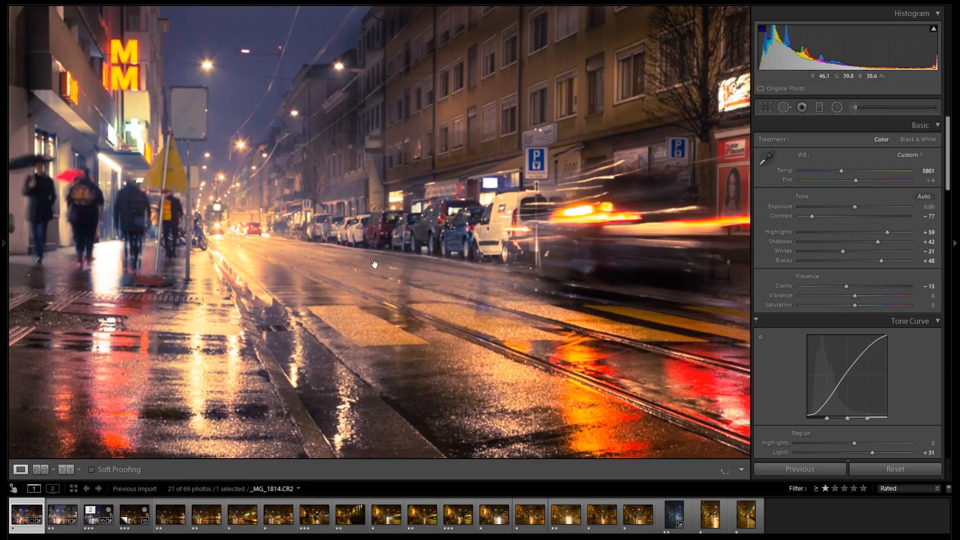
pyautogui.moveTo(331, 265); pyautogui.dragTo(291, 349)
pyautogui.moveTo(634, 272); pyautogui.dragTo(538, 273)
pyautogui.click(539, 273)
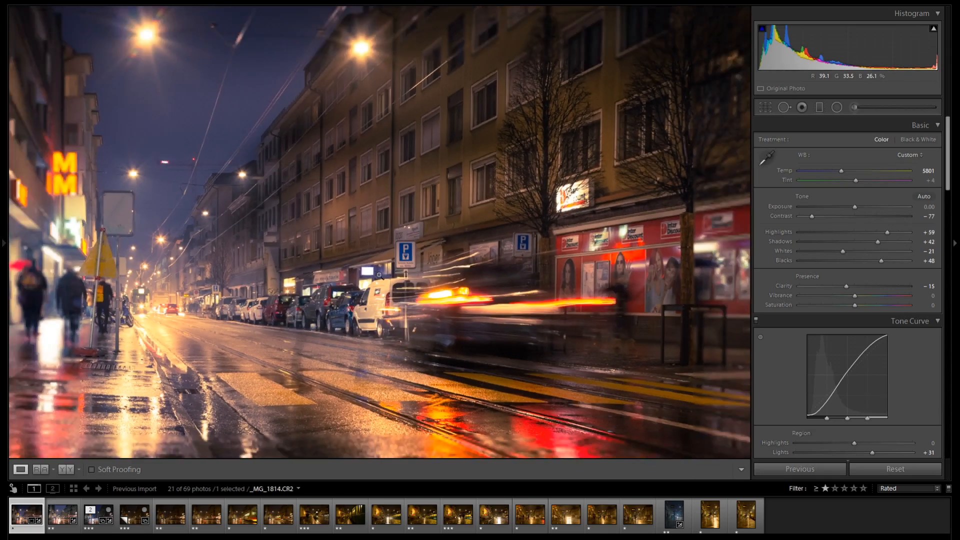
# - Compare the finished edit with the original Import state in the History, and return to the latest Update Exposure Adjustment state
pyautogui.click(4, 243)
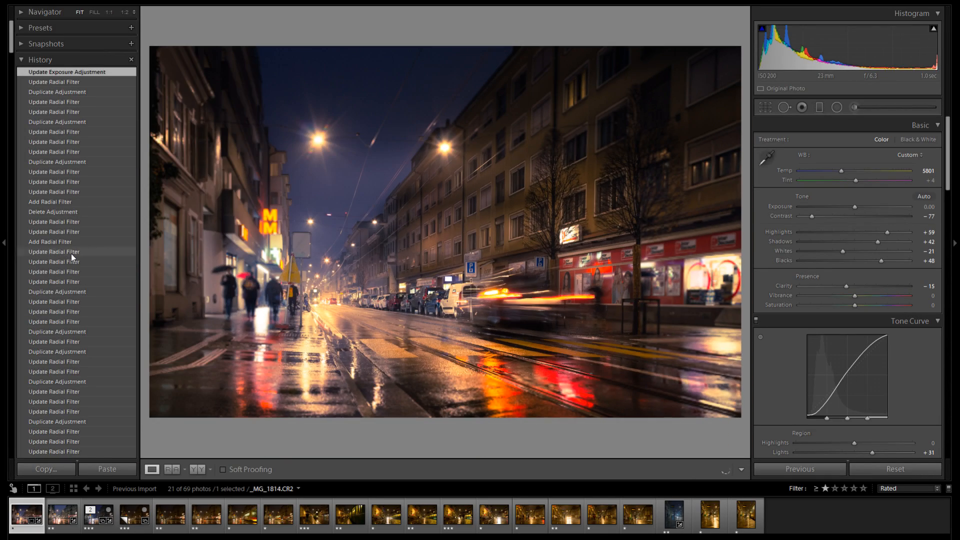
pyautogui.scroll(-8, 87, 274)
pyautogui.scroll(-20, 86, 274)
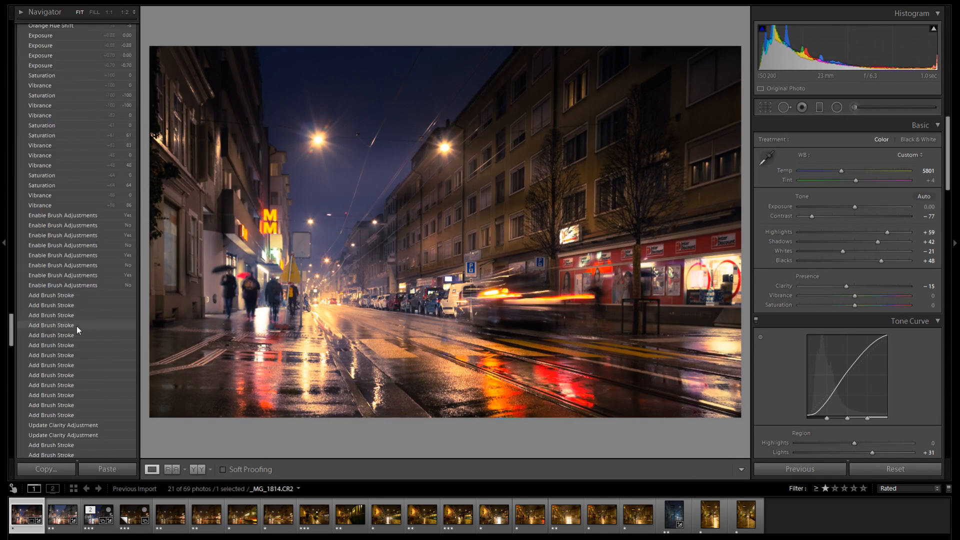
pyautogui.scroll(-15, 77, 350)
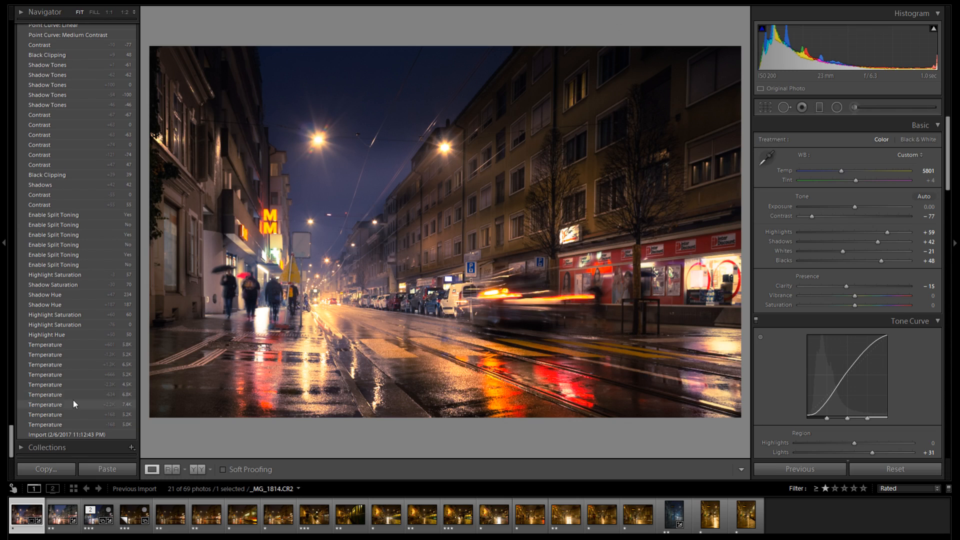
pyautogui.click(71, 436)
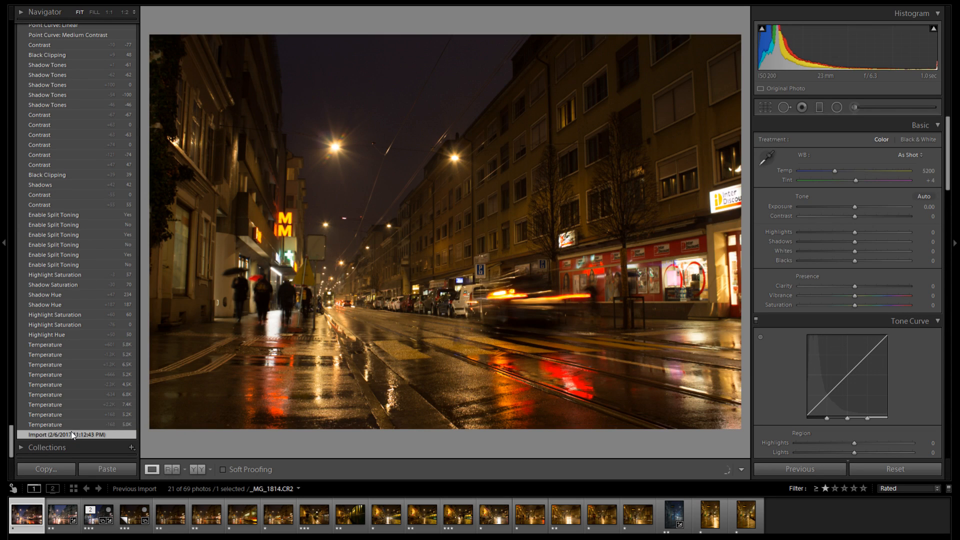
pyautogui.scroll(20, 100, 373)
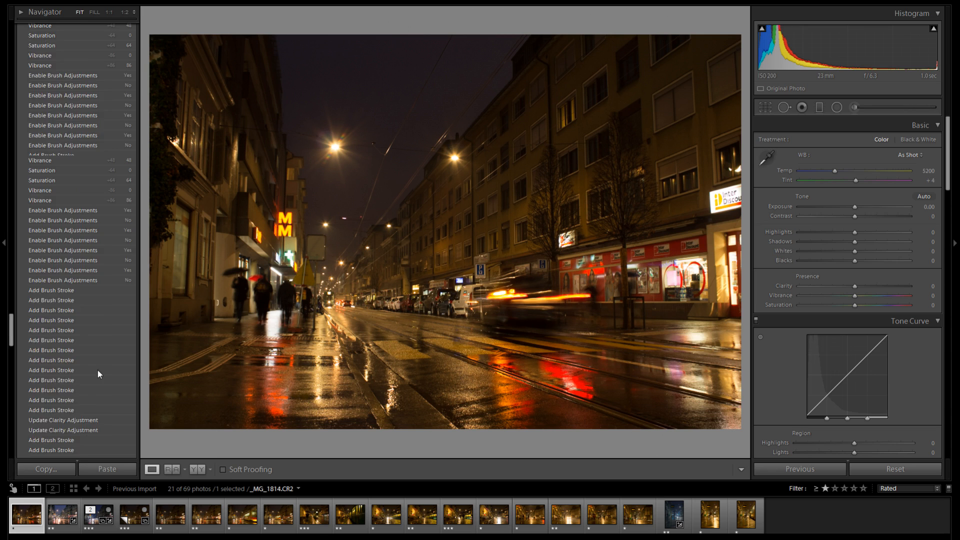
pyautogui.scroll(20, 86, 374)
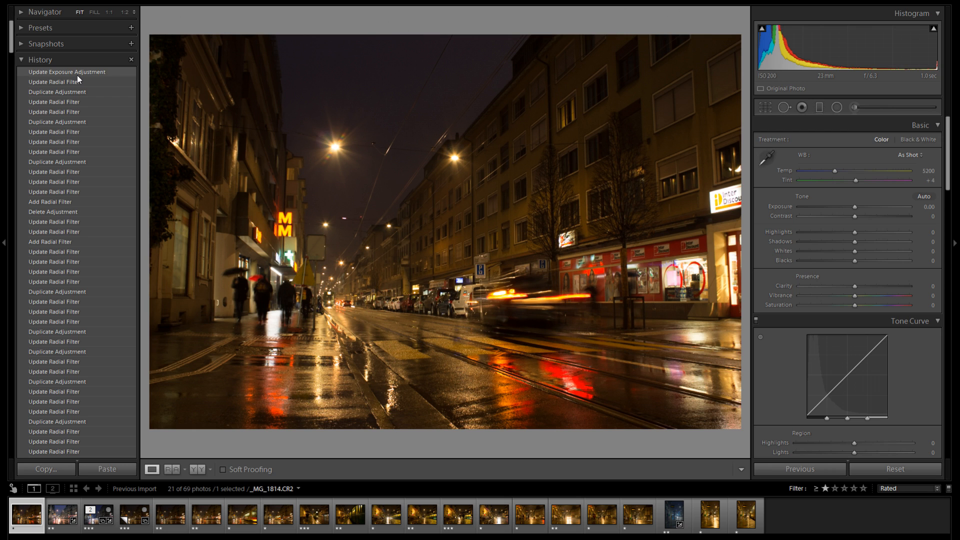
pyautogui.click(77, 75)
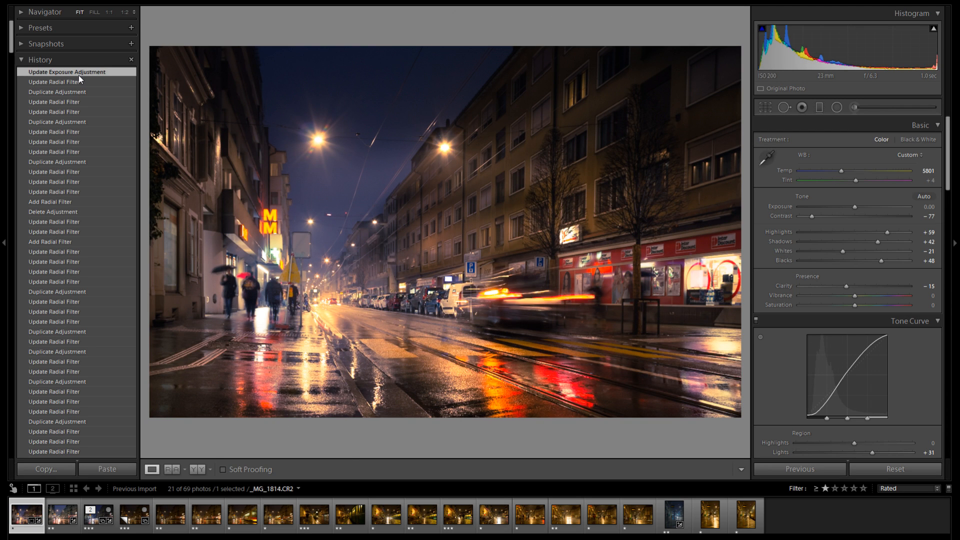
pyautogui.click(2, 145)
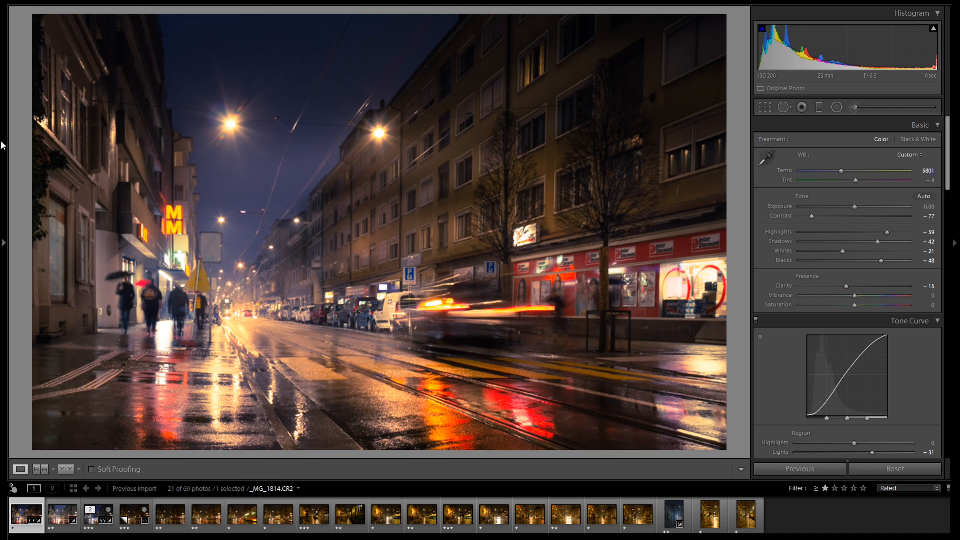